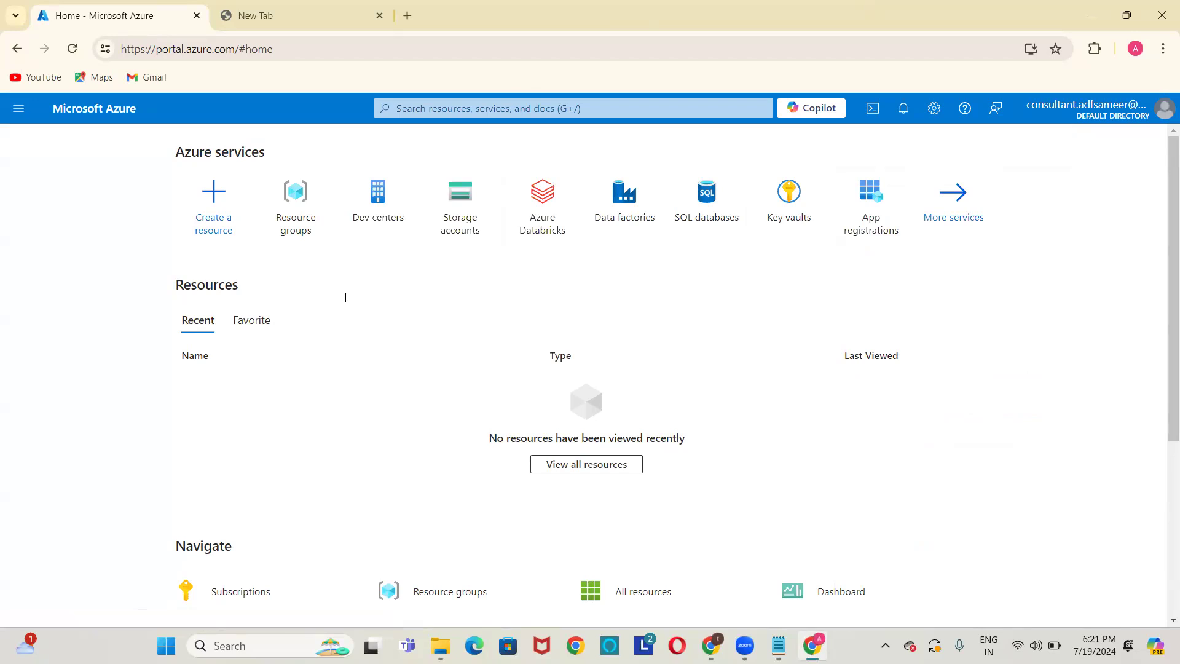
# Check the Resource Group notes, then open the Resource groups list in the Azure portal.
pyautogui.hotkey('alt', 'Tab')
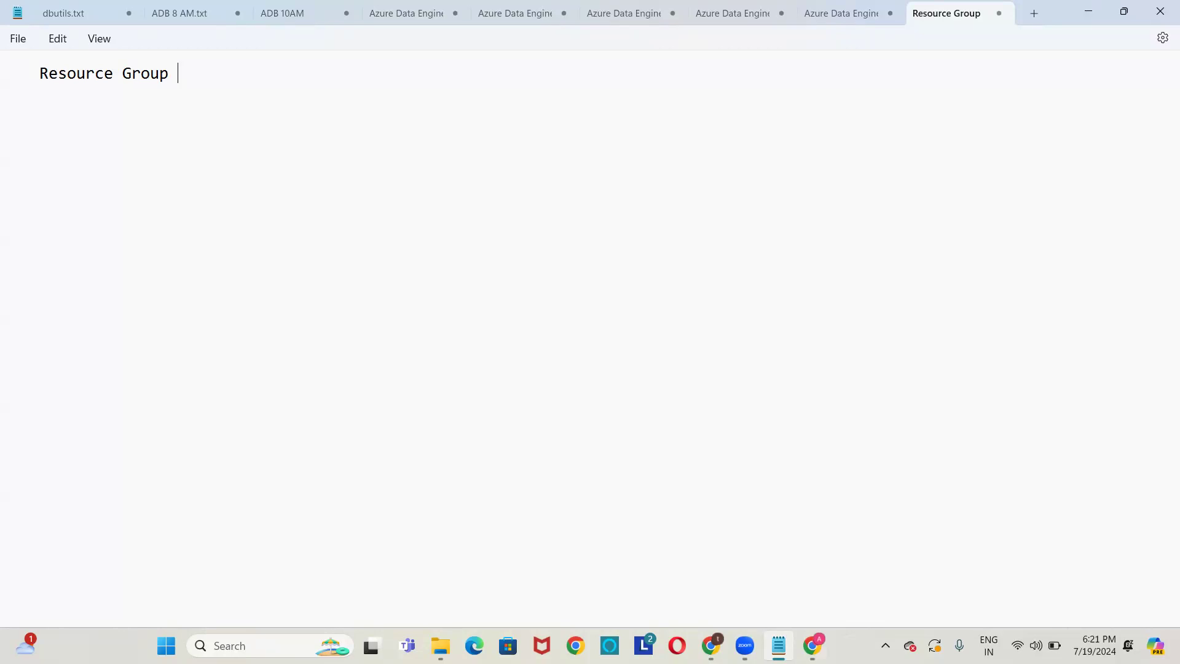
pyautogui.hotkey('alt', 'Tab')
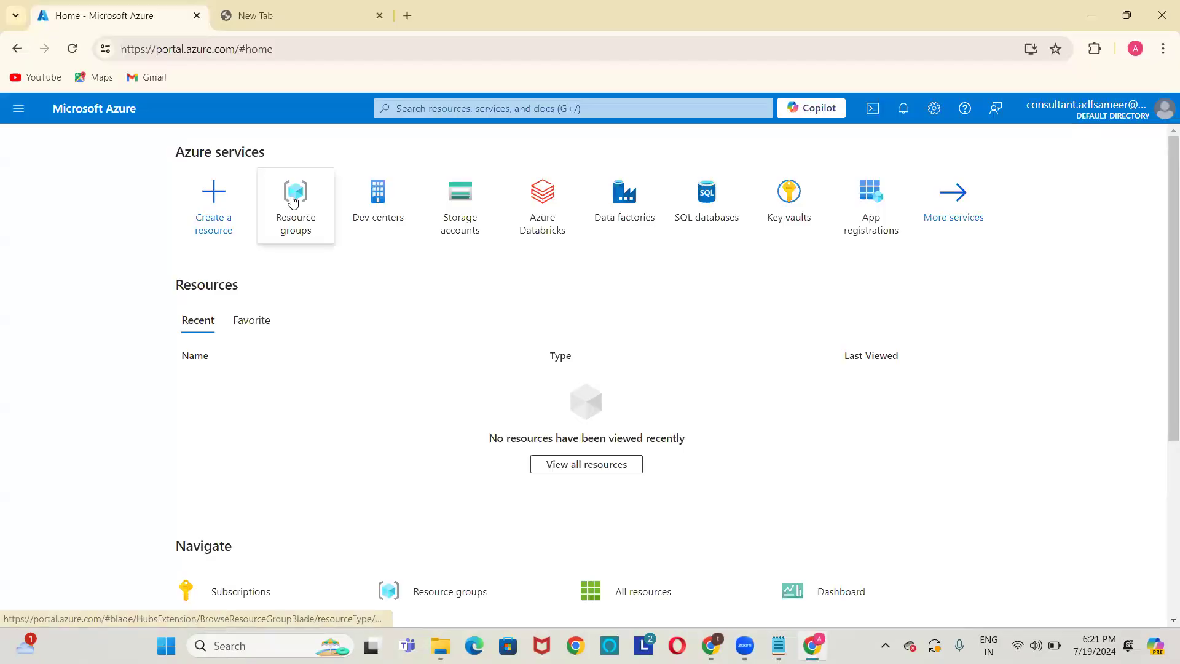
pyautogui.moveTo(293, 201)
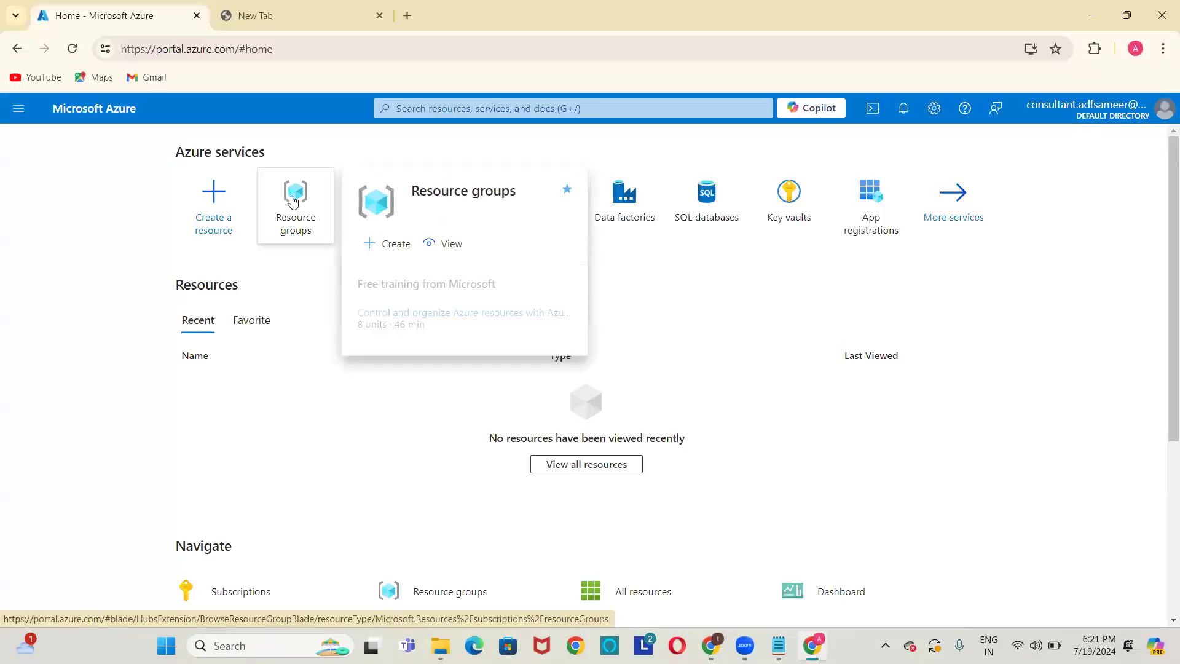
pyautogui.click(294, 201)
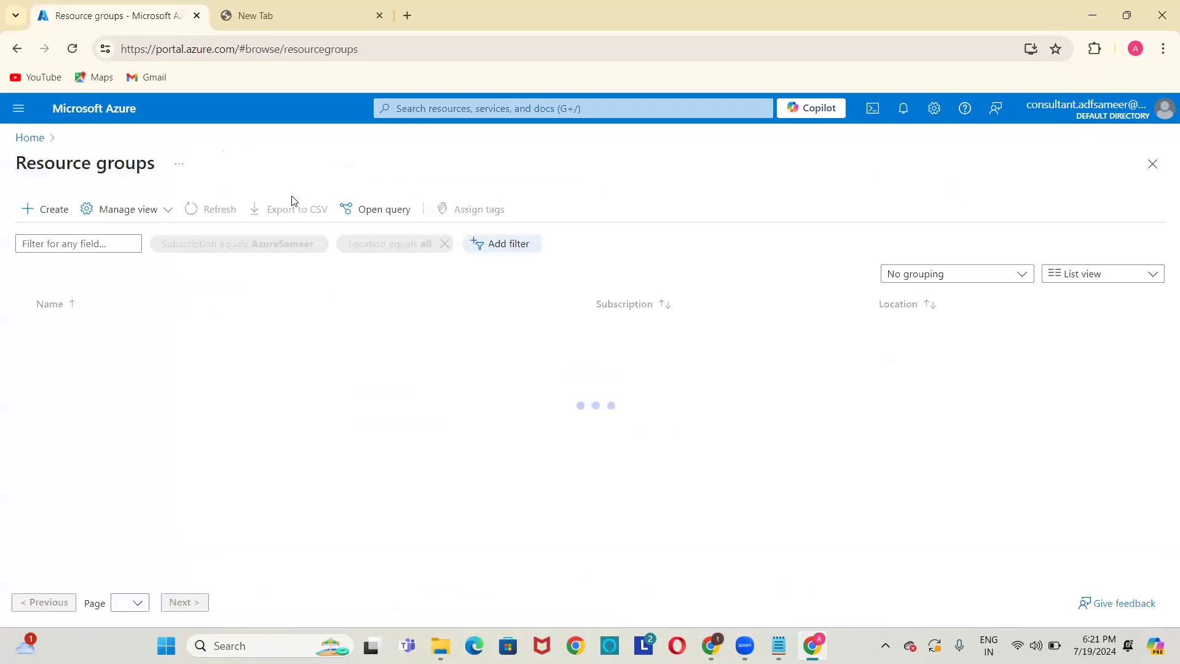
# Define a new resource group named SampleTestRG in East US and run validation.
pyautogui.click(42, 209)
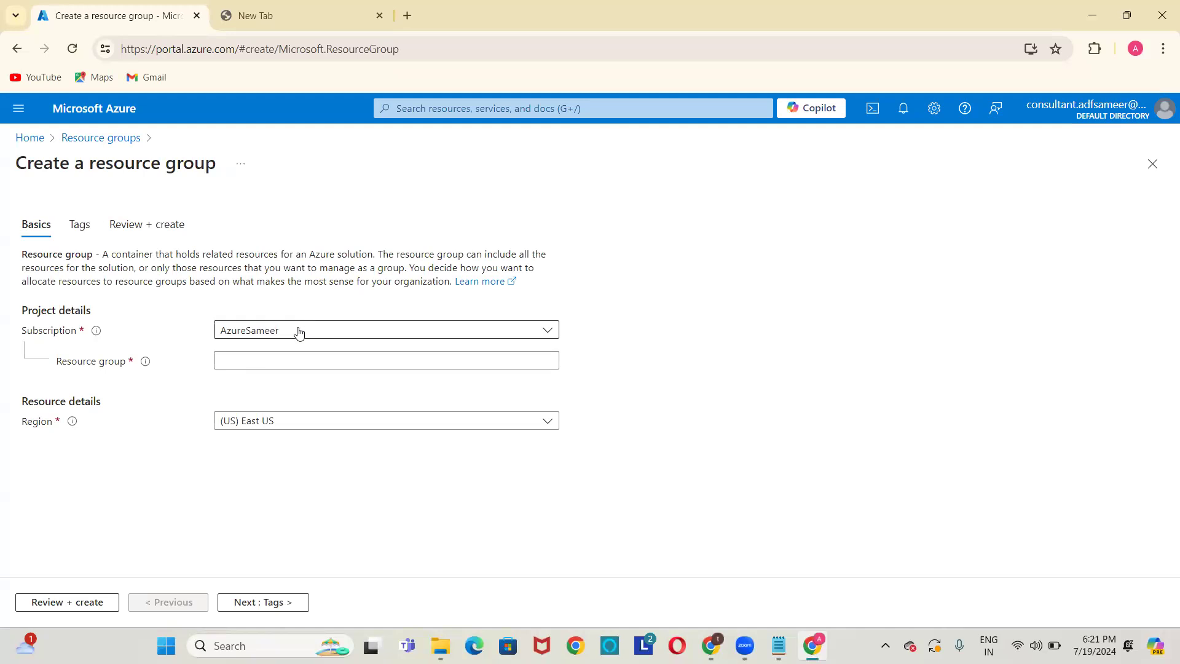
pyautogui.click(251, 360)
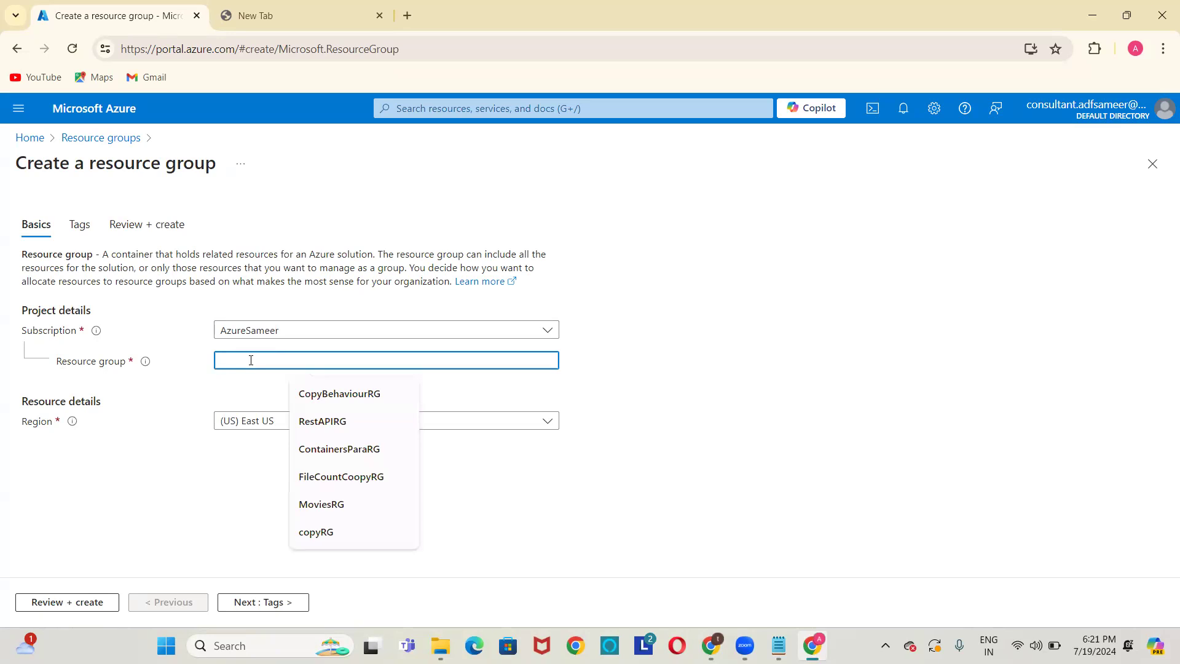
pyautogui.write('SampleTestRG')
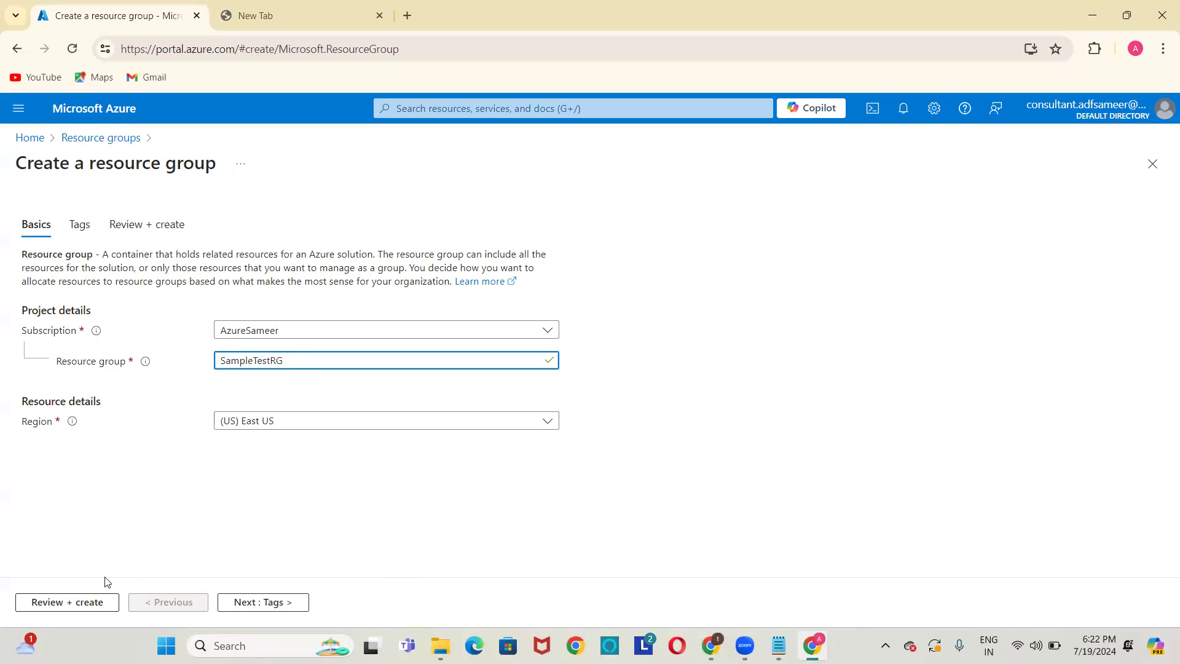
pyautogui.click(76, 603)
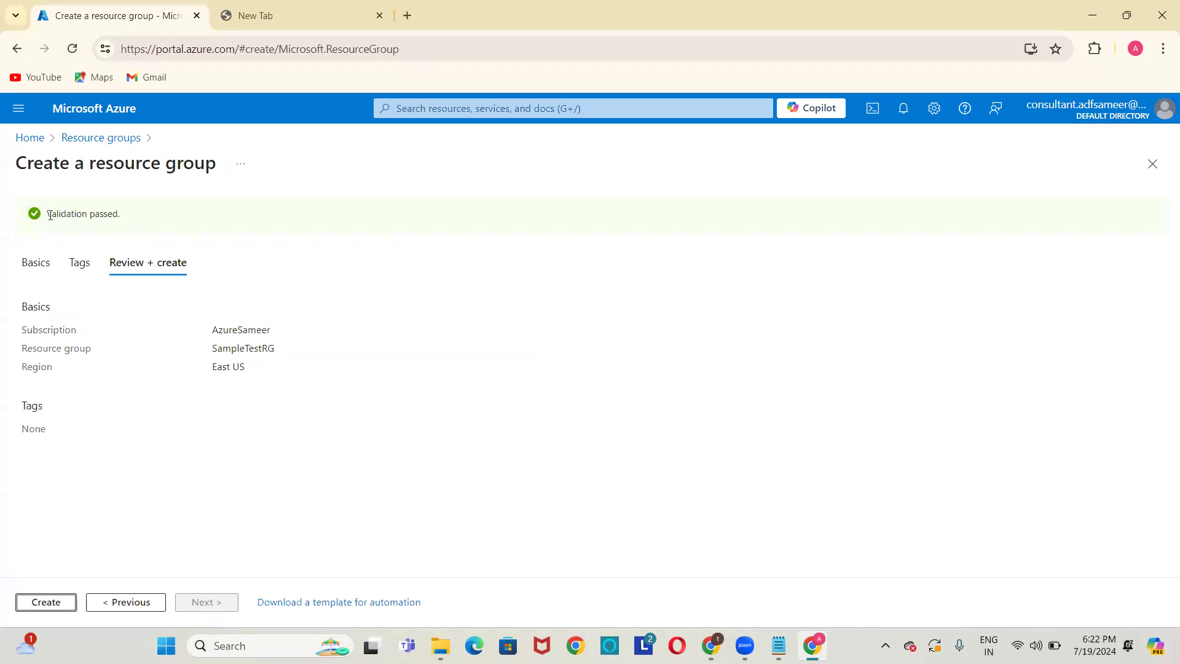
# Create the validated SampleTestRG resource group and open its empty overview page.
pyautogui.moveTo(50, 215); pyautogui.dragTo(169, 221)
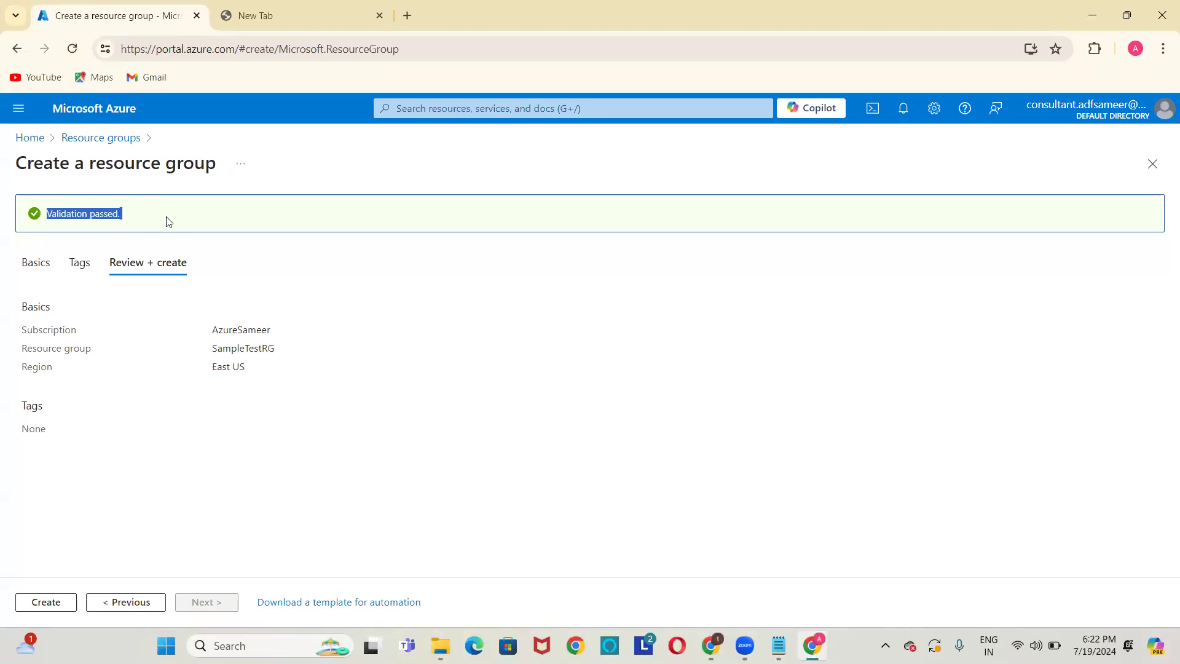
pyautogui.click(382, 302)
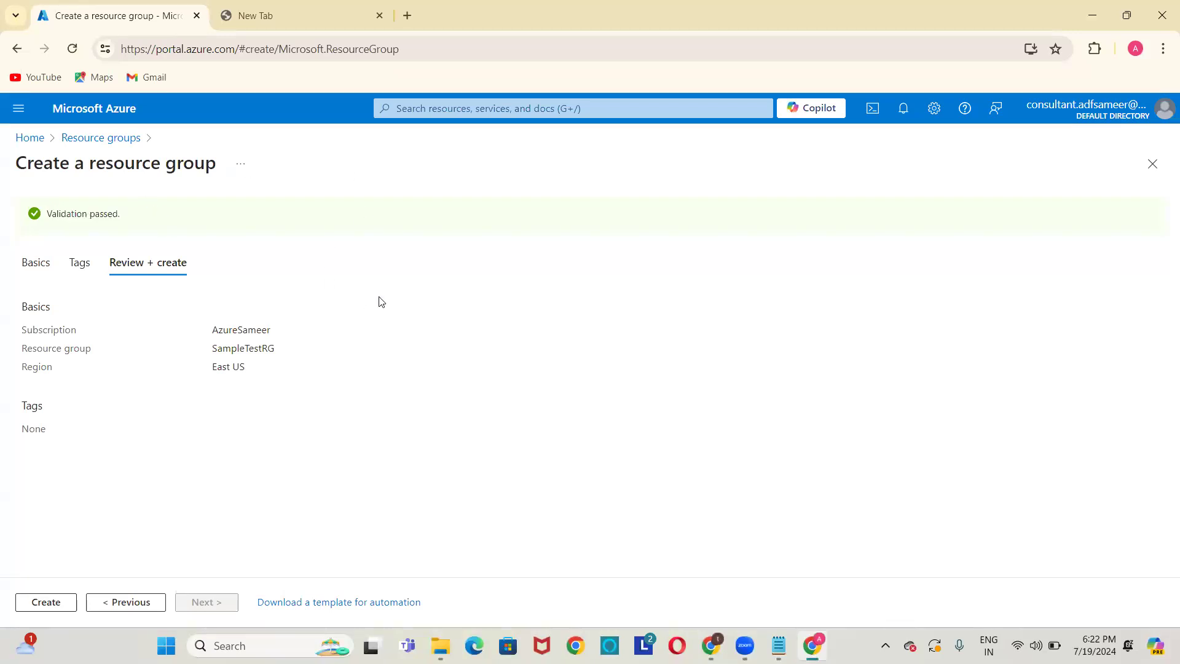
pyautogui.click(38, 603)
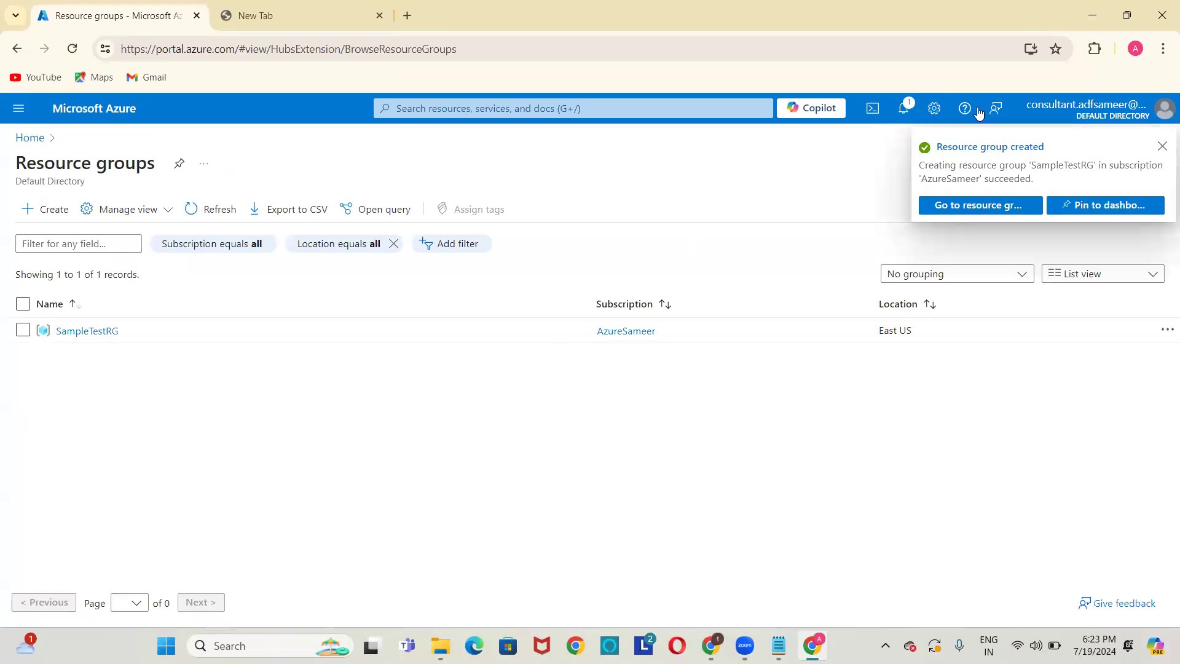
pyautogui.click(952, 209)
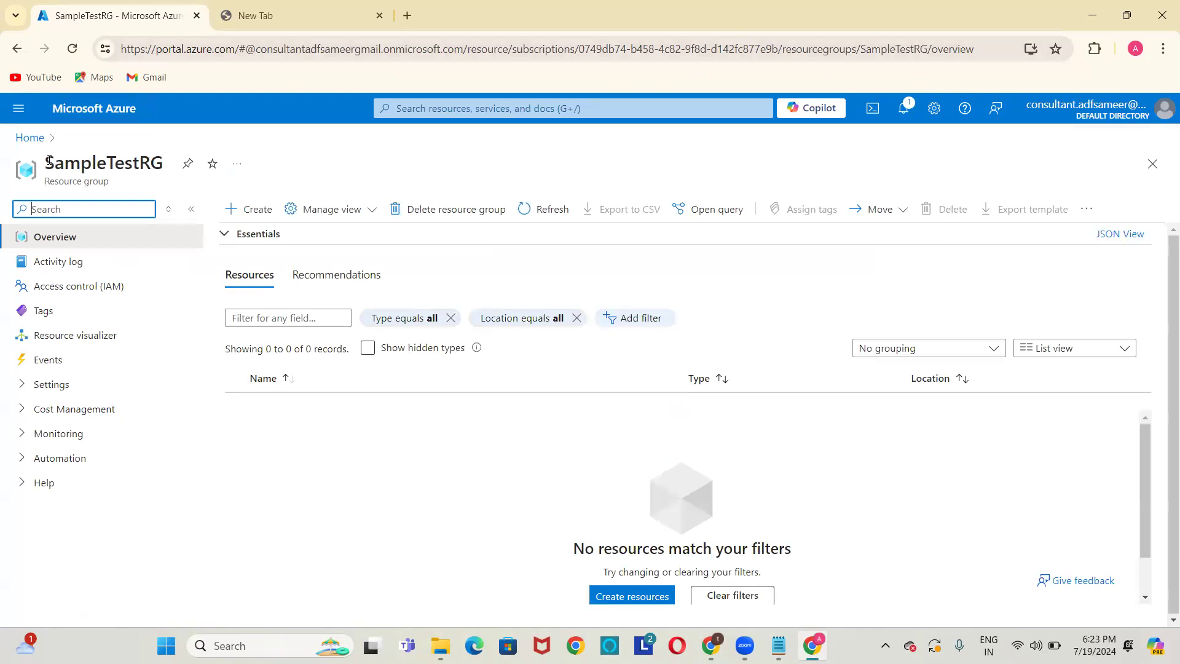
pyautogui.moveTo(45, 159); pyautogui.dragTo(162, 154)
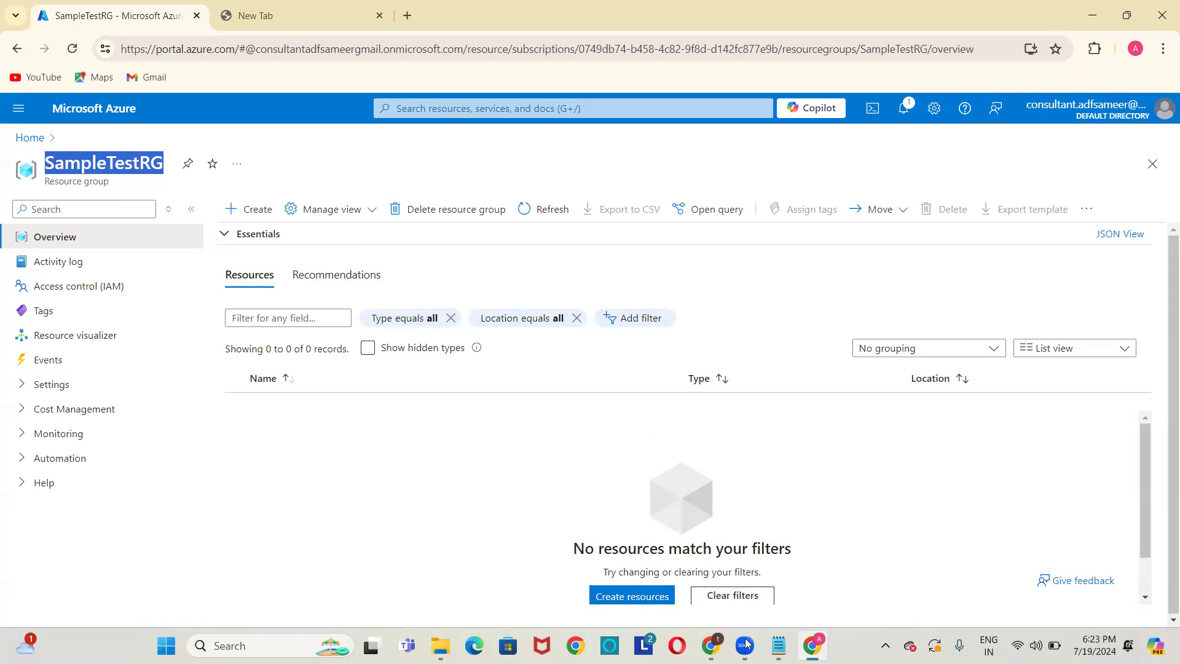
pyautogui.click(778, 645)
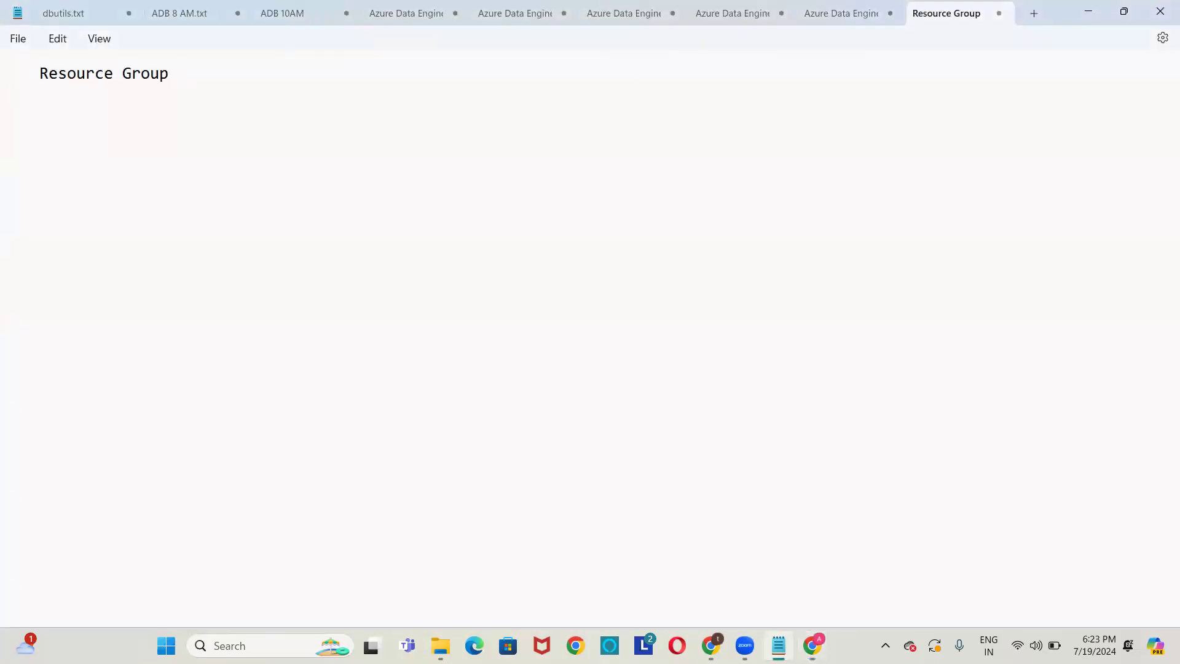
# Add the Case Study 1 line and the title 'Copy Data From Azure Blob Storage to Azure Blob Storage'.
pyautogui.hotkey('ctrl', 'a')
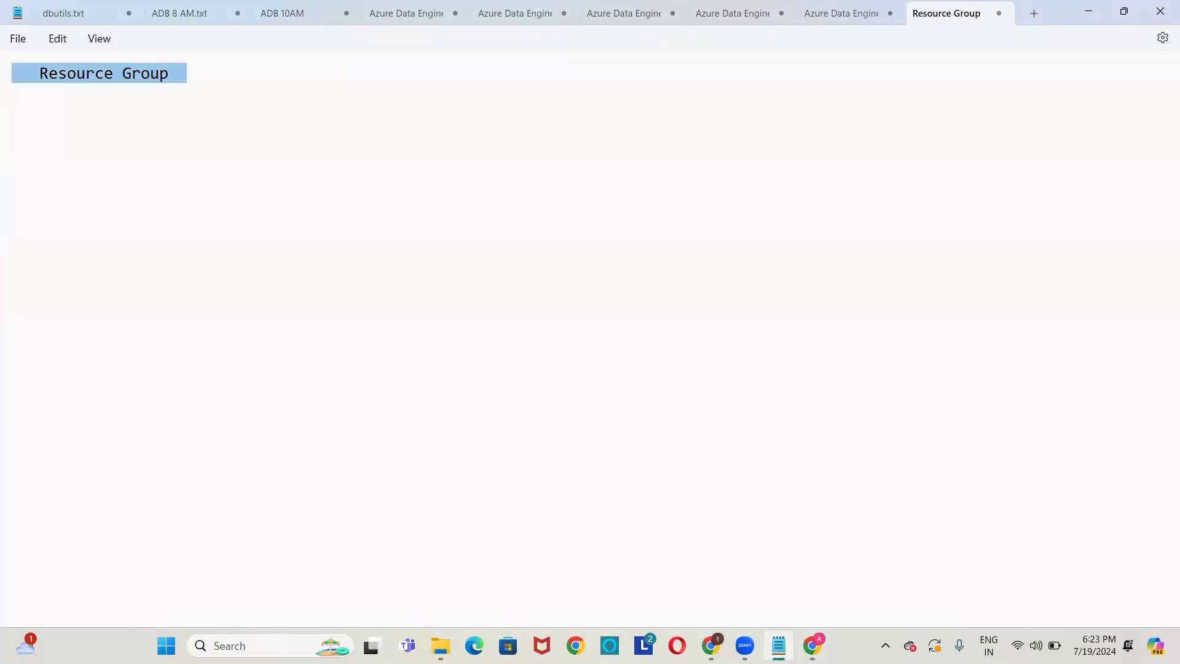
pyautogui.press('Right')
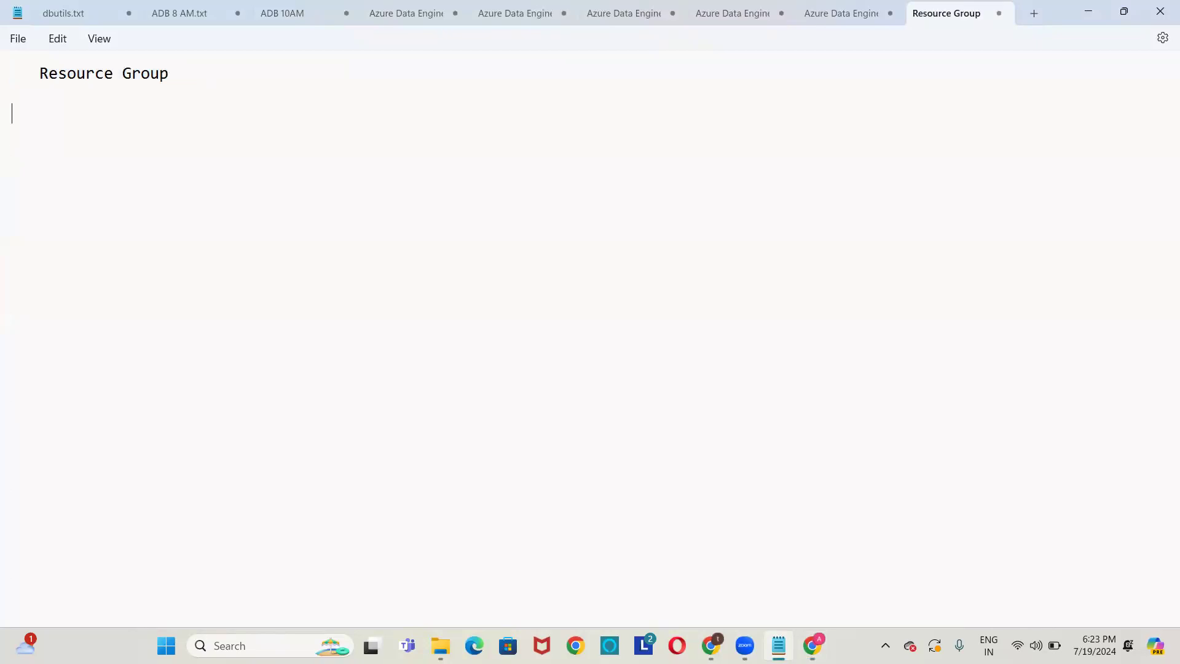
pyautogui.press('Return')
pyautogui.write('Case Study 1:   :')
pyautogui.press('Return')
pyautogui.press('Return')
pyautogui.write('Title ')
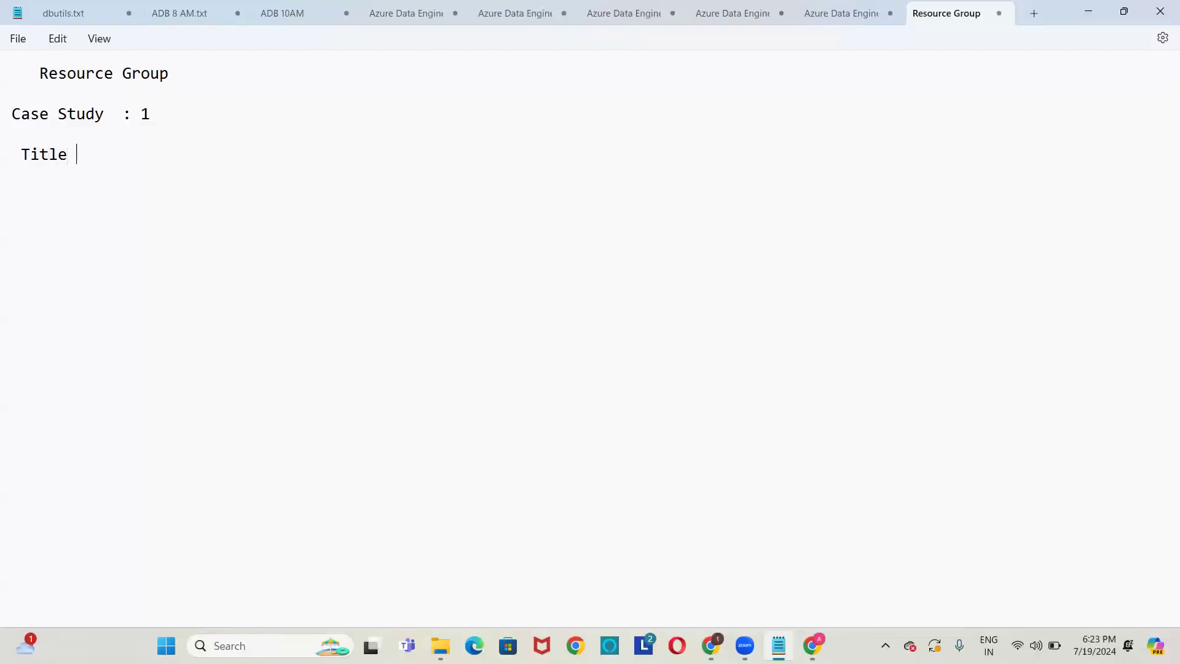
pyautogui.write('     : Copy Data From Azure Blob S')
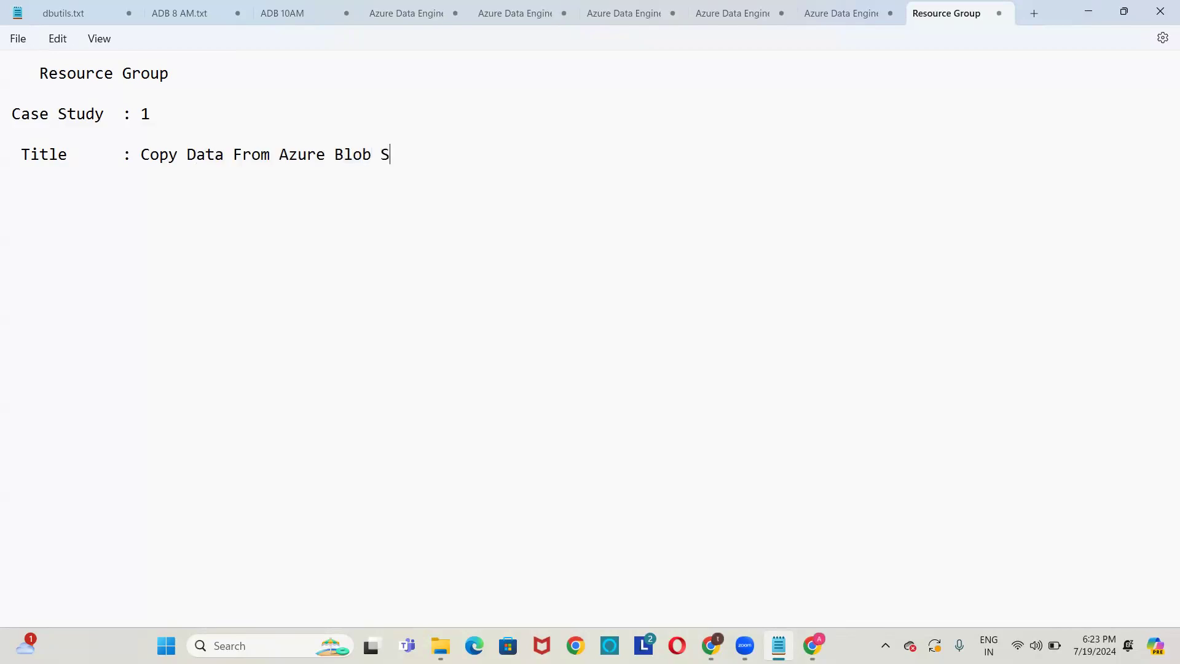
pyautogui.write('torage to')
pyautogui.write(' Azure ')
pyautogui.write('Blob')
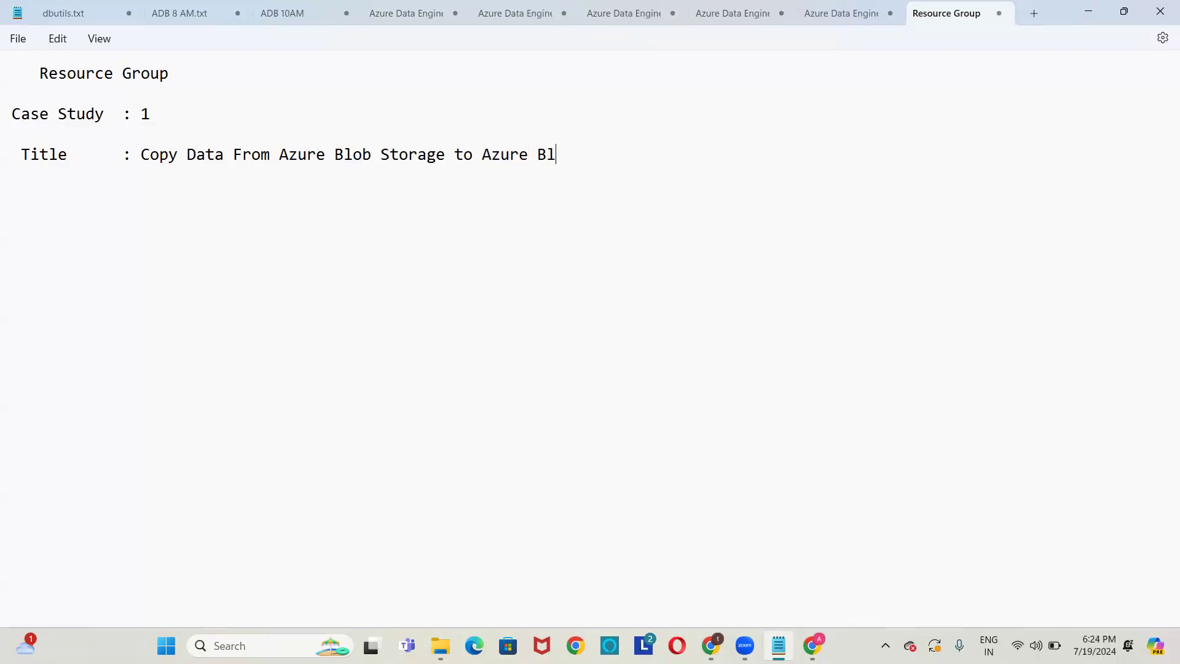
pyautogui.write(' Storage')
# Underline the title with dashes and add the Specifications heading with Source Data Storage: Azure Blob Storage.
pyautogui.hotkey('shift', 'Home')
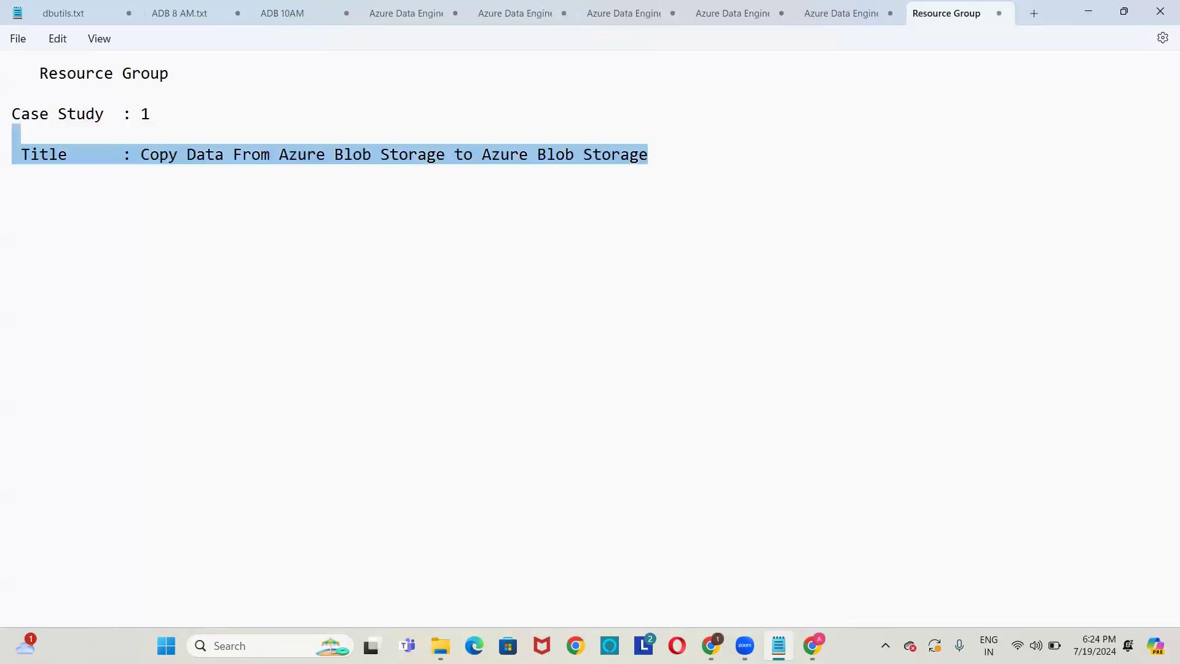
pyautogui.press('End')
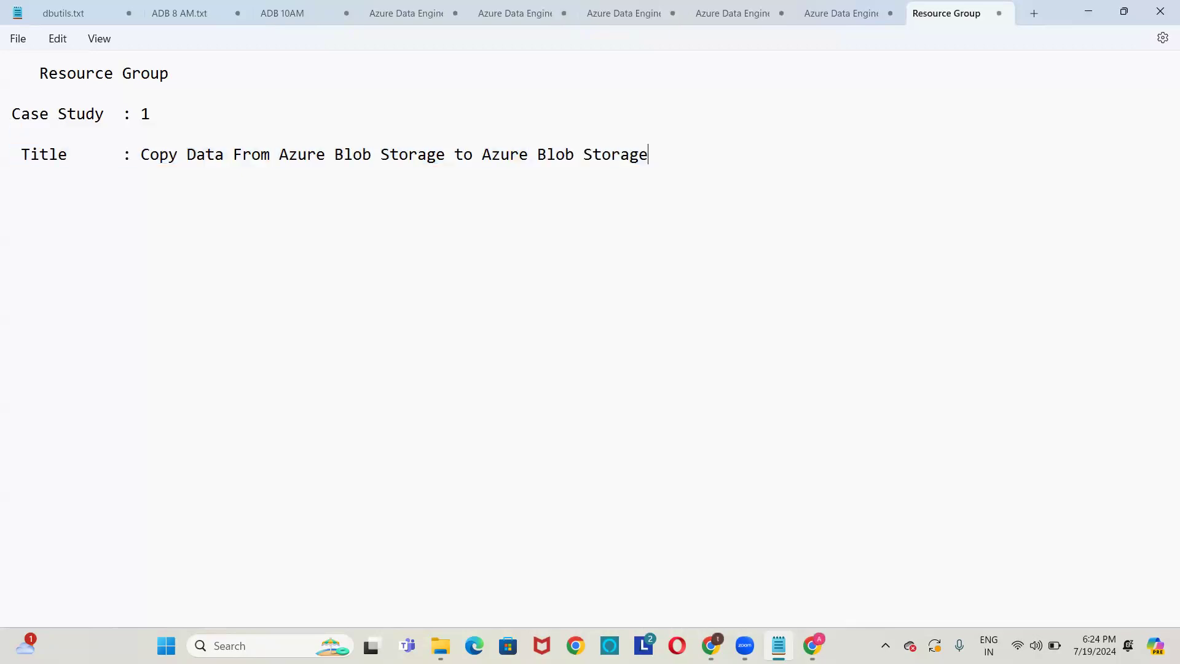
pyautogui.press('Return')
pyautogui.press('Up')
pyautogui.press('Up')
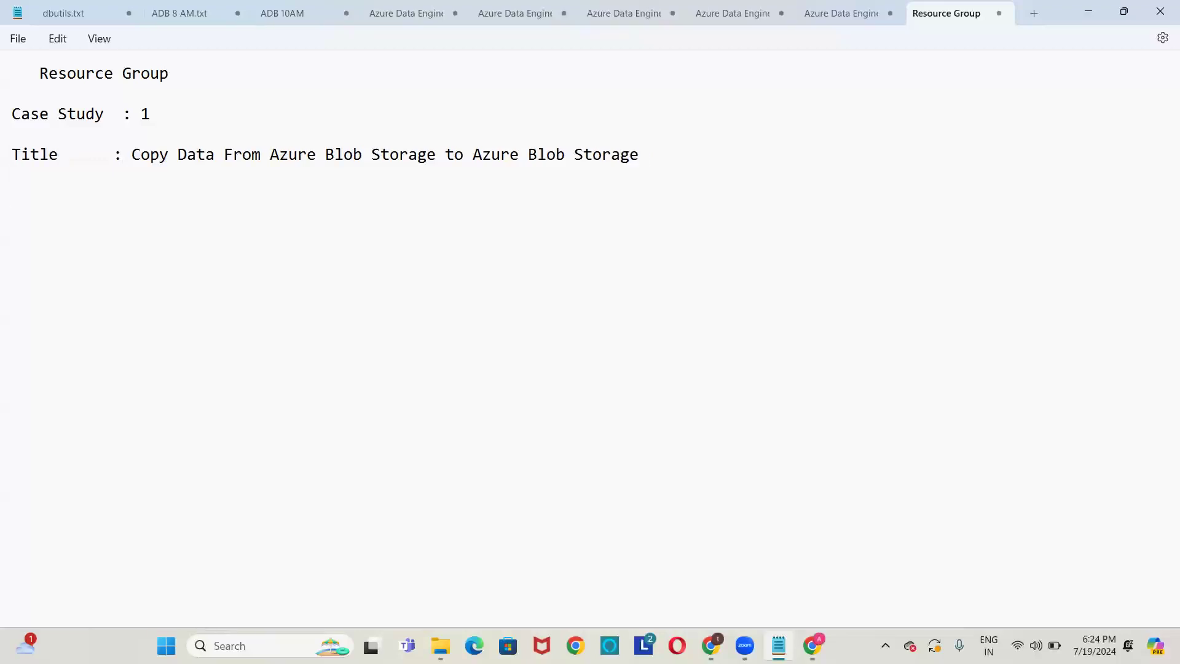
pyautogui.write('------------')
pyautogui.press('Return')
pyautogui.write('Specifications ')
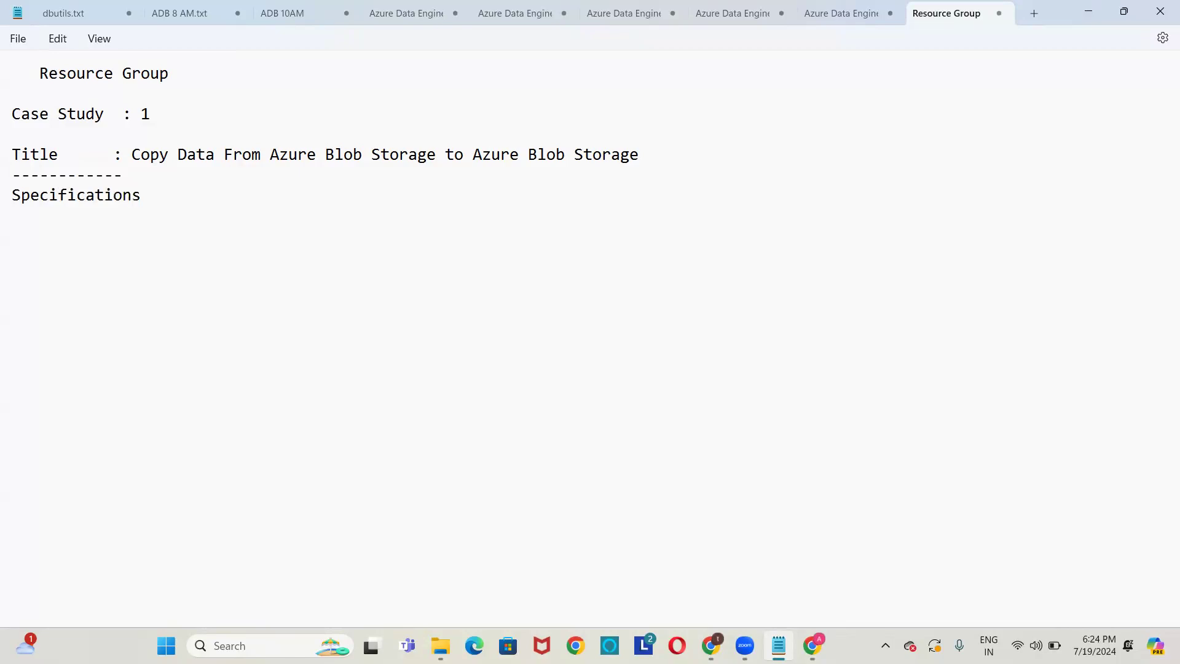
pyautogui.write('--')
pyautogui.write('------------ ')
pyautogui.write('Source D')
pyautogui.write('ata Stor')
pyautogui.write('age')
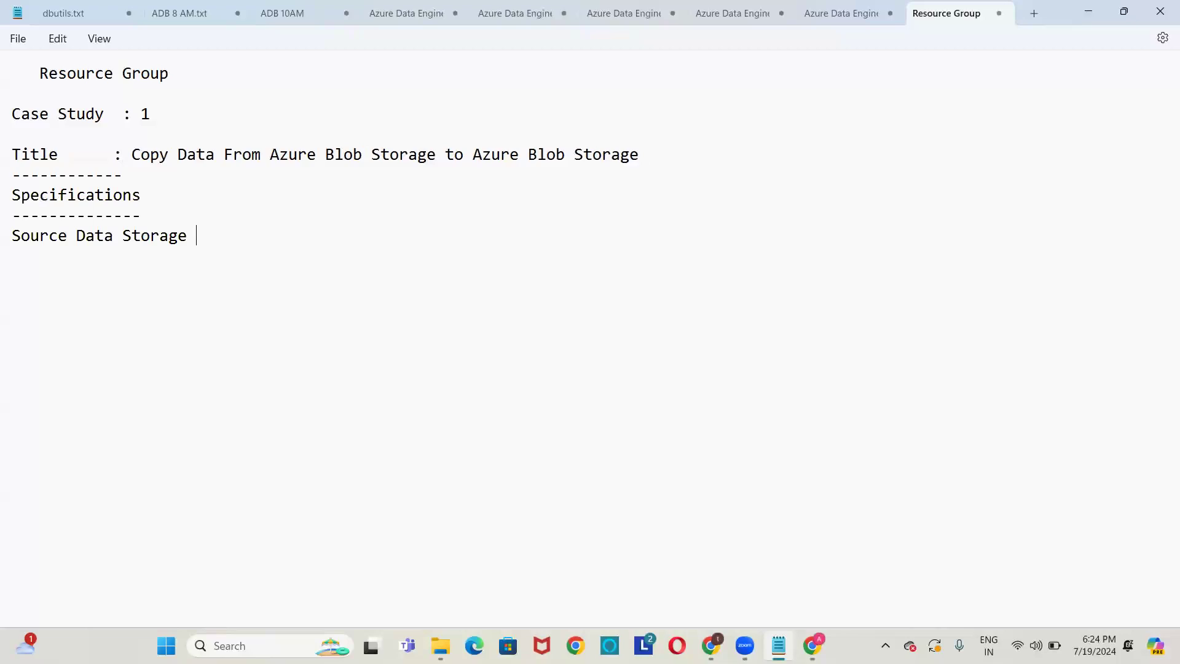
pyautogui.write(' : Azure Blob Storage')
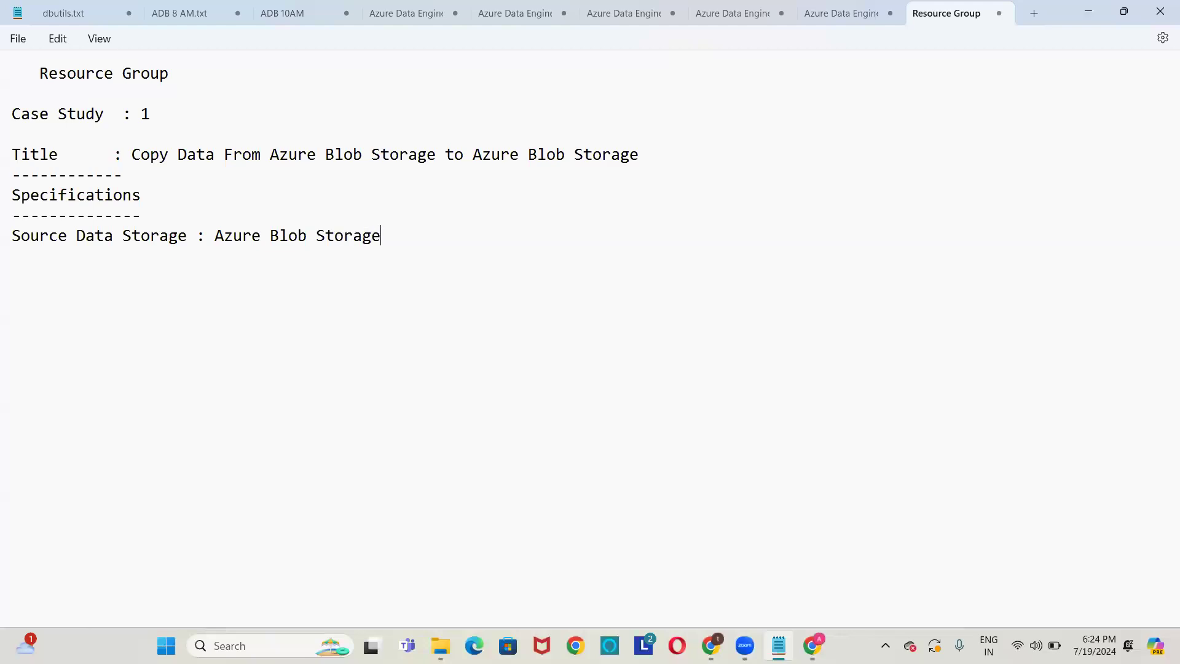
# Add the source file airlines.csv and the line 'Sink Data Storage : Azure Blob Storage'.
pyautogui.press('Return')
pyautogui.press('Return')
pyautogui.write('File')
pyautogui.write(': airlines.csv')
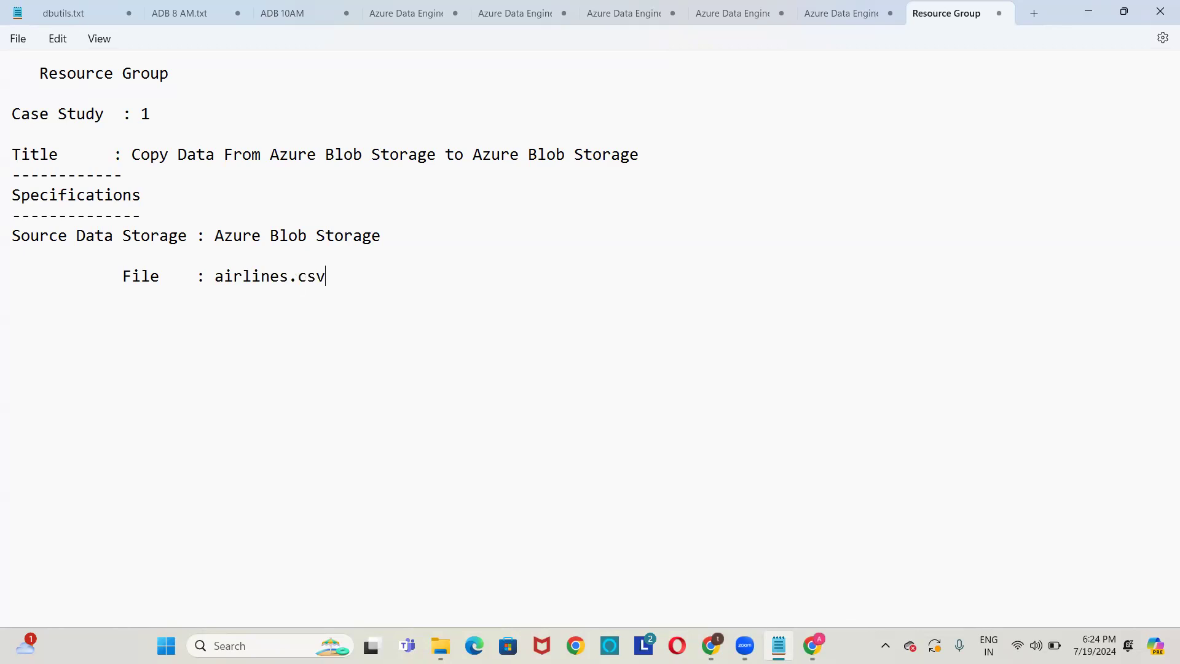
pyautogui.press('Return')
pyautogui.write('Sink Data Stor')
pyautogui.press('capslock')
pyautogui.write('AGE')
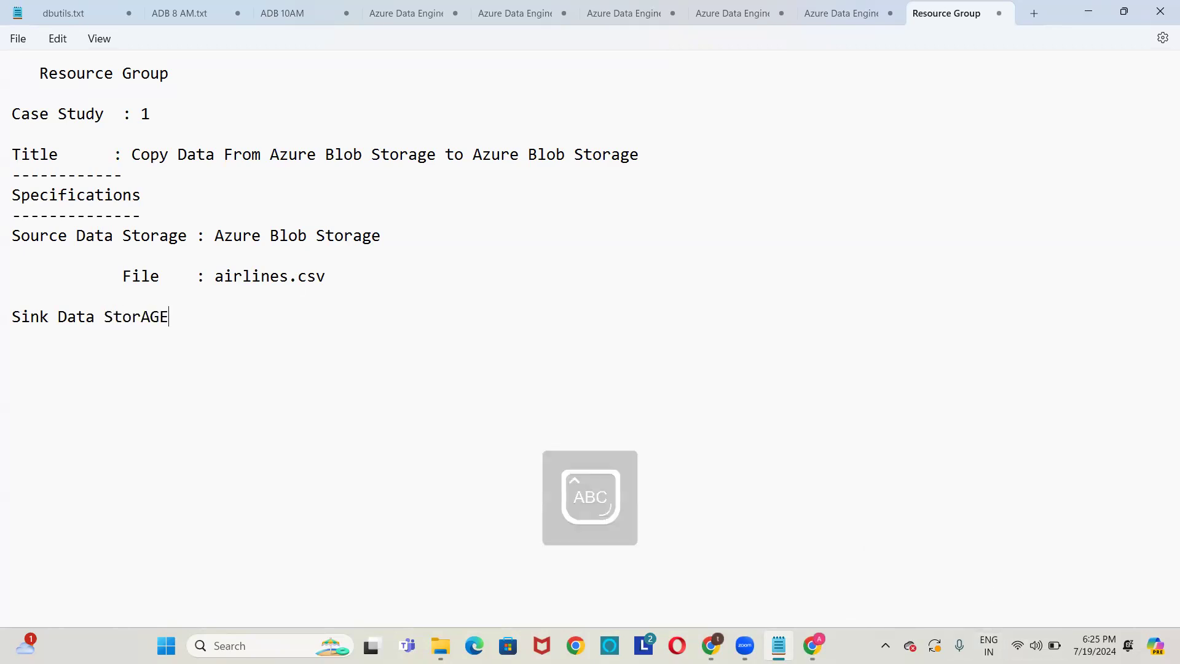
pyautogui.press('capslock')
pyautogui.press('BackSpace')
pyautogui.press('BackSpace')
pyautogui.press('BackSpace')
pyautogui.write('age   ')
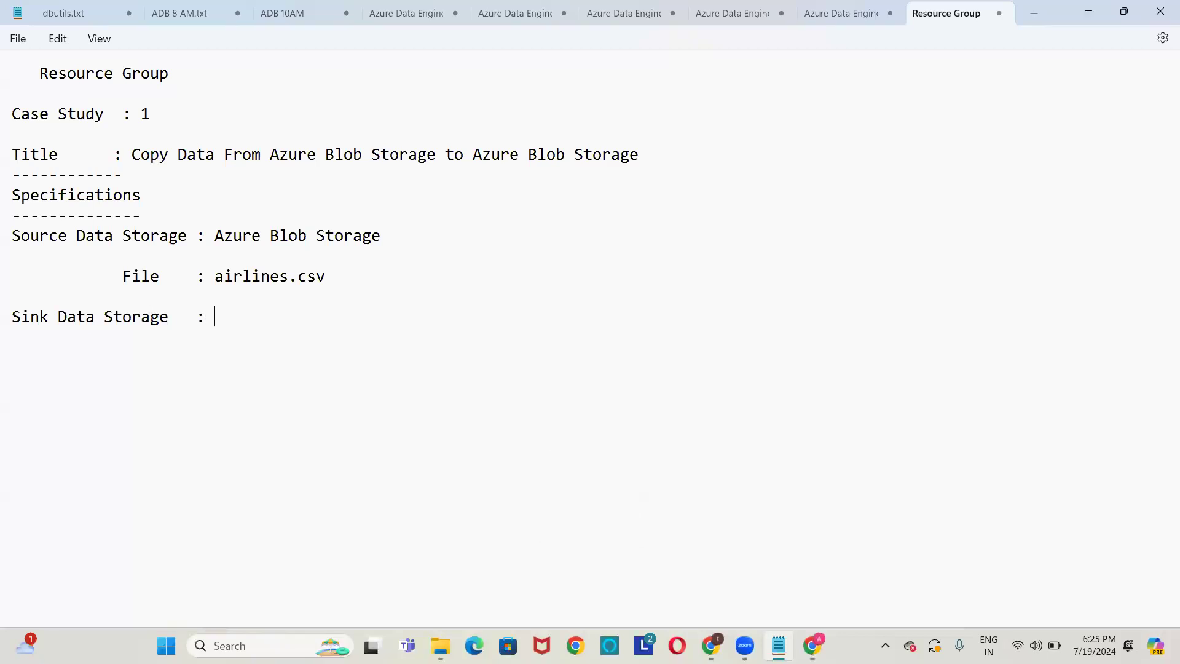
pyautogui.write(': Azure')
pyautogui.write(' Blol')
pyautogui.press('BackSpace')
pyautogui.press('BackSpace')
pyautogui.press('BackSpace')
pyautogui.write('lob Storage')
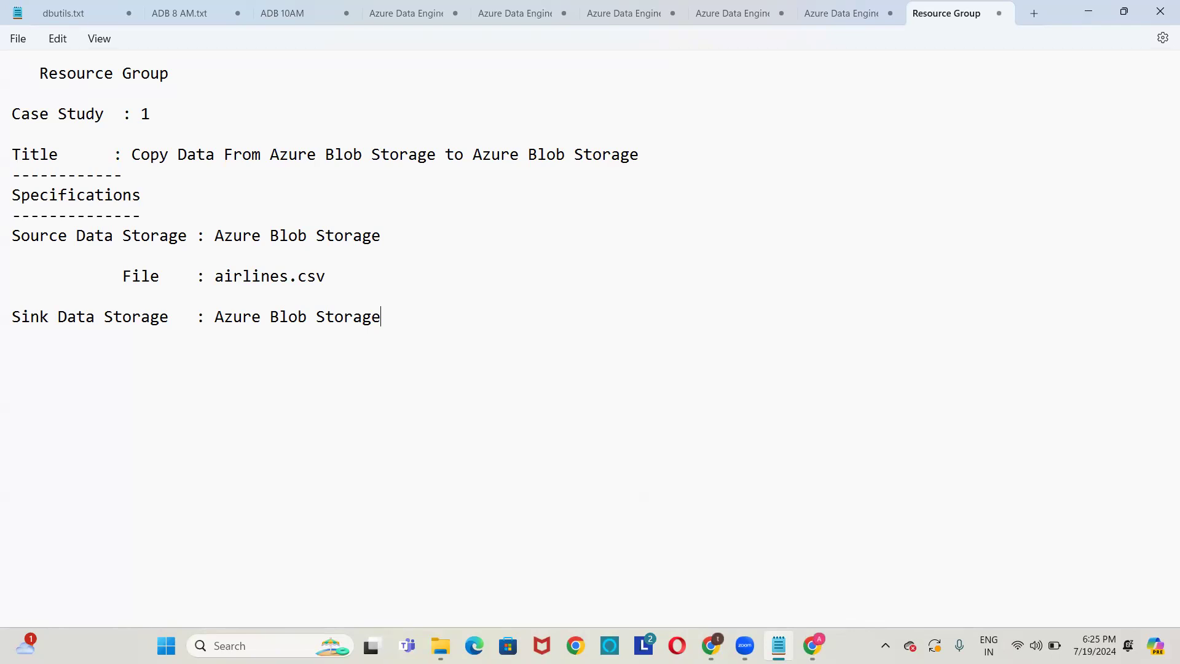
# Add the sink file TravelInfo followed by a long dashed separator line.
pyautogui.press('Return')
pyautogui.write('File    :')
pyautogui.write('TravelInfo')
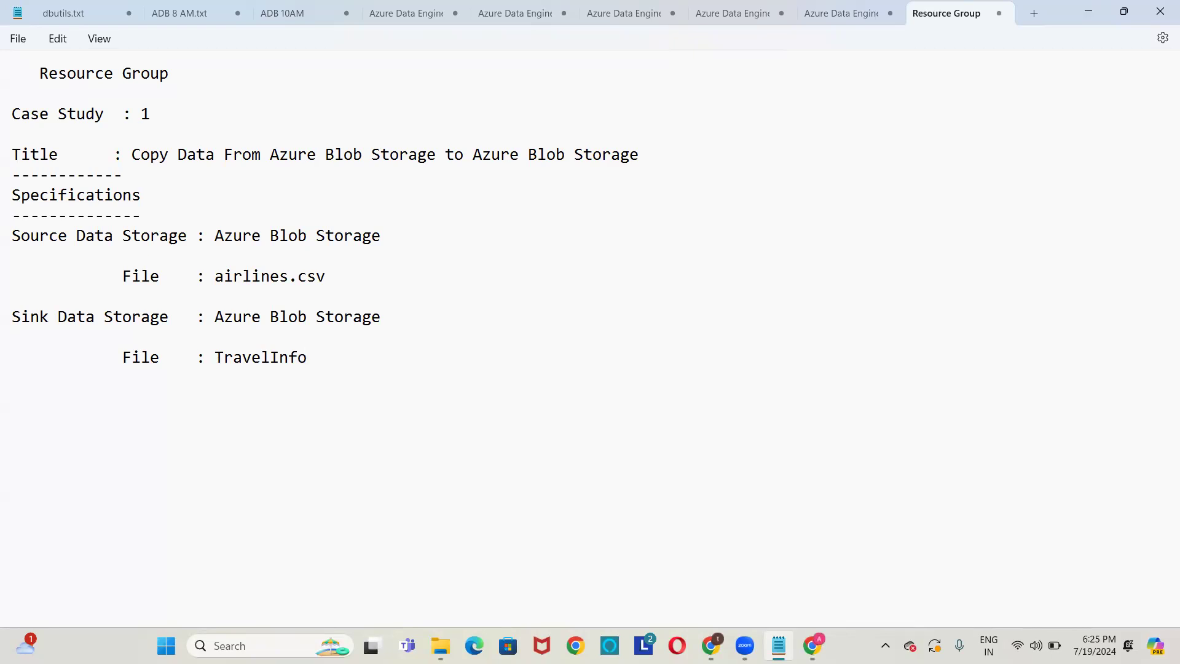
pyautogui.write('--------------------------------------------------------------------')
pyautogui.press('Return')
# Return to the Azure Home page and open the still-empty Storage accounts list.
pyautogui.click(818, 643)
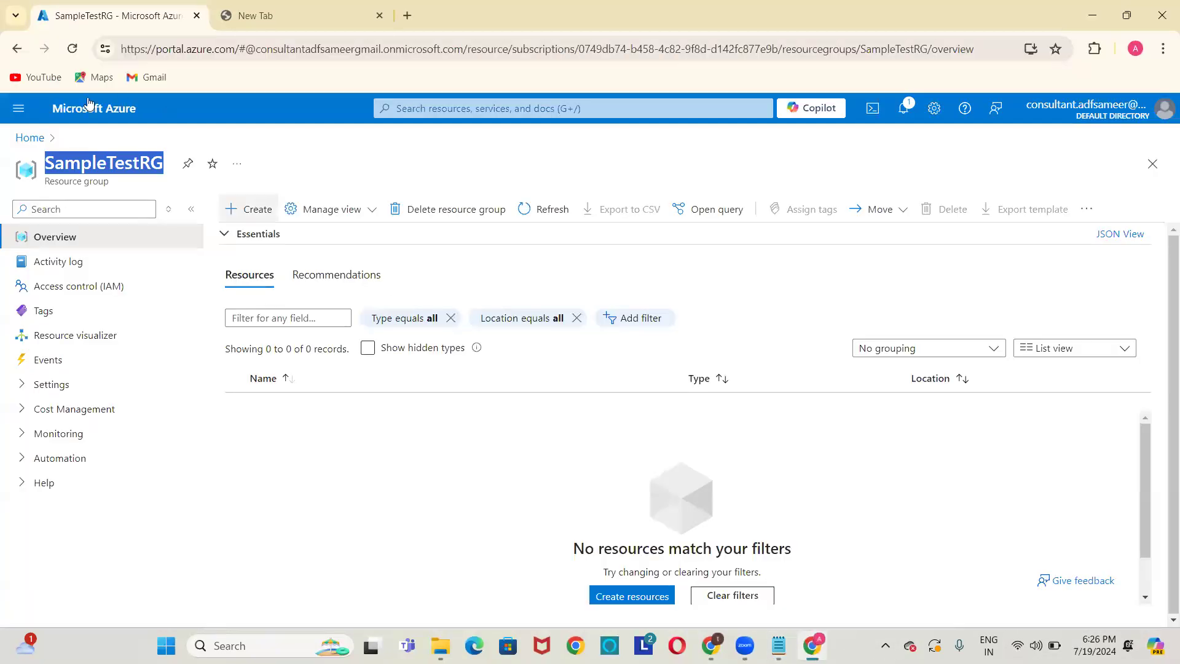
pyautogui.click(39, 140)
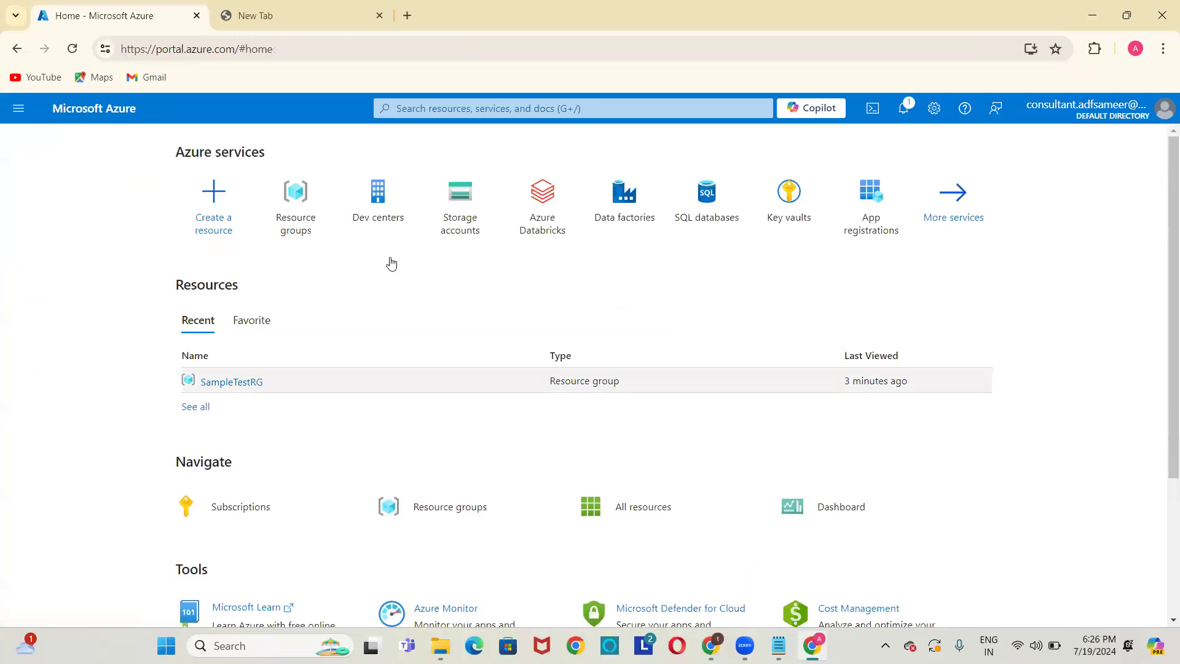
pyautogui.moveTo(296, 222)
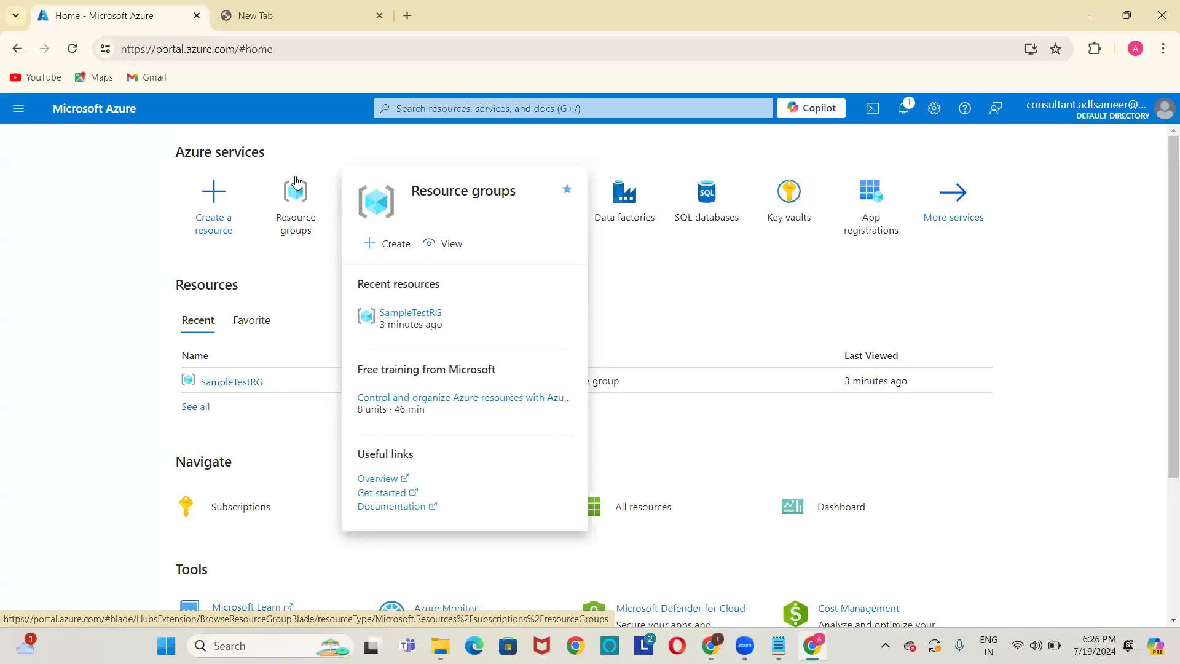
pyautogui.moveTo(296, 188)
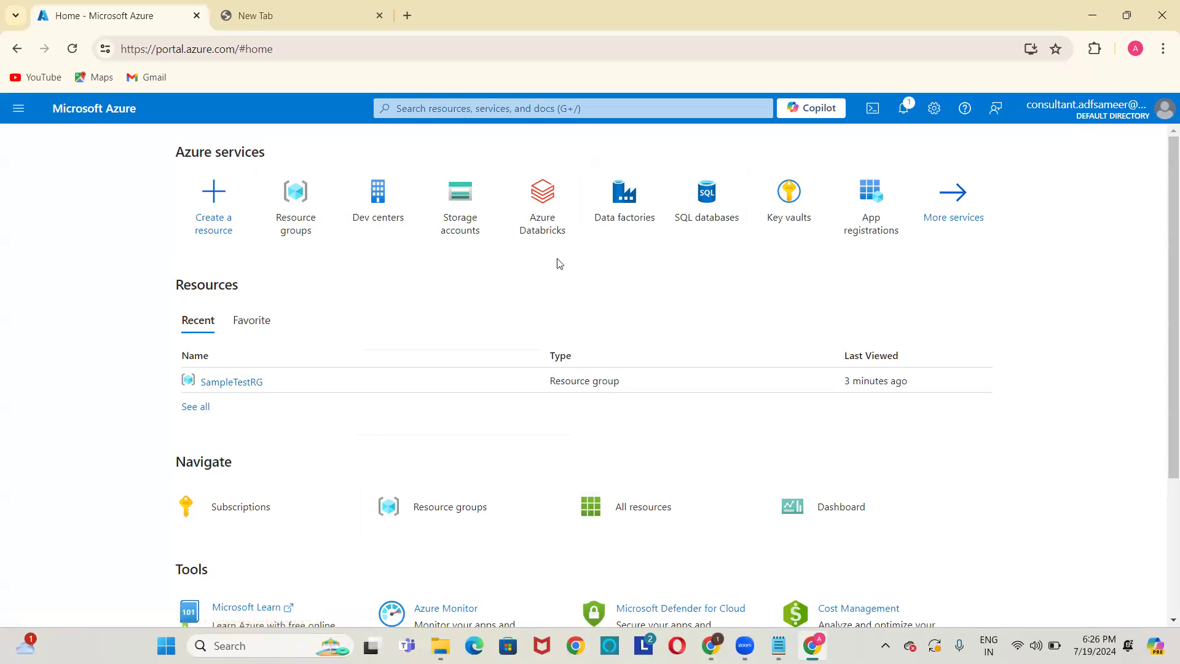
pyautogui.moveTo(462, 230)
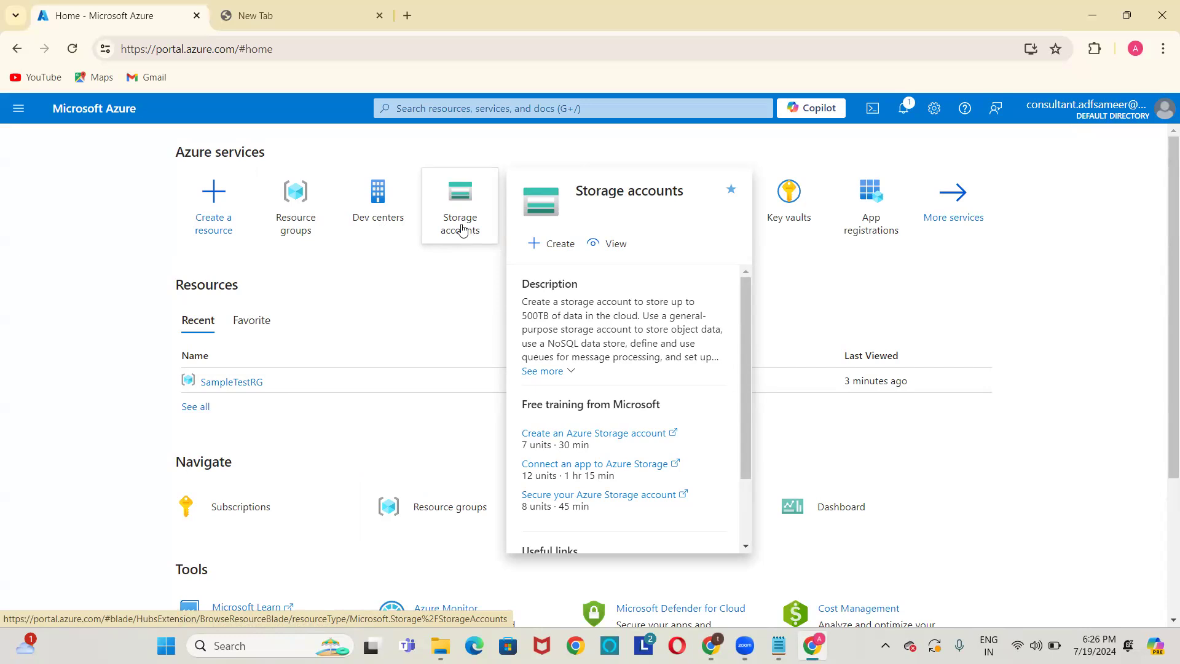
pyautogui.click(462, 229)
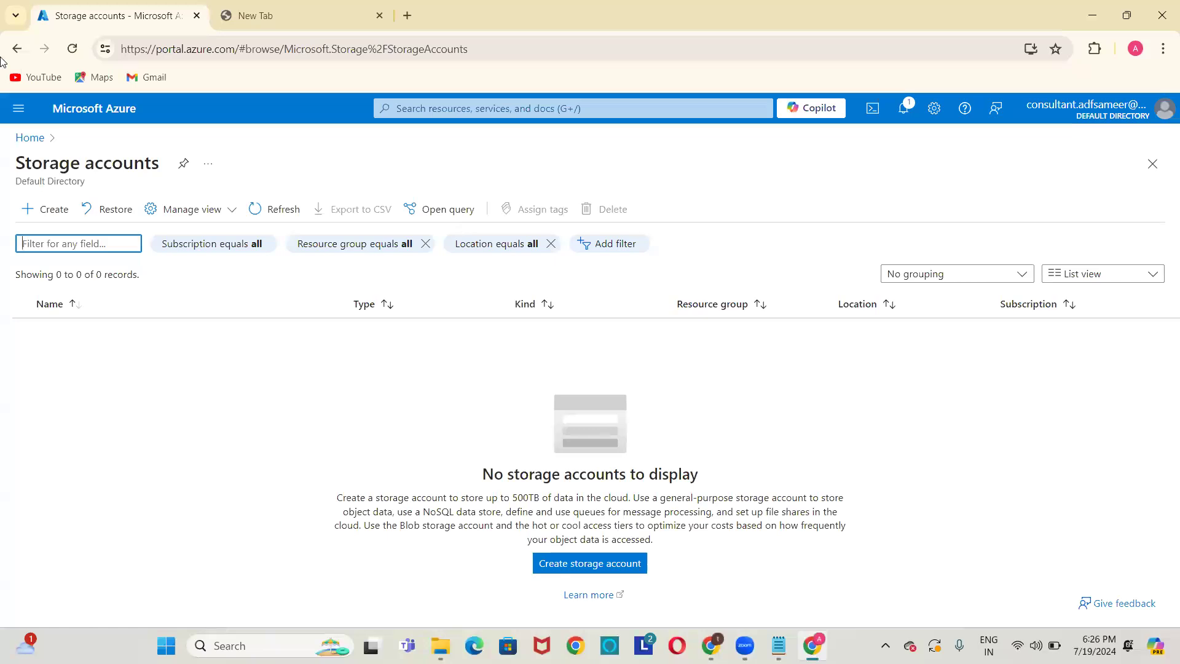
pyautogui.click(27, 138)
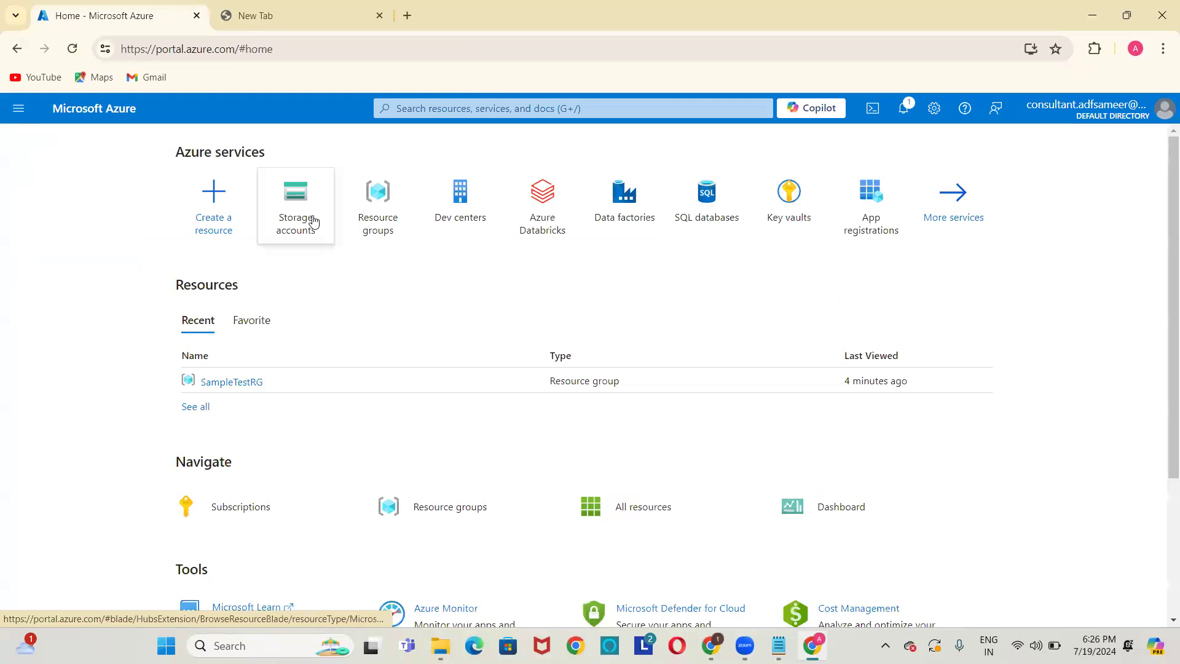
pyautogui.click(313, 222)
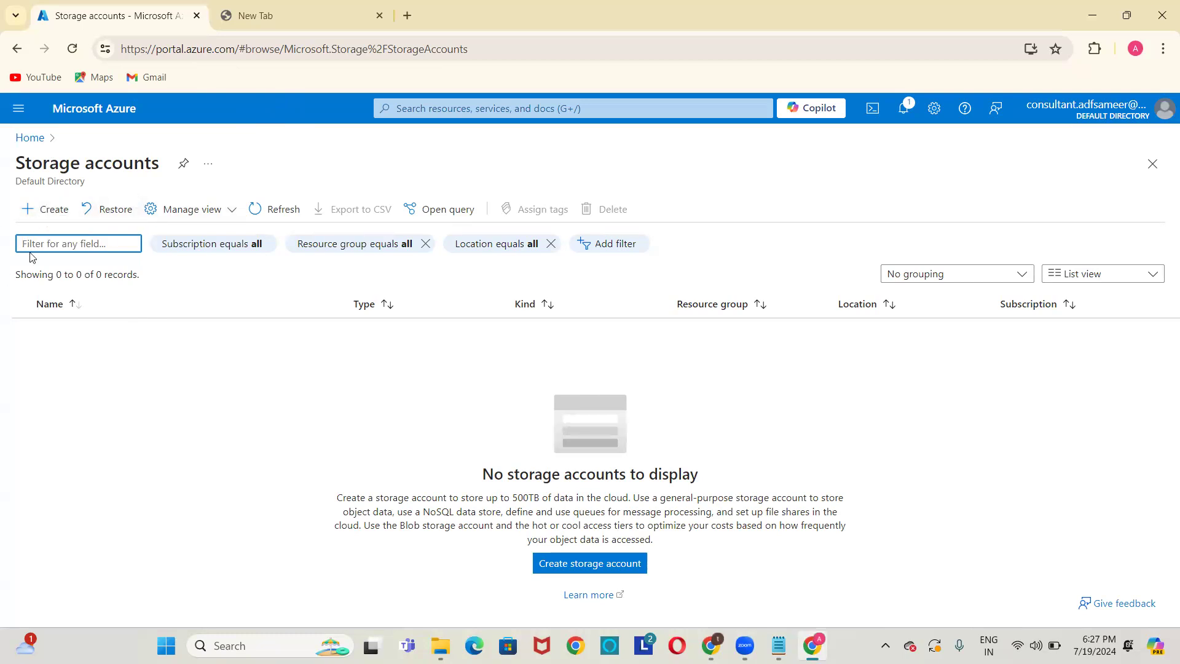
# Start a new storage account in SampleTestRG and name it sourceblobsample.
pyautogui.click(41, 218)
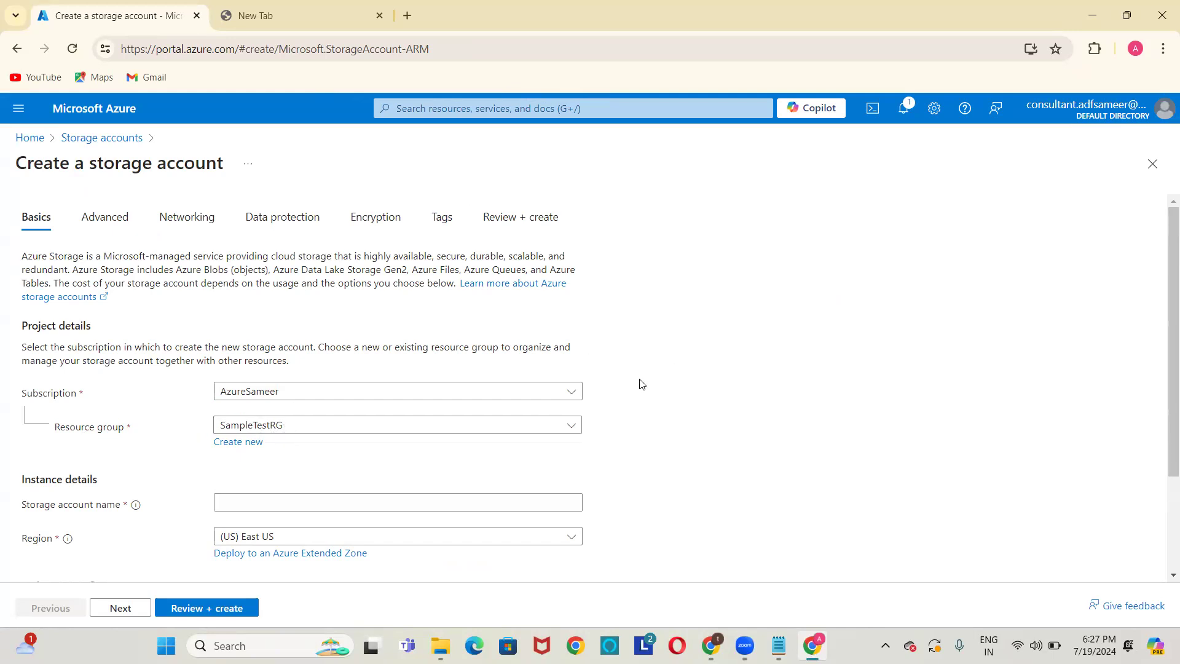
pyautogui.scroll(-2, 642, 381)
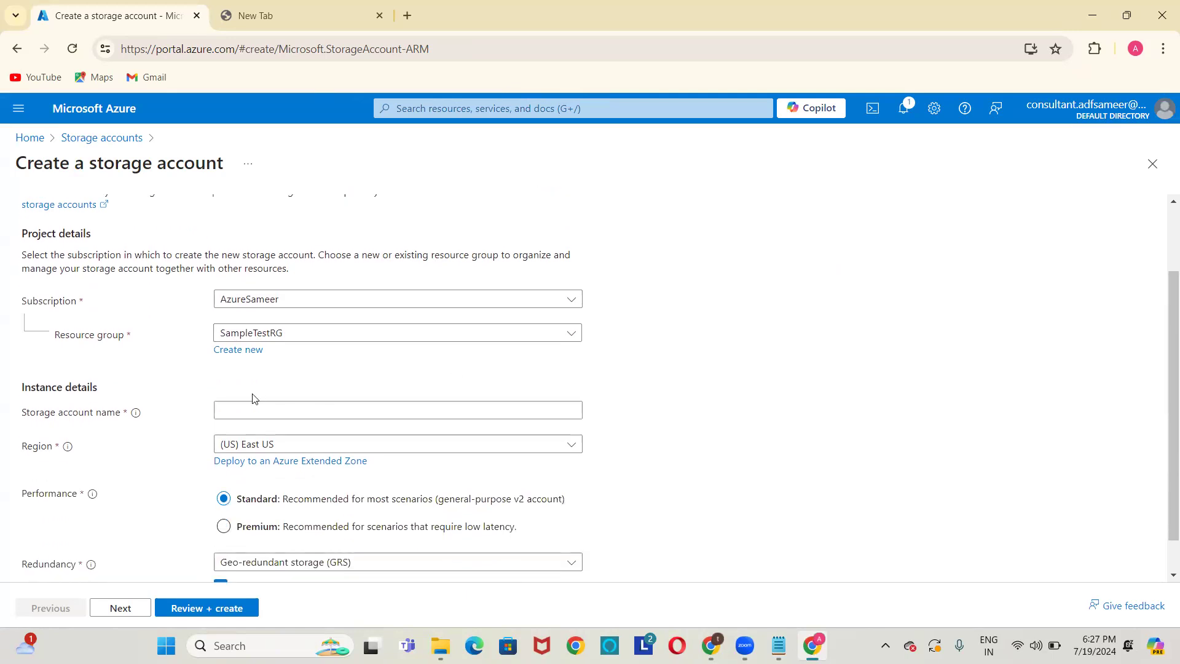
pyautogui.click(247, 411)
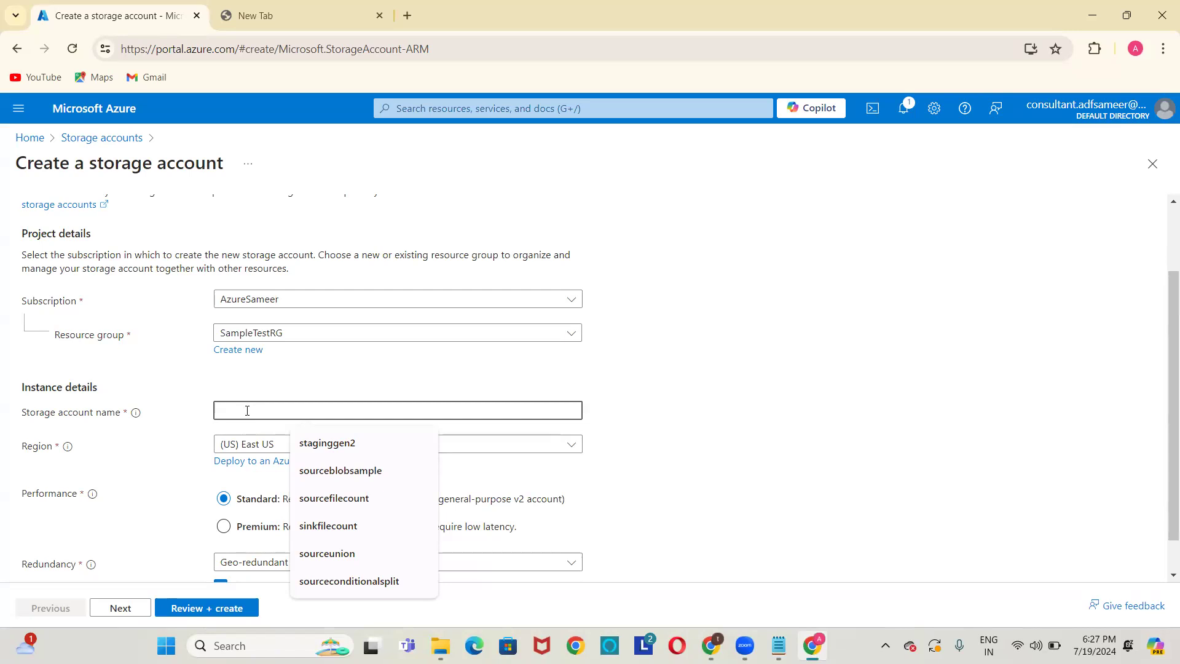
pyautogui.write('source')
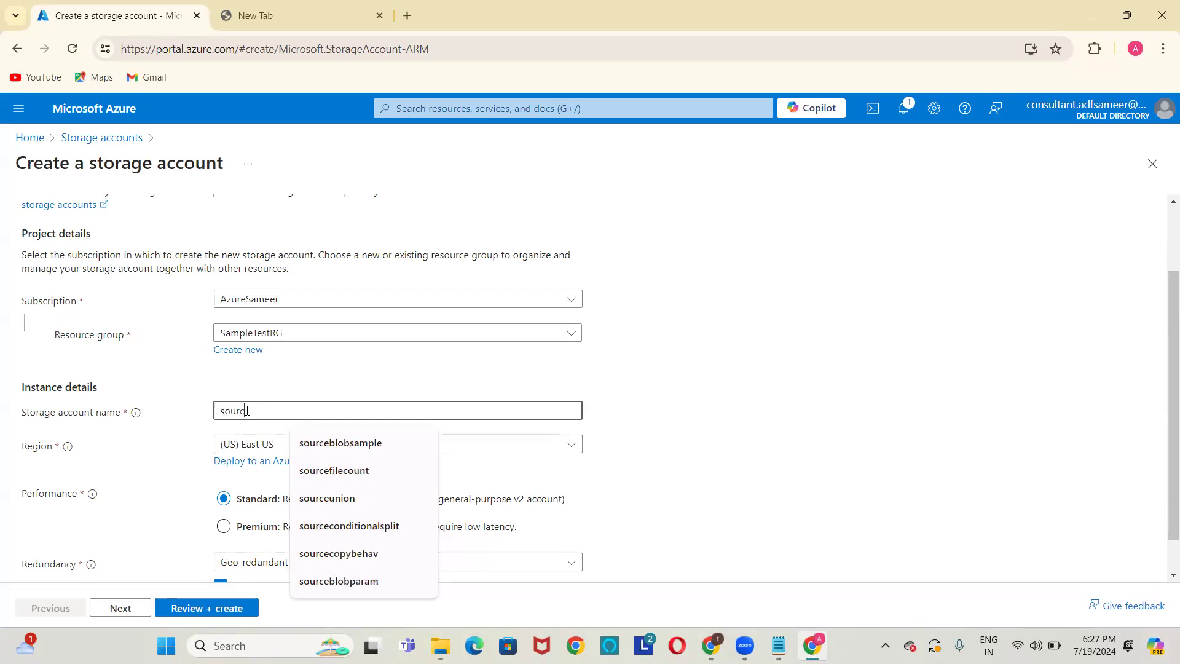
pyautogui.write('blobsam')
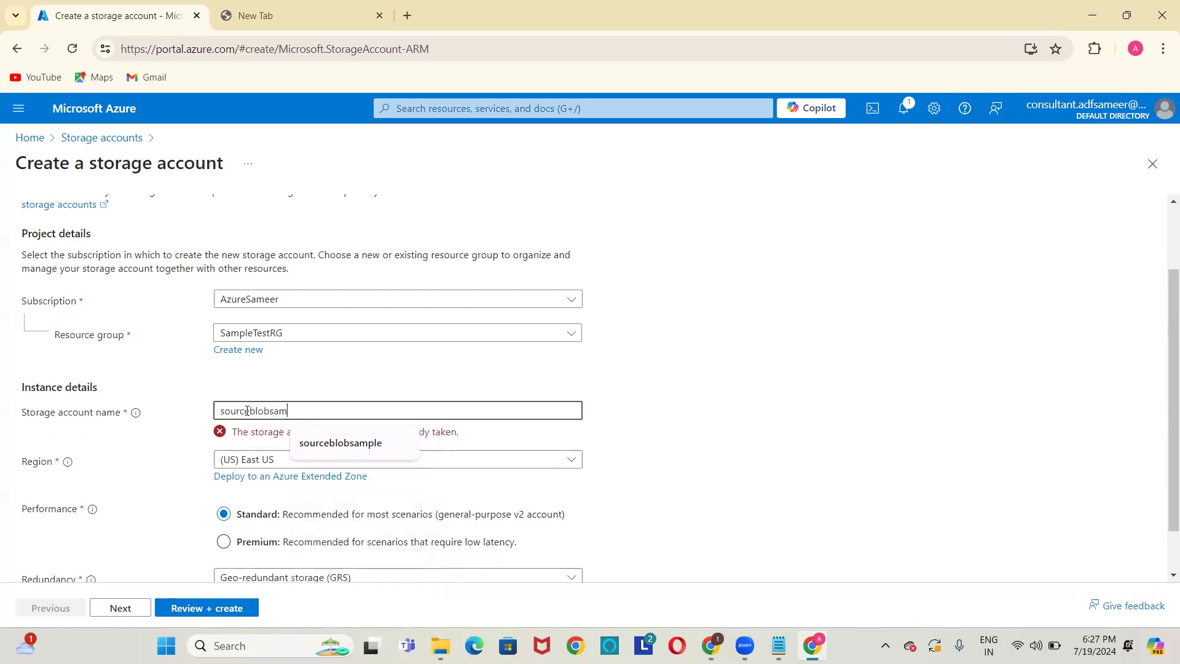
pyautogui.write('ple')
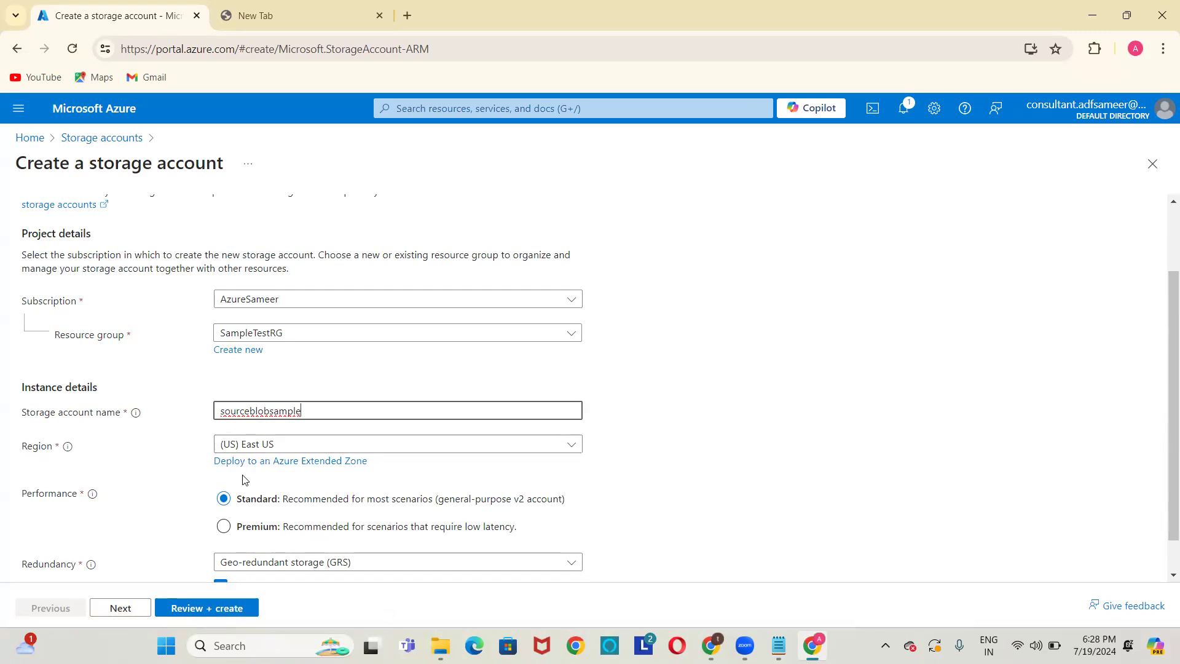
pyautogui.click(754, 306)
pyautogui.scroll(-1, 754, 305)
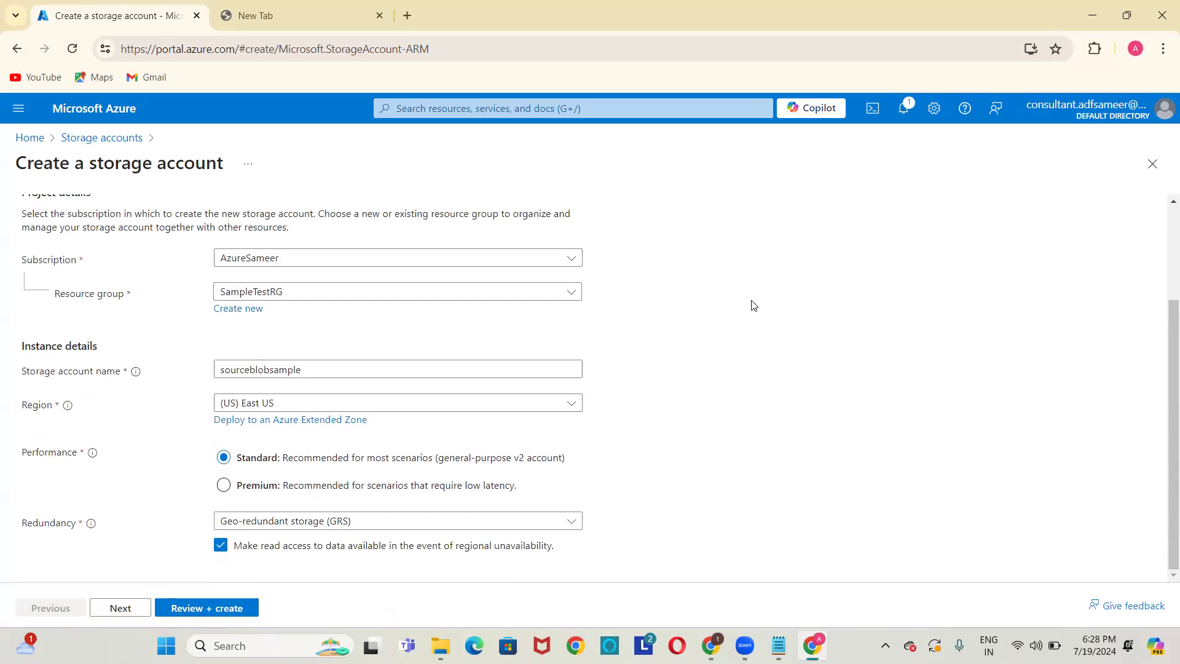
# Set the region to (Asia Pacific) Central India, keep GRS redundancy, and review the settings.
pyautogui.click(481, 402)
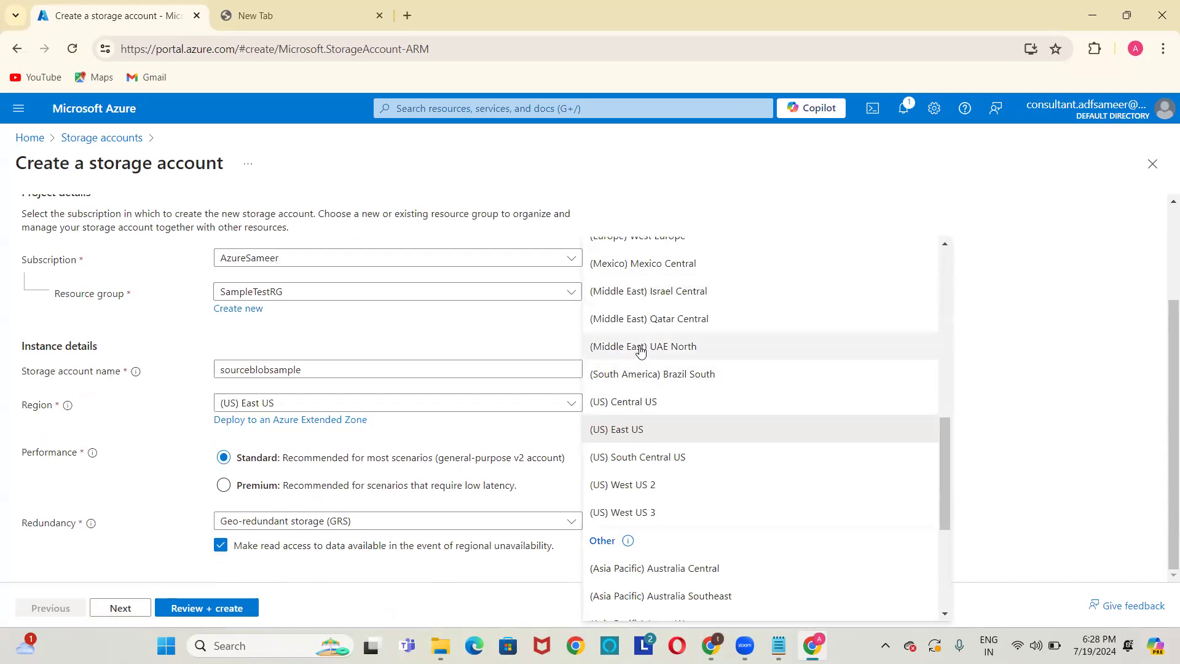
pyautogui.moveTo(944, 444); pyautogui.dragTo(953, 306)
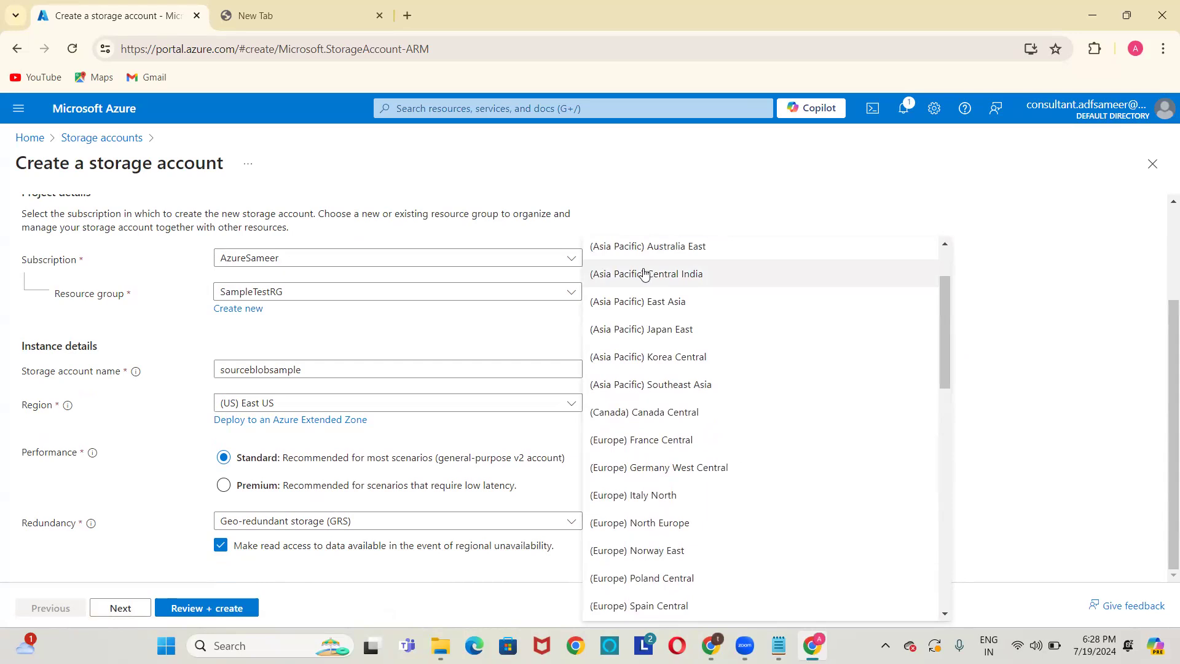
pyautogui.click(673, 280)
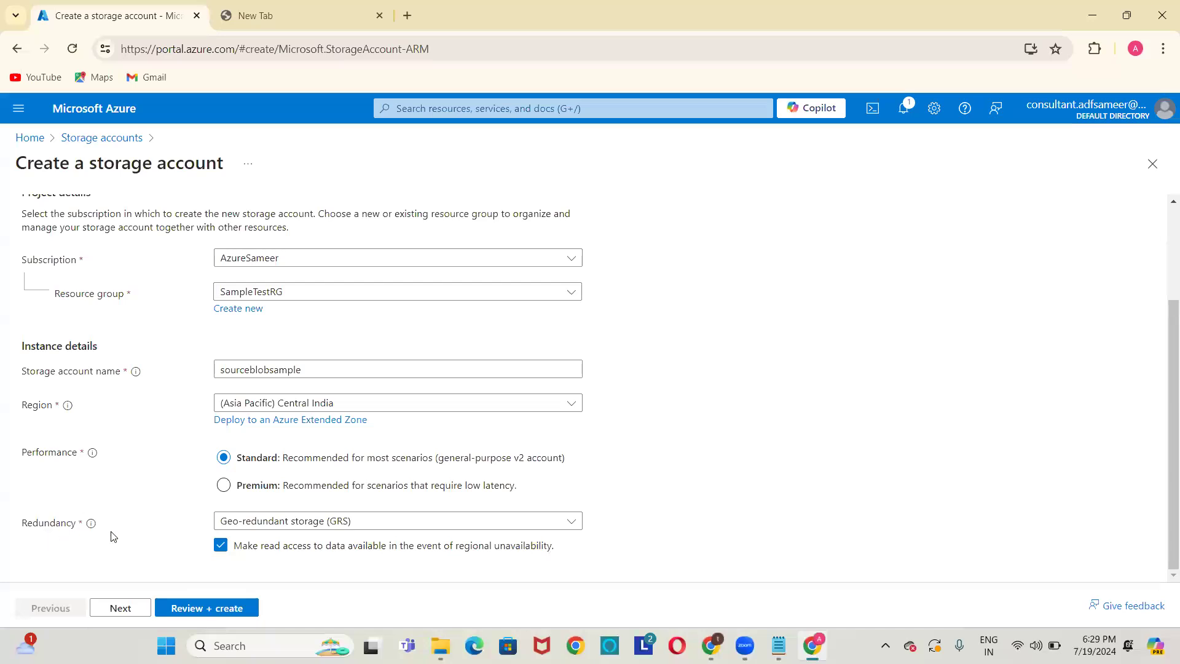
pyautogui.click(285, 523)
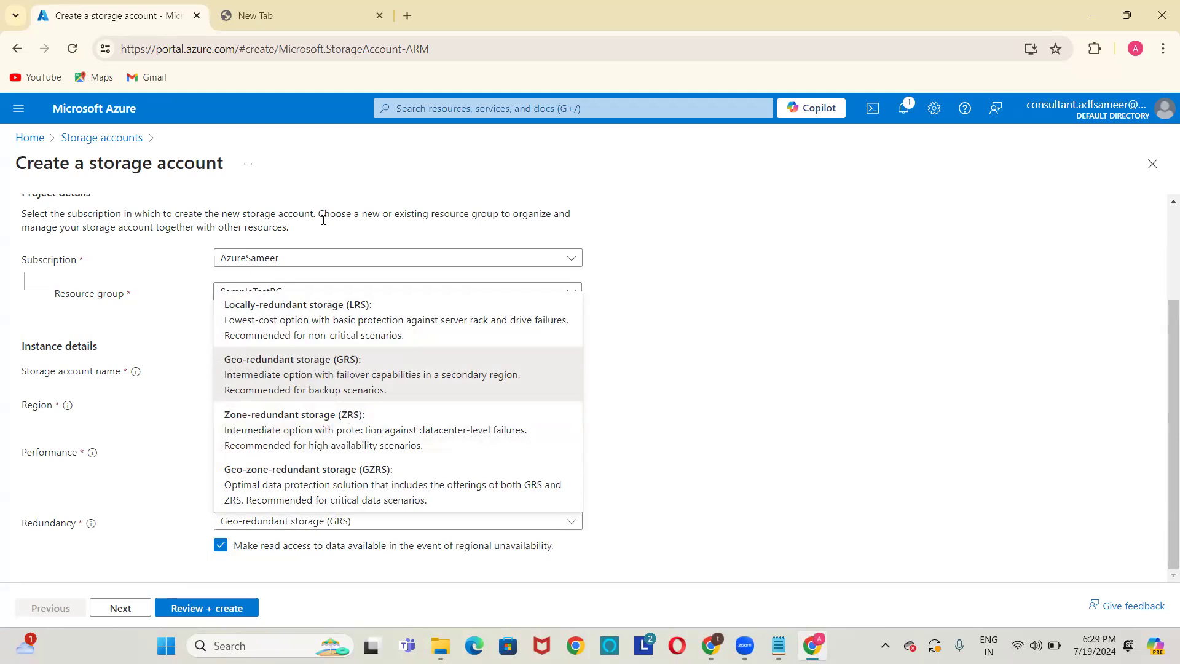
pyautogui.click(188, 471)
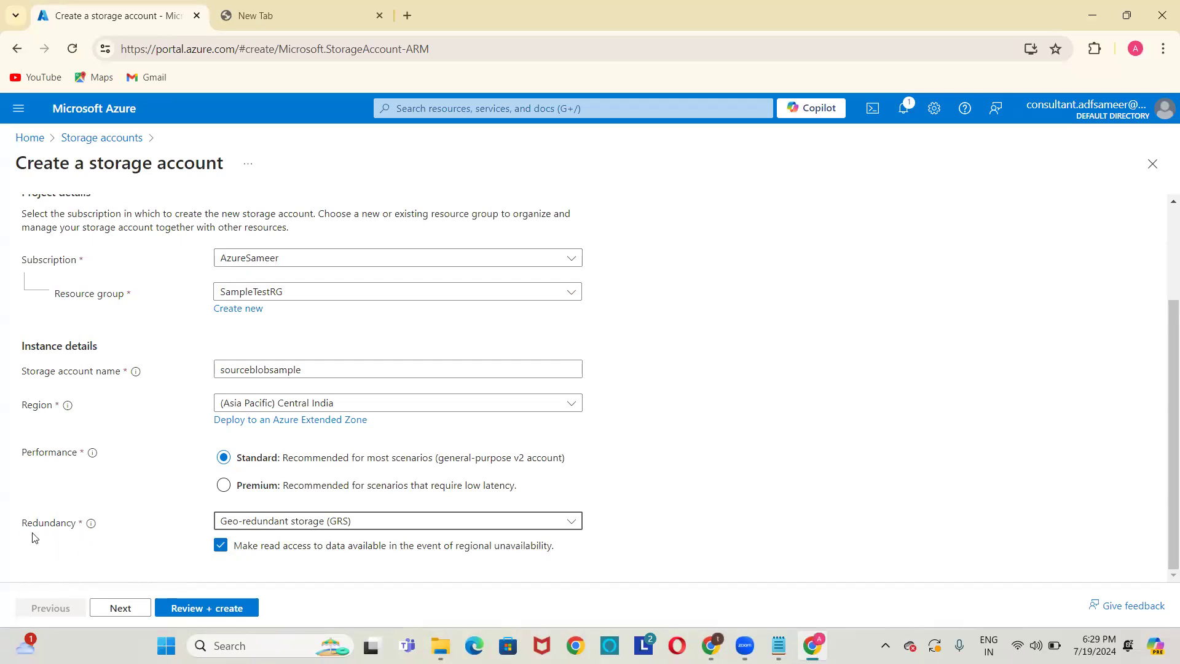
pyautogui.click(742, 366)
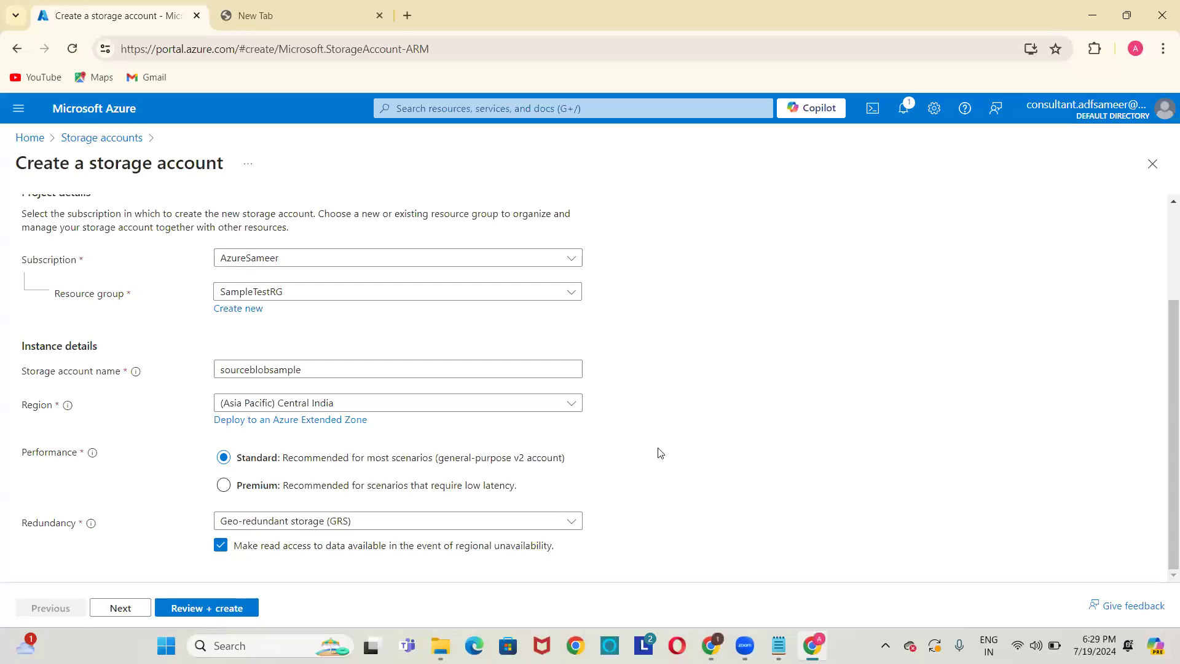
pyautogui.scroll(3, 660, 453)
pyautogui.scroll(-3, 660, 453)
pyautogui.click(188, 609)
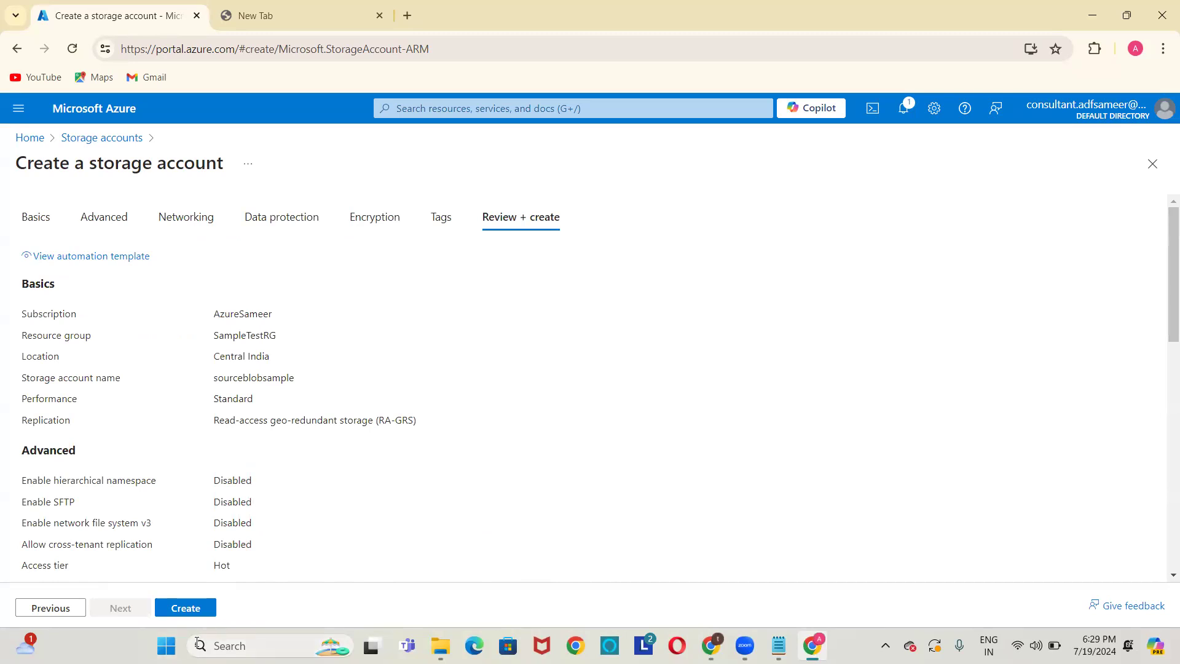
# Create the sourceblobsample storage account and wait for its deployment to complete.
pyautogui.click(195, 611)
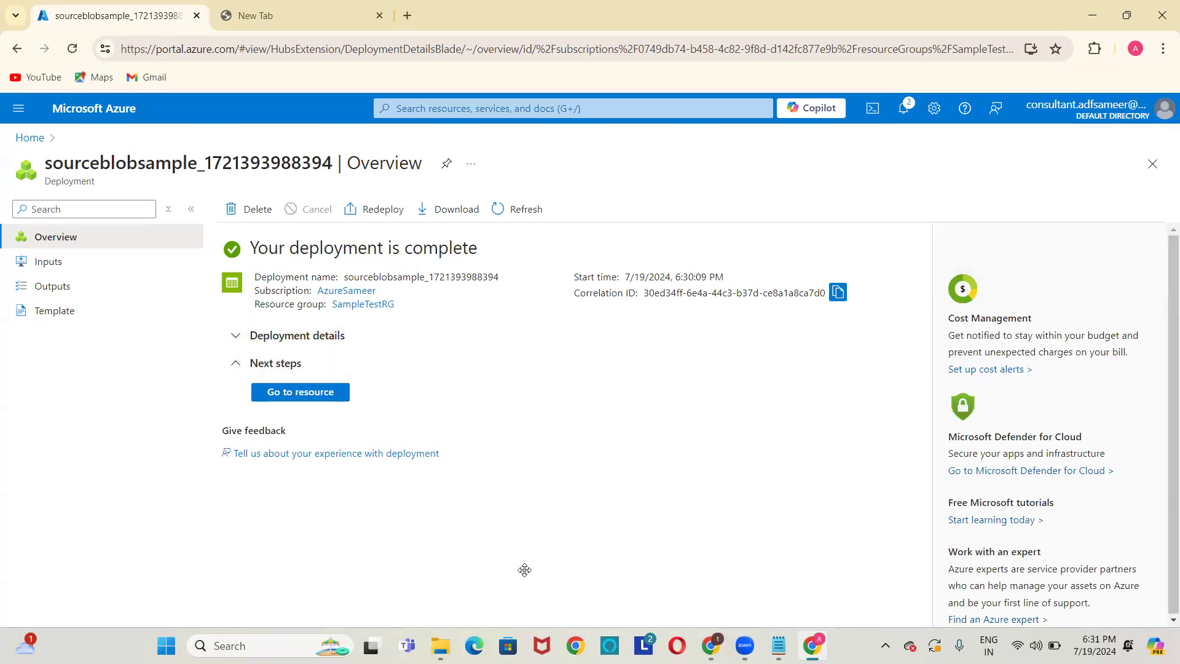
# Open the sourceblobsample storage account, then load the Azure portal in the second browser tab.
pyautogui.click(329, 401)
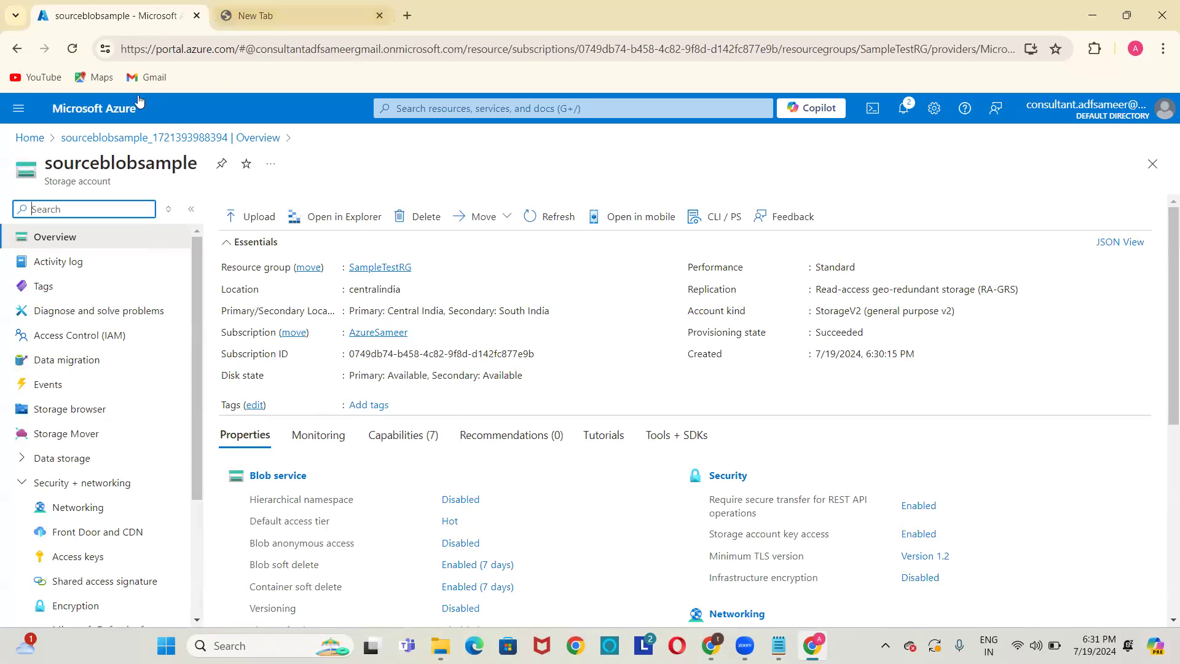
pyautogui.click(248, 5)
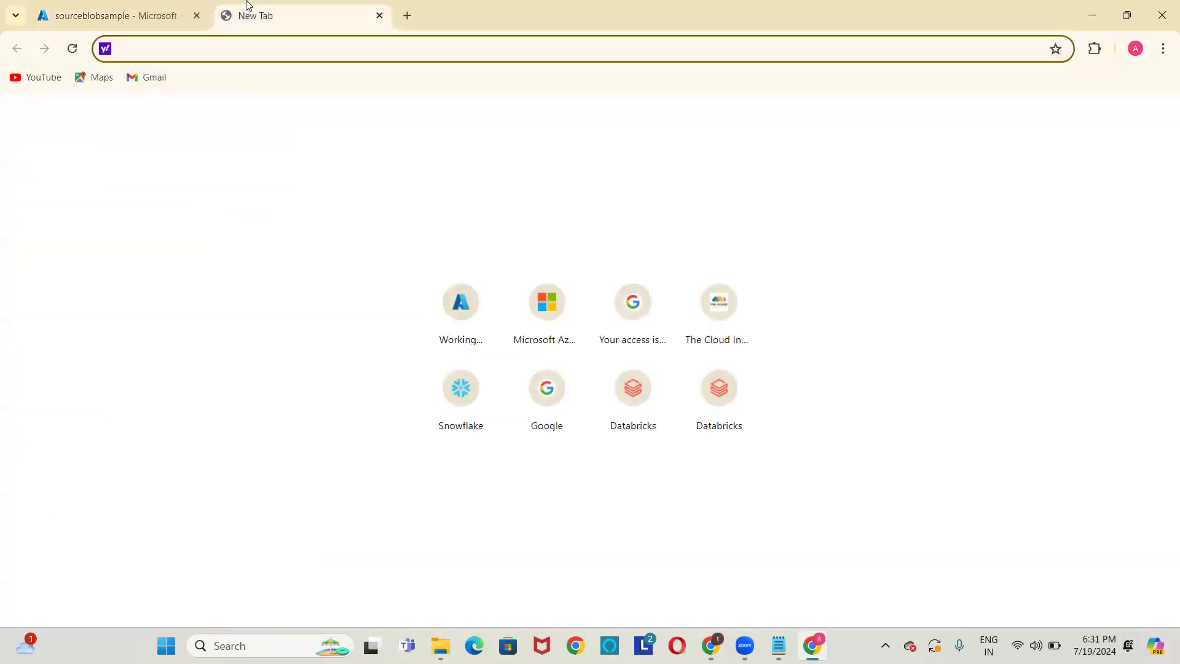
pyautogui.click(458, 292)
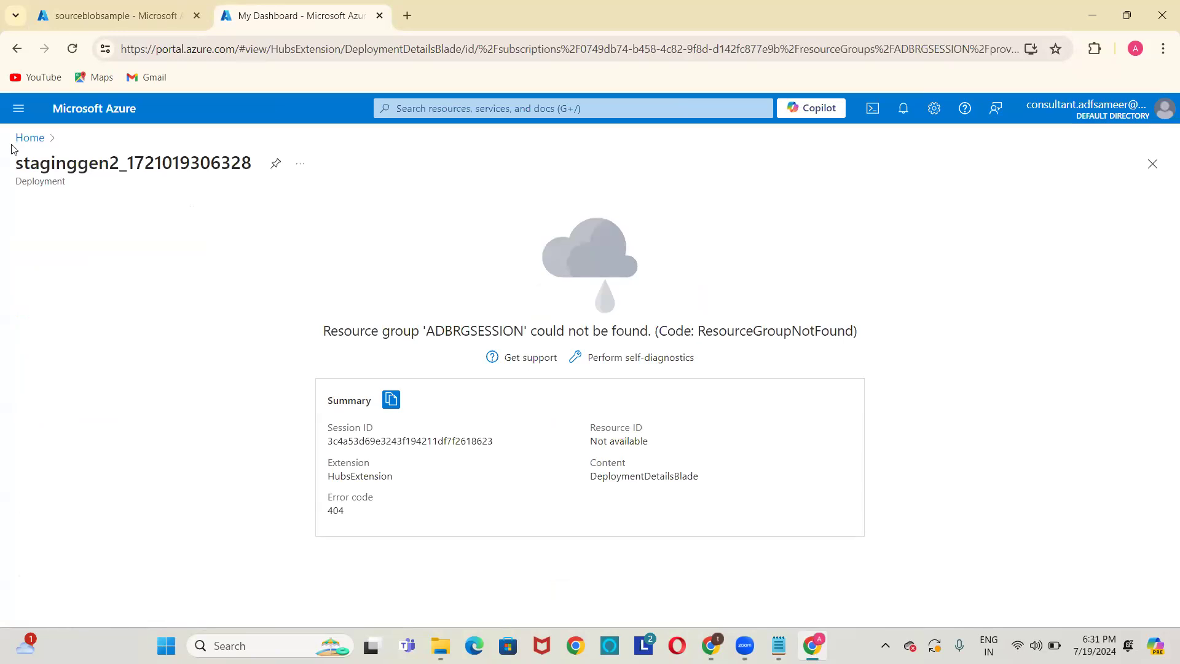
# Open SampleTestRG in the second tab with its list pane collapsed, then return to sourceblobsample.
pyautogui.click(33, 140)
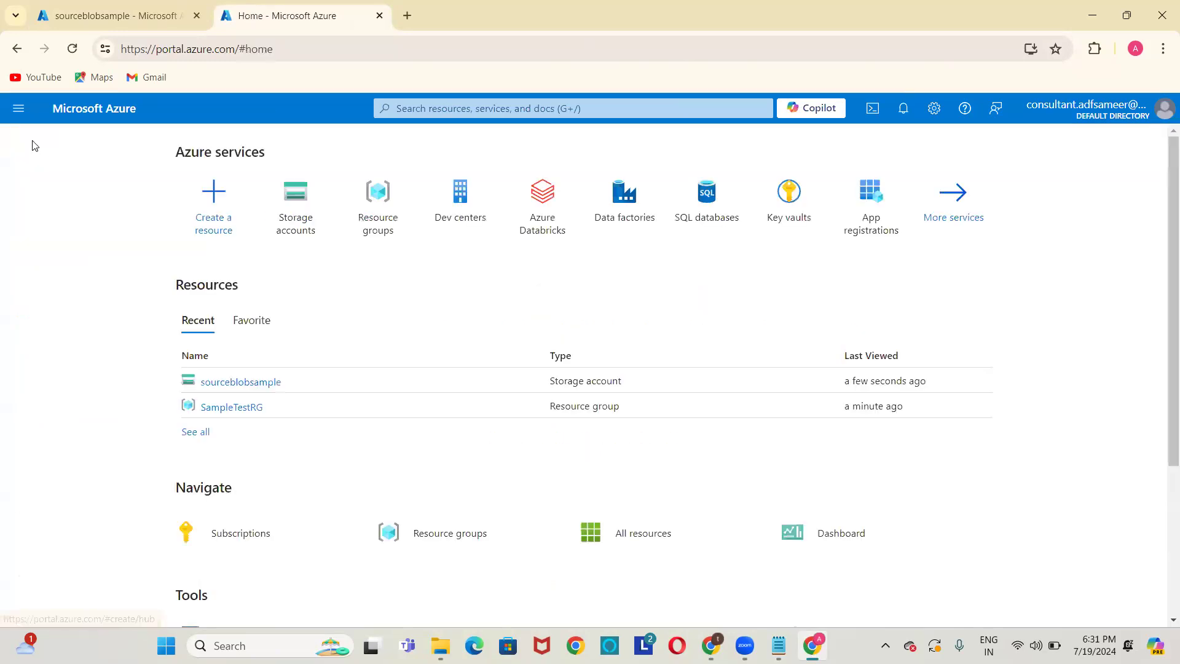
pyautogui.click(367, 212)
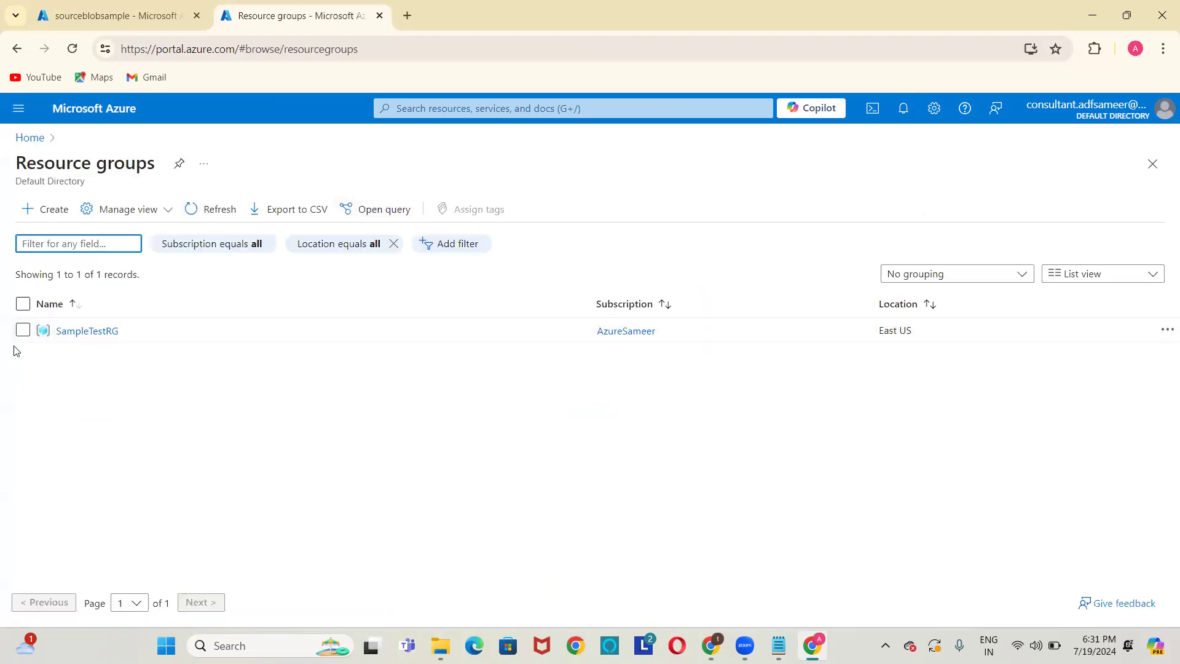
pyautogui.click(77, 333)
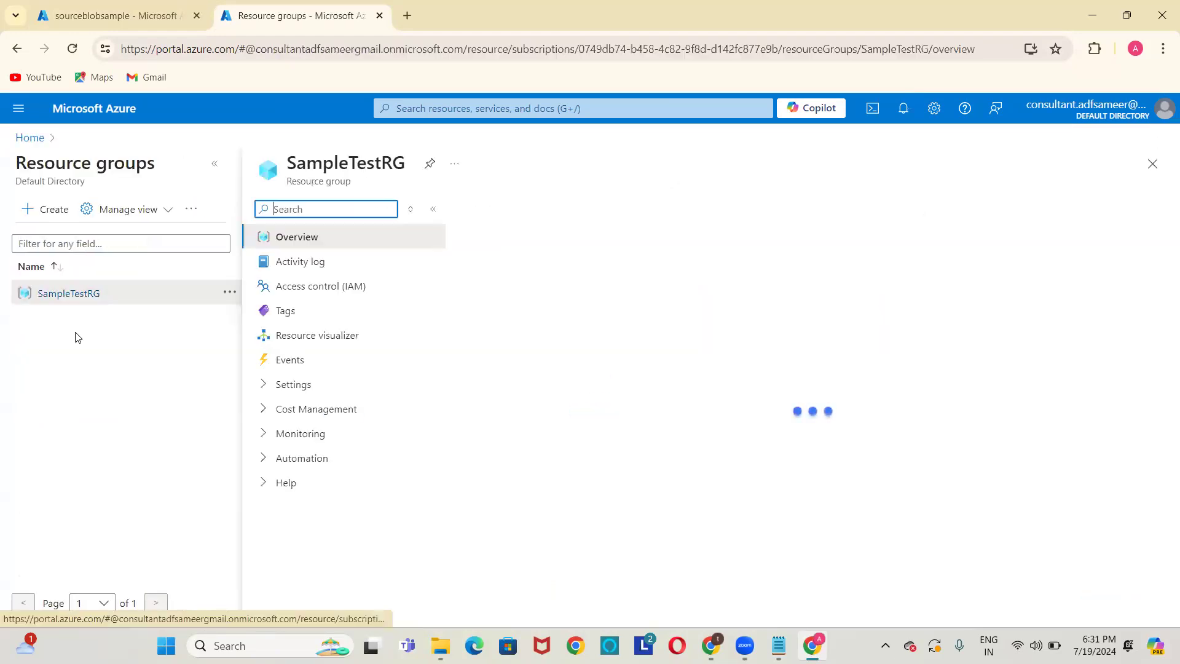
pyautogui.click(214, 164)
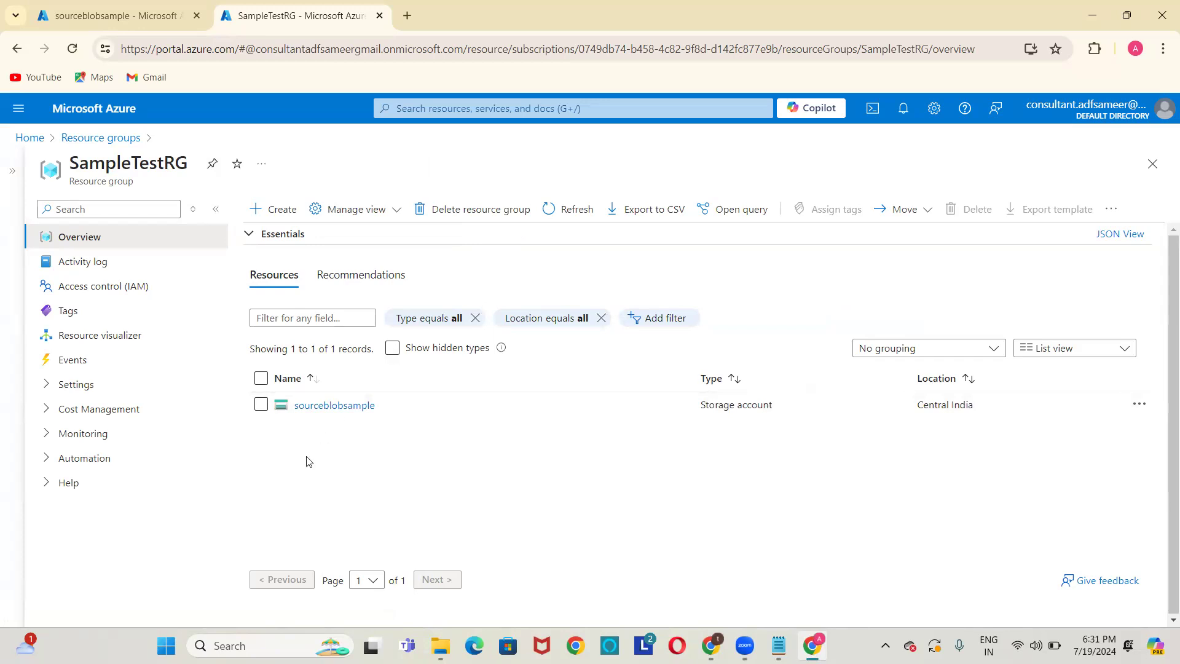
pyautogui.click(137, 10)
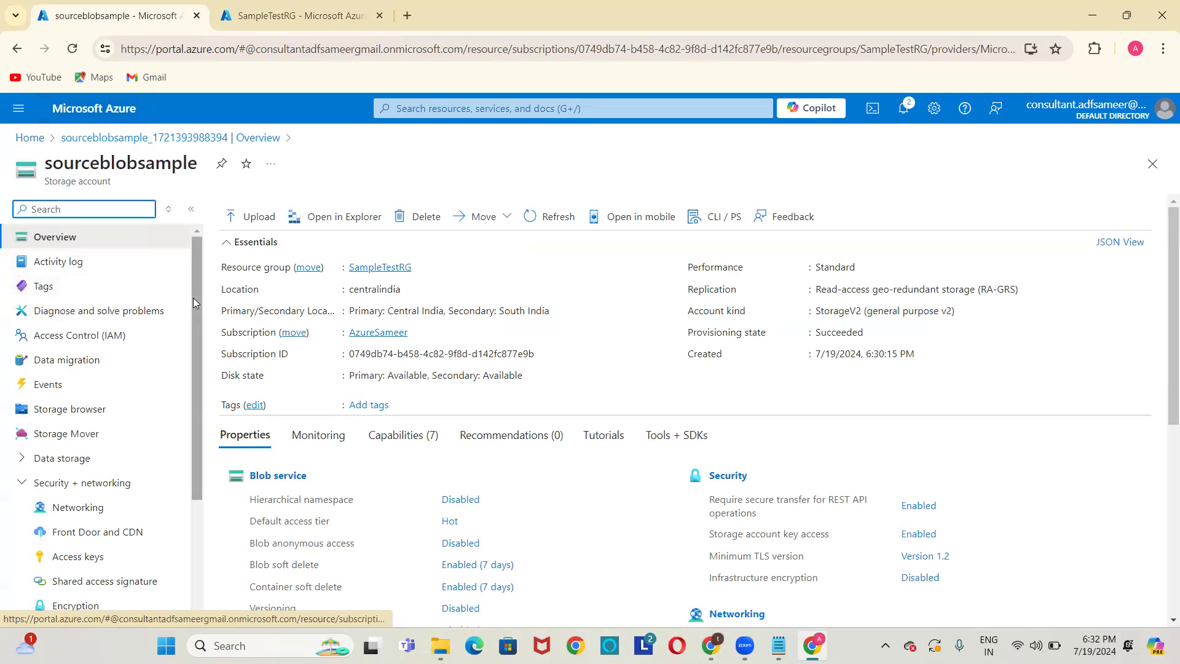
pyautogui.moveTo(194, 299); pyautogui.dragTo(216, 380)
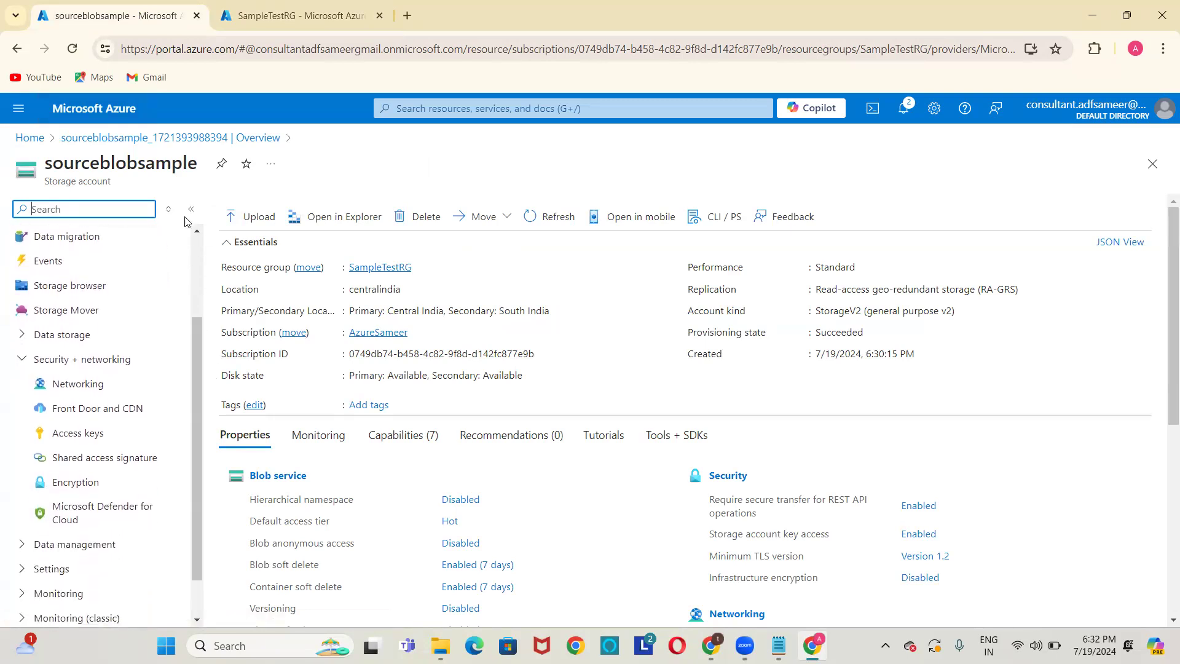
# Open sourceblobsample's Storage browser, list its Blob containers (only $logs), and start a new container.
pyautogui.click(59, 288)
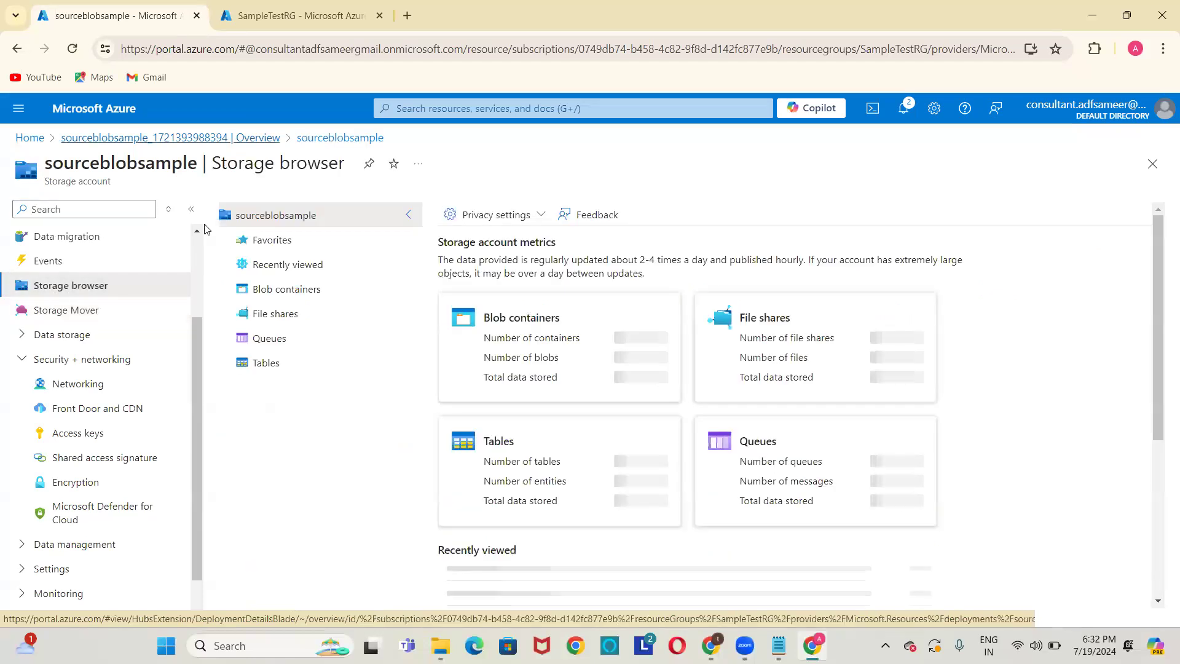
pyautogui.click(196, 236)
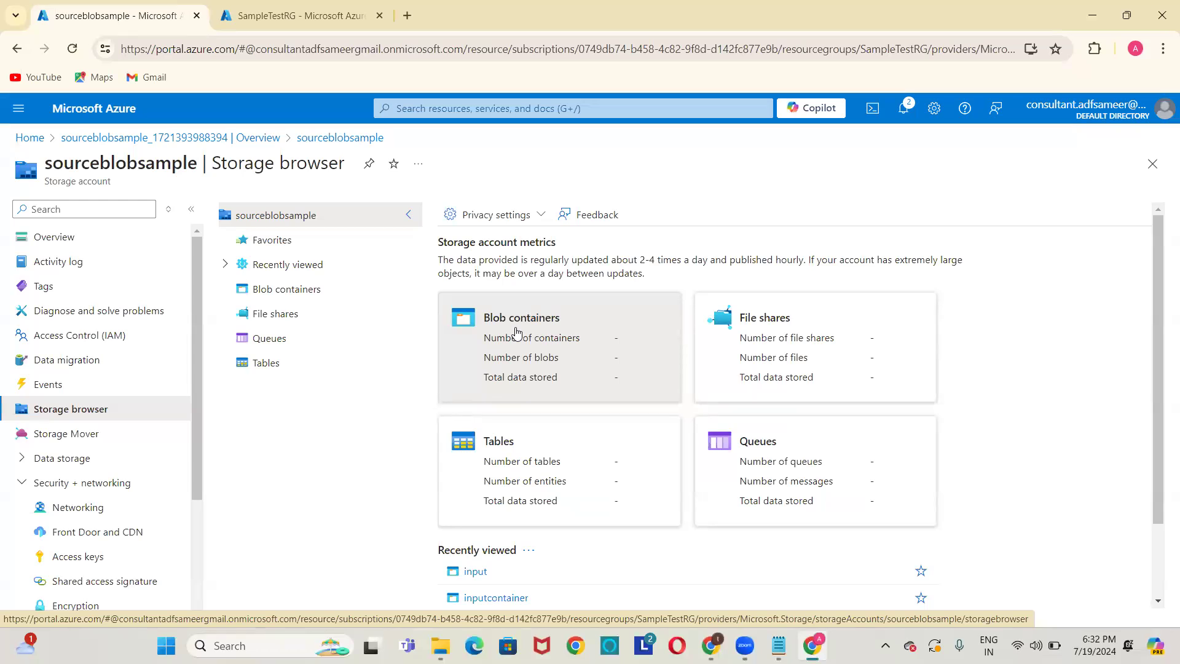
pyautogui.click(531, 343)
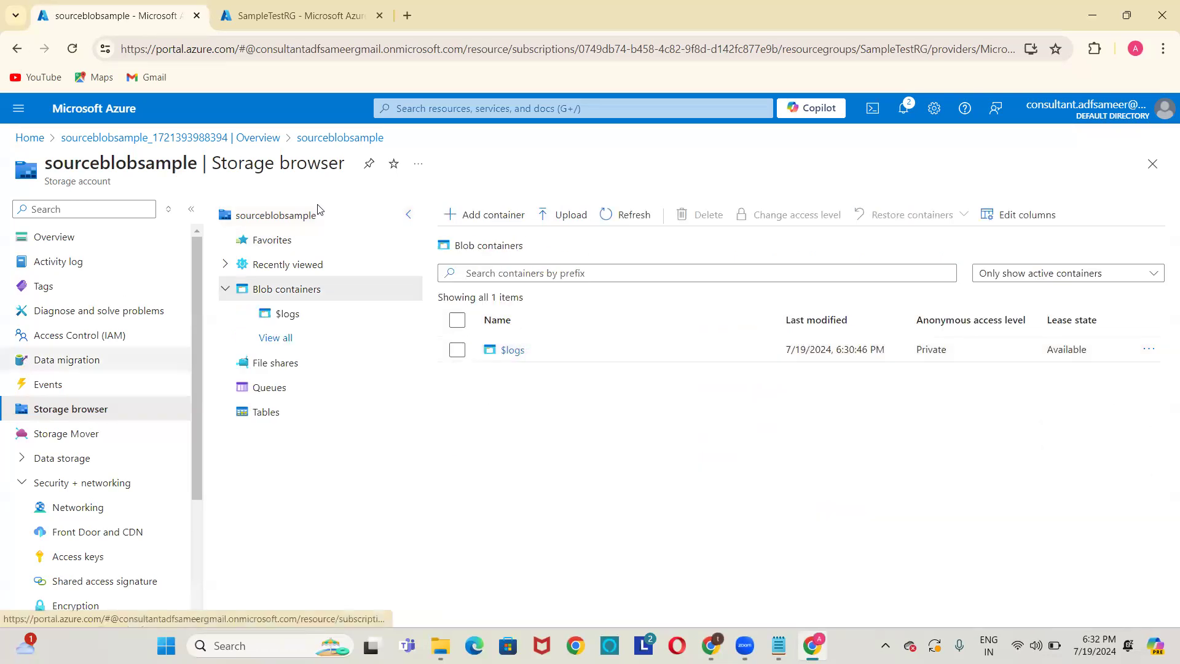
pyautogui.click(489, 215)
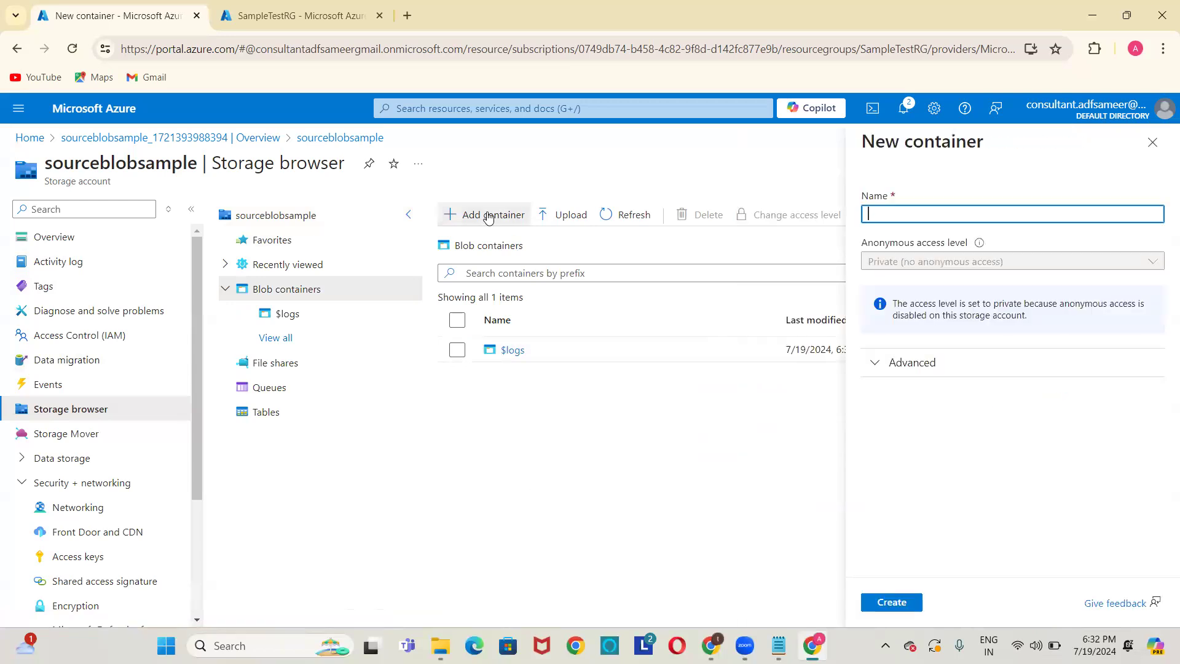
# Create a blob container named inputcontainer in sourceblobsample.
pyautogui.click(1152, 142)
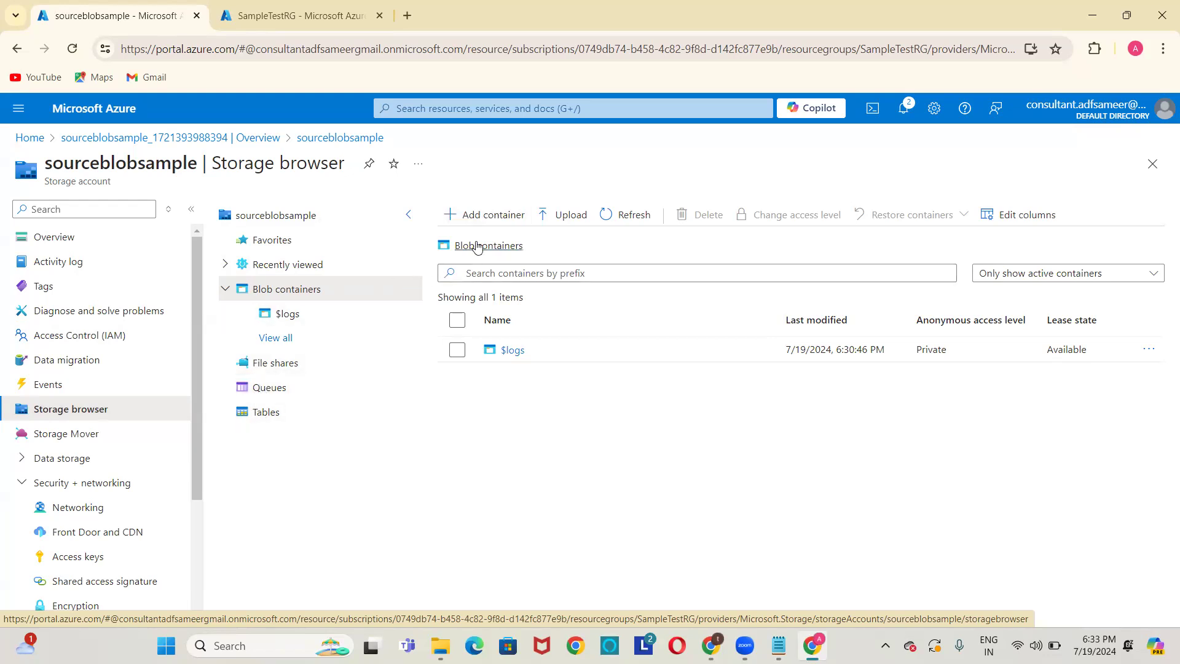
pyautogui.click(489, 221)
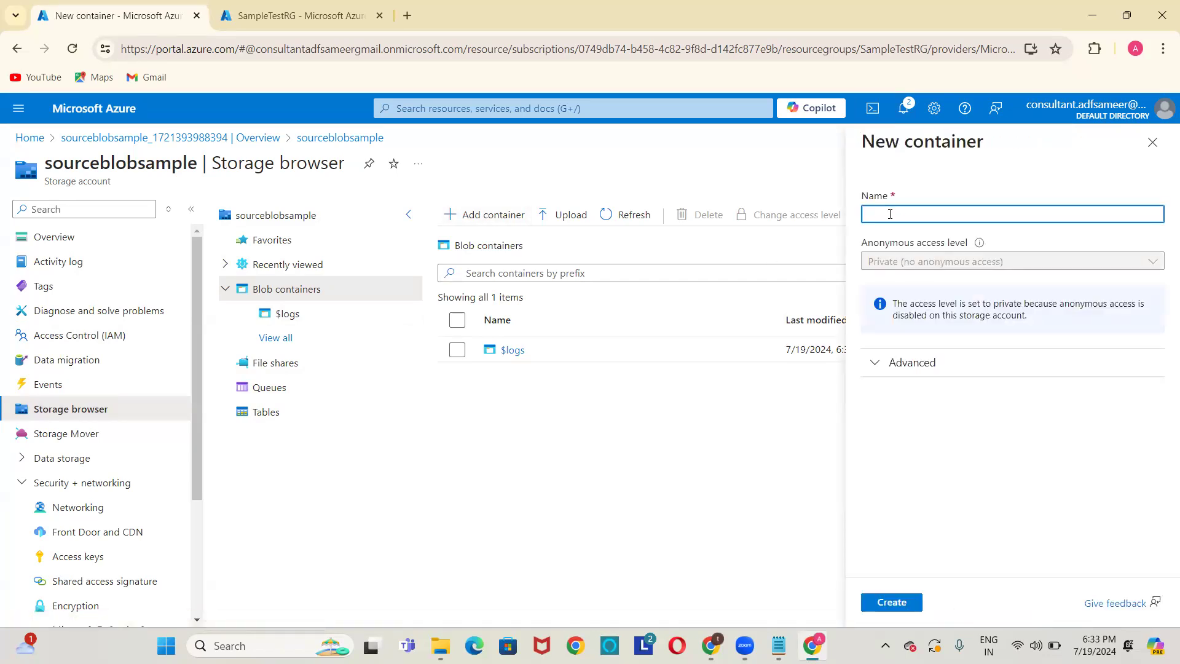
pyautogui.write('in')
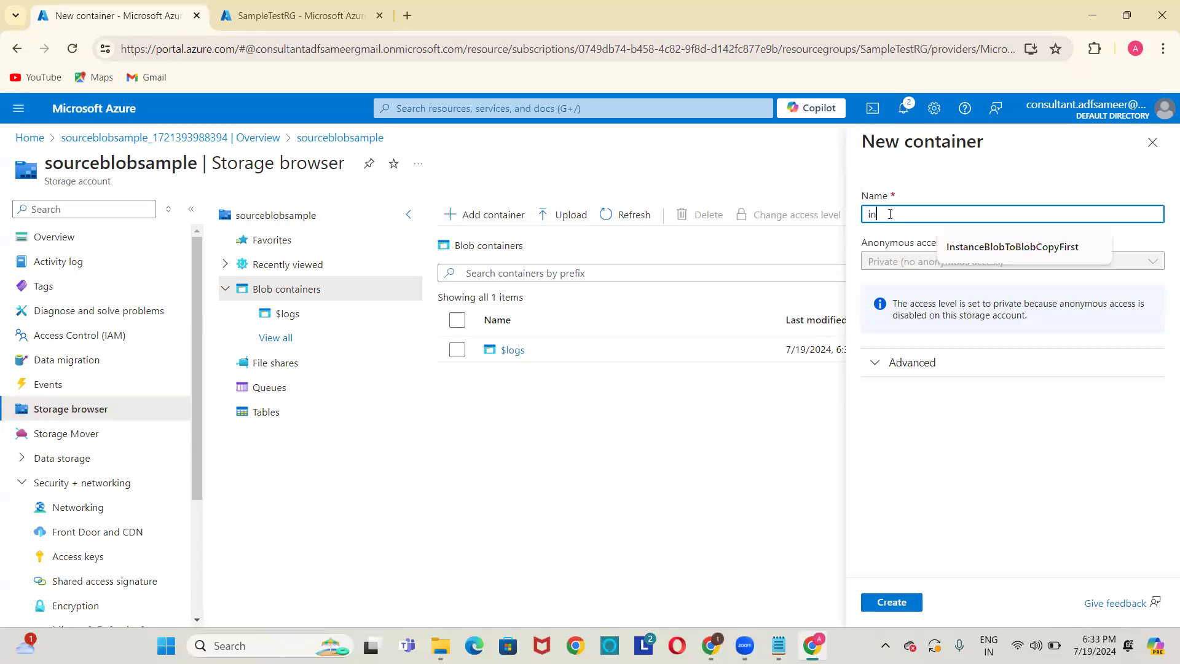
pyautogui.write('pu')
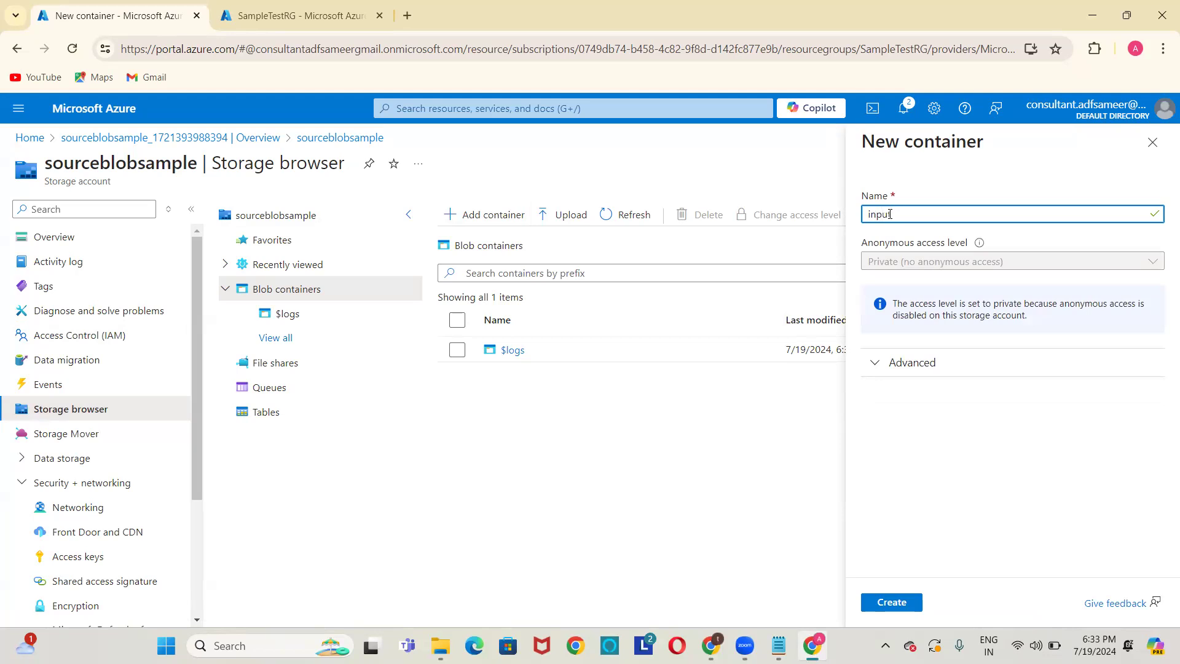
pyautogui.write('tcontainers')
pyautogui.press('BackSpace')
pyautogui.click(882, 606)
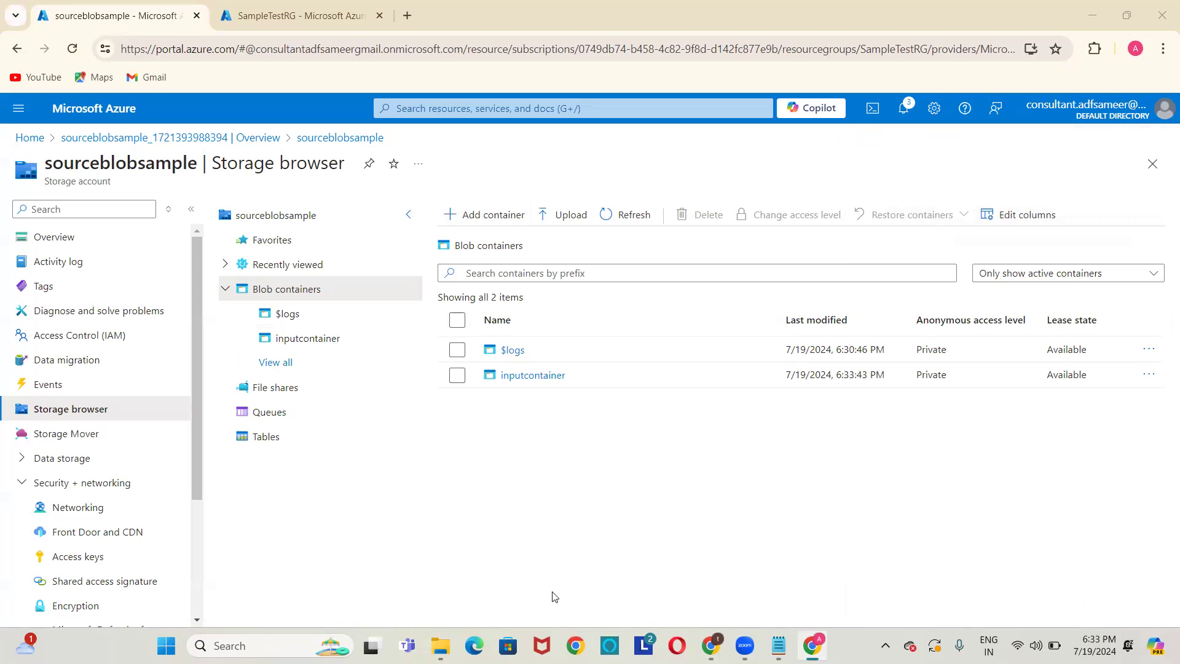
# Return to the sourceblobsample storage browser and open the empty inputcontainer.
pyautogui.click(343, 9)
pyautogui.click(83, 11)
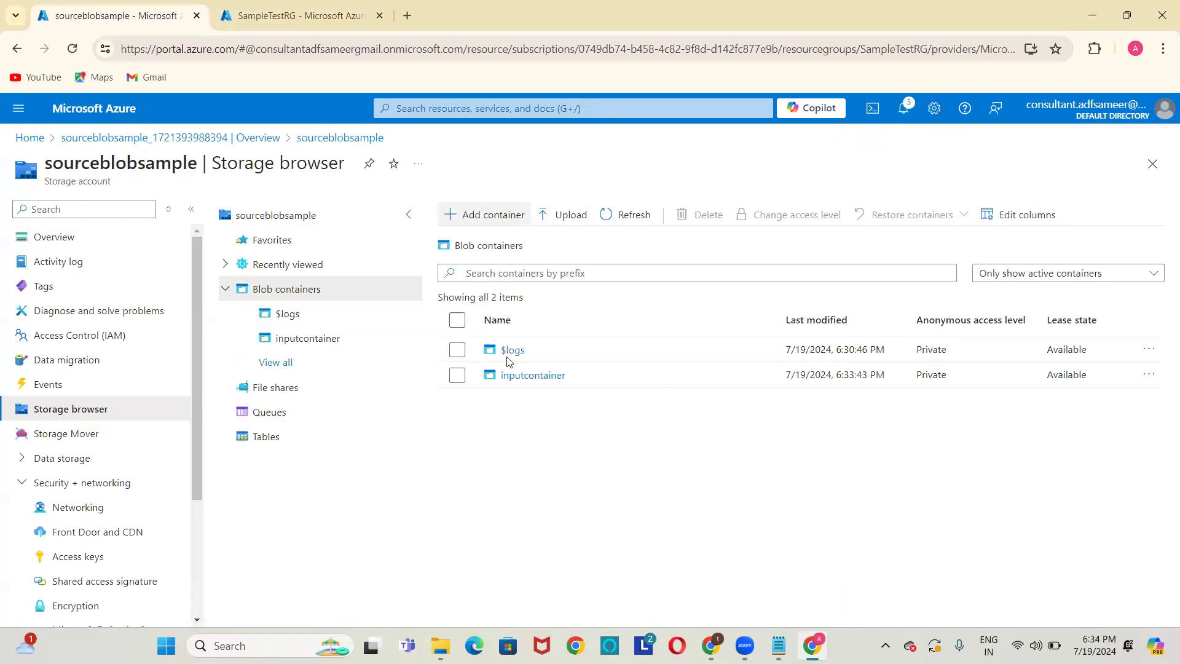
pyautogui.click(517, 375)
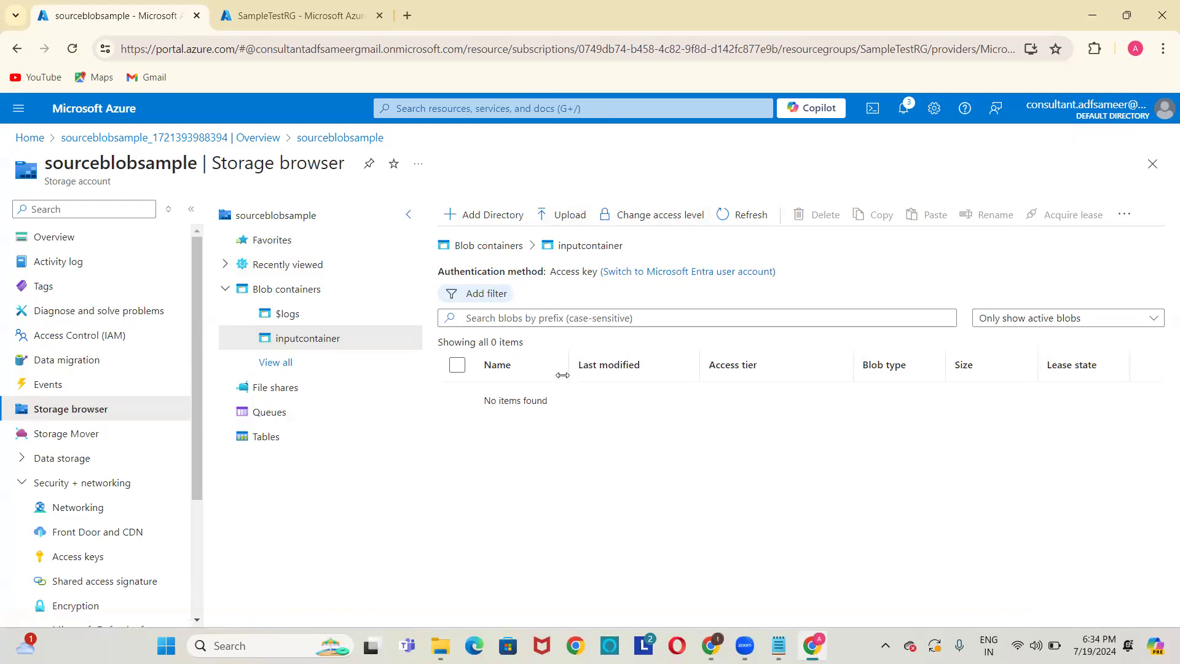
# Upload airlines.csv from the computer into inputcontainer.
pyautogui.click(564, 216)
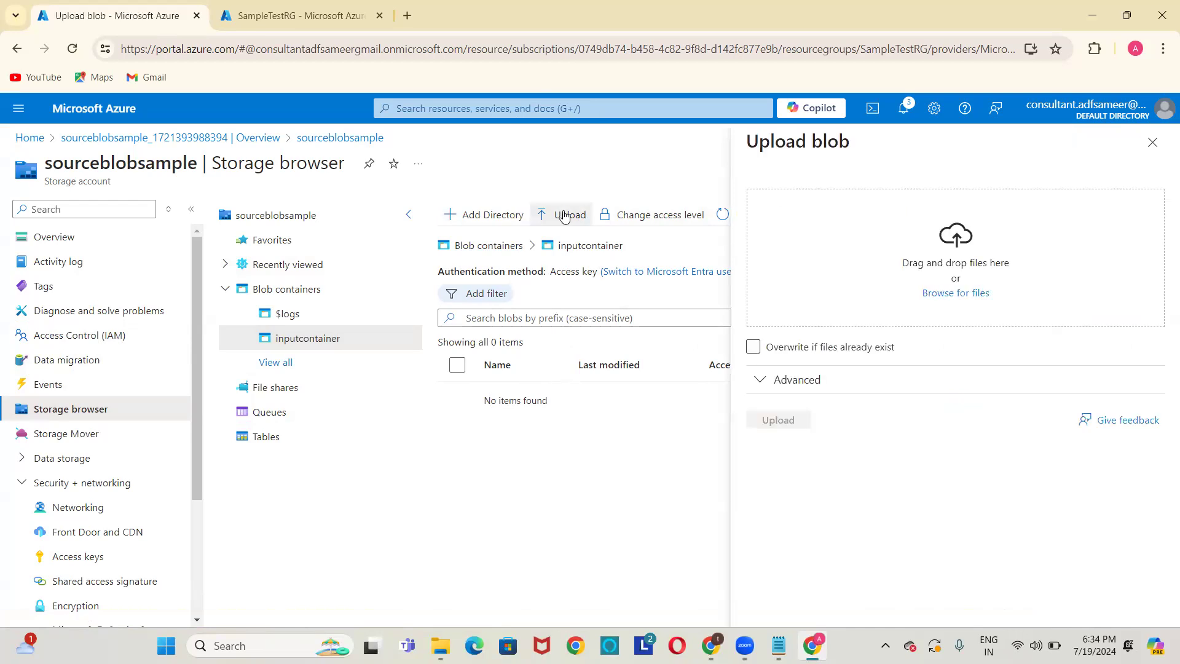
pyautogui.click(983, 295)
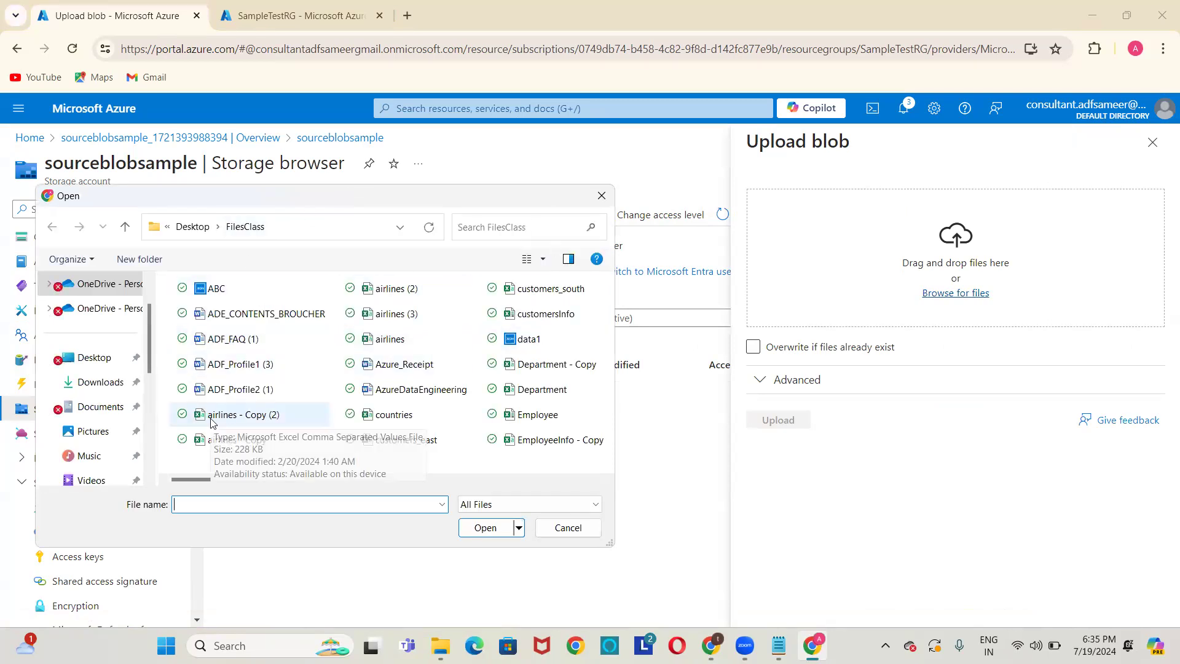
pyautogui.doubleClick(382, 342)
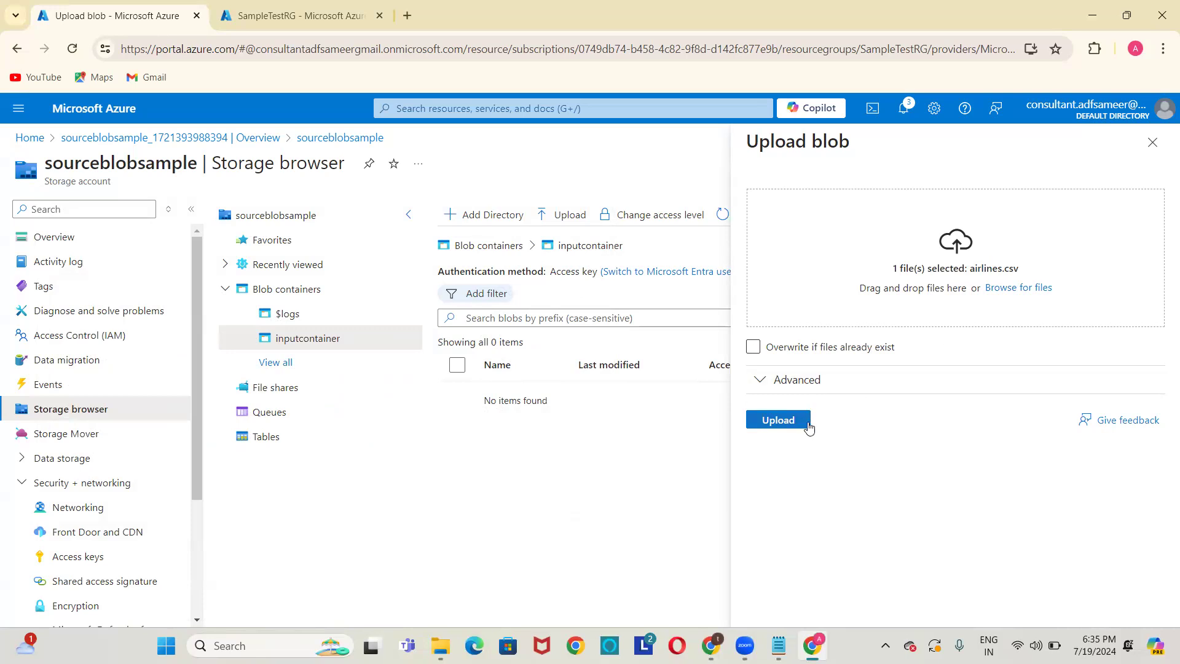
pyautogui.click(779, 420)
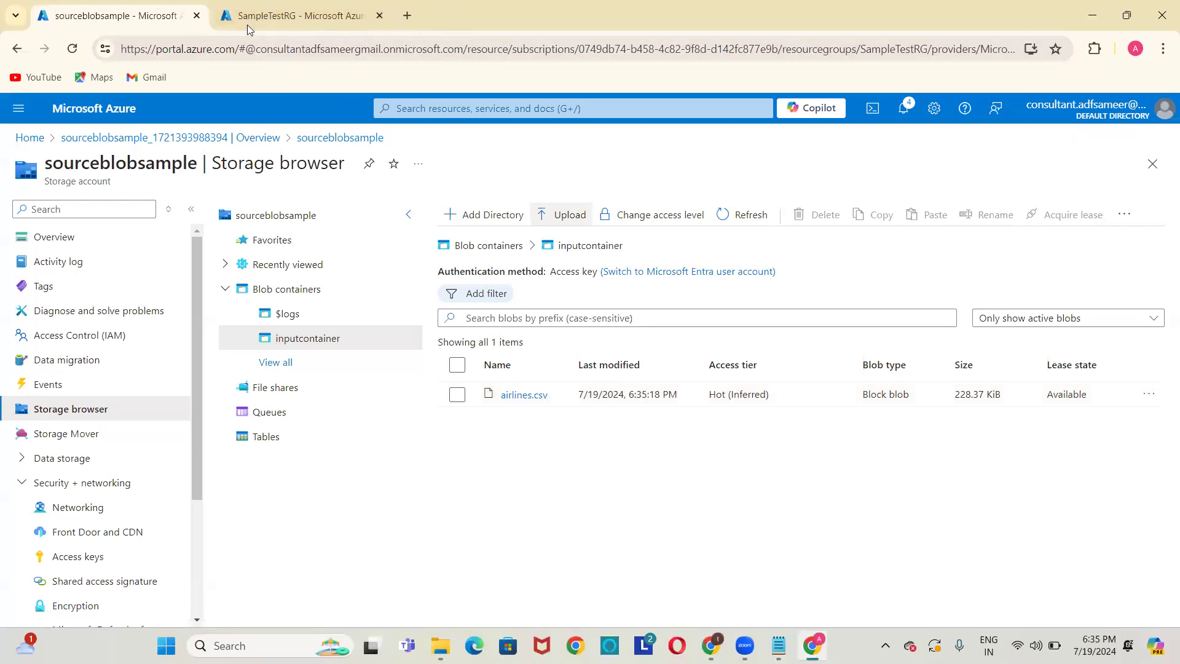
# Open a fresh empty browser tab alongside the sourceblobsample storage browser.
pyautogui.click(408, 17)
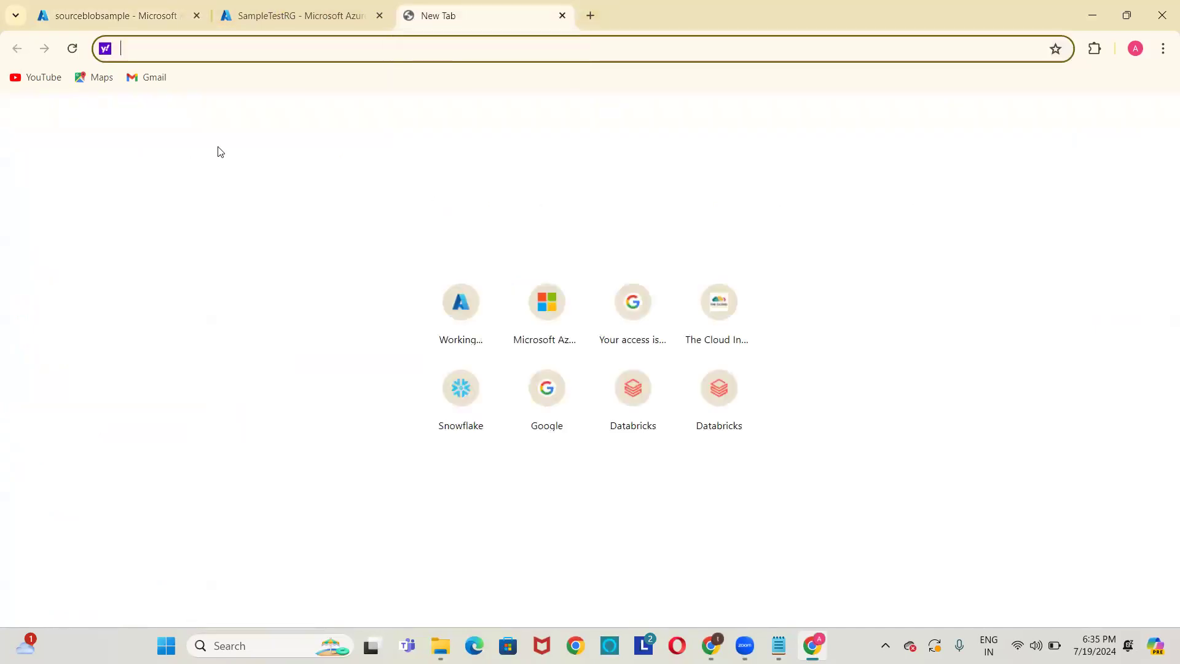
pyautogui.click(122, 6)
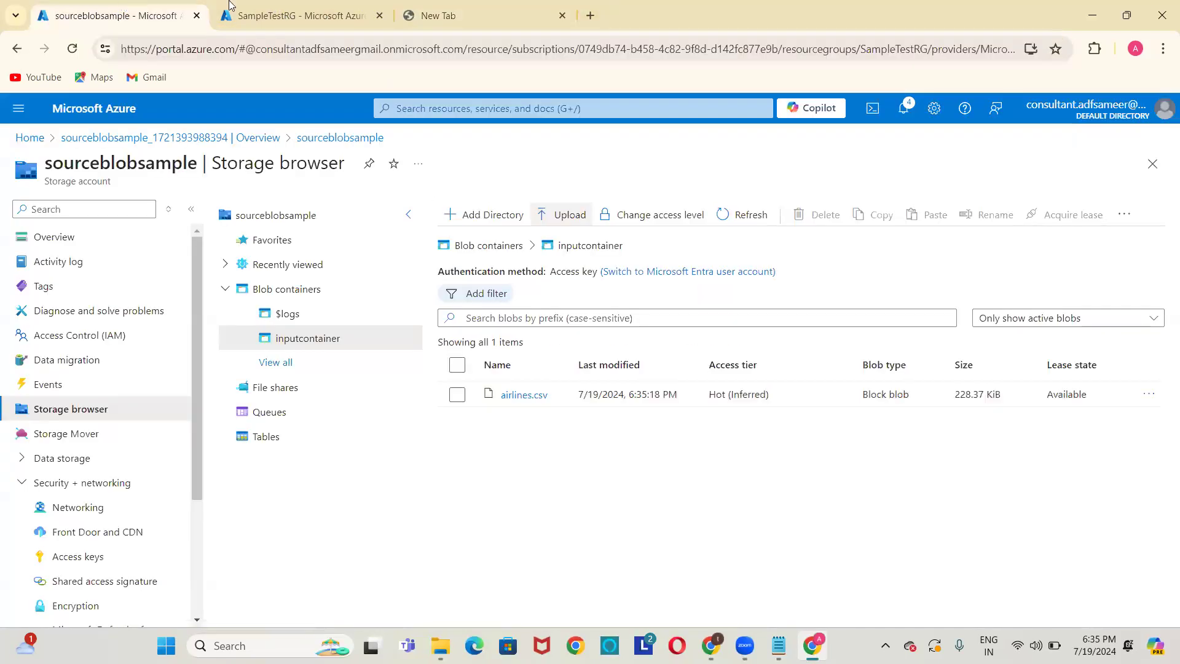
pyautogui.click(449, 13)
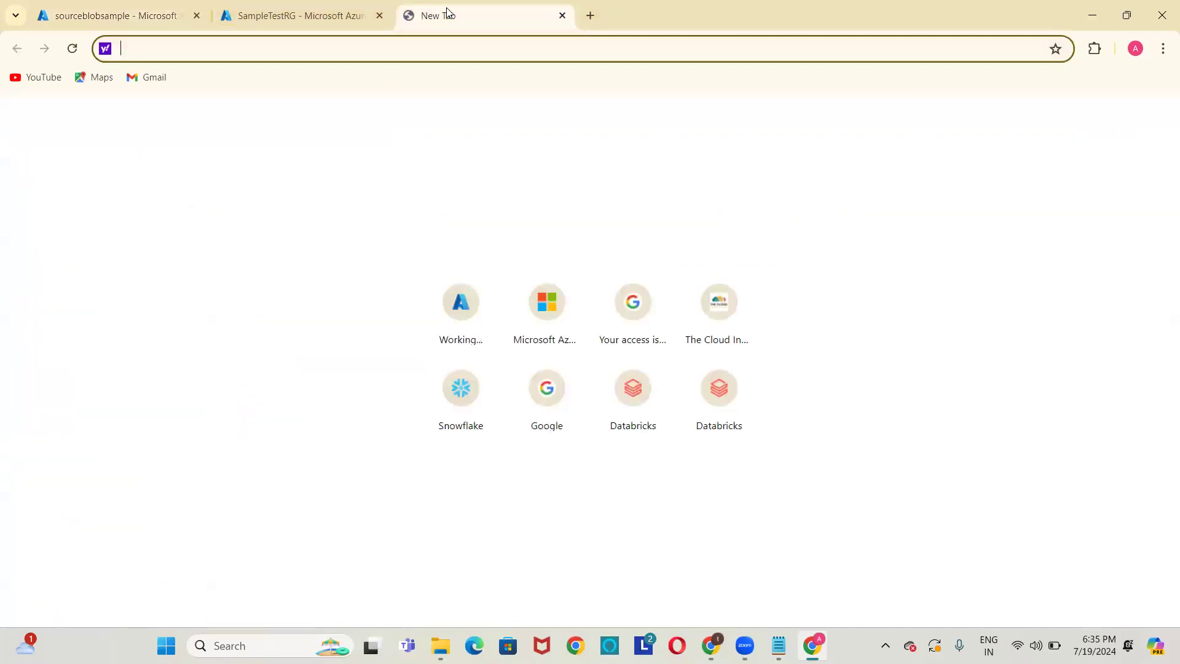
# Load the Azure Home page in the new tab and move the SampleTestRG tab to first position.
pyautogui.click(448, 322)
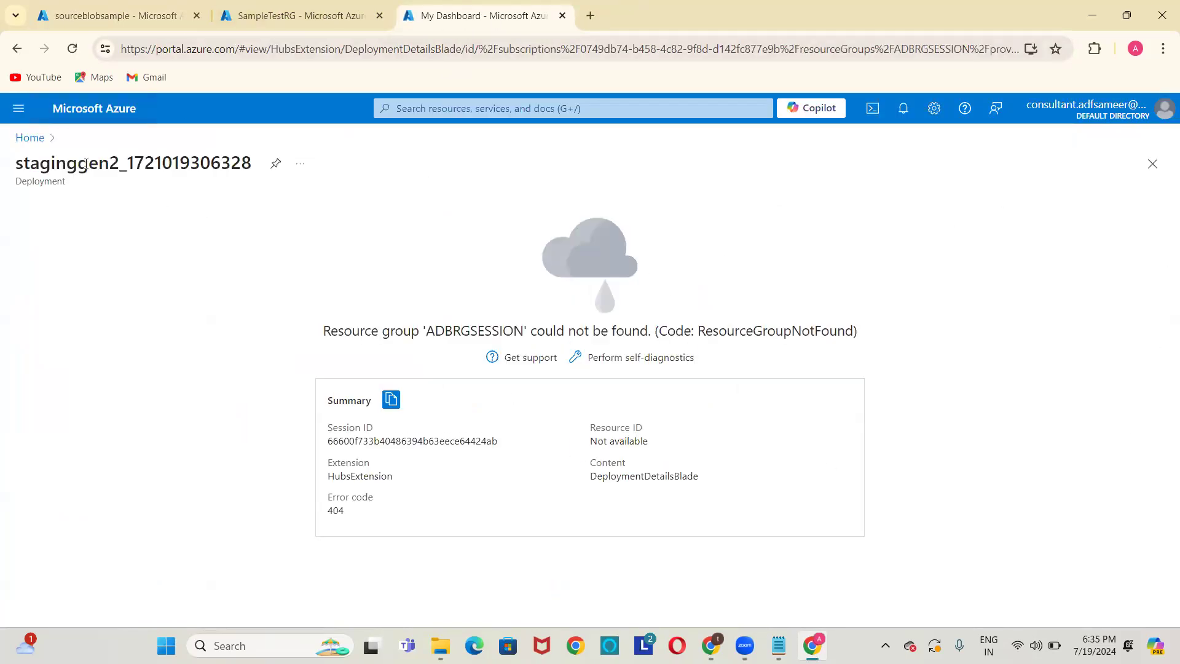
pyautogui.click(30, 138)
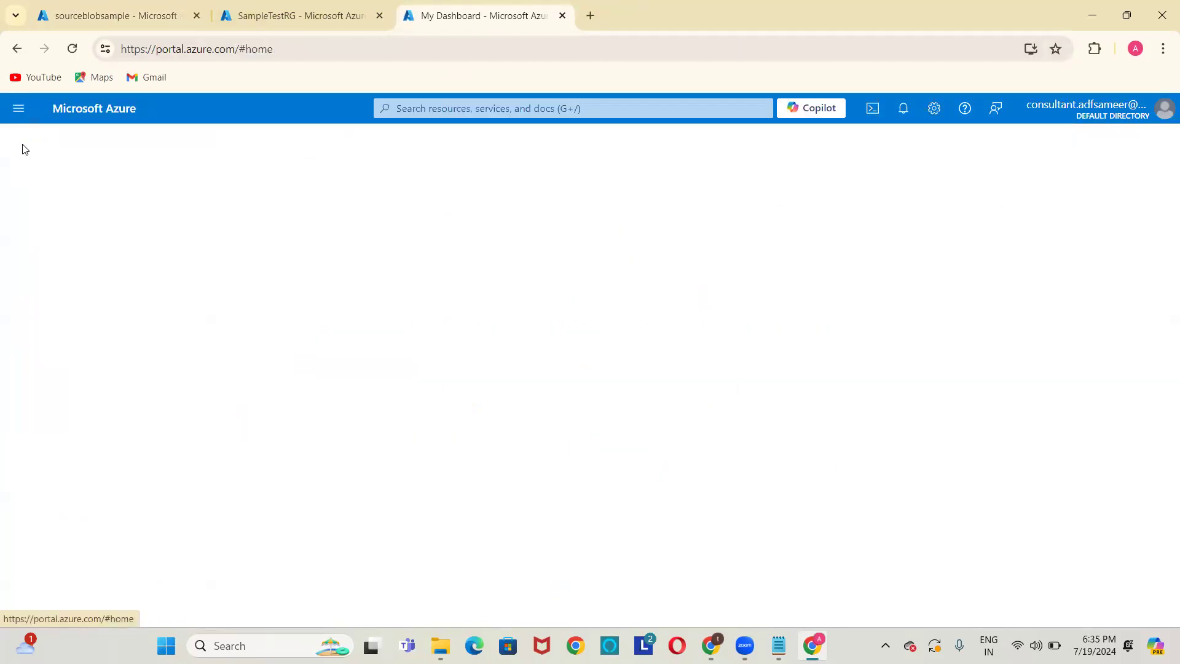
pyautogui.click(260, 12)
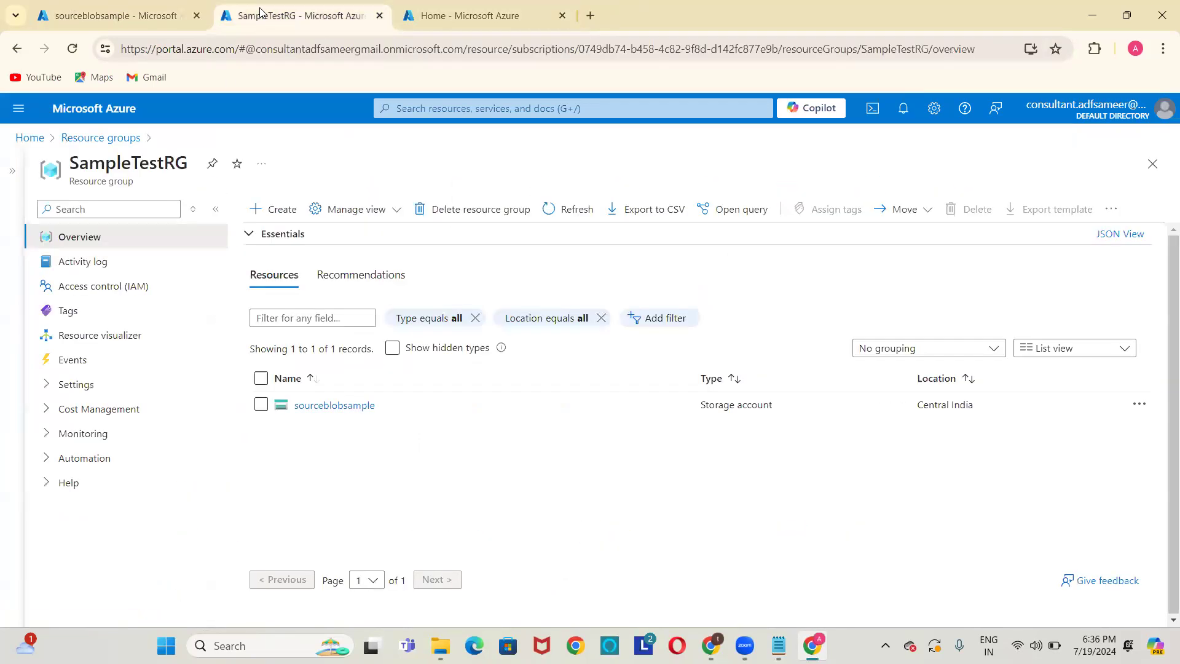
pyautogui.moveTo(277, 19); pyautogui.dragTo(95, 18)
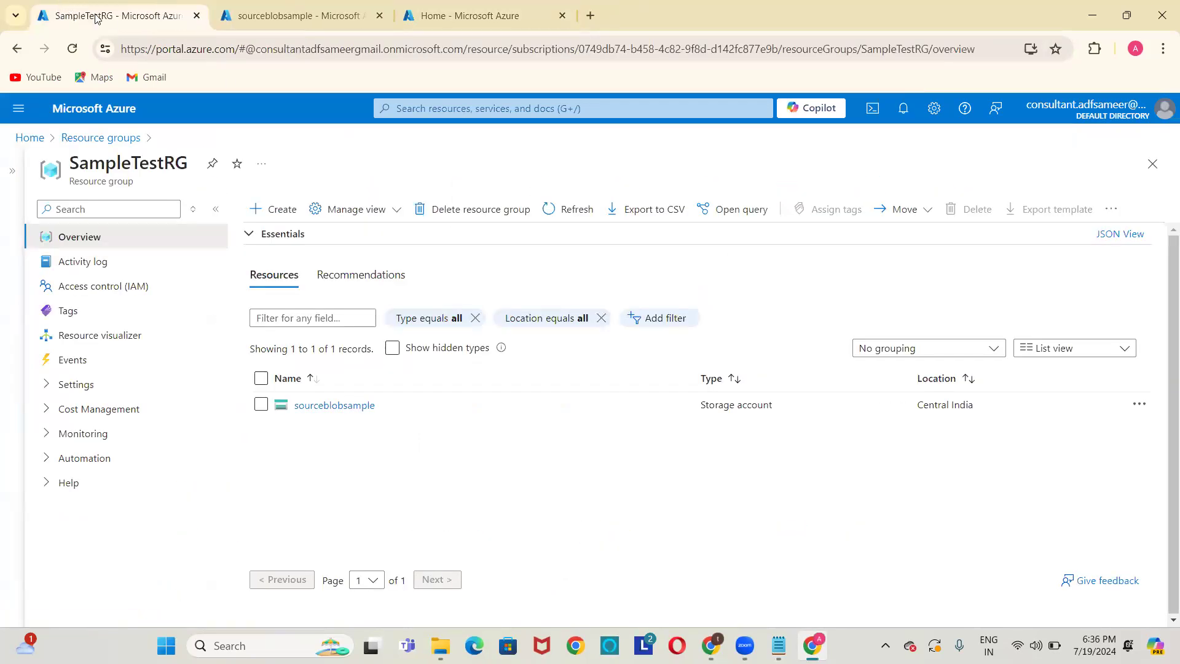
# Check sourceblobsample, return to Azure Home, and review the case-study notes in Notepad.
pyautogui.click(317, 17)
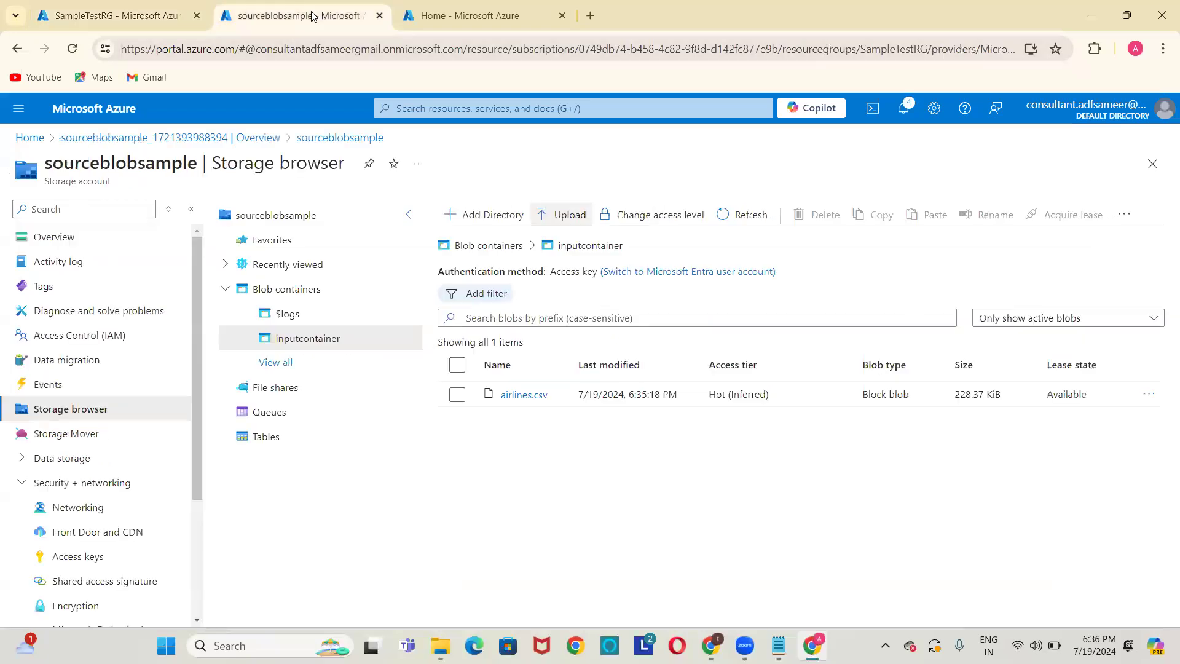
pyautogui.click(417, 25)
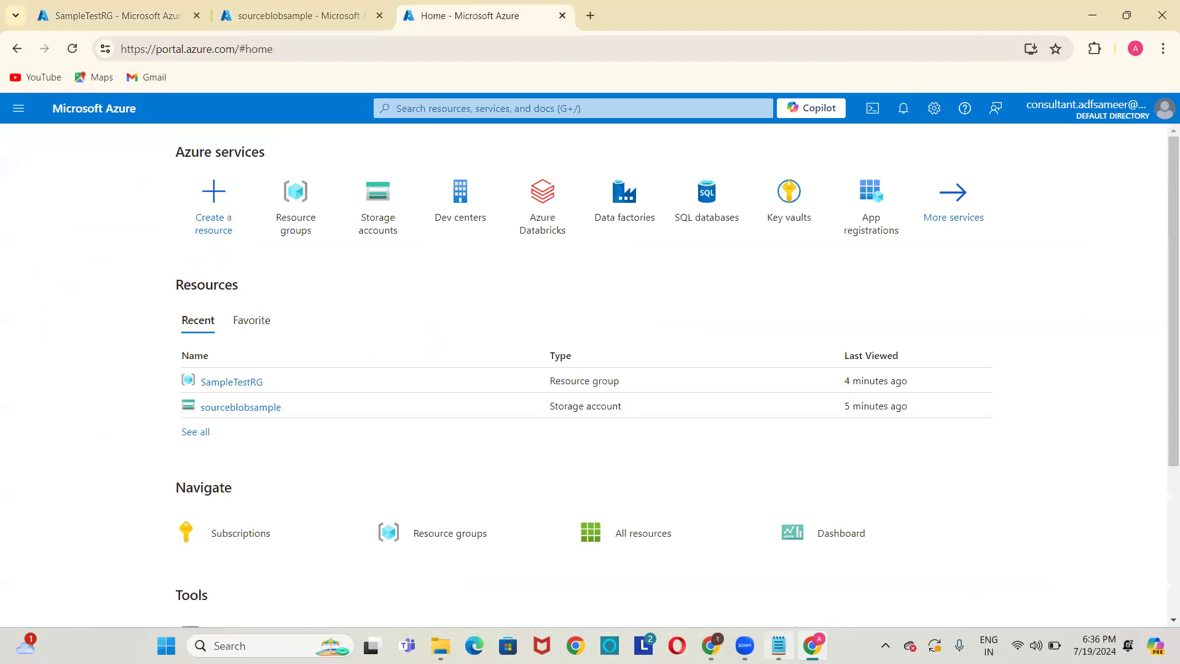
pyautogui.click(778, 646)
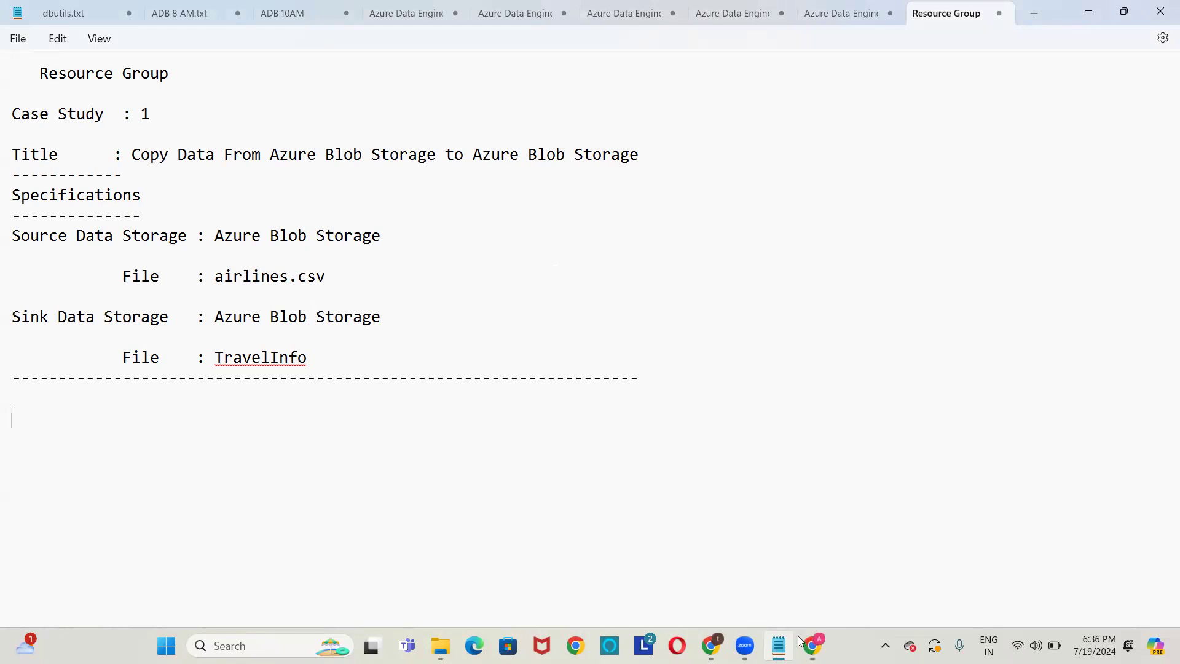
pyautogui.hotkey('alt', 'Tab')
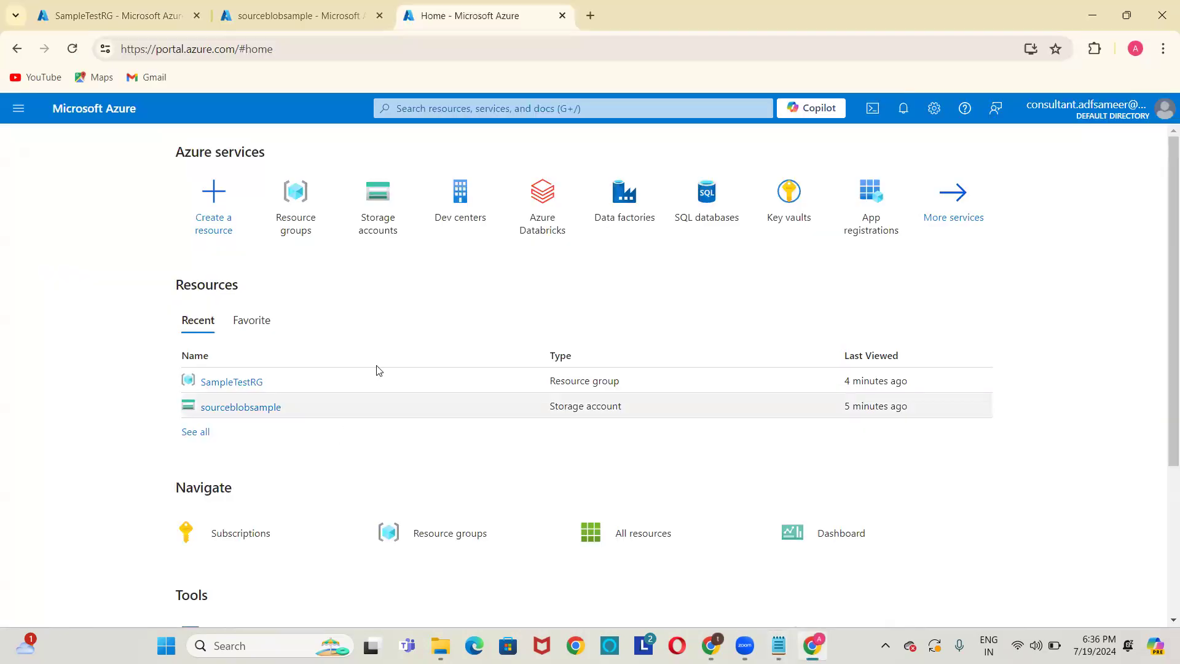
# Create a new storage account named sinkblobsamplestorage in SampleTestRG and start its deployment.
pyautogui.click(371, 205)
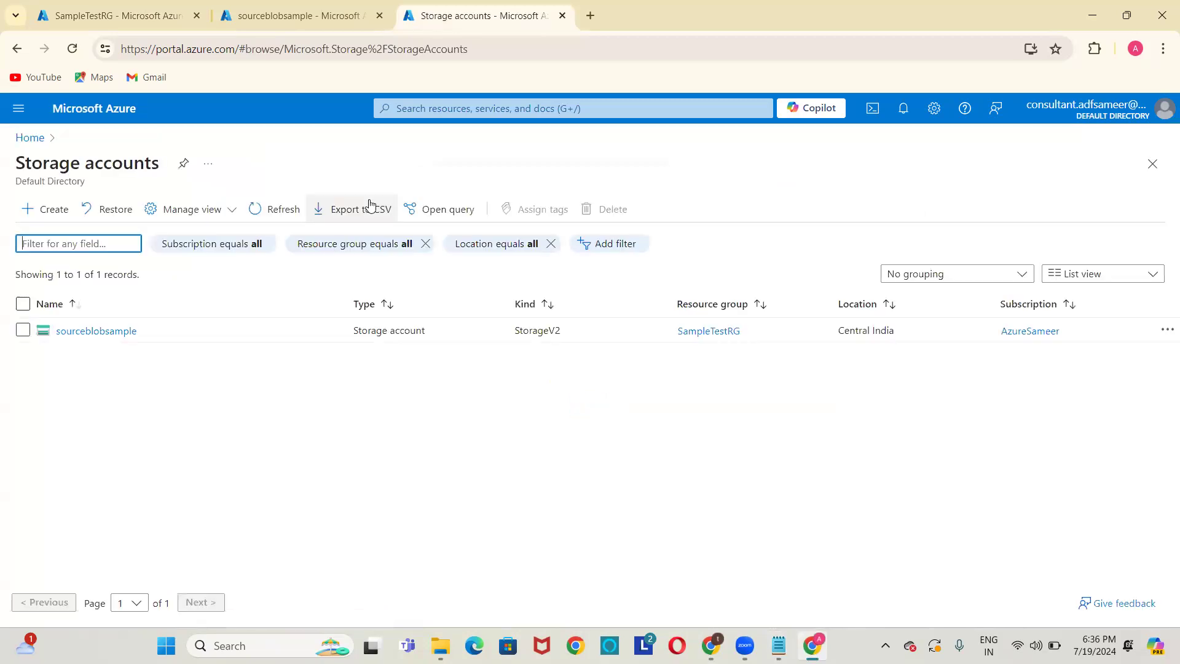
pyautogui.click(46, 209)
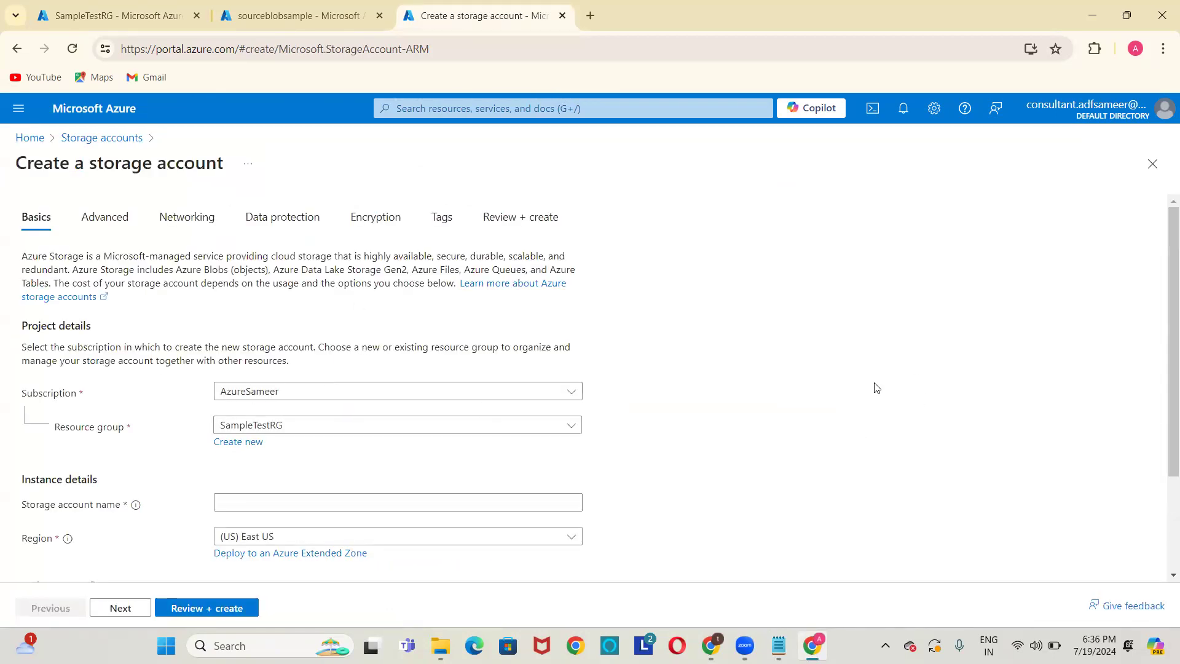
pyautogui.scroll(-2, 876, 388)
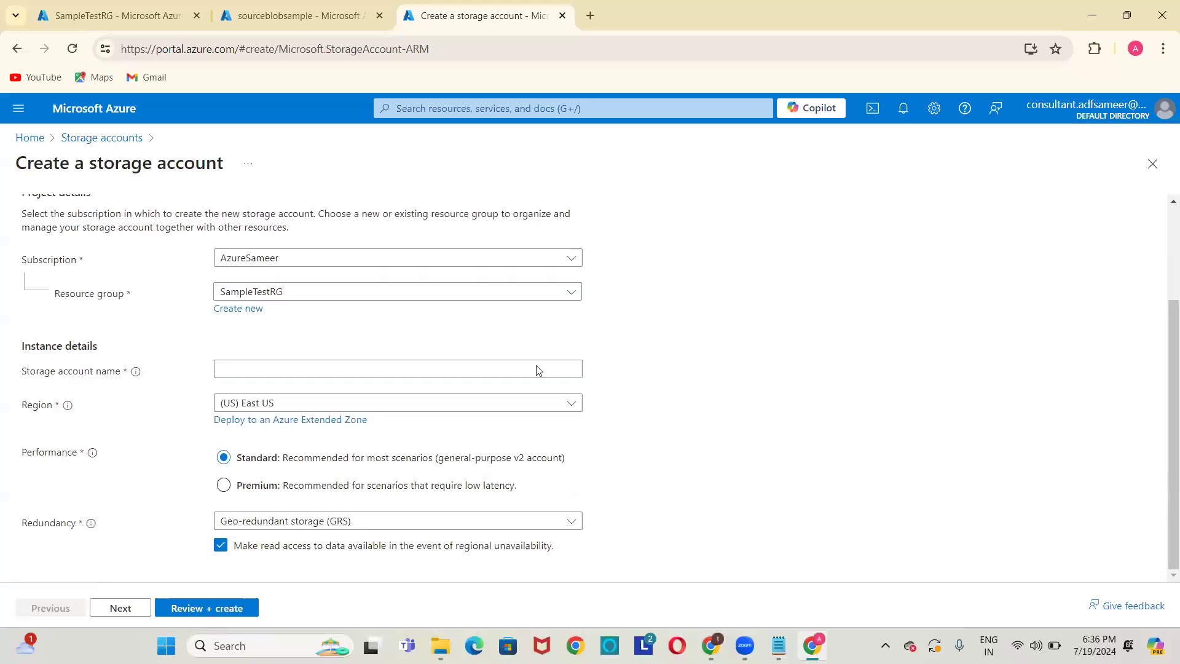
pyautogui.click(261, 364)
pyautogui.write('sinkb')
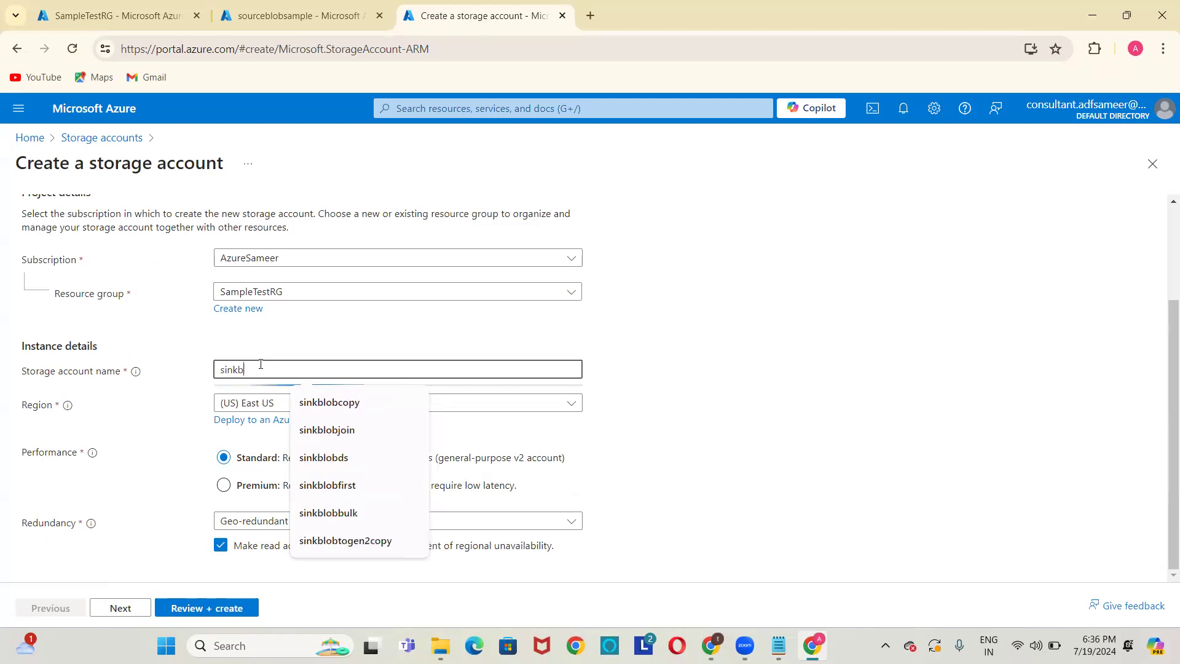
pyautogui.write('lobsample')
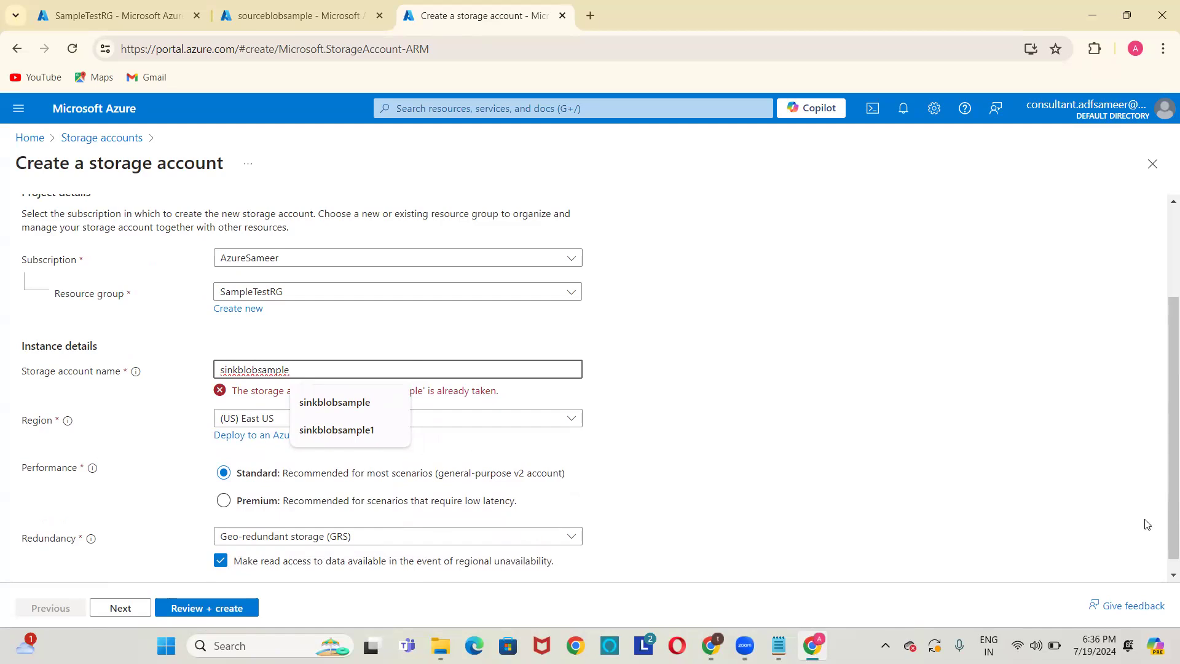
pyautogui.press('BackSpace')
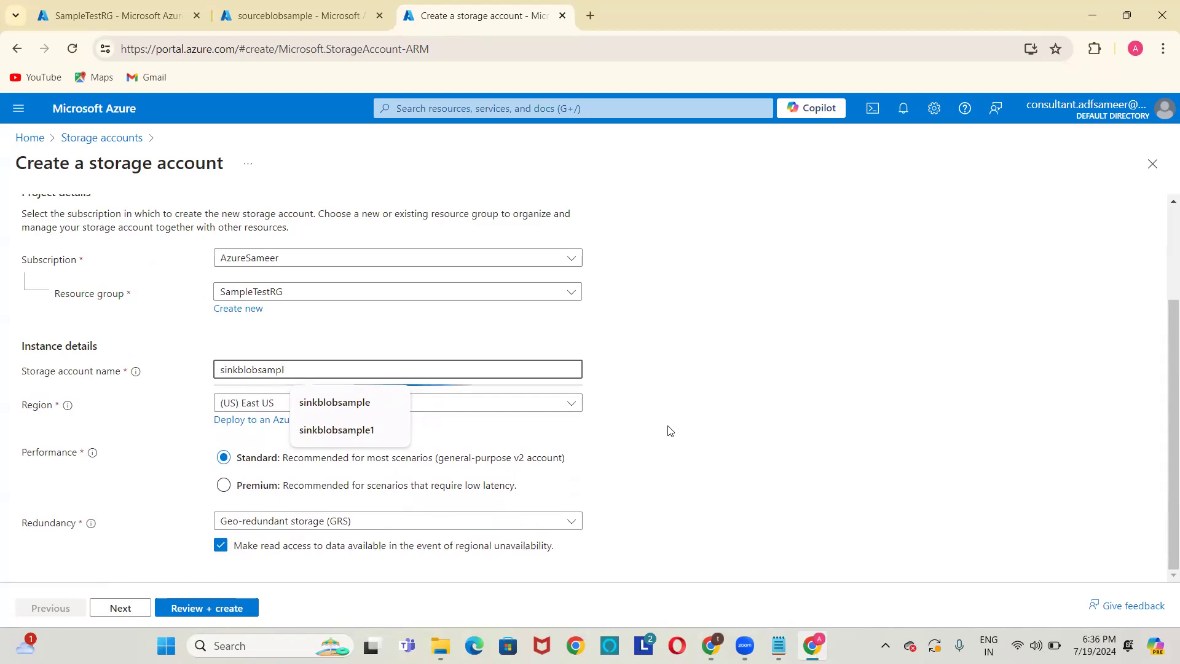
pyautogui.press('BackSpace')
pyautogui.write('lestorage')
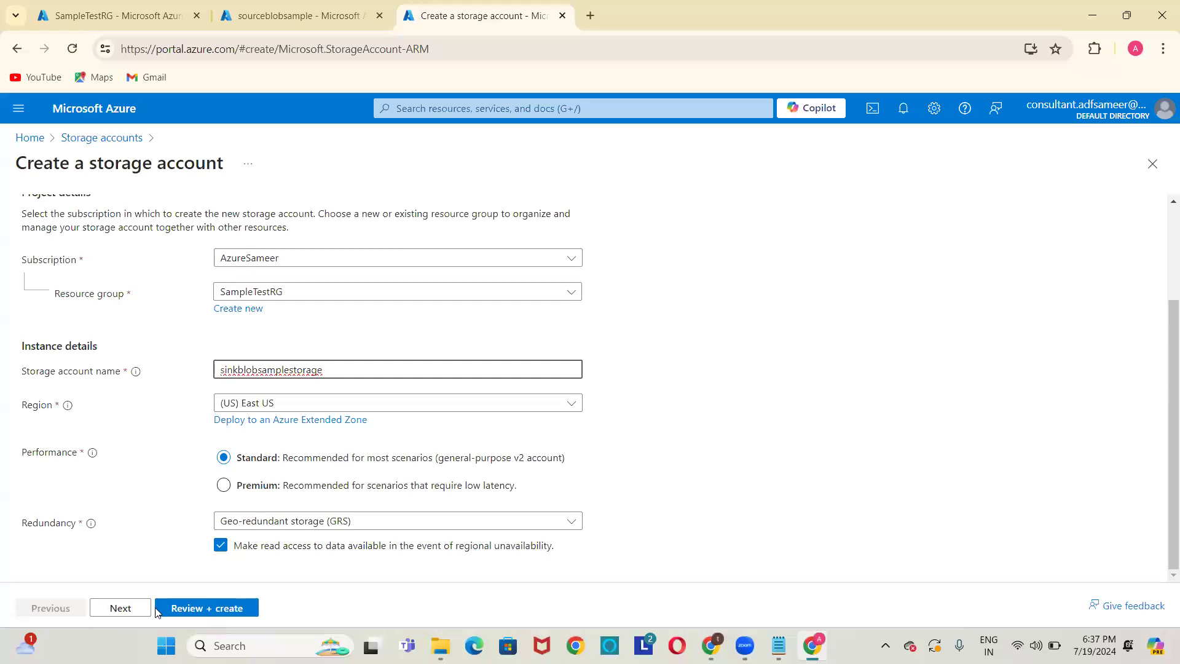
pyautogui.click(174, 608)
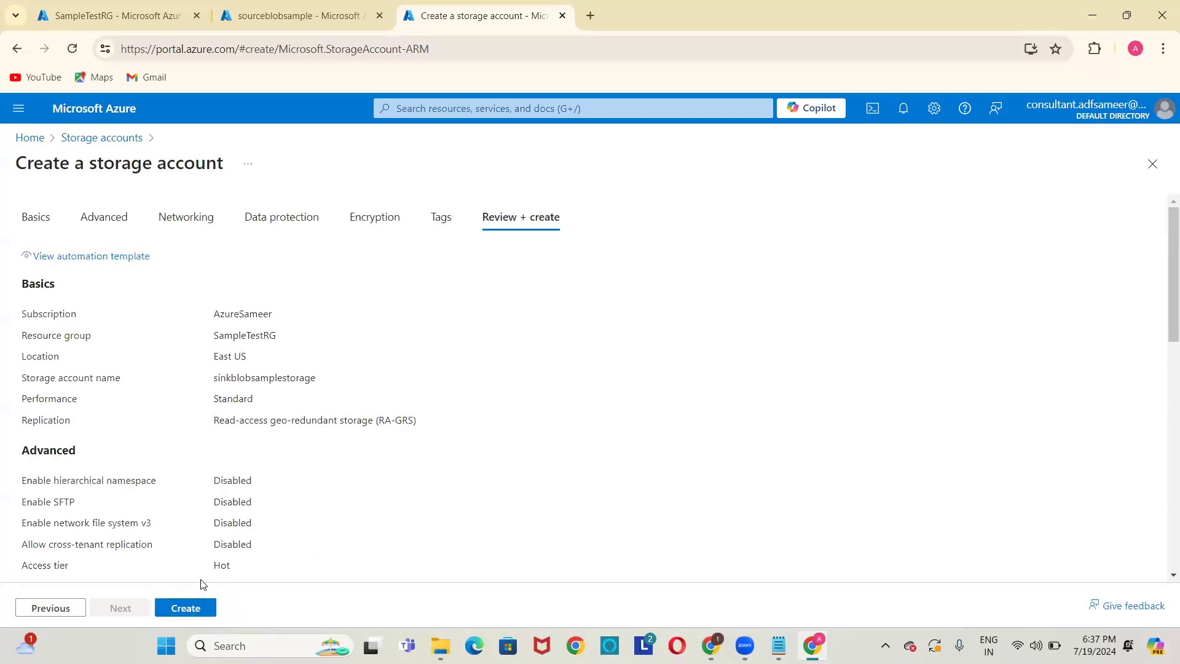
pyautogui.click(193, 606)
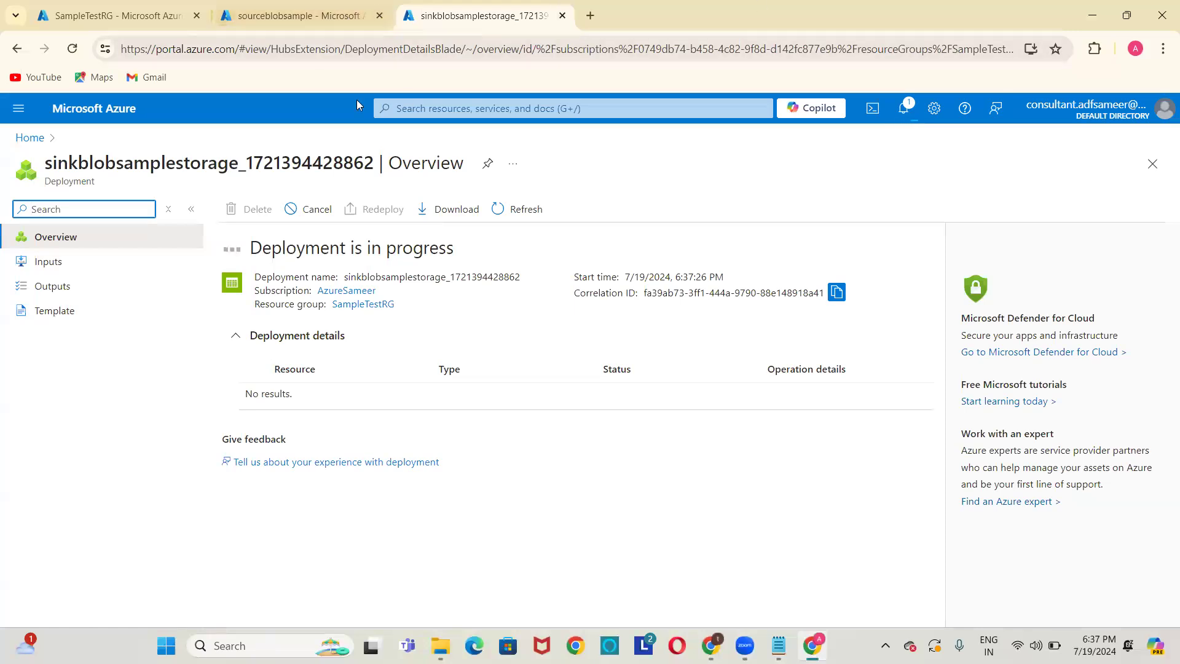
# Refresh the sinkblobsamplestorage deployment until it succeeds, then open the new account.
pyautogui.click(329, 7)
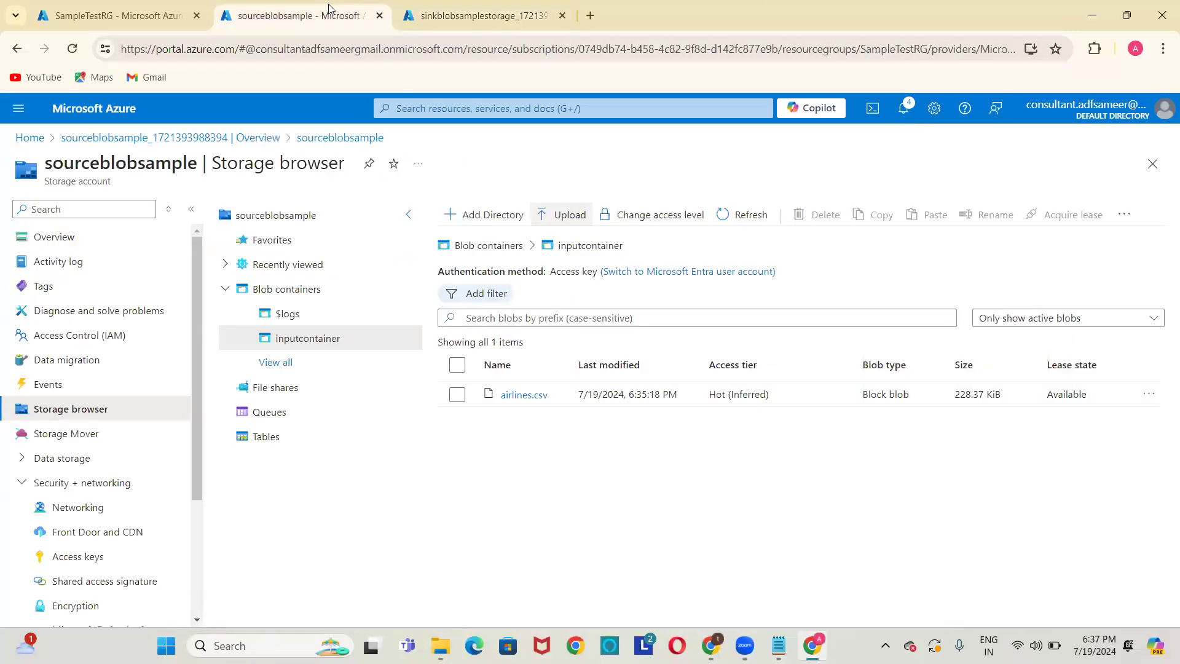
pyautogui.click(513, 10)
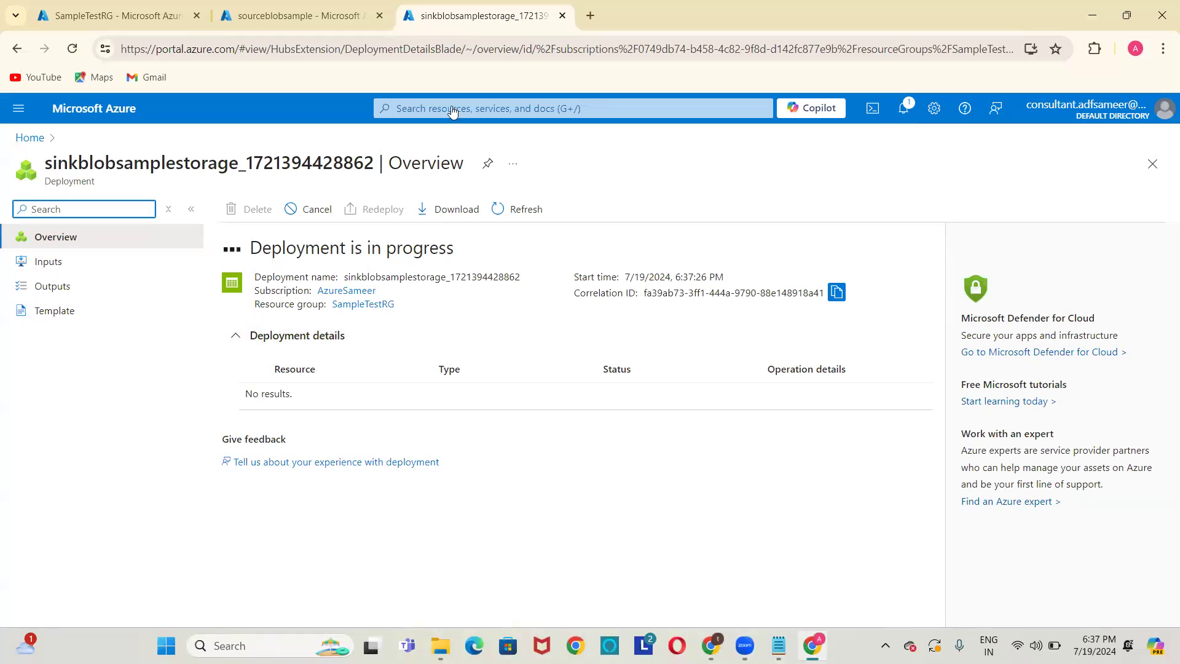
pyautogui.click(267, 18)
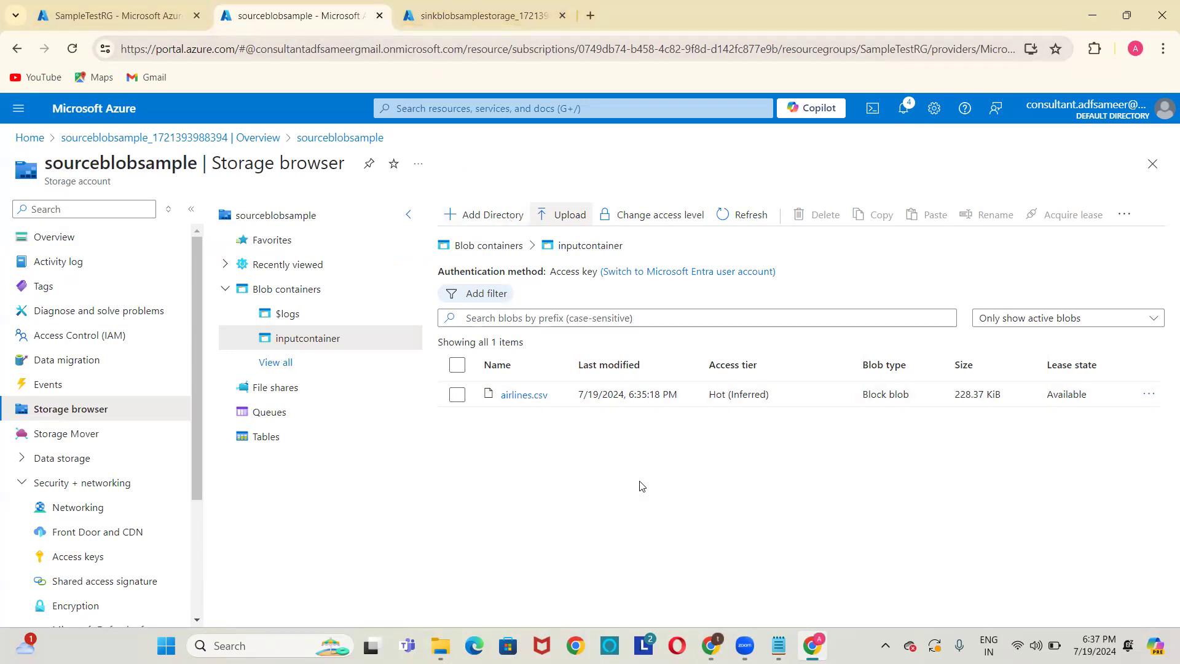
pyautogui.hotkey('ctrl', 'Tab')
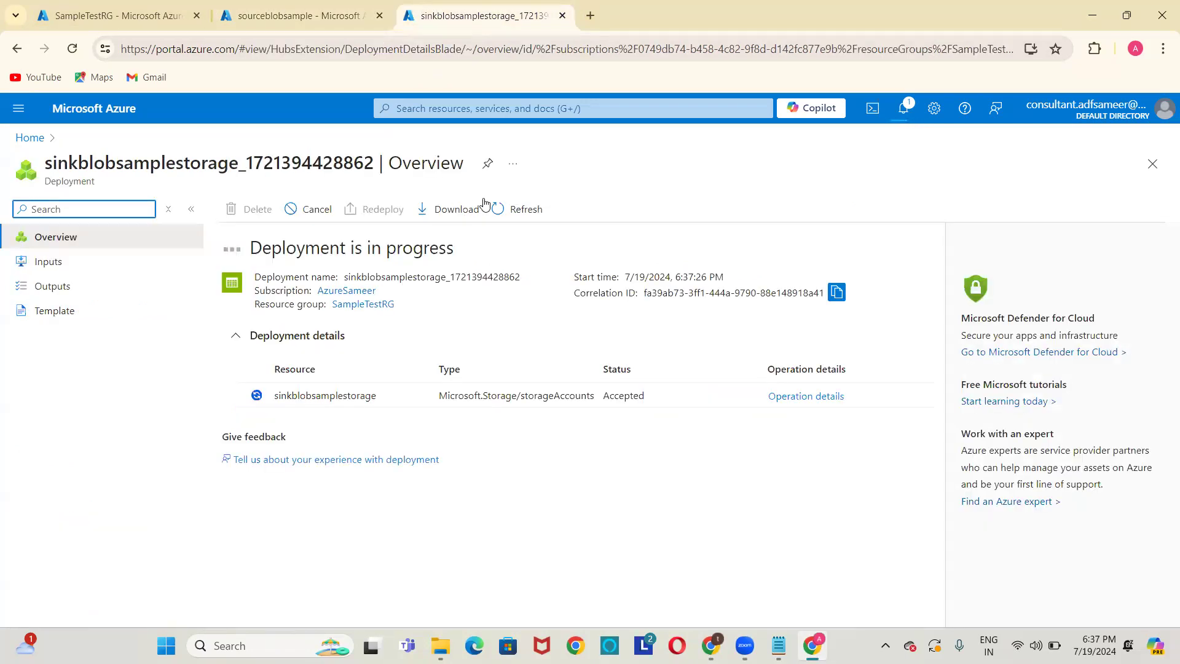
pyautogui.click(526, 210)
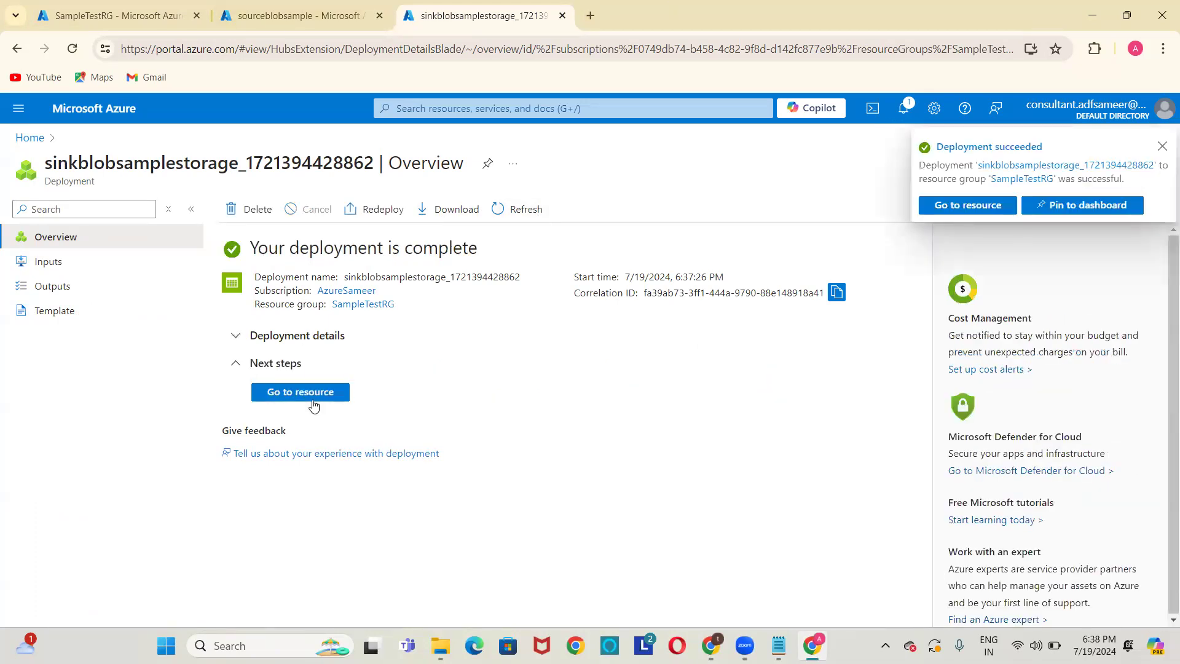
pyautogui.click(315, 398)
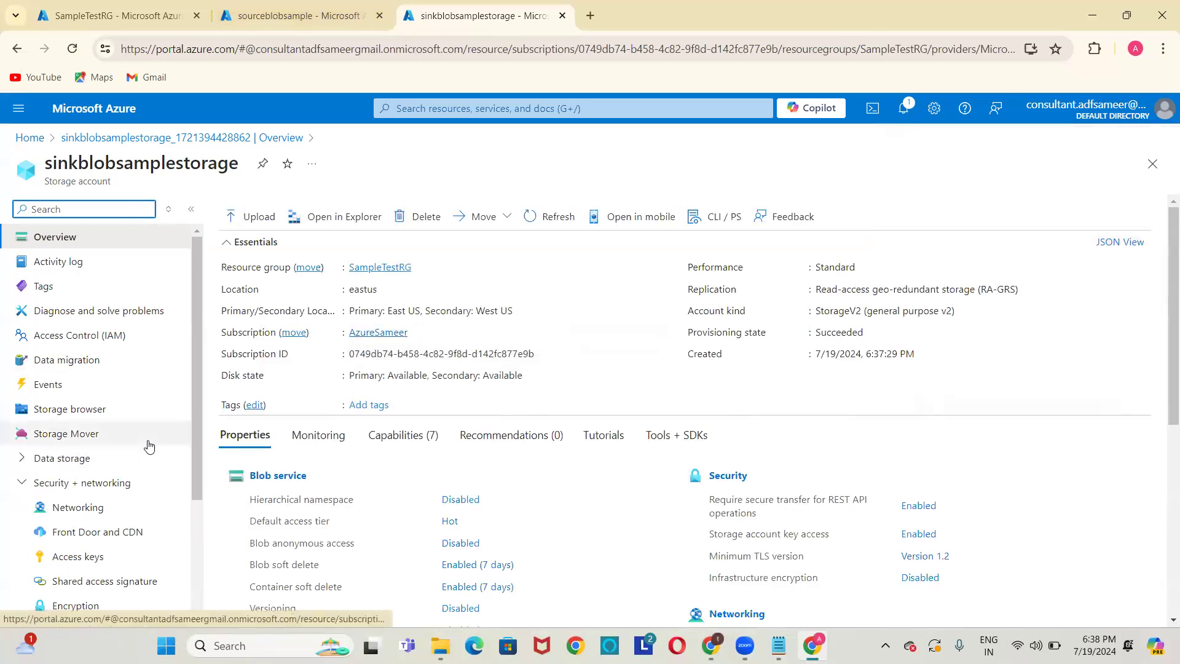
# Add a blob container named outputcontainer in sinkblobsamplestorage's Storage browser.
pyautogui.click(90, 410)
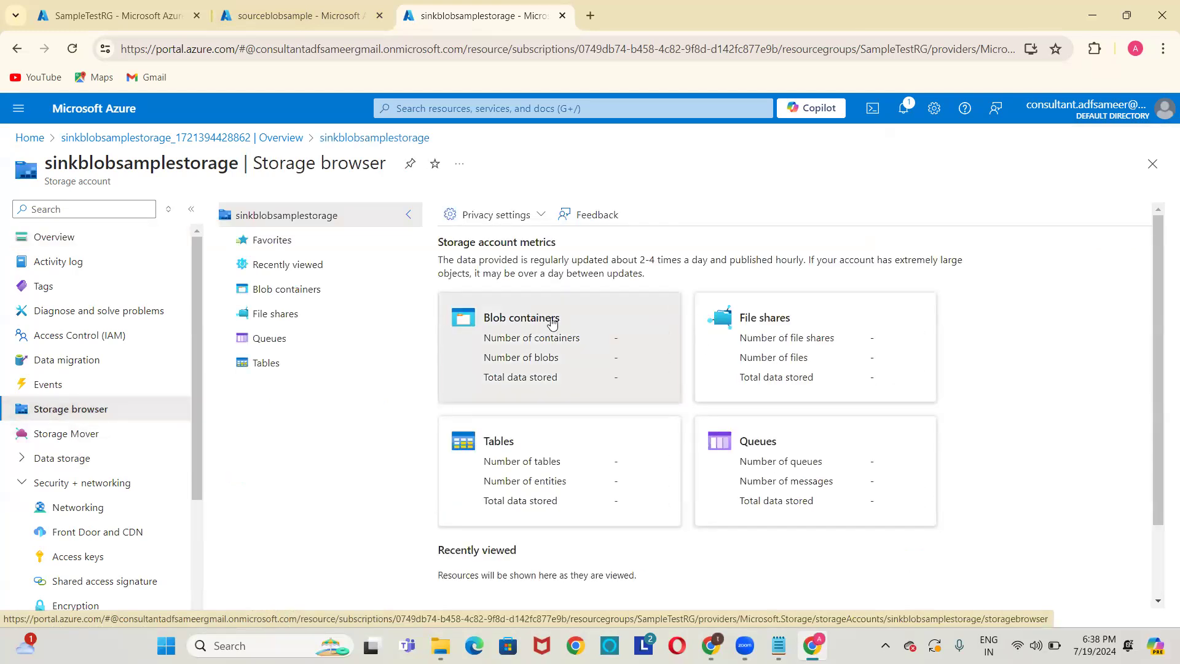
pyautogui.click(552, 323)
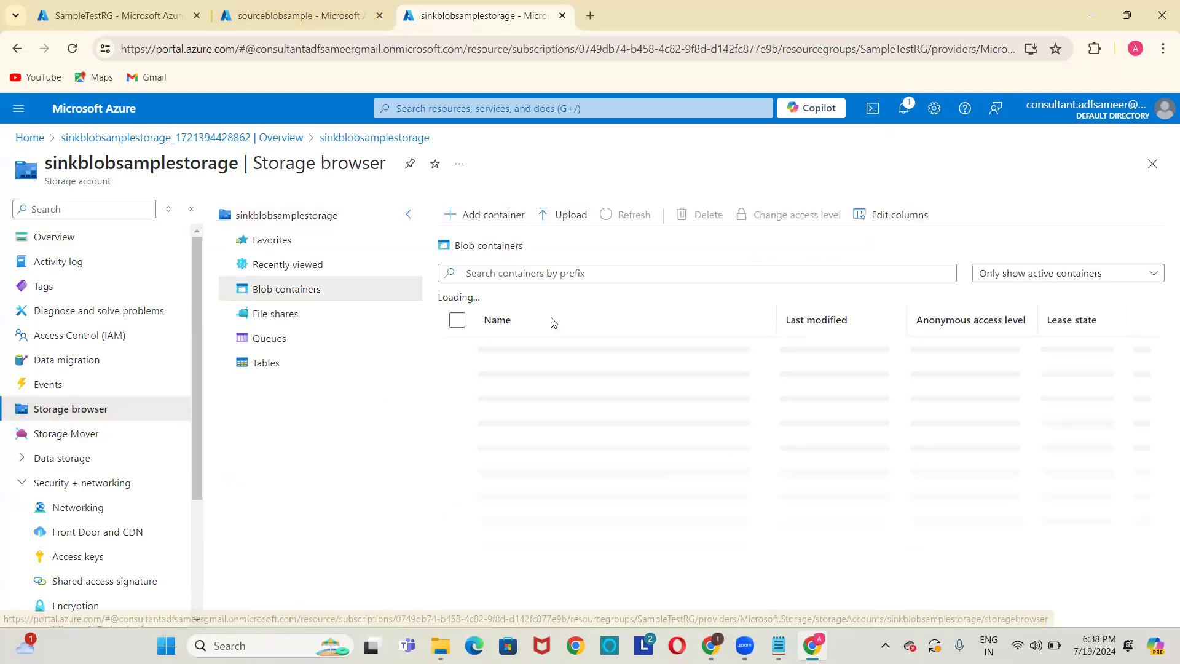
pyautogui.click(476, 216)
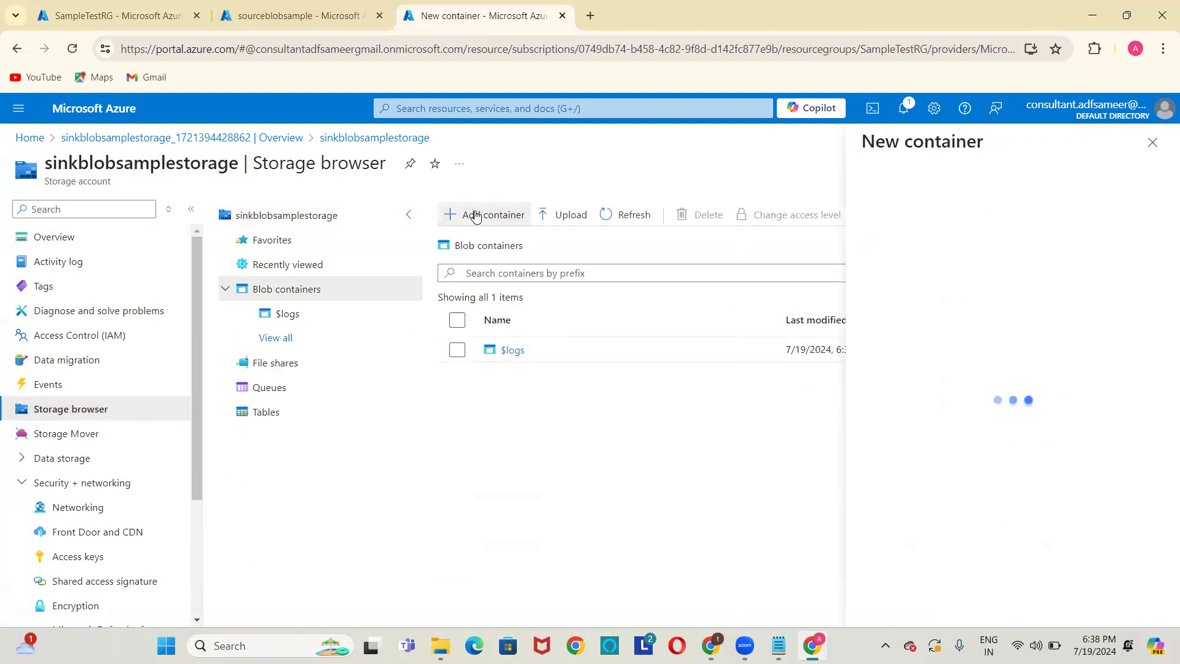
pyautogui.write('output')
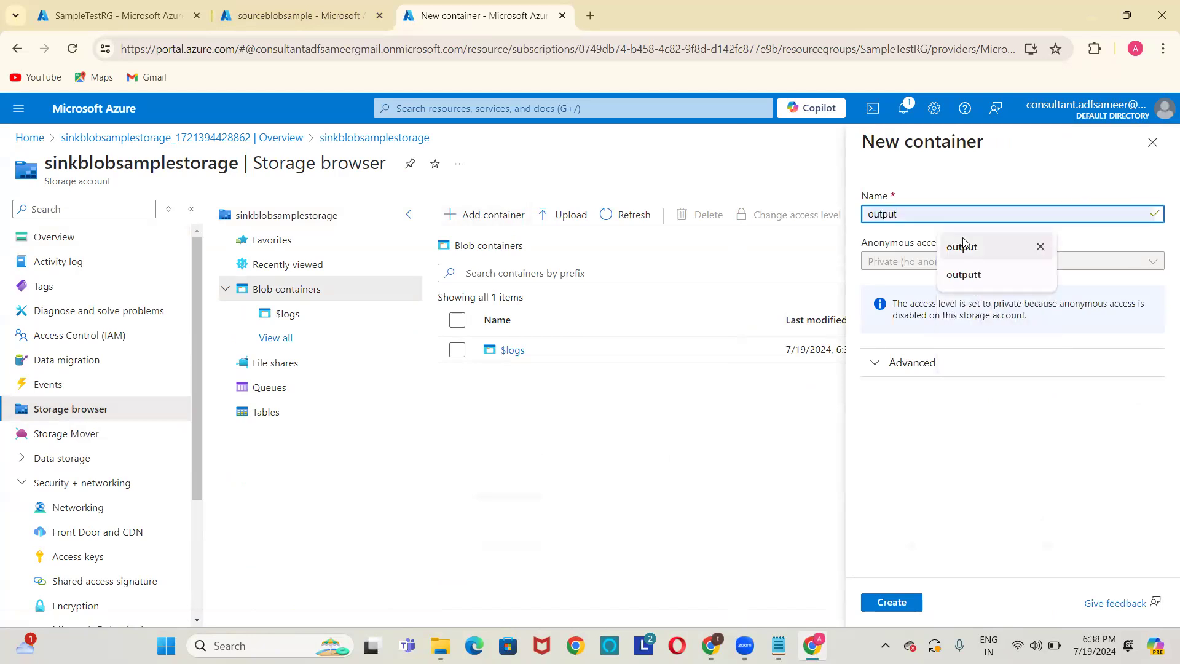
pyautogui.write('container')
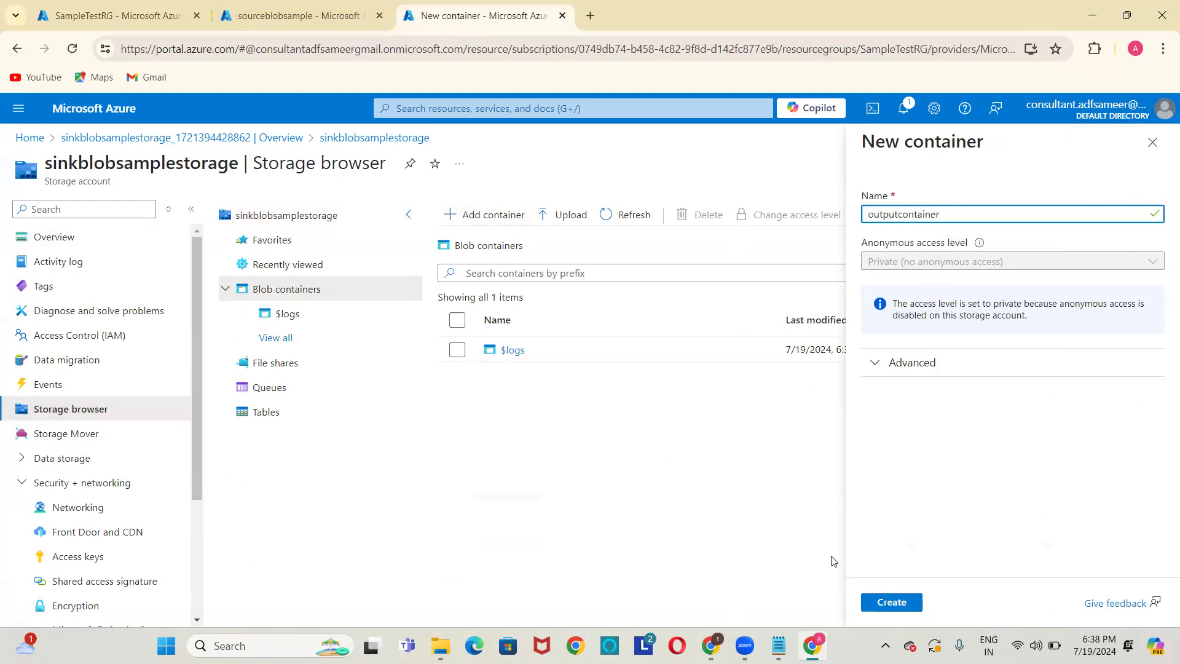
pyautogui.click(893, 601)
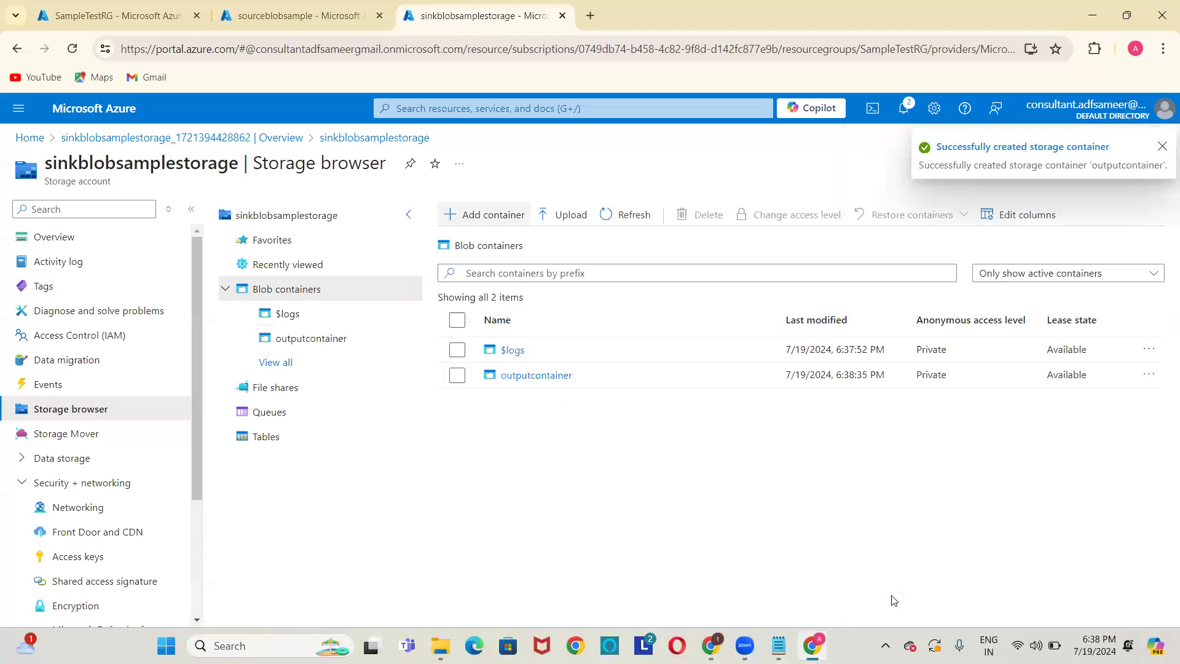
# Open the empty outputcontainer and compare it with the source inputcontainer holding airlines.csv.
pyautogui.click(532, 375)
pyautogui.click(532, 375)
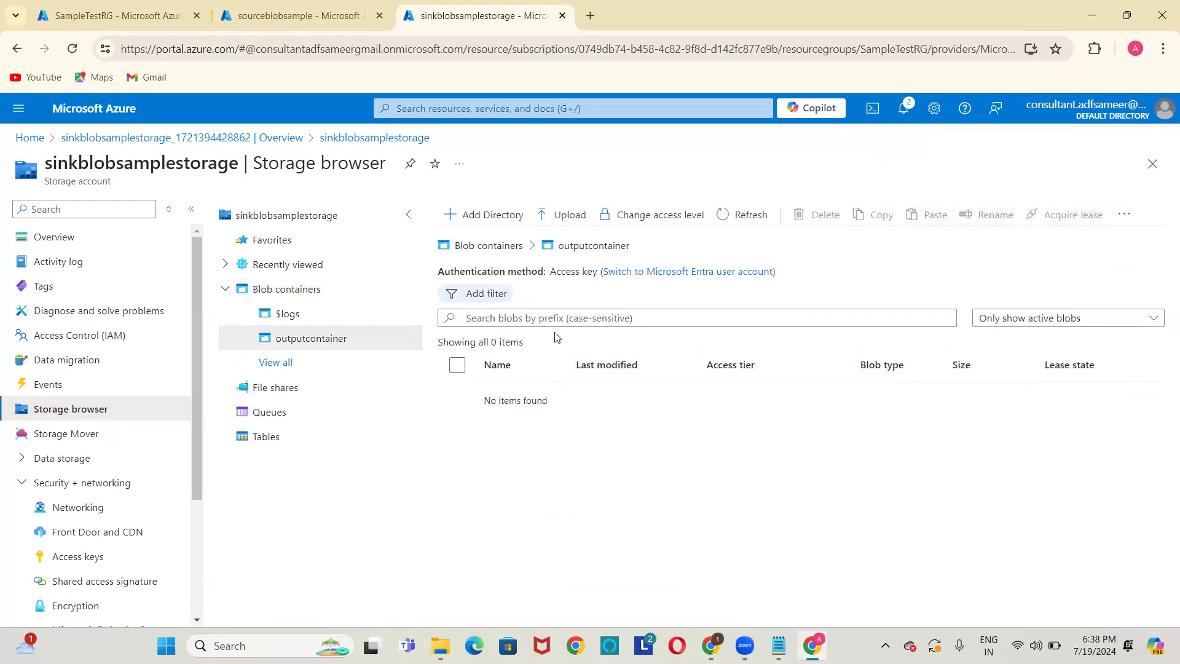
pyautogui.click(368, 18)
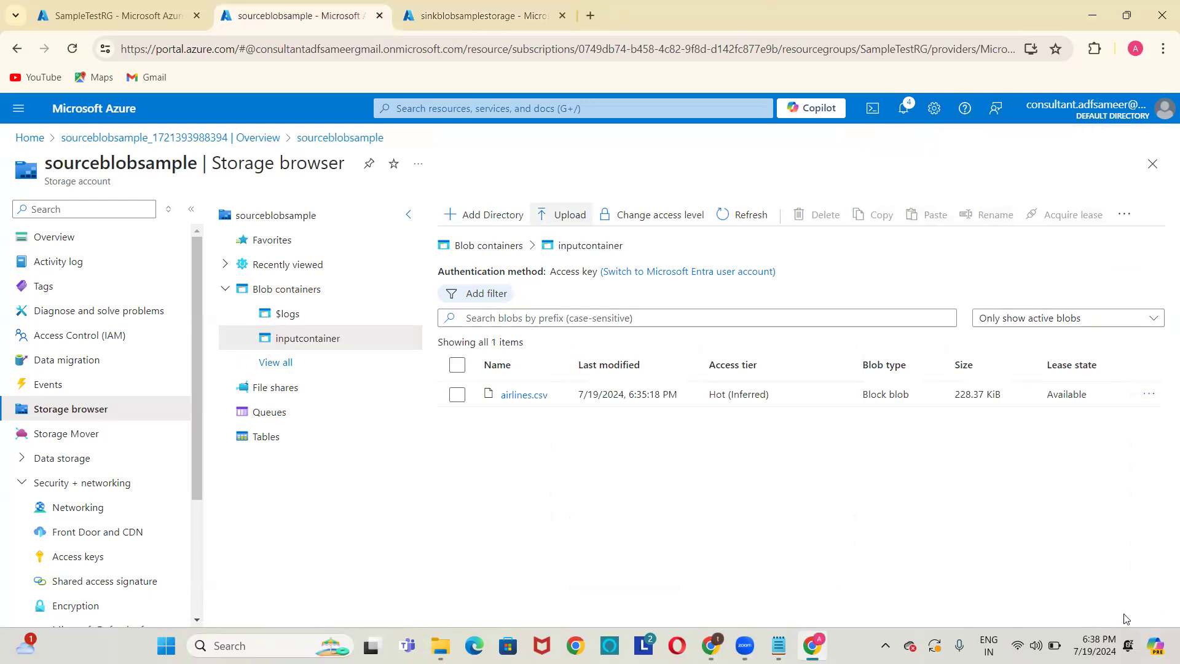
pyautogui.click(530, 13)
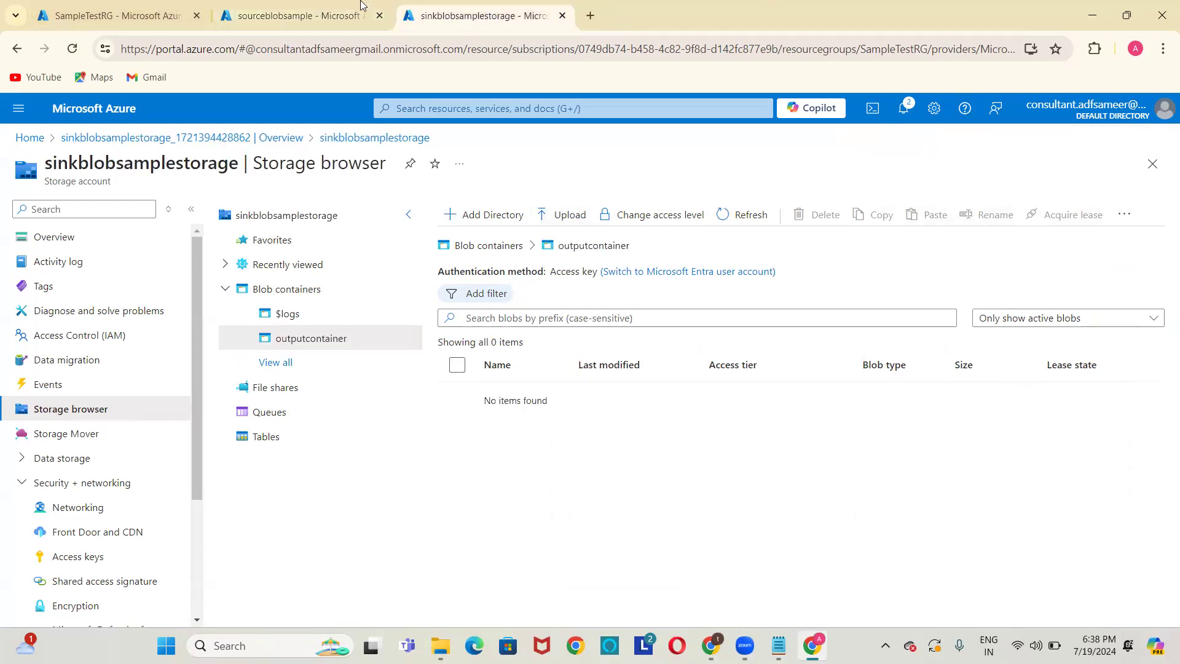
pyautogui.click(302, 6)
pyautogui.click(546, 7)
pyautogui.click(255, 11)
pyautogui.click(424, 13)
pyautogui.click(369, 14)
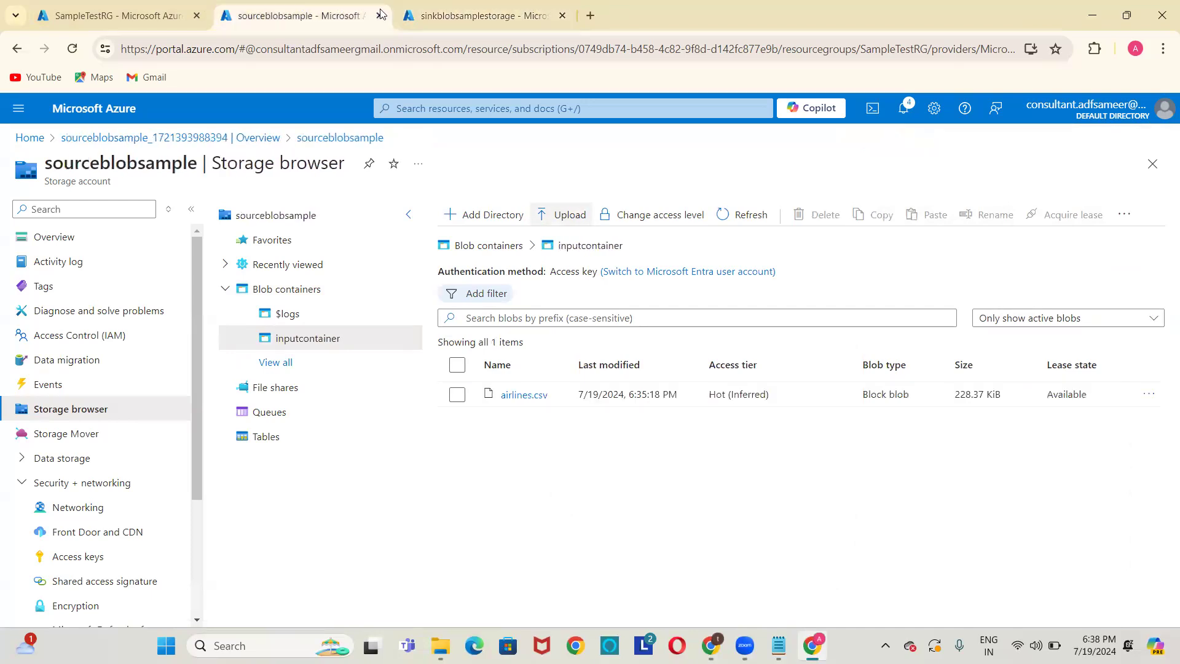
pyautogui.click(450, 16)
pyautogui.click(298, 13)
# In Notepad, write the line 'Step1 : Create Resource Group' below the separator.
pyautogui.hotkey('alt', 'Tab')
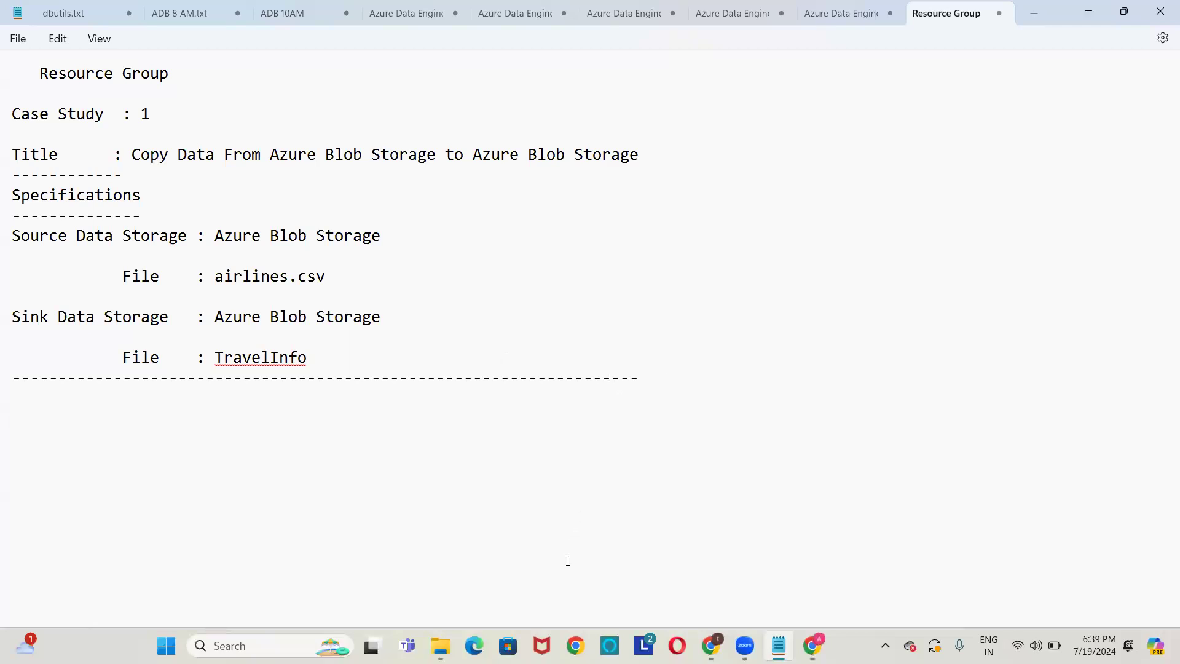
pyautogui.write('Step1:')
pyautogui.press('Left')
pyautogui.hotkey('shift', 'Right')
pyautogui.press('Delete')
pyautogui.write(':')
pyautogui.press('Delete')
pyautogui.press('BackSpace')
pyautogui.write('Create Resource Gro')
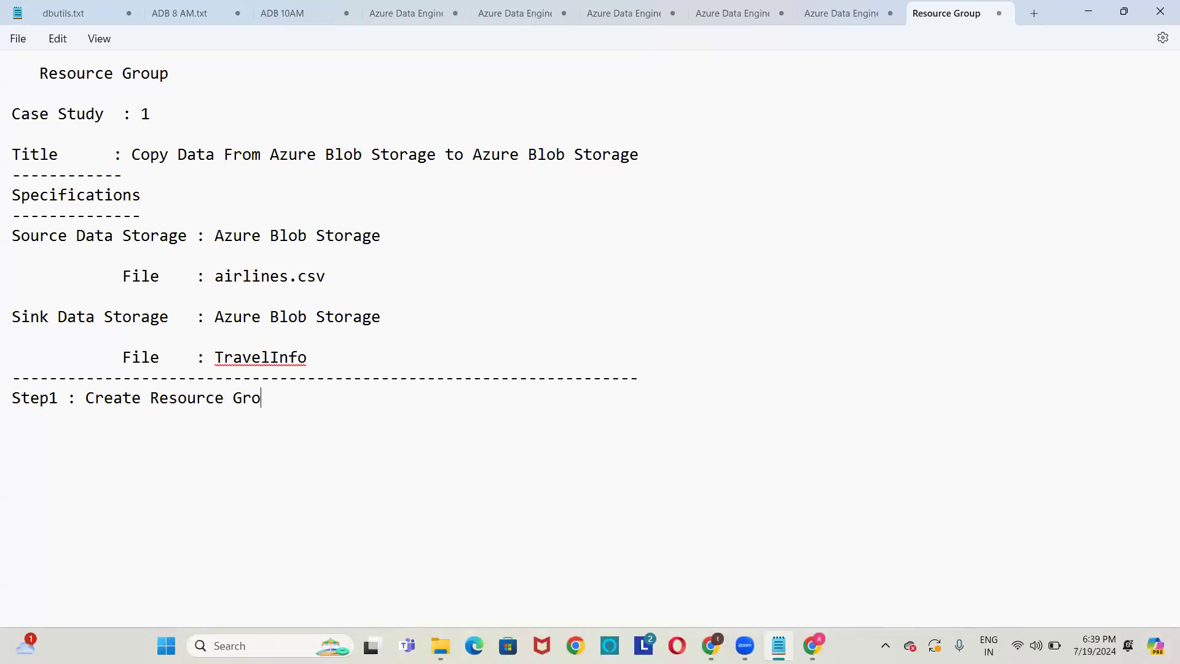
pyautogui.write('upStr')
# Add 'Step2 : Create Storage Account for Source' and 'Step3 : Create Storage Account for Sink' lines.
pyautogui.press('BackSpace')
pyautogui.write('ep2 : Creat')
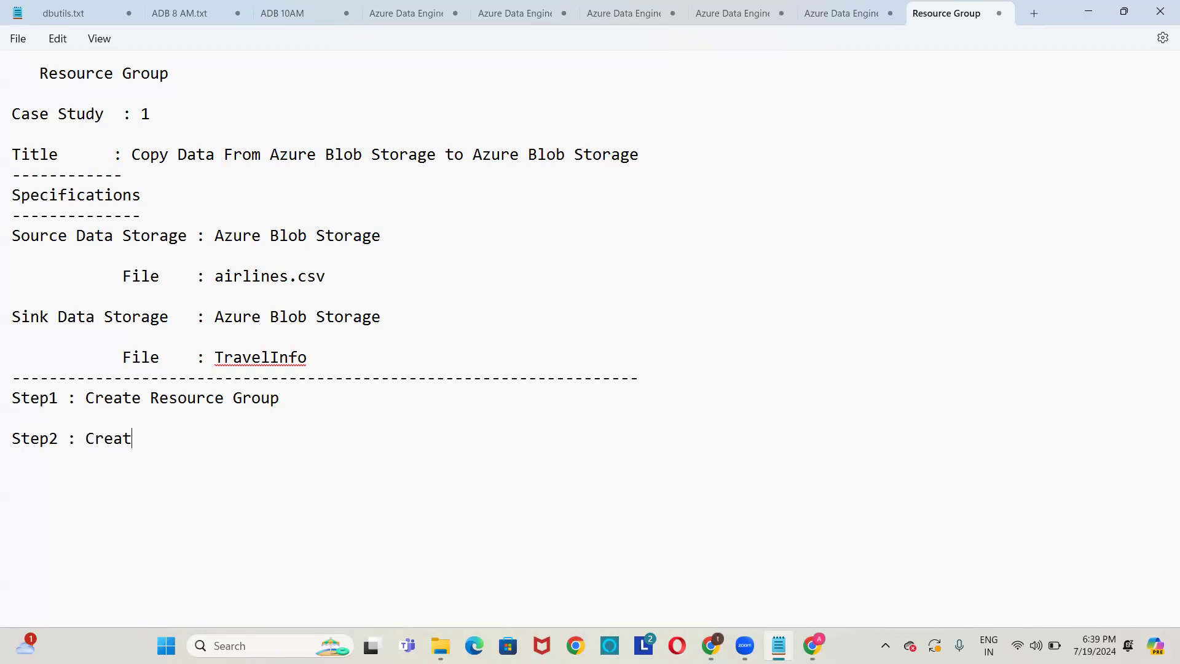
pyautogui.write('e Storage Account for Source')
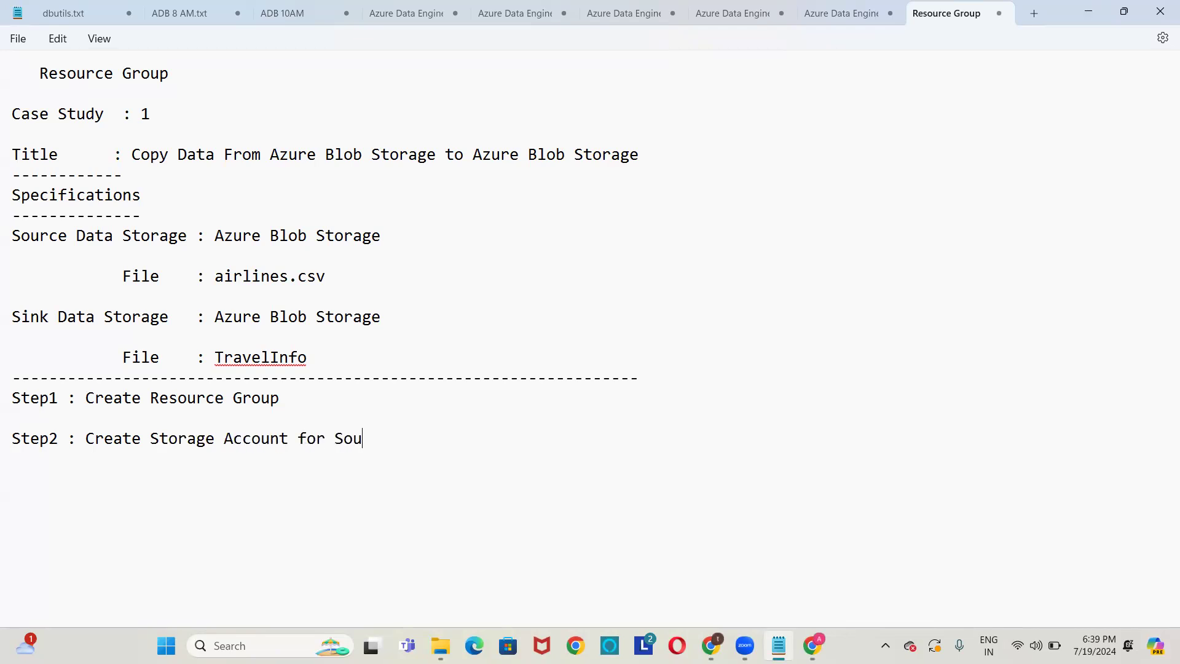
pyautogui.press('Return')
pyautogui.press('Return')
pyautogui.write('Step3 : Create Storage ')
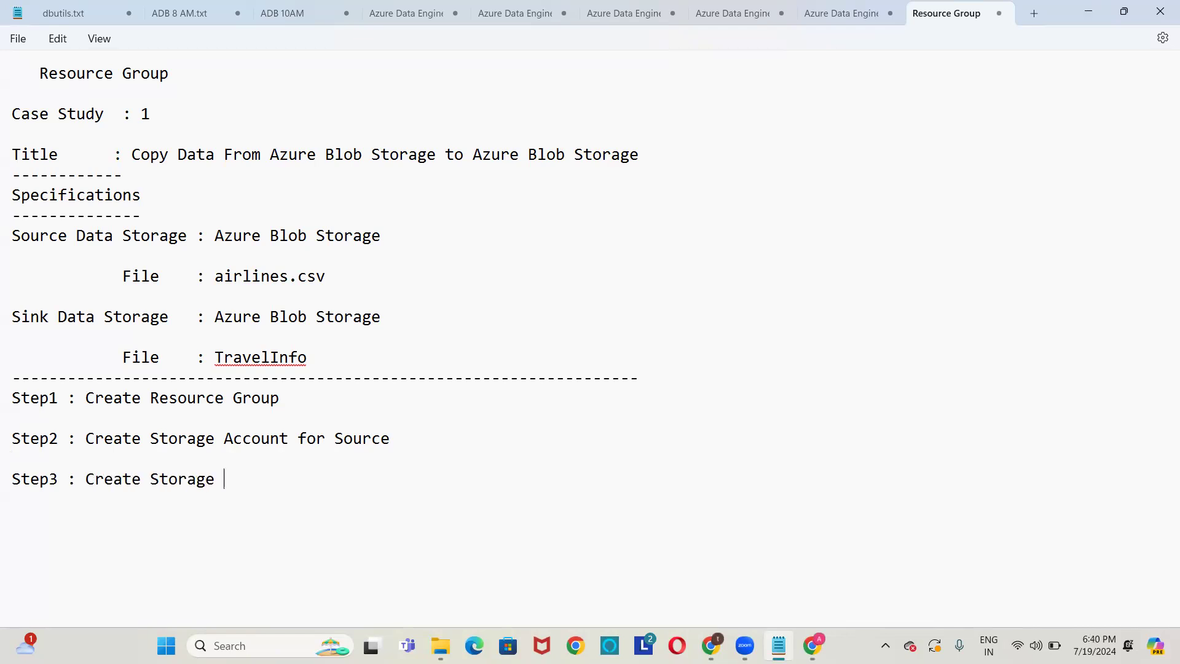
pyautogui.write('Account for Sink')
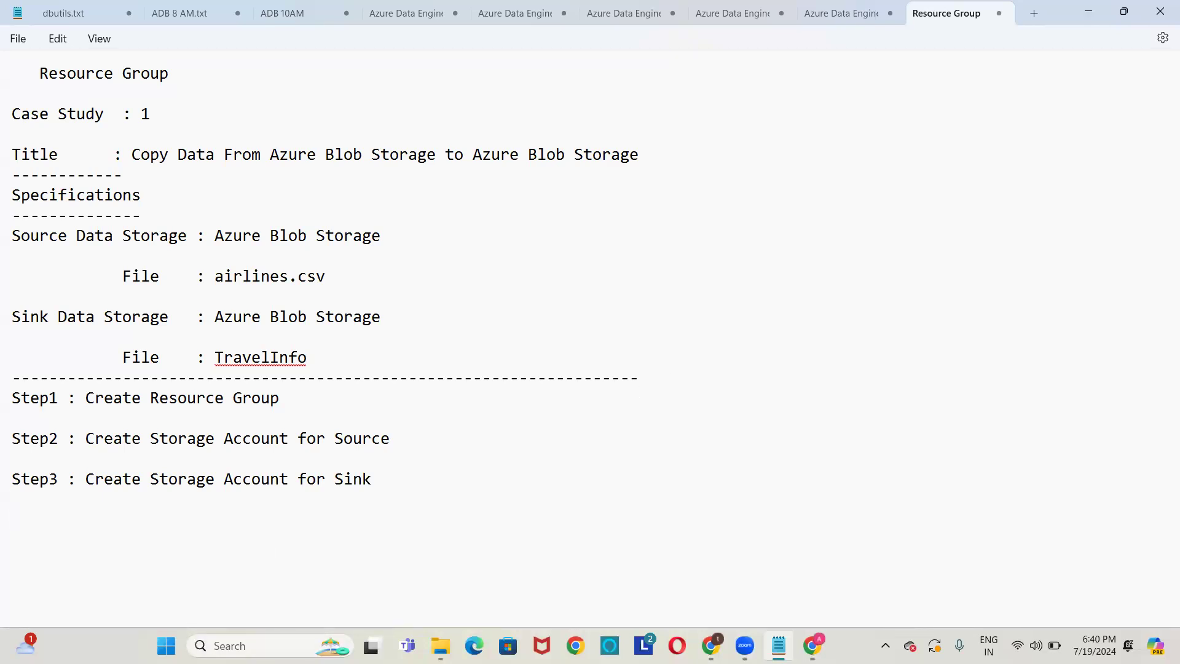
pyautogui.click(805, 637)
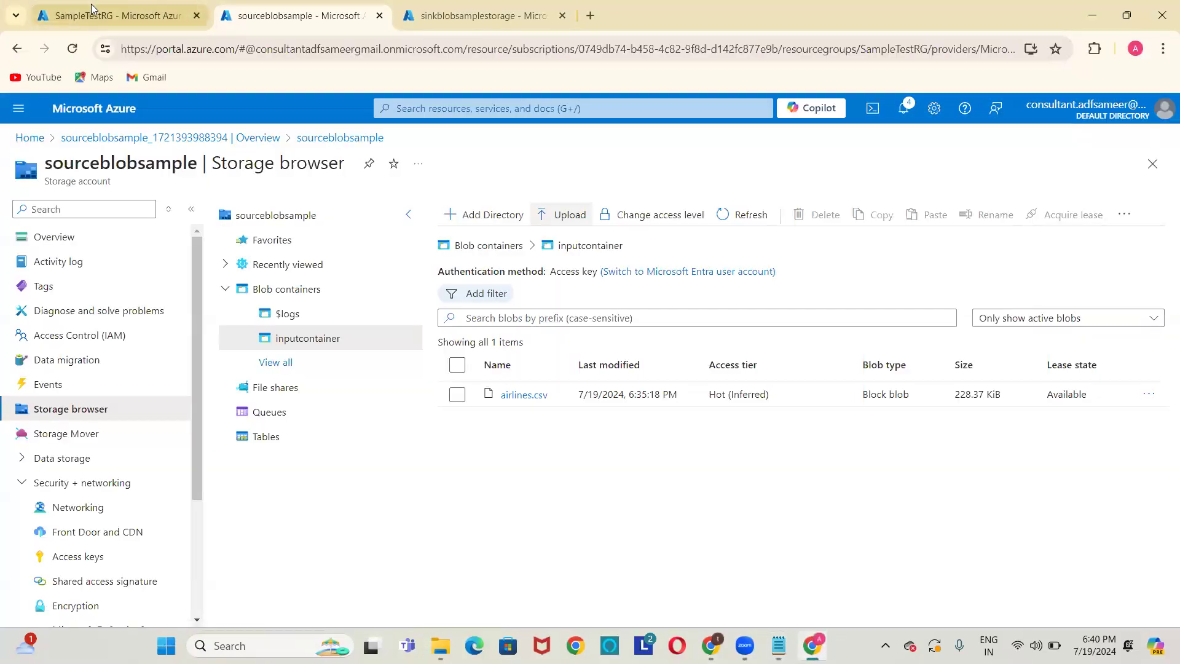
# Reload SampleTestRG to list both storage accounts, check the source and sink tabs, and open a new tab.
pyautogui.click(114, 10)
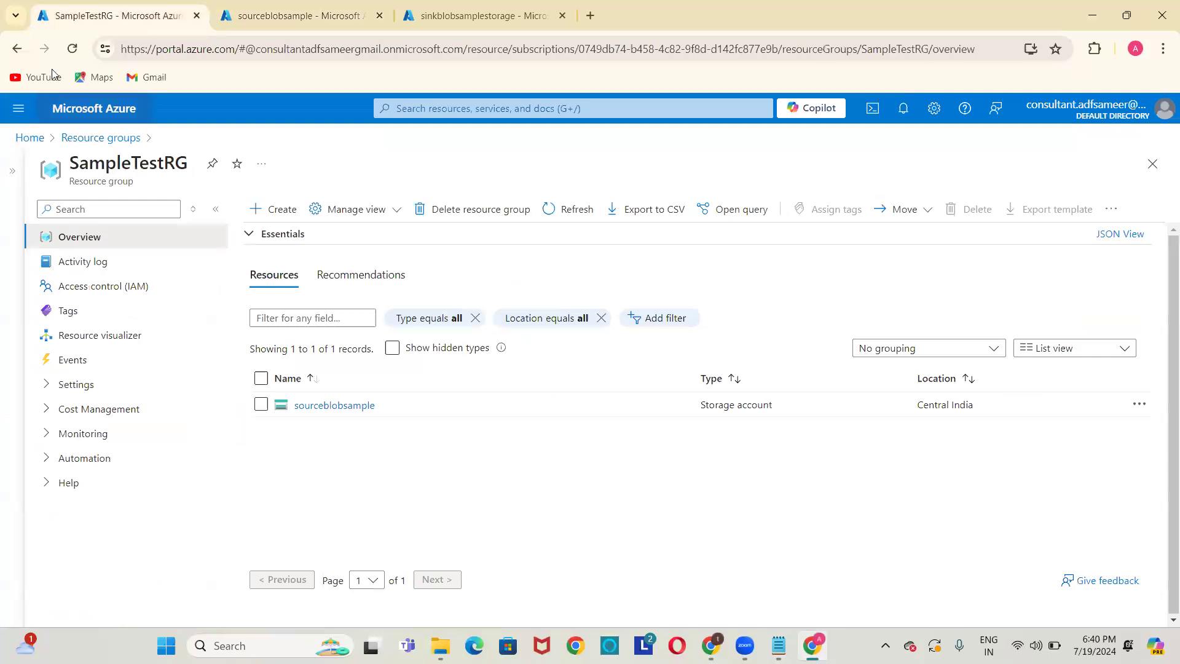
pyautogui.click(71, 49)
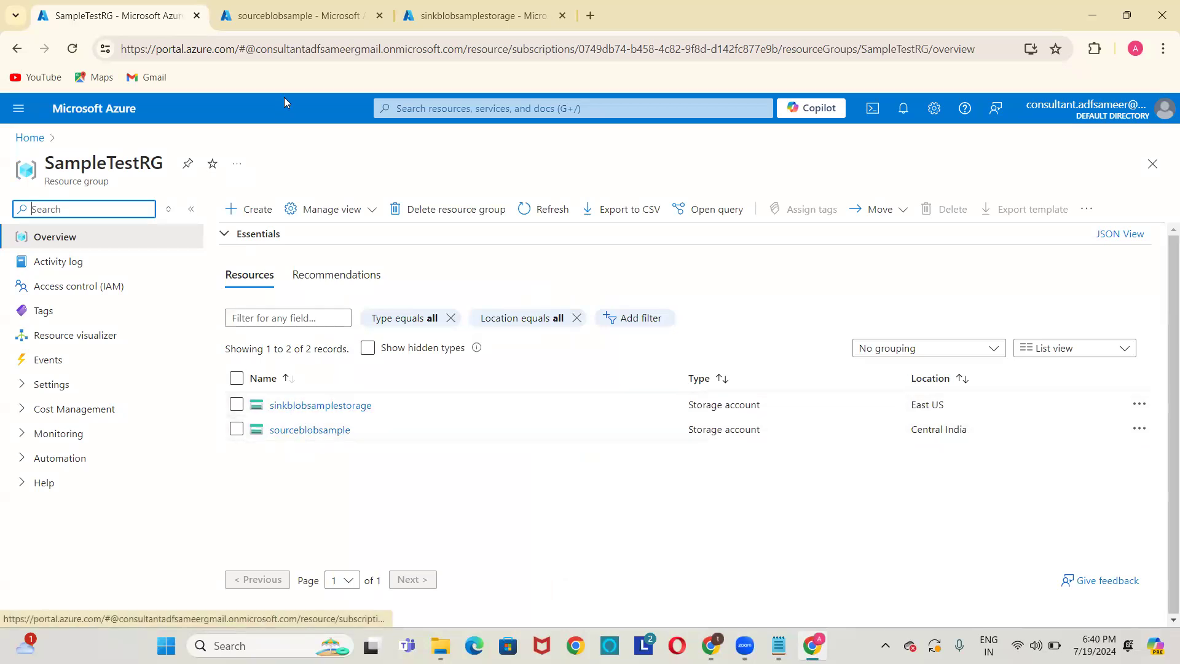
pyautogui.click(291, 13)
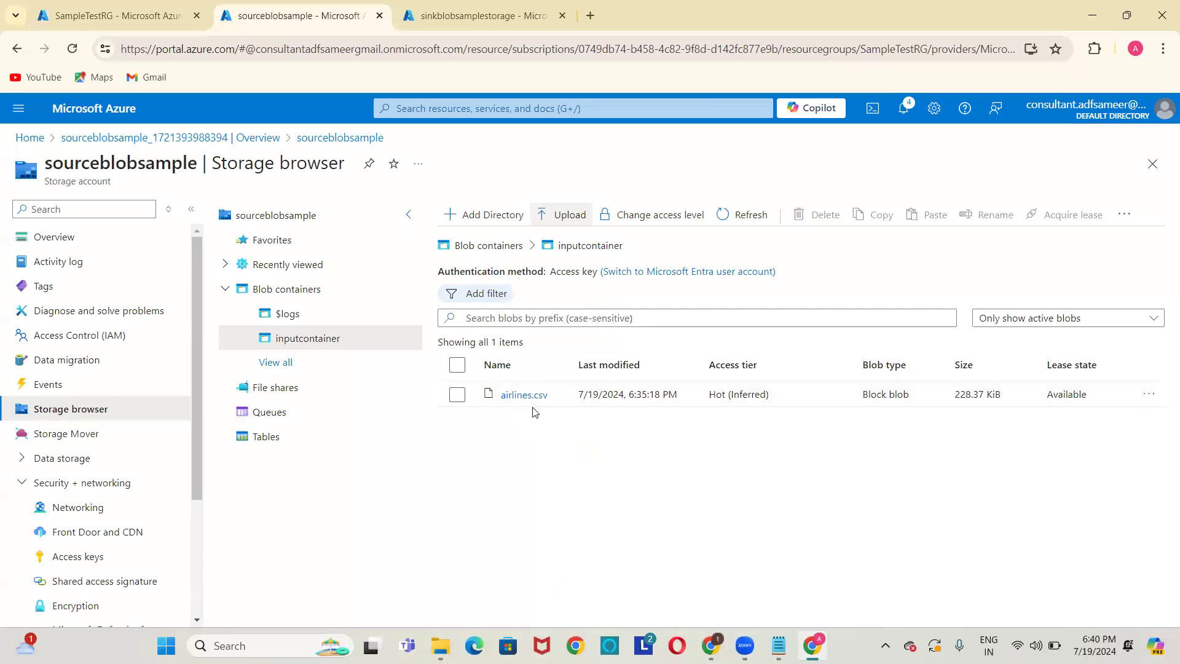
pyautogui.click(450, 12)
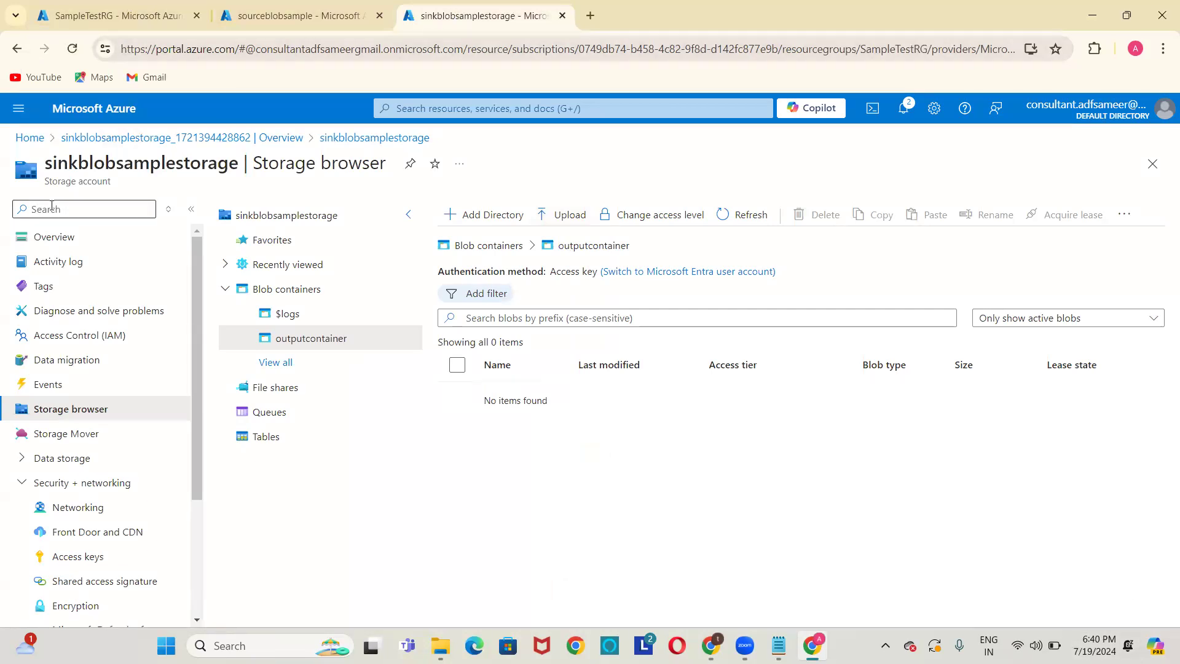
pyautogui.click(589, 16)
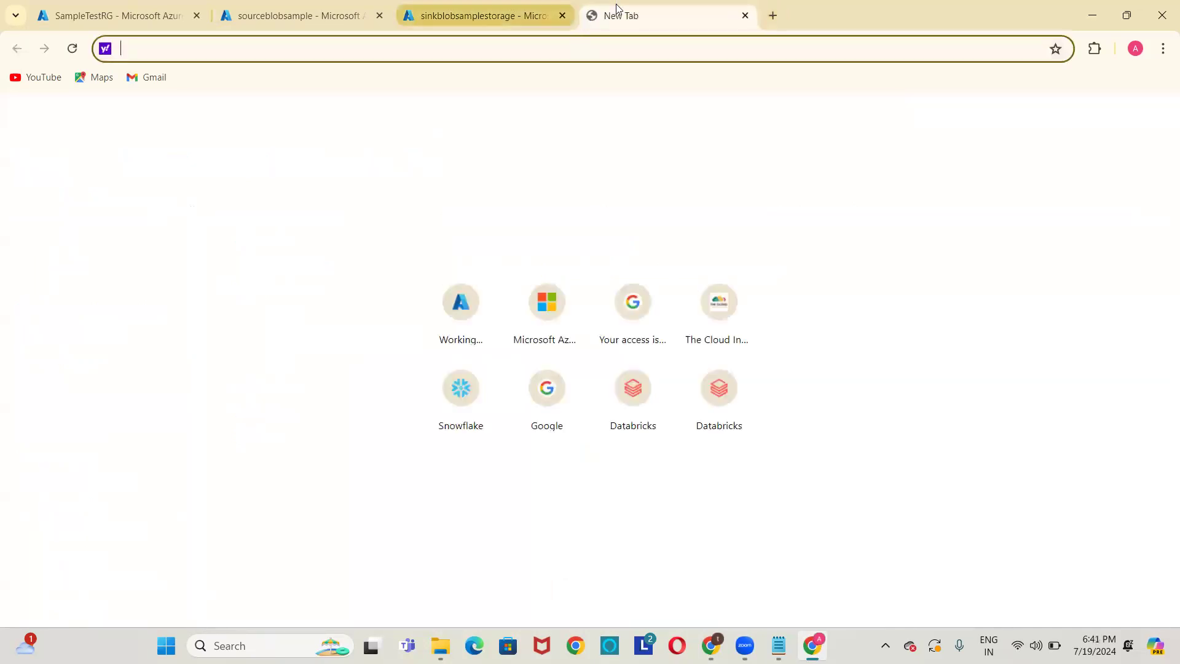
# Load the Azure portal Home page in the new tab, then return to the Notepad note.
pyautogui.click(460, 305)
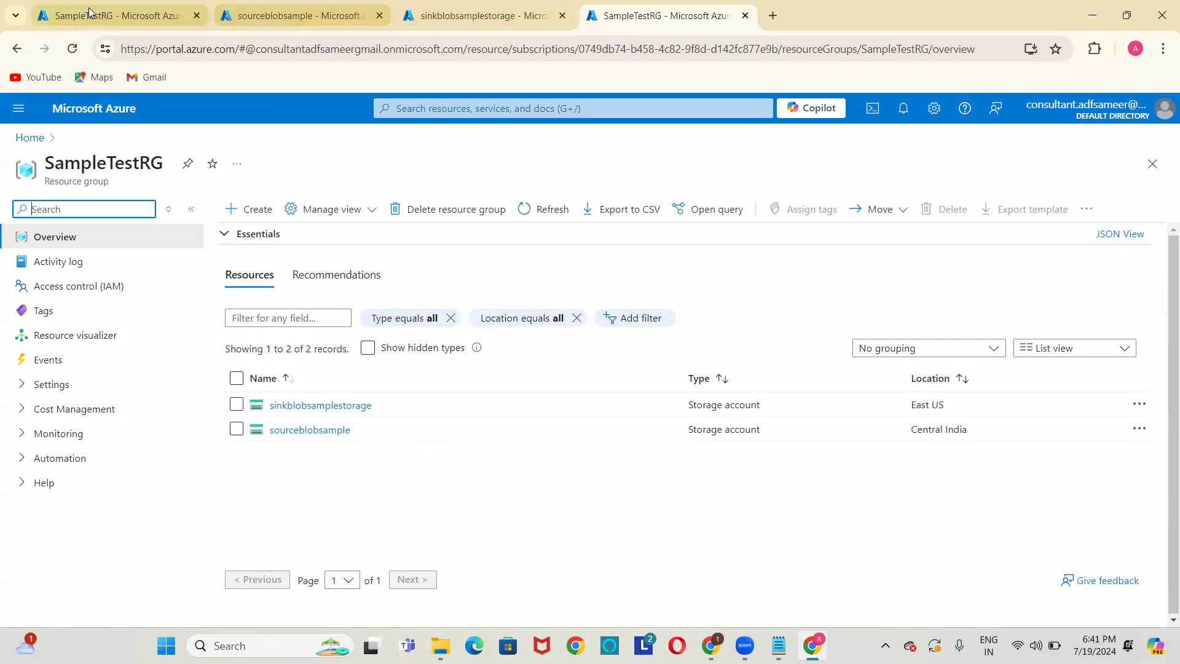
pyautogui.click(30, 138)
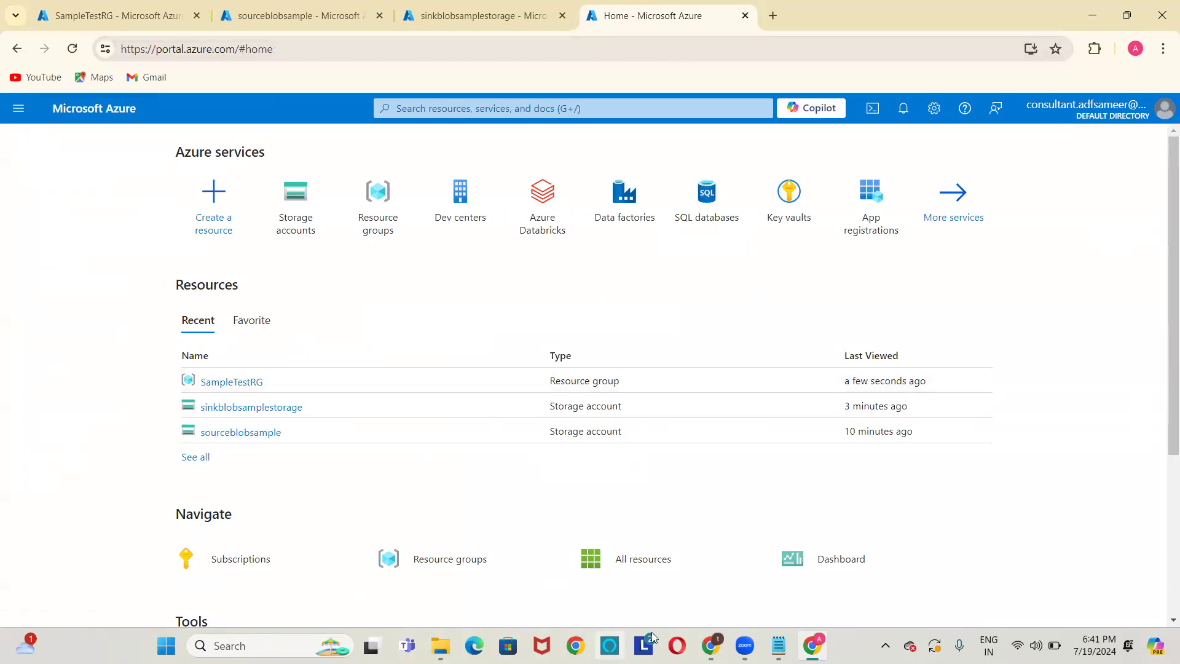
pyautogui.click(778, 646)
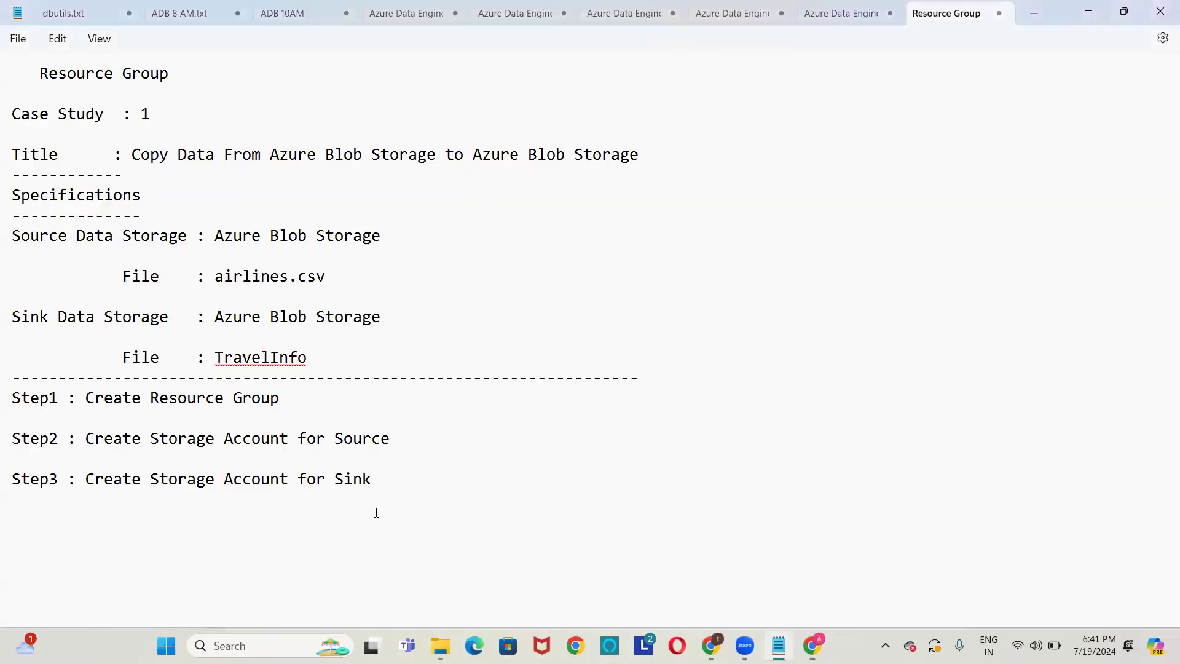
# Add the line 'Step4 : Create the Azure Data Factory Session' to the note and go back to the portal.
pyautogui.press('Return')
pyautogui.write('Step4 :')
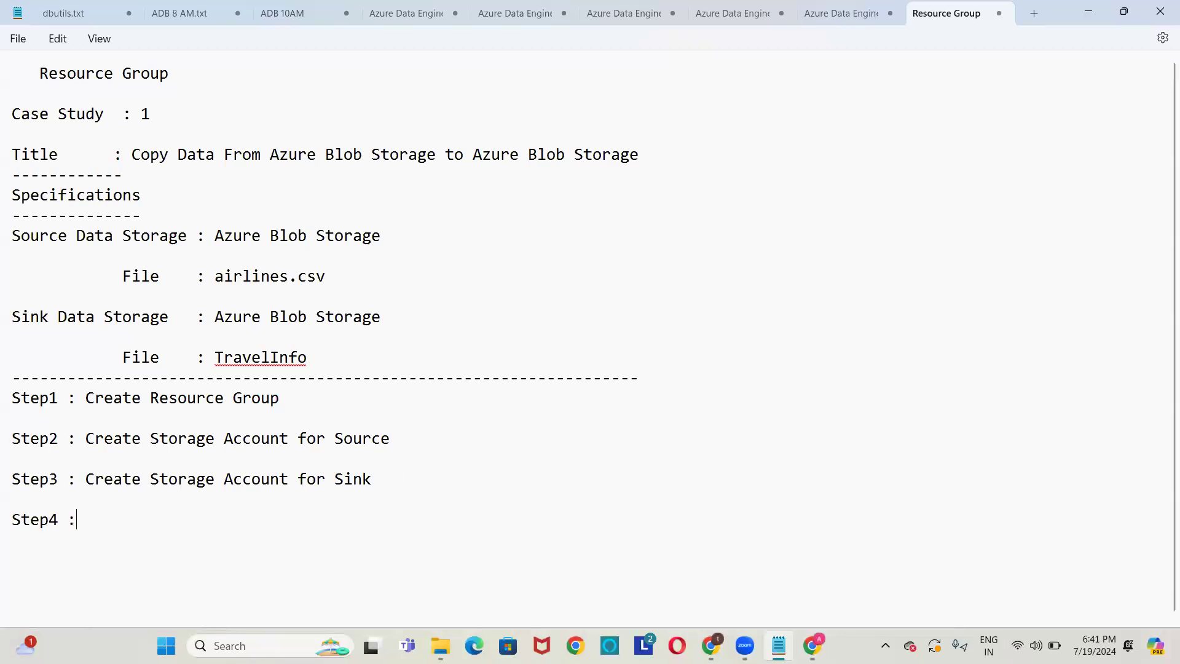
pyautogui.write(' Cre')
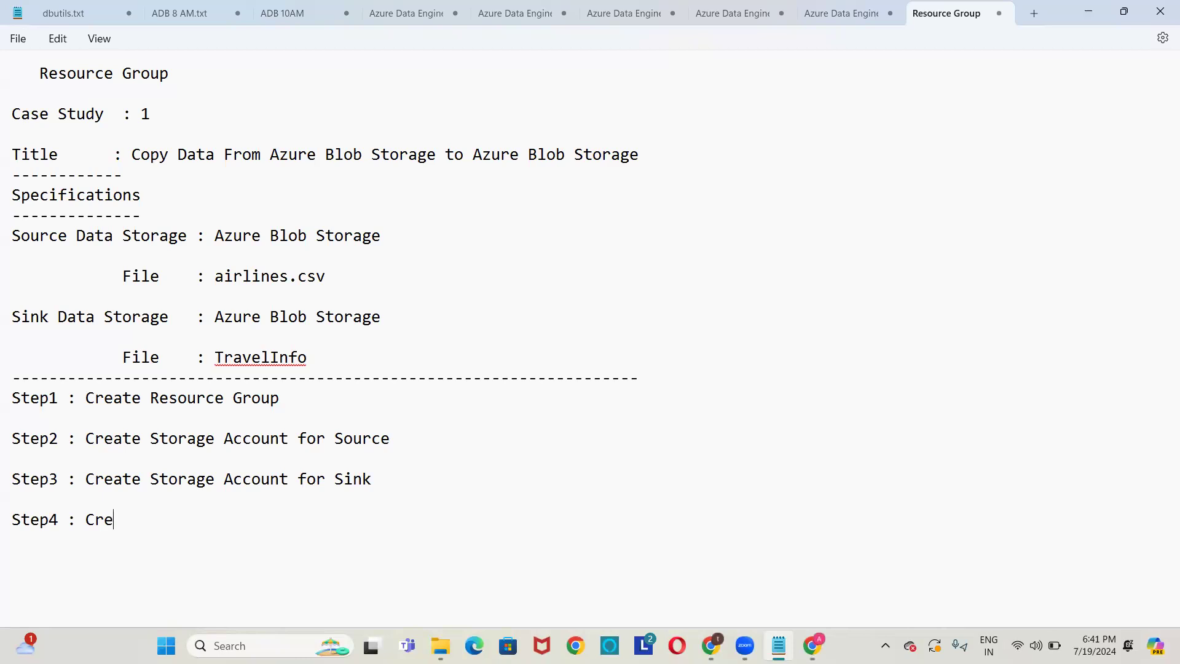
pyautogui.write('ate the Azure Data Fac')
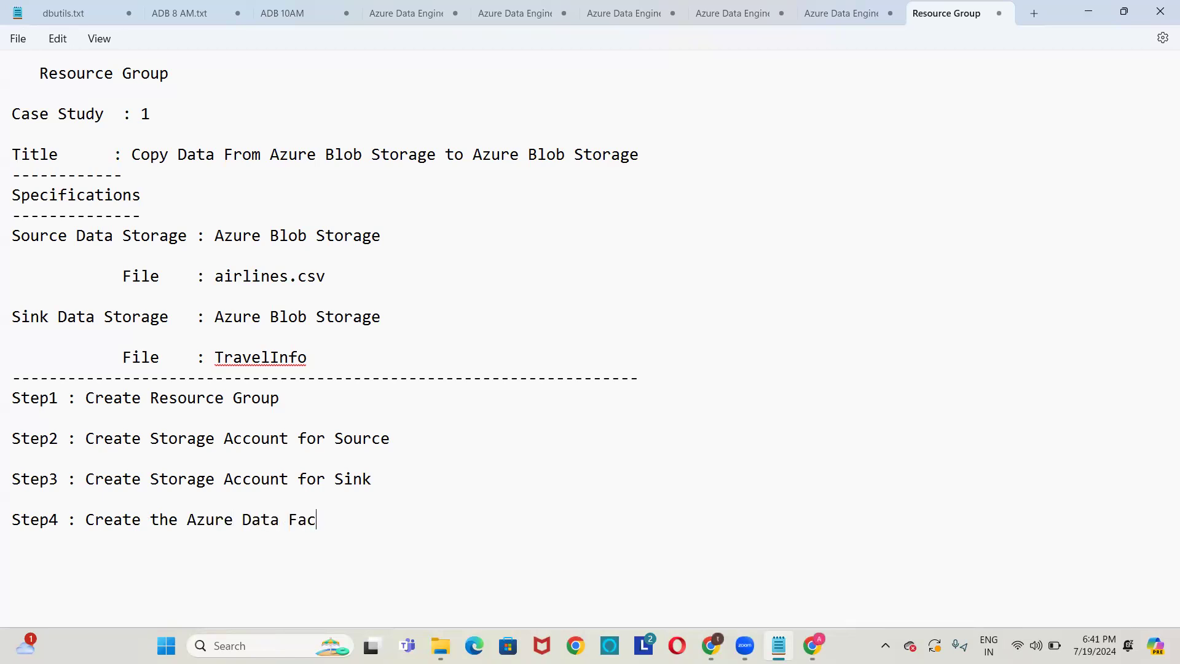
pyautogui.press('BackSpace')
pyautogui.write('to')
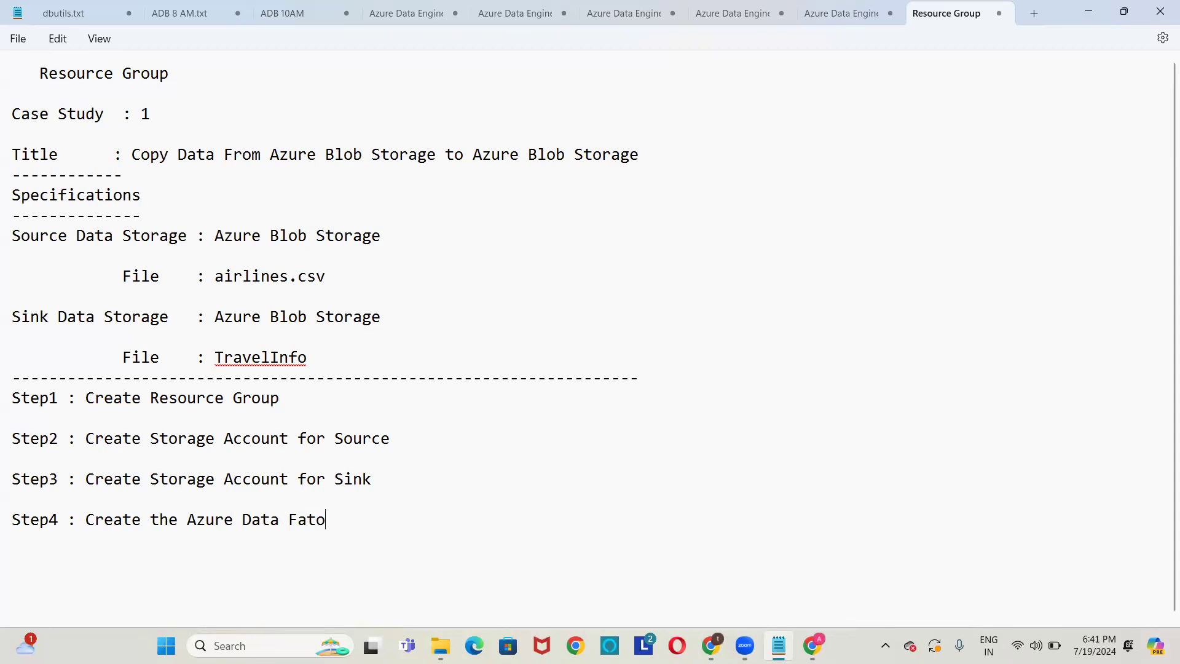
pyautogui.write('ry Session')
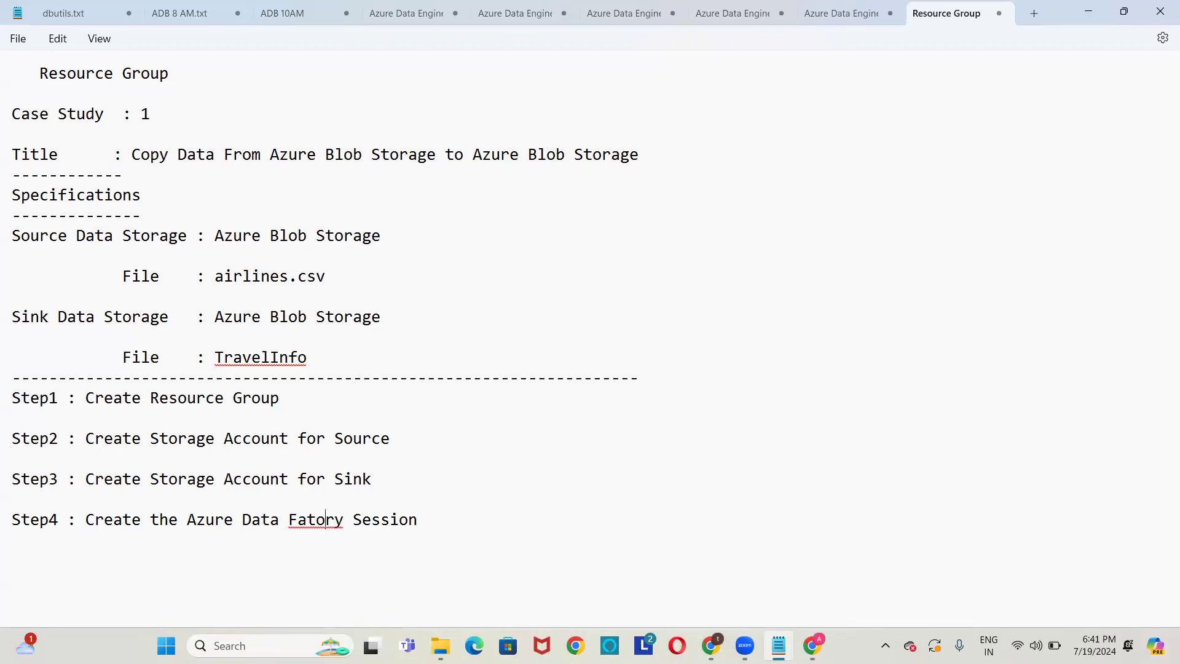
pyautogui.write('c')
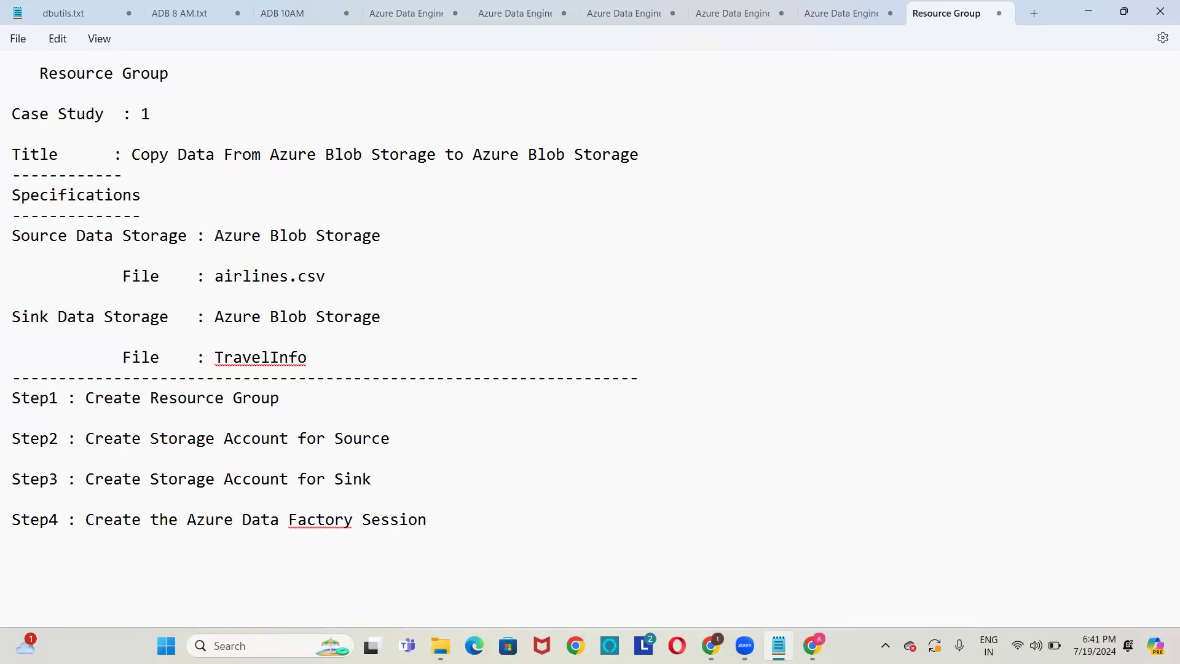
pyautogui.rightClick(325, 528)
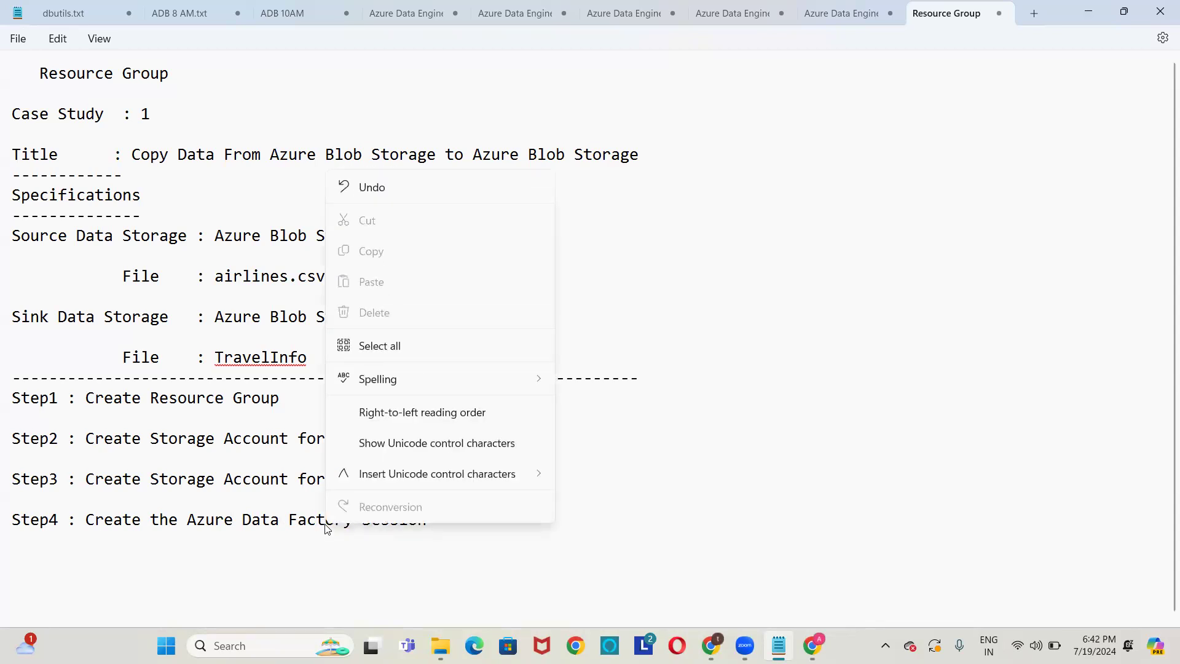
pyautogui.rightClick(326, 525)
pyautogui.click(461, 542)
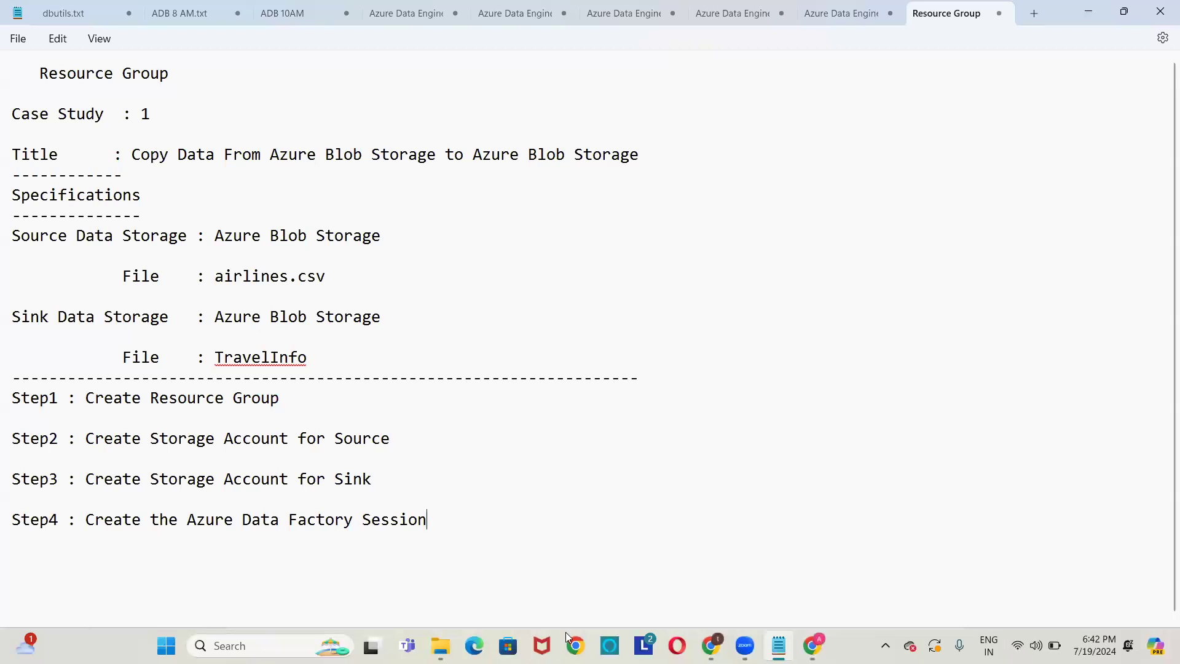
pyautogui.click(812, 645)
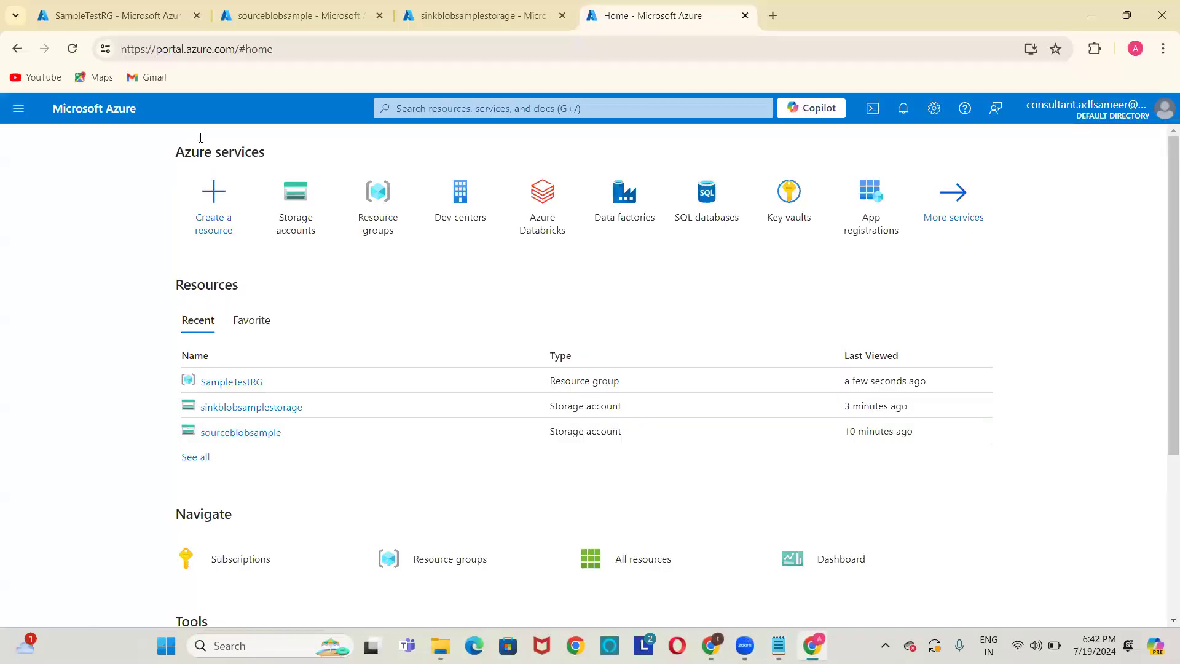
# Start a new data factory named InstanceBlobToBlobStorageSession in resource group SampleTestRG (East US, V2).
pyautogui.click(632, 210)
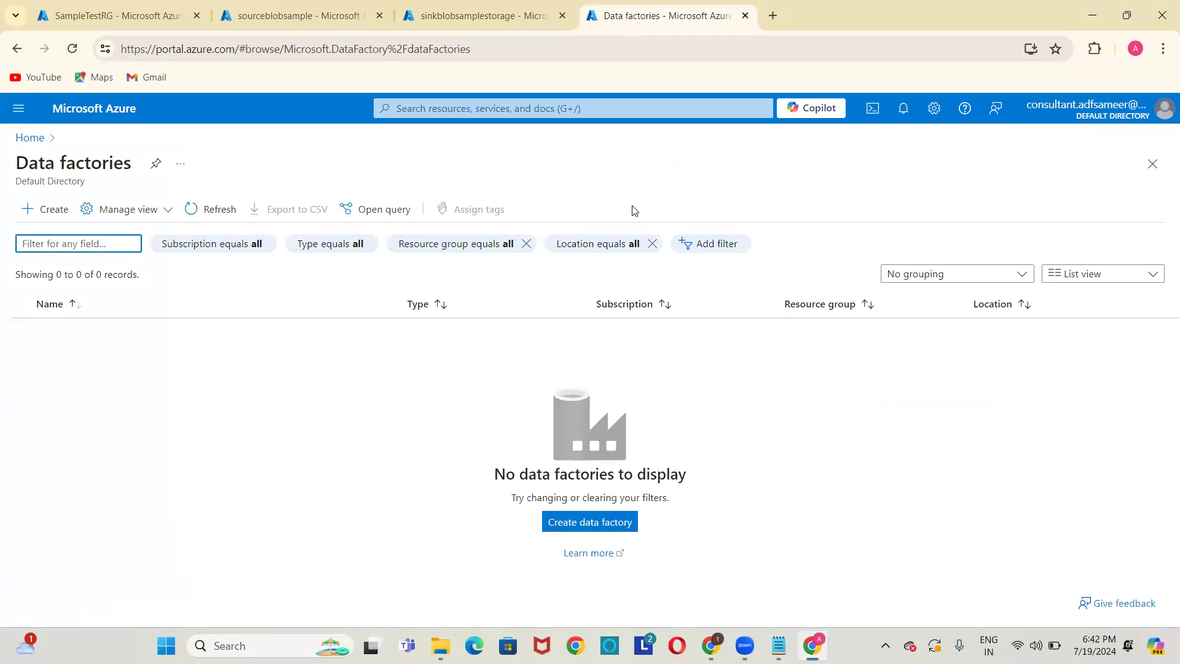
pyautogui.click(43, 211)
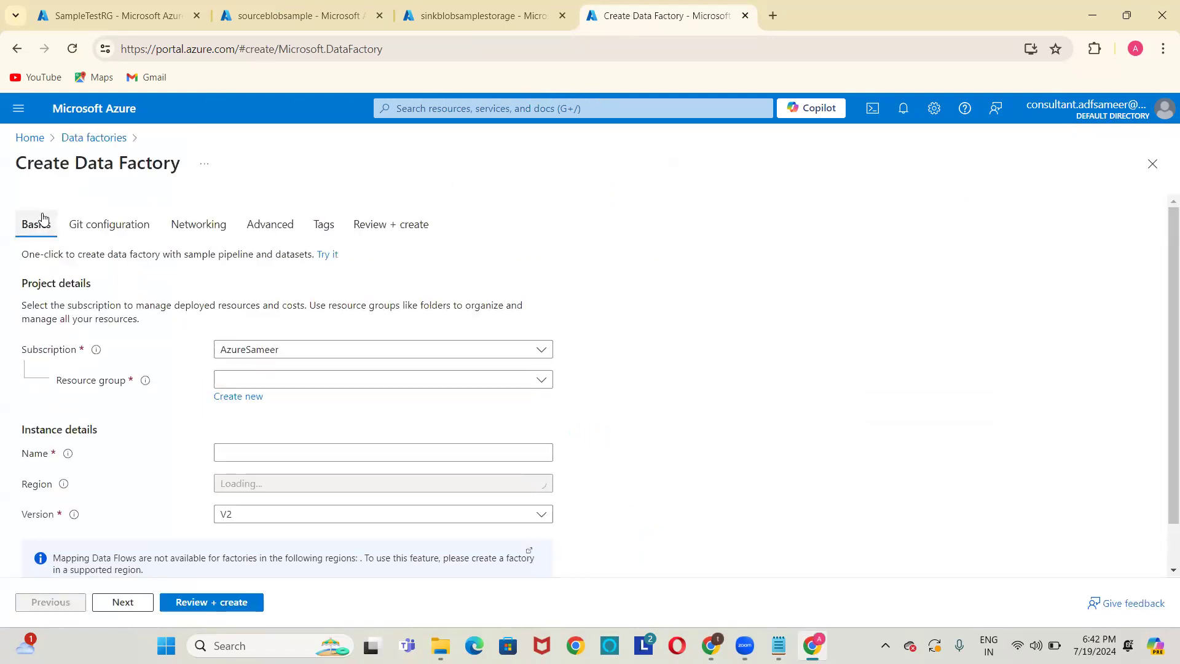
pyautogui.click(369, 381)
pyautogui.click(275, 431)
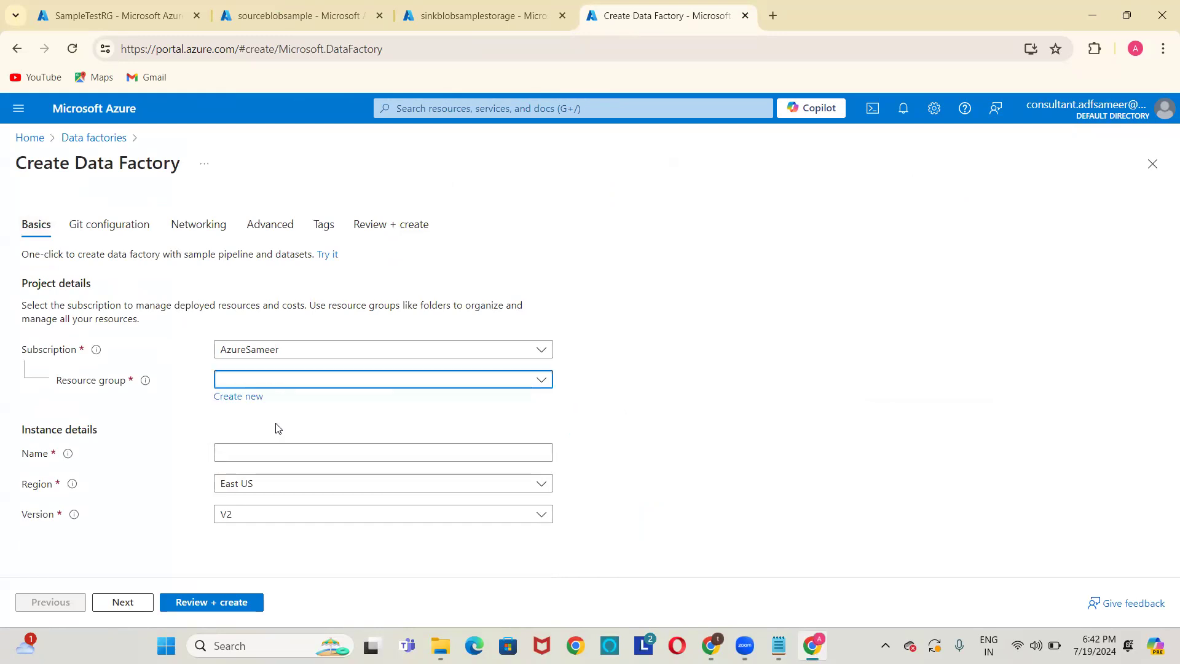
pyautogui.click(375, 454)
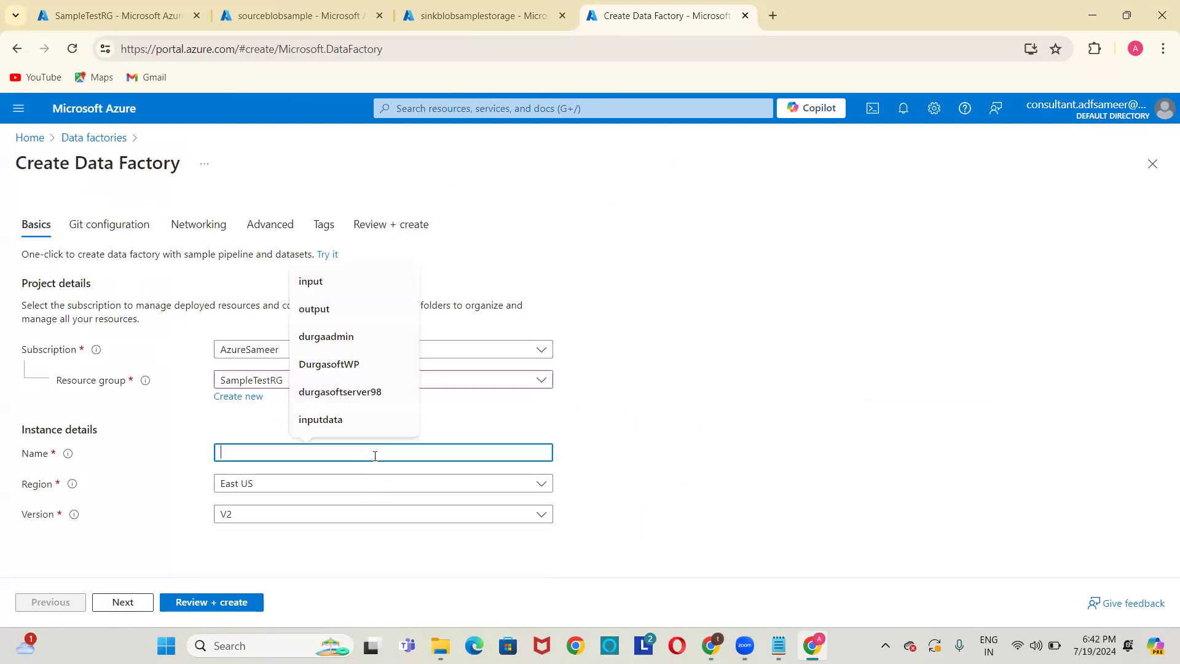
pyautogui.write('Instance')
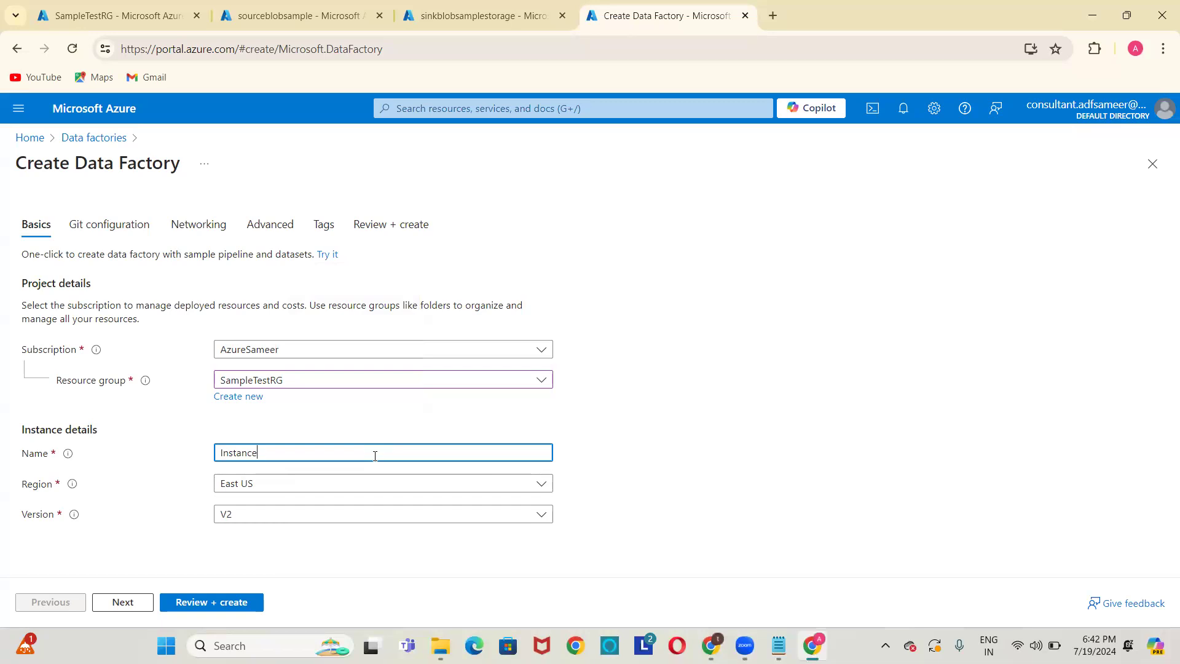
pyautogui.write('BlobToBlobStorageSession')
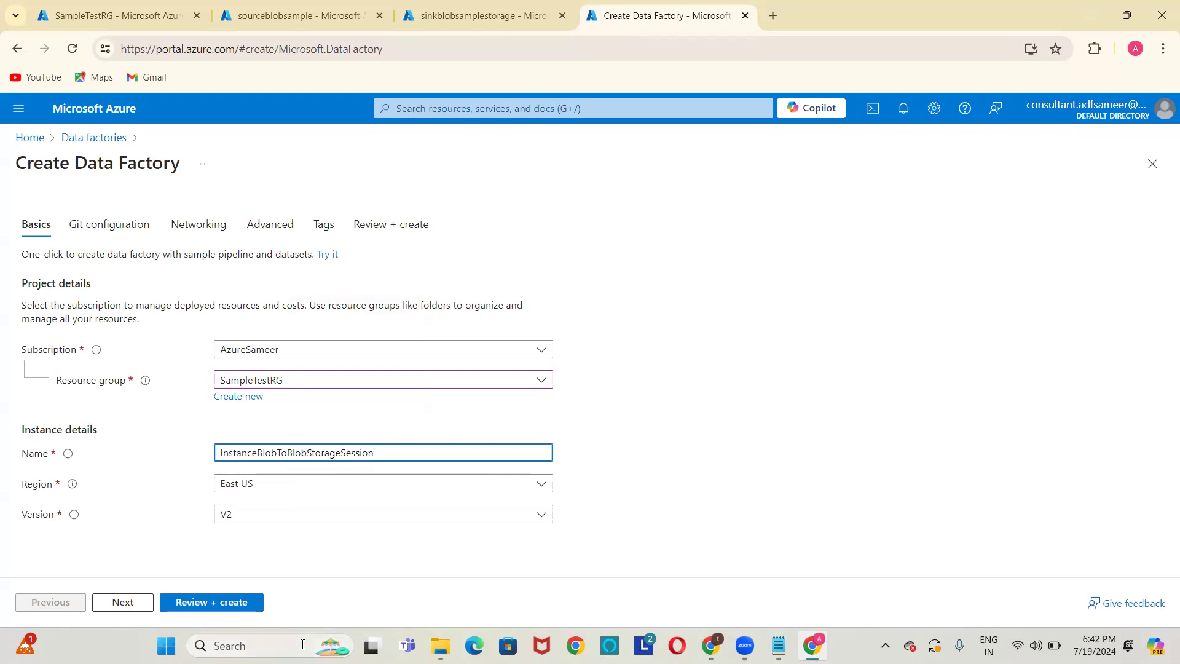
# Review and create the InstanceBlobToBlobStorageSession factory, then open the deployed resource.
pyautogui.click(231, 604)
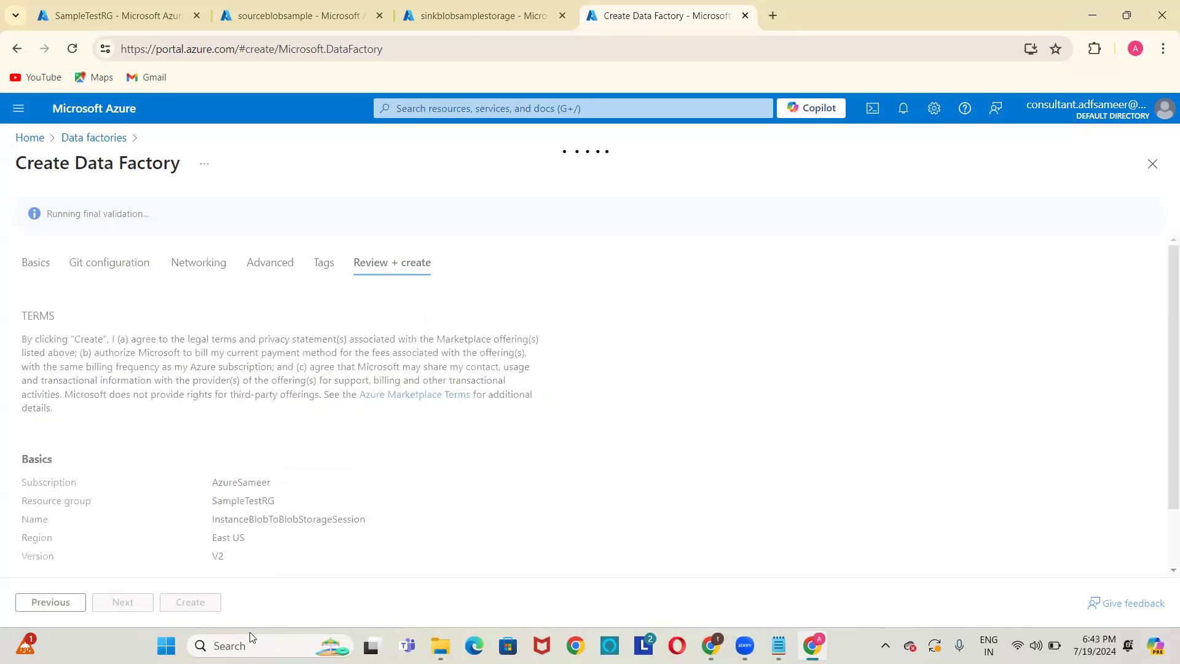
pyautogui.click(212, 606)
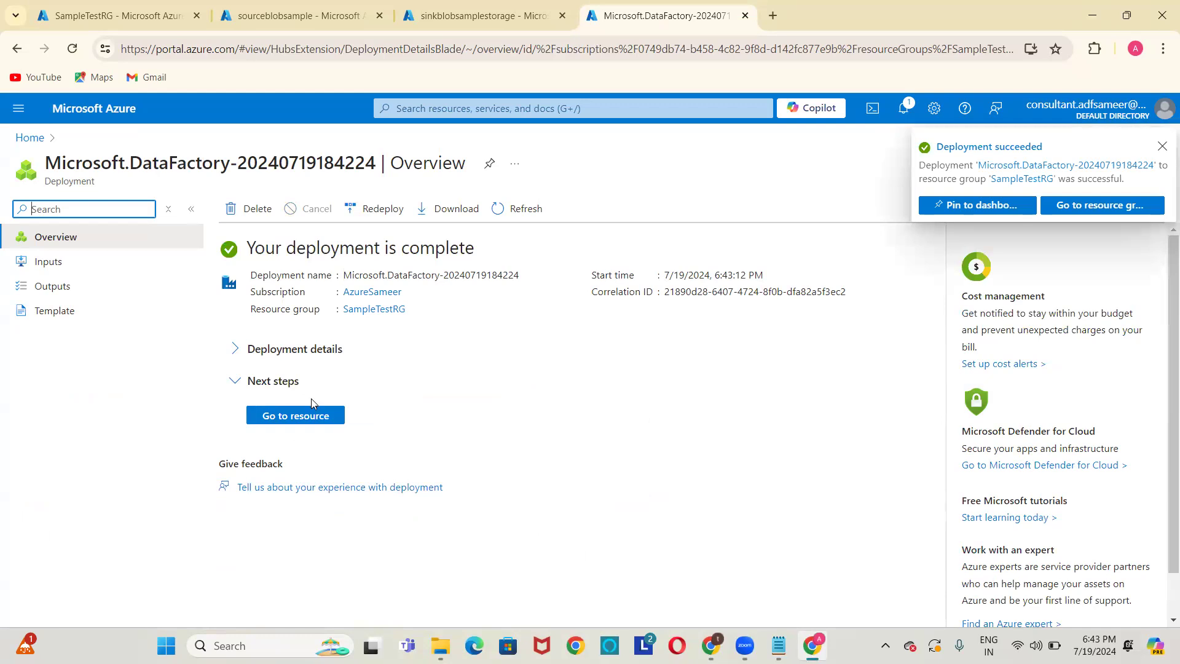
pyautogui.click(312, 418)
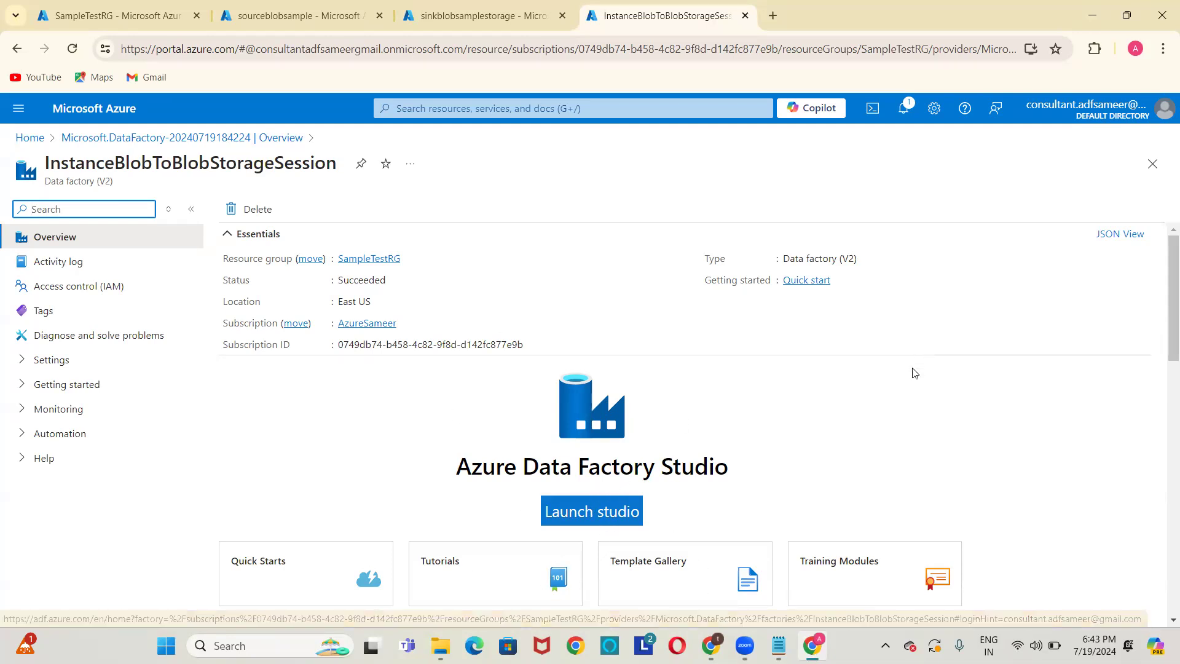
# Browse the Data Factory Quick Starts and Tutorials articles from the overview page.
pyautogui.click(898, 420)
pyautogui.scroll(-3, 860, 443)
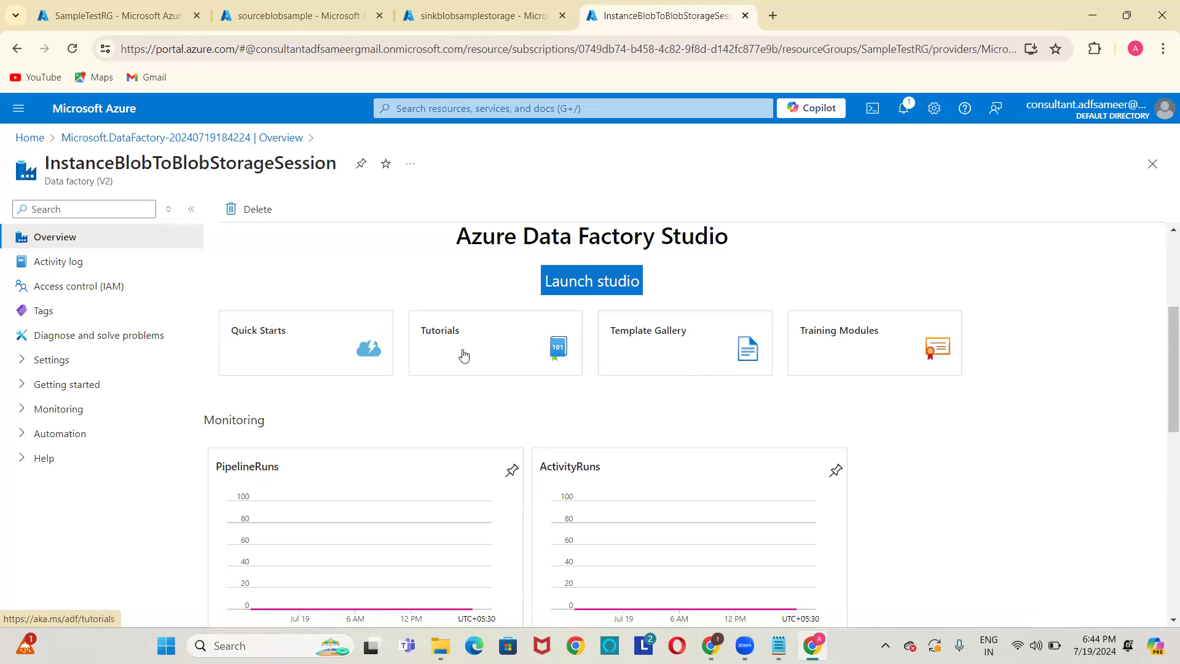
pyautogui.click(295, 343)
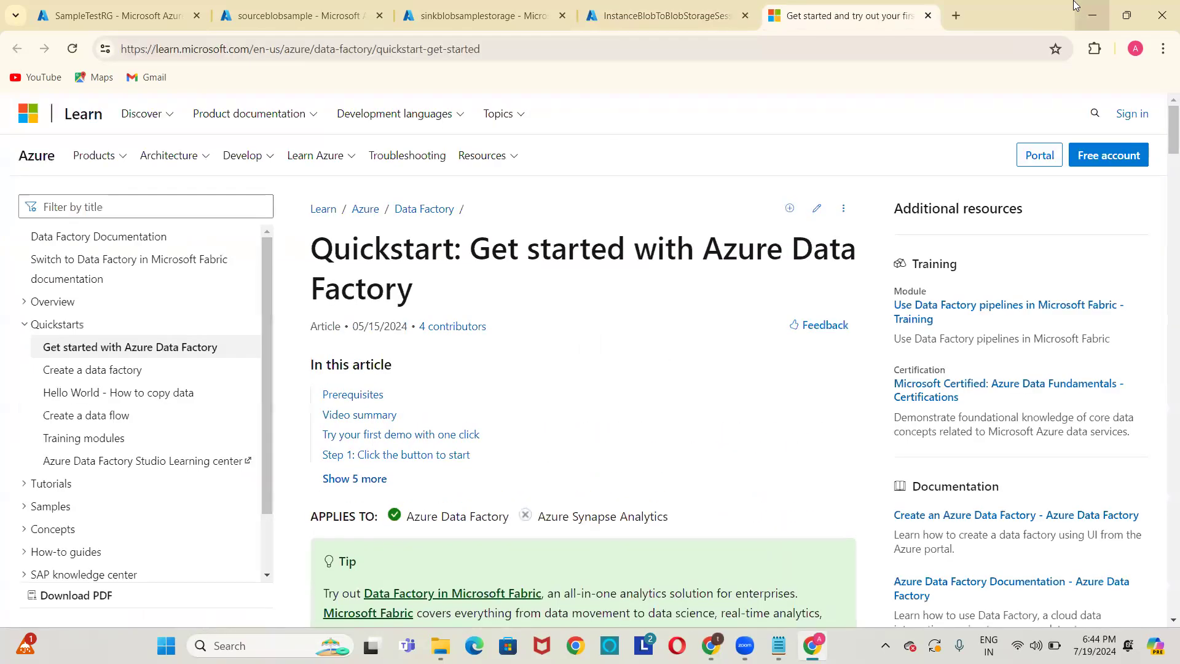
pyautogui.click(928, 17)
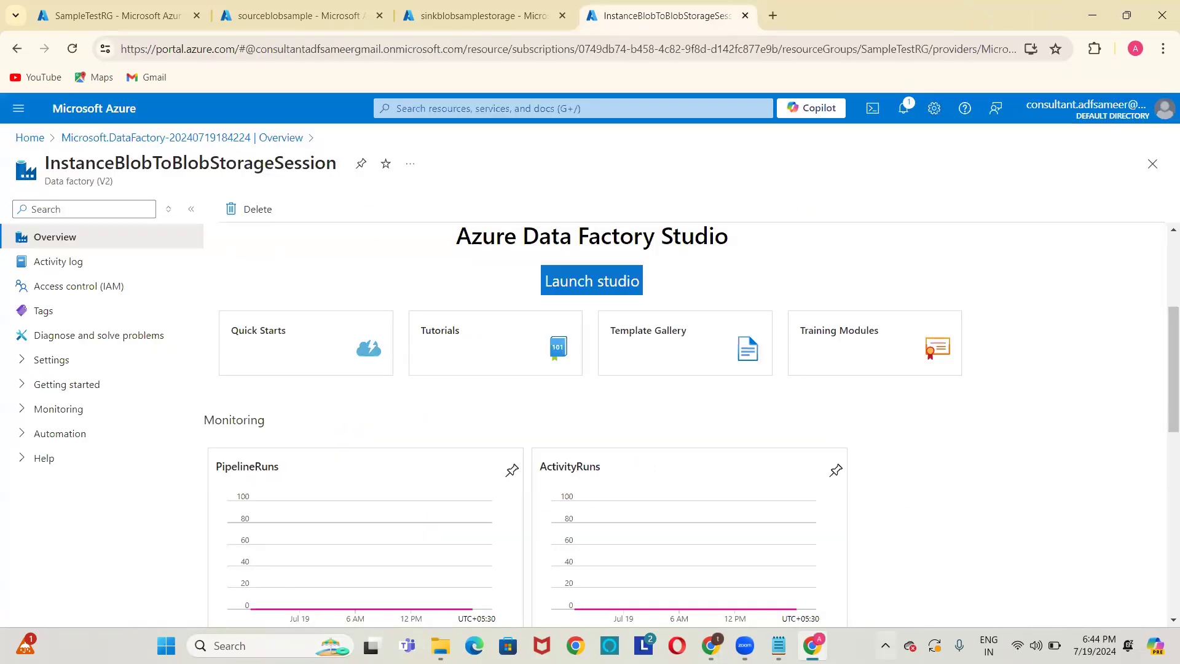
pyautogui.click(494, 348)
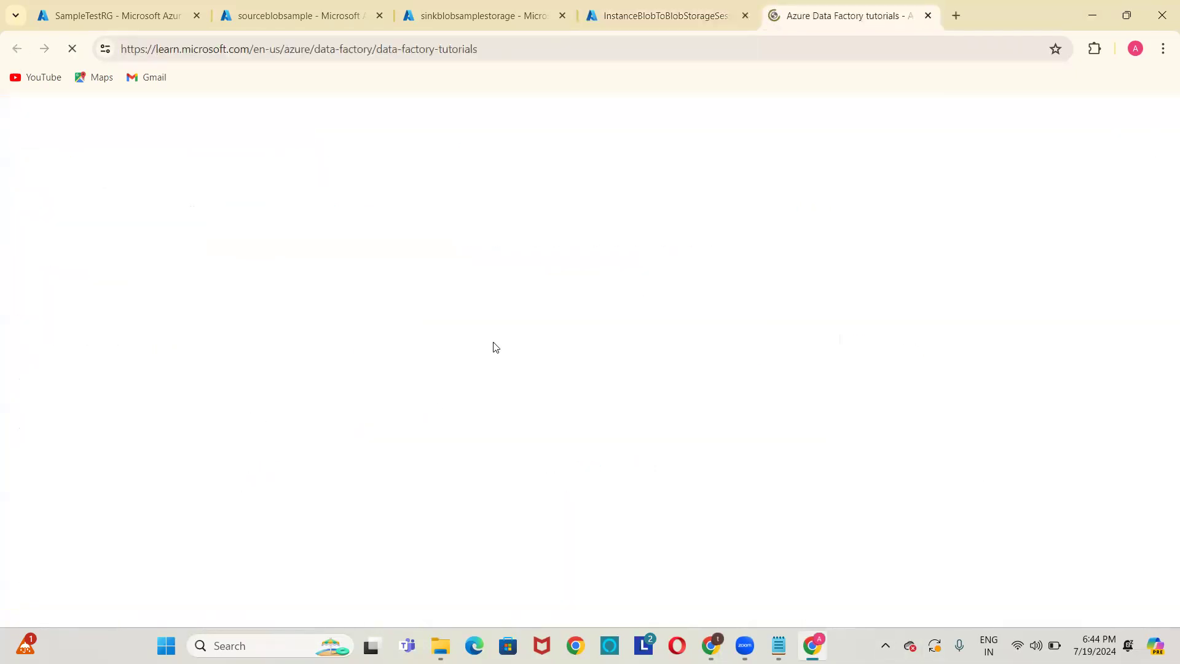
pyautogui.click(928, 16)
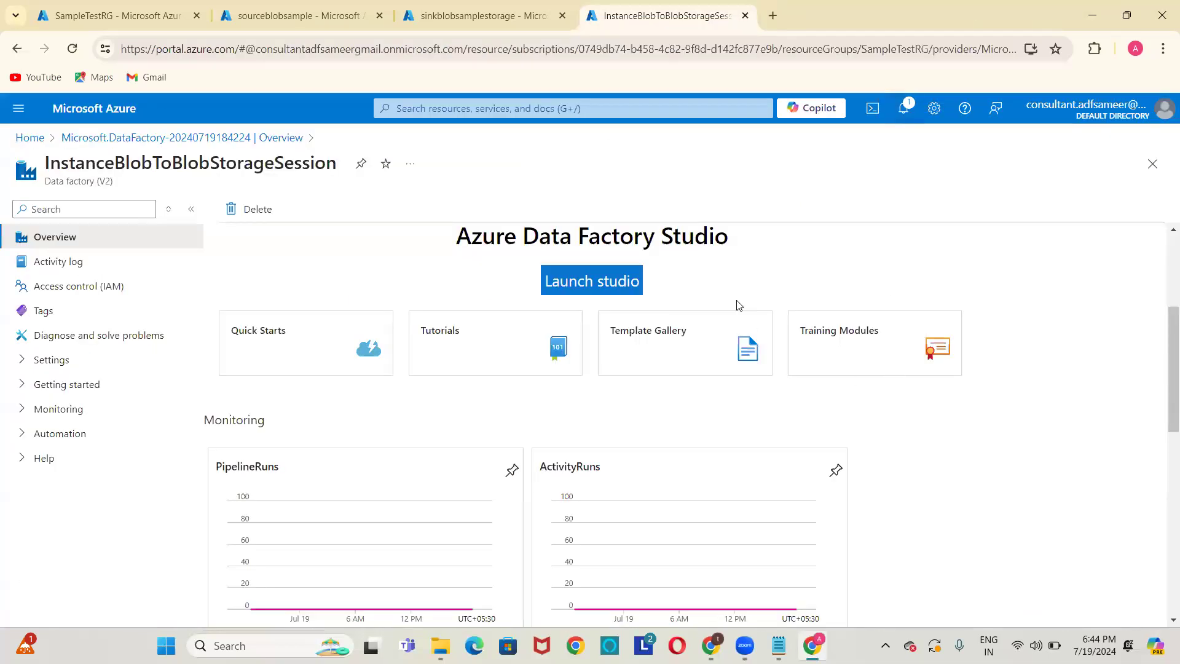
# Look through the pipeline Template Gallery and the Training Modules catalogue.
pyautogui.click(689, 358)
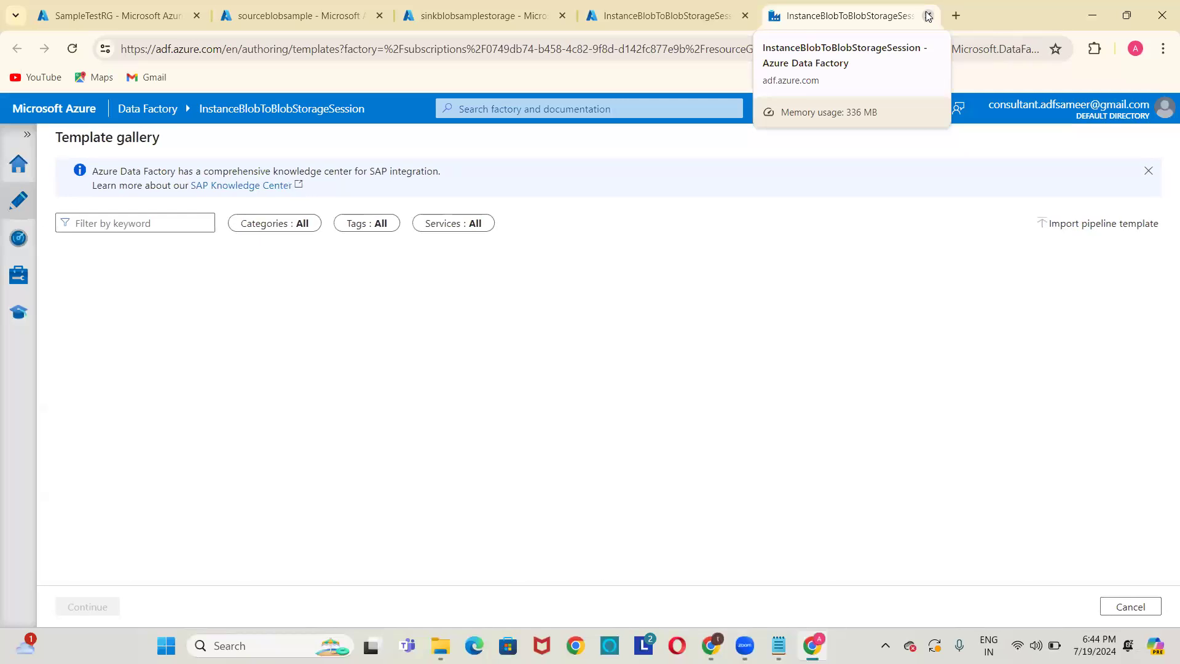
pyautogui.click(930, 16)
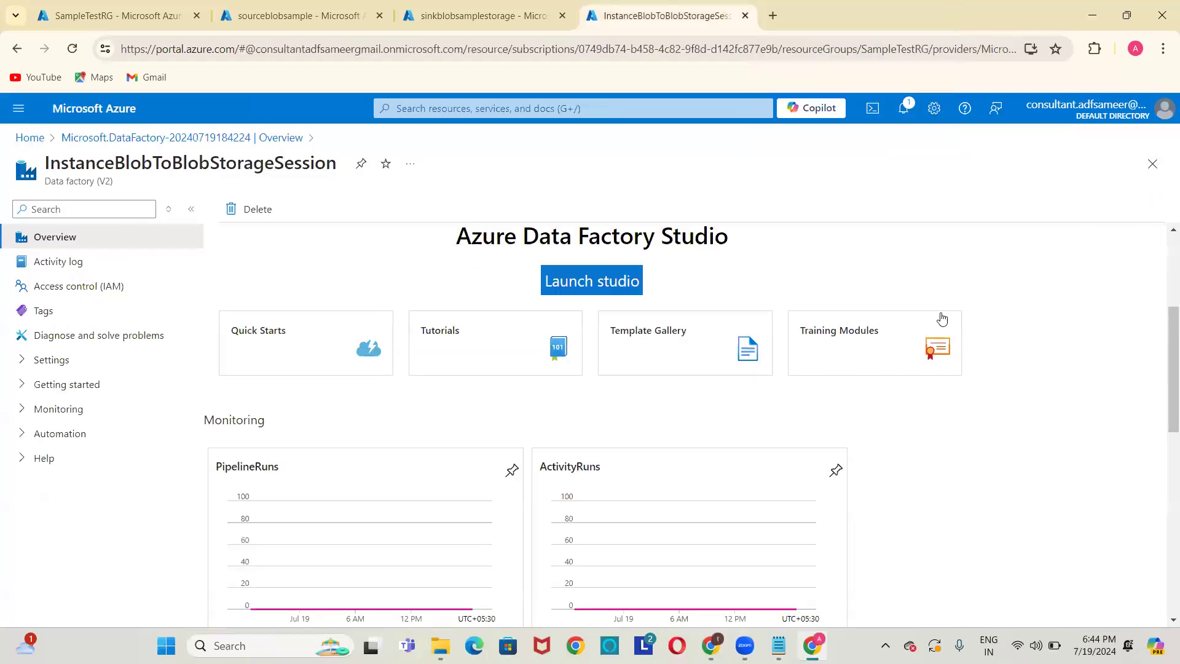
pyautogui.click(859, 352)
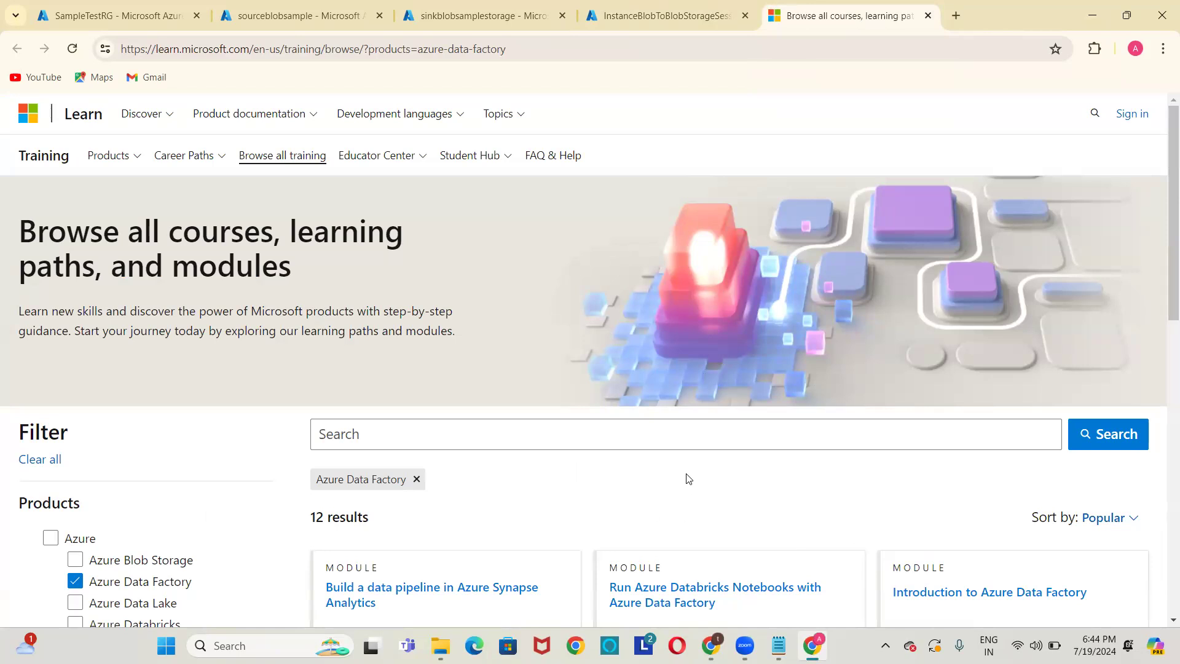
pyautogui.scroll(-3, 688, 479)
pyautogui.scroll(3, 682, 368)
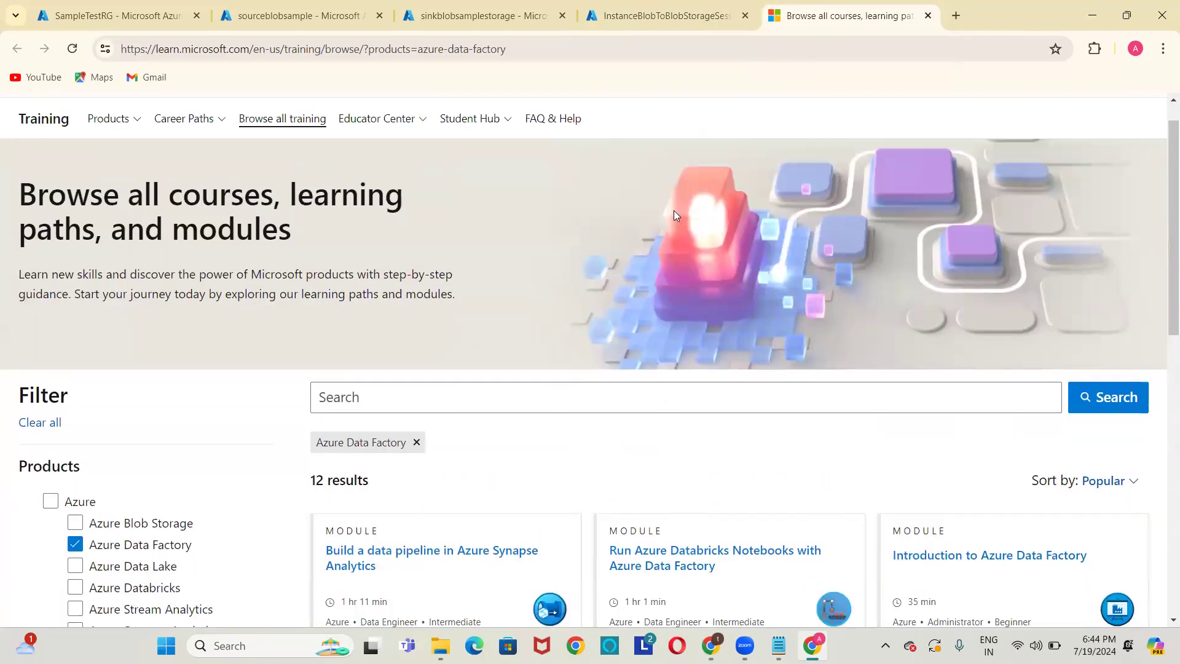
pyautogui.click(929, 16)
# Launch Azure Data Factory Studio for InstanceBlobToBlobStorageSession.
pyautogui.scroll(3, 954, 571)
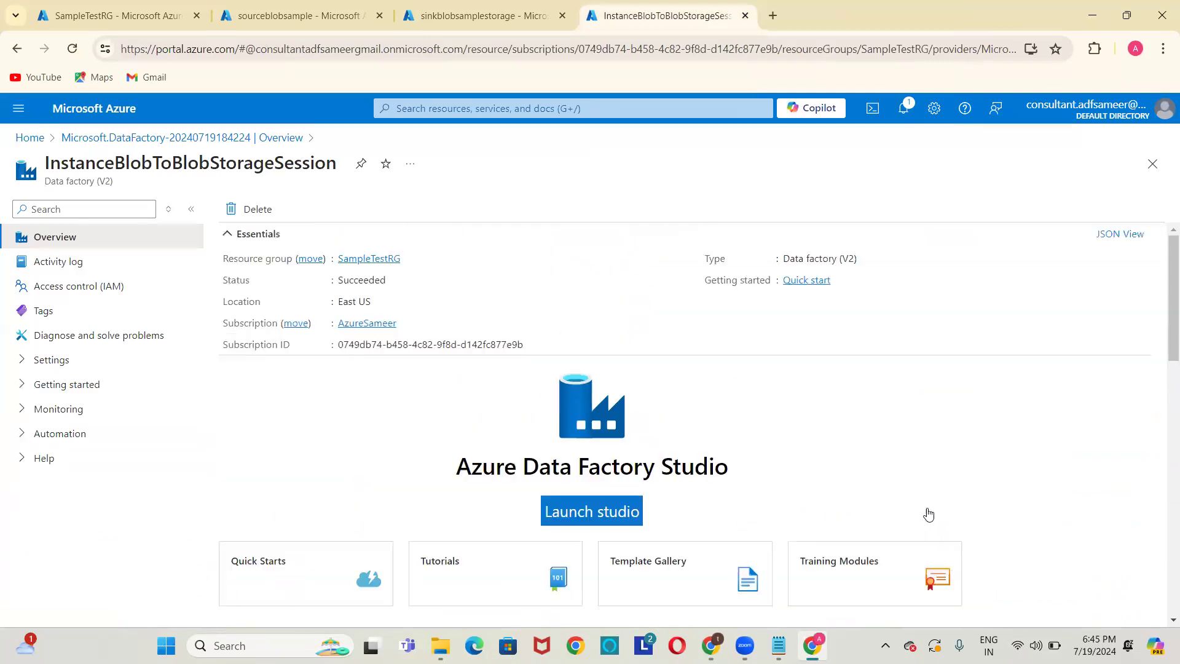
pyautogui.moveTo(779, 645)
pyautogui.click(580, 510)
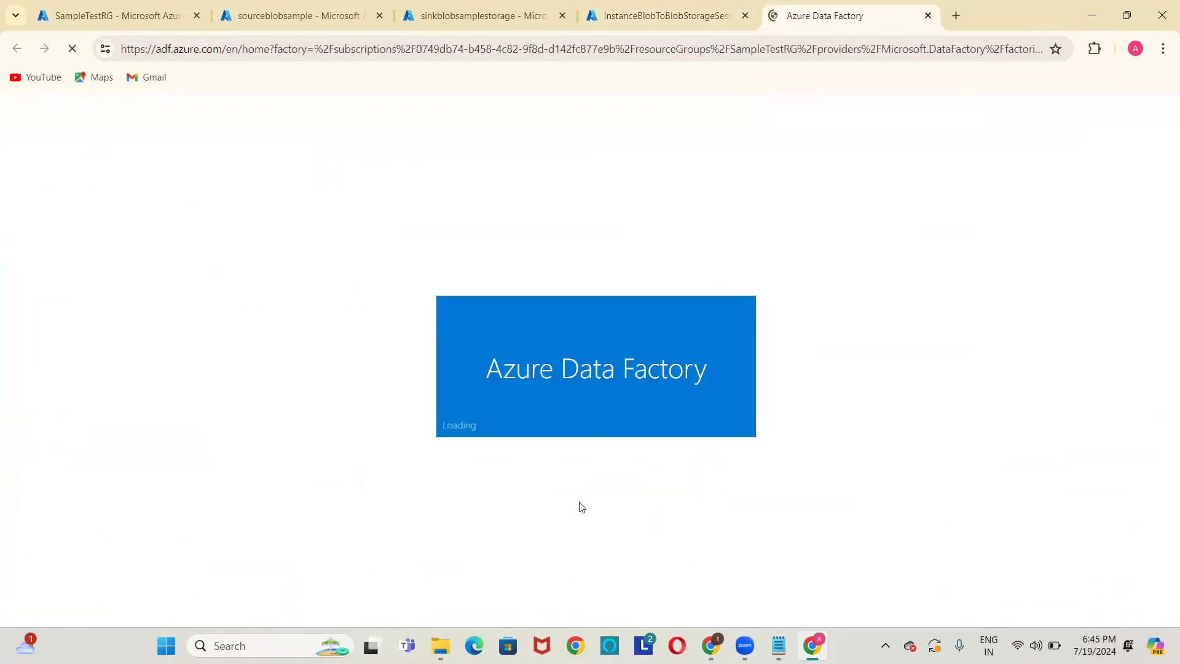
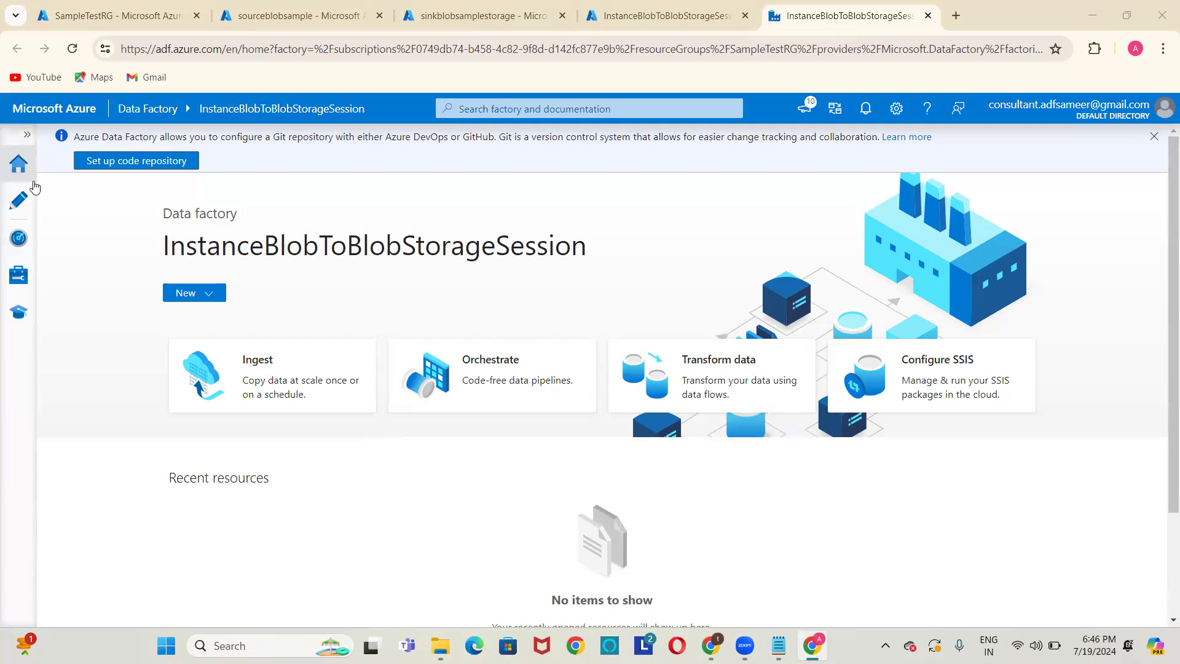
# Expand the navigation sidebar and go to the Manage area's Linked services page.
pyautogui.click(28, 135)
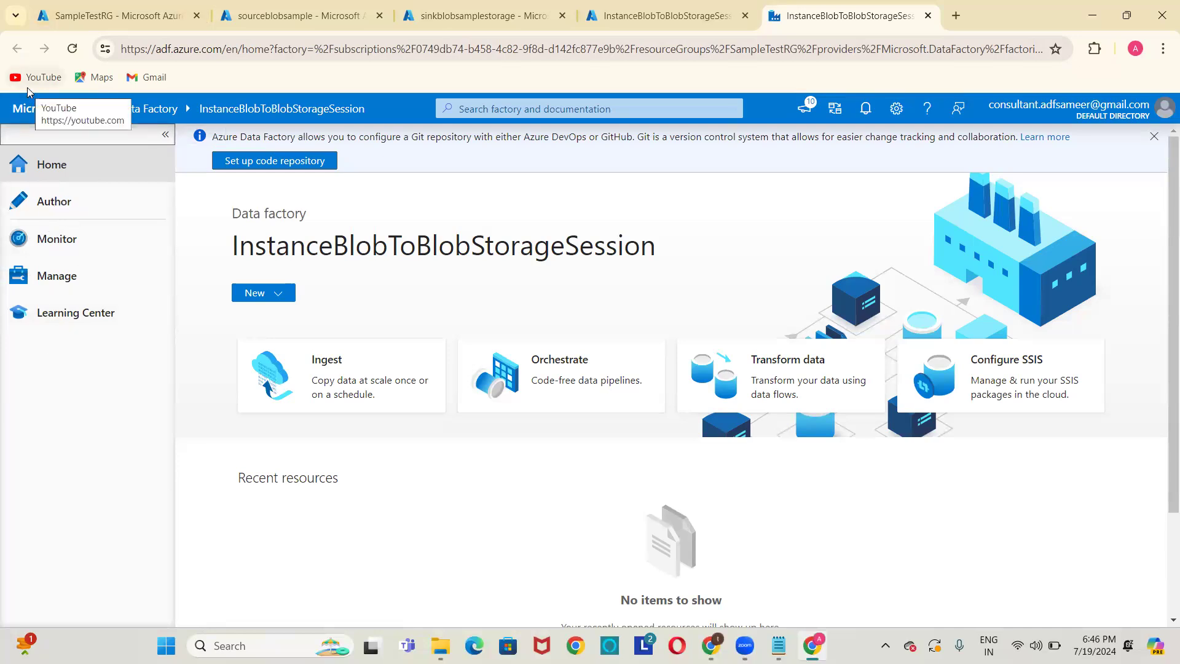
pyautogui.click(48, 277)
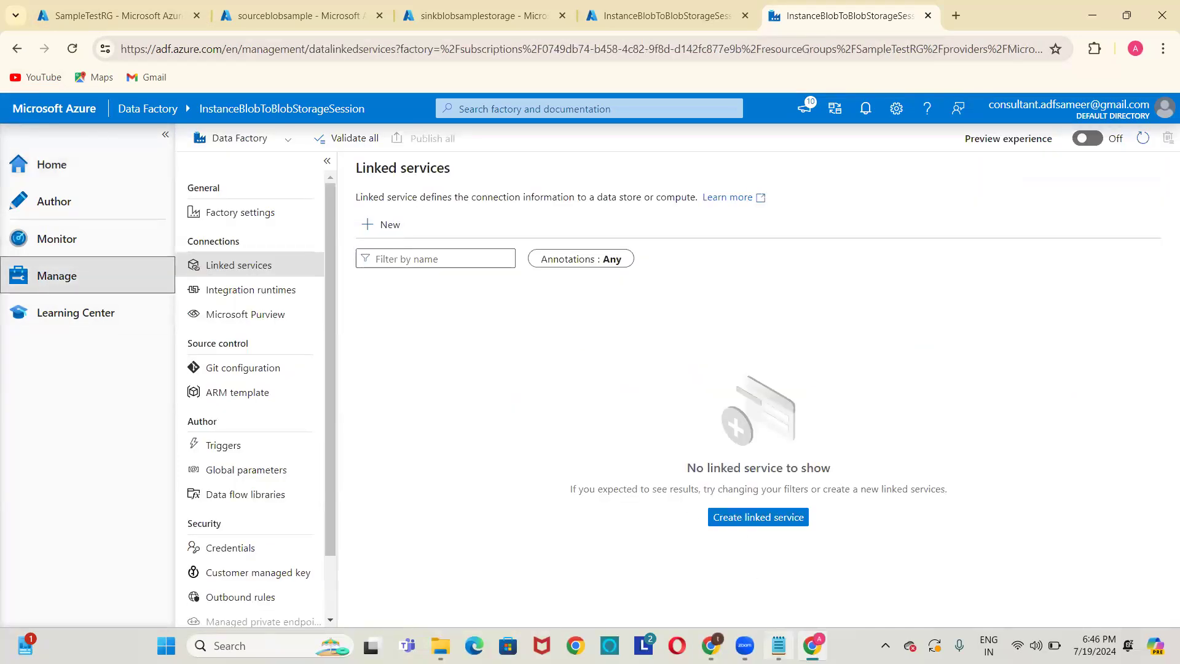
pyautogui.click(779, 645)
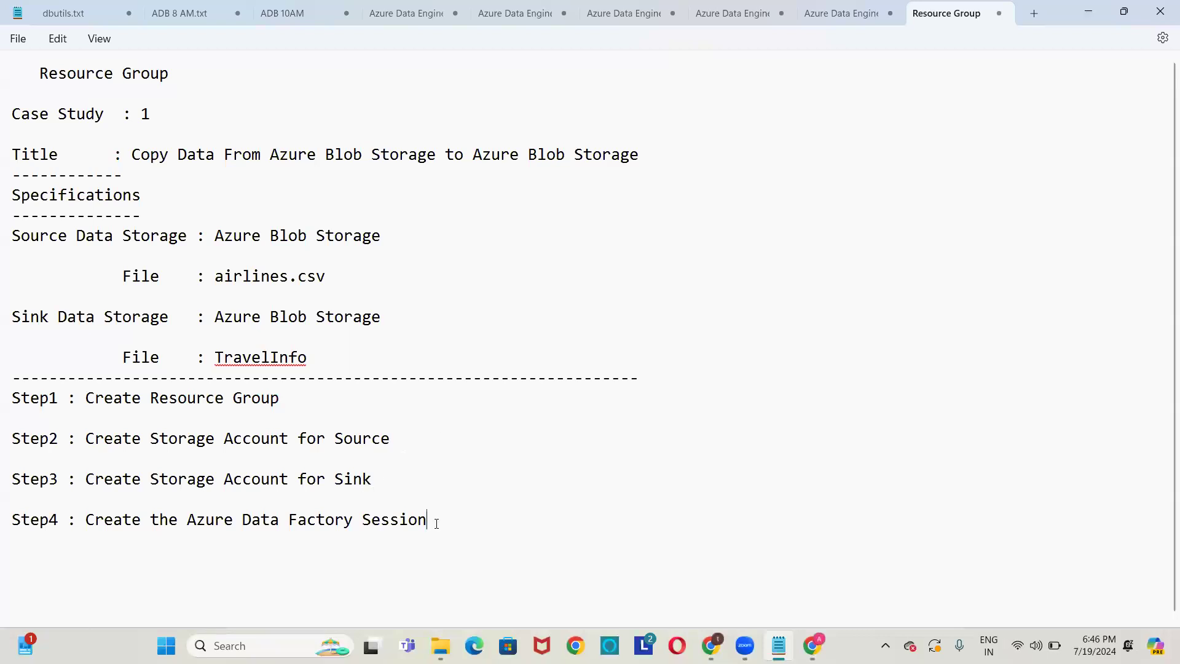
# After checking the case-study notes, start a new linked service in Data Factory.
pyautogui.click(460, 515)
pyautogui.hotkey('alt', 'Tab')
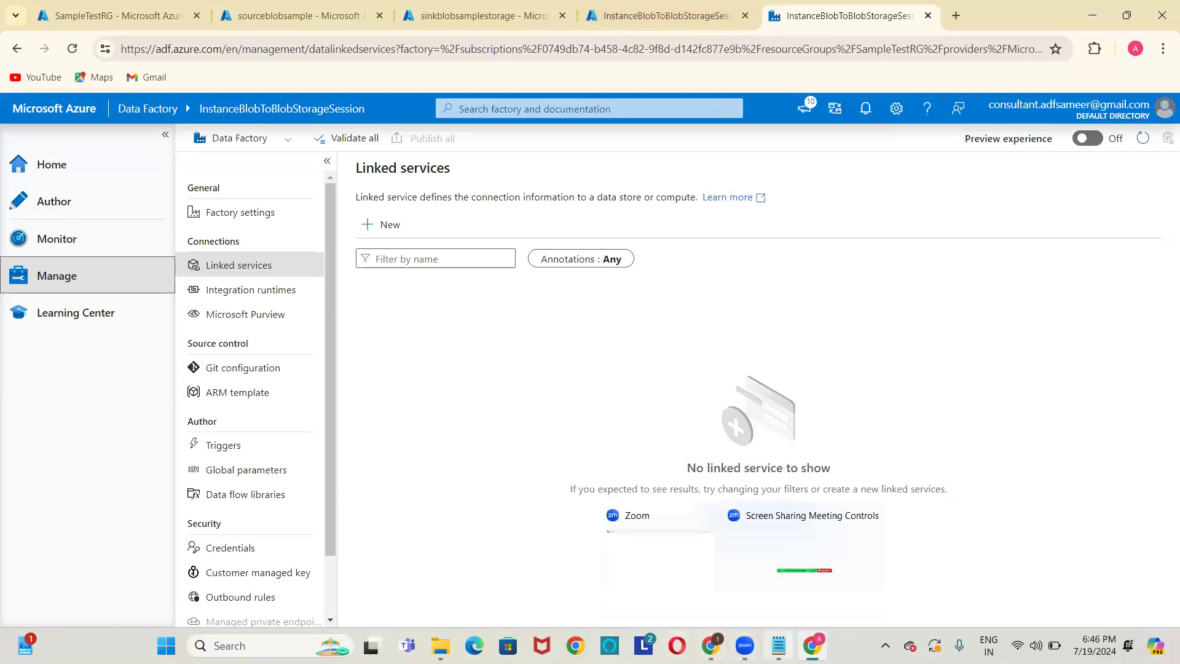
pyautogui.moveTo(779, 645)
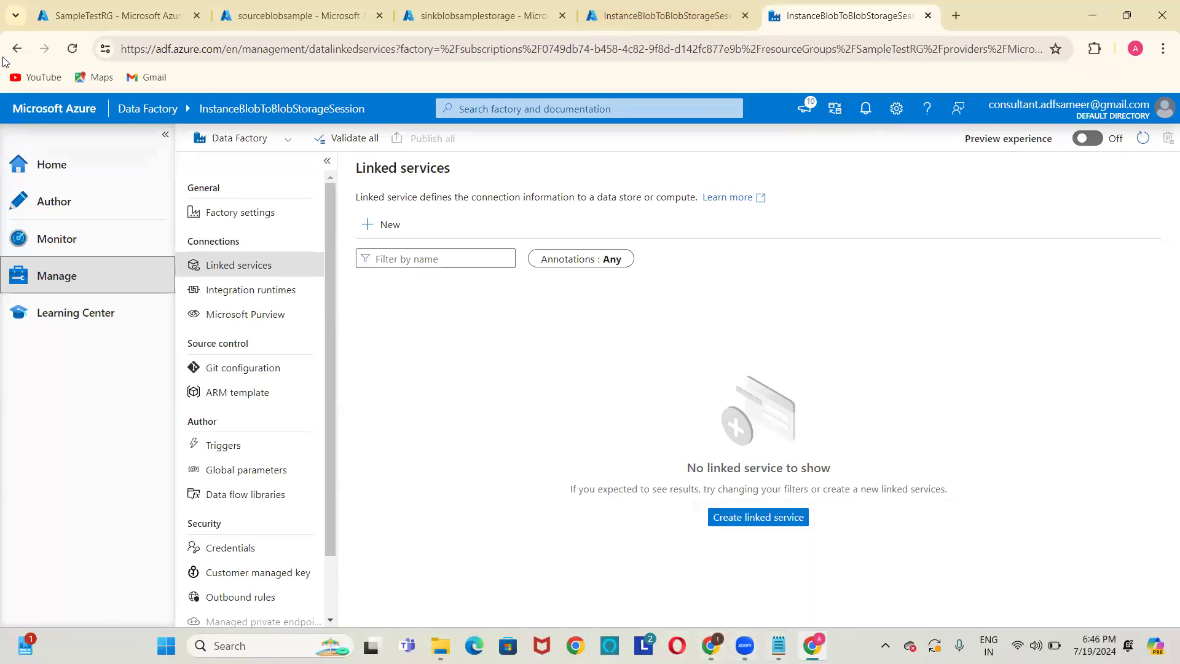
pyautogui.click(403, 224)
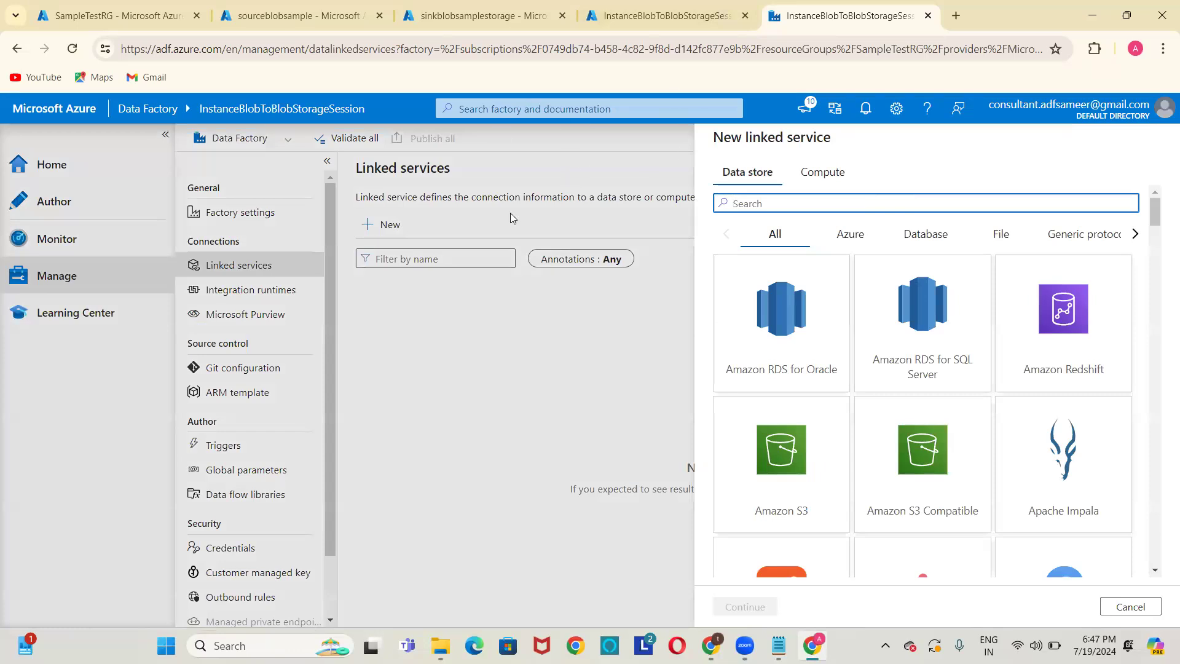
# Compare the source container holding airlines.csv, then filter data stores by 'blob'.
pyautogui.click(243, 20)
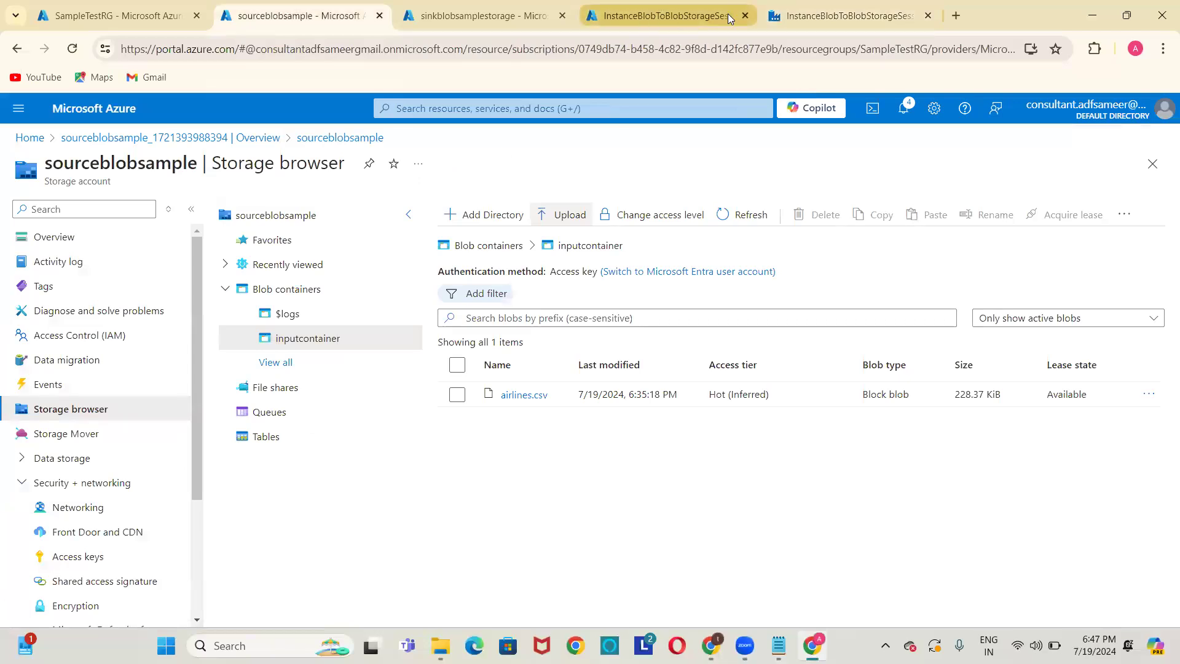
pyautogui.click(840, 15)
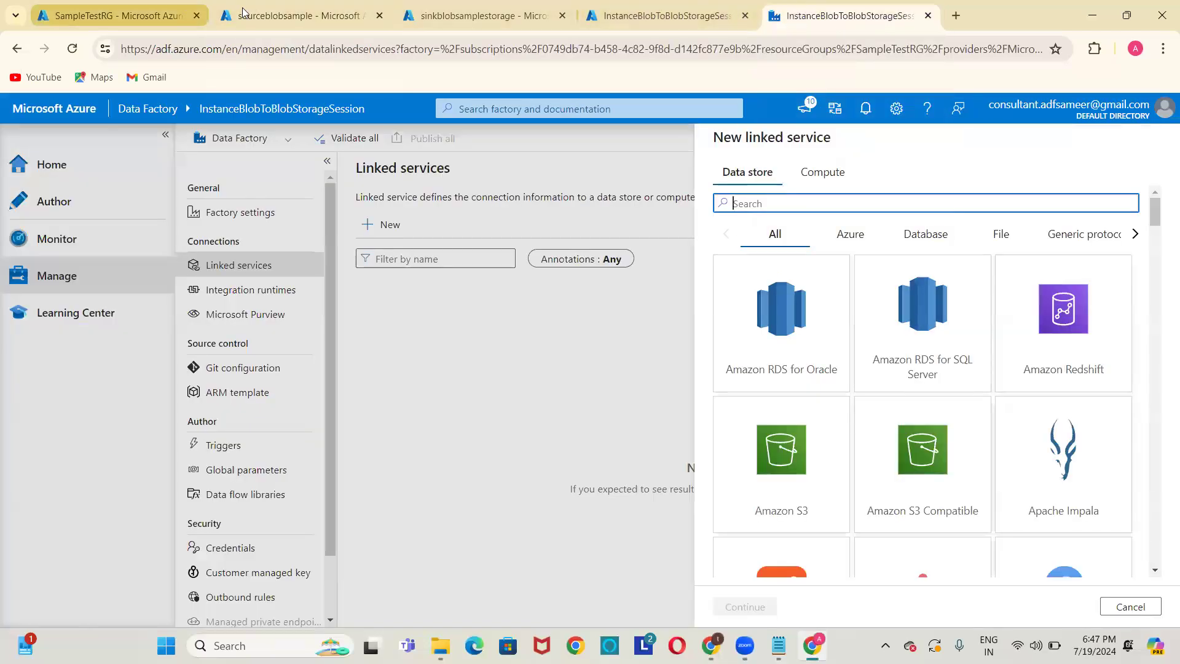
pyautogui.click(263, 13)
pyautogui.click(827, 13)
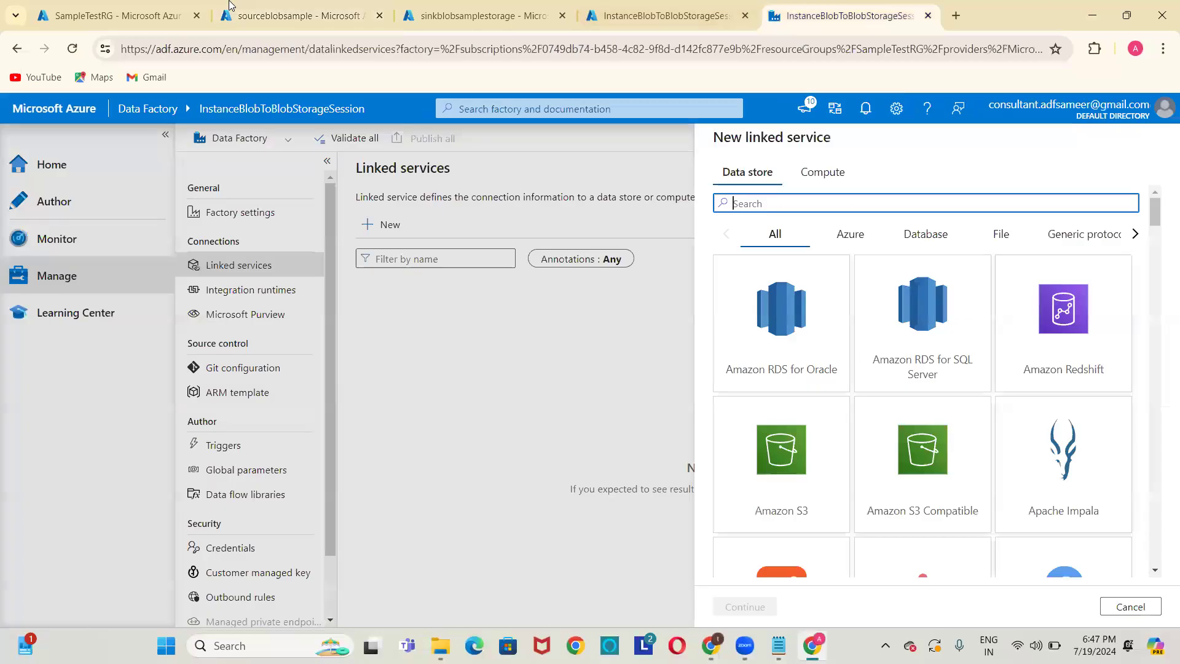
pyautogui.click(263, 14)
pyautogui.click(848, 15)
pyautogui.click(293, 25)
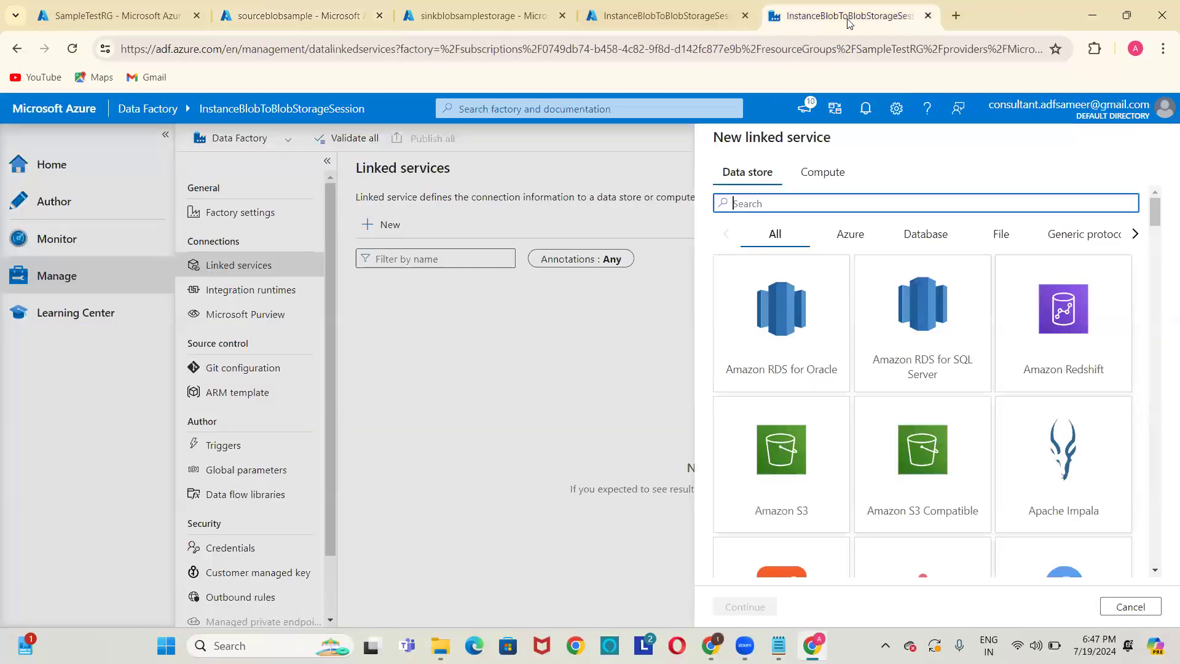
pyautogui.click(848, 16)
pyautogui.write('blob')
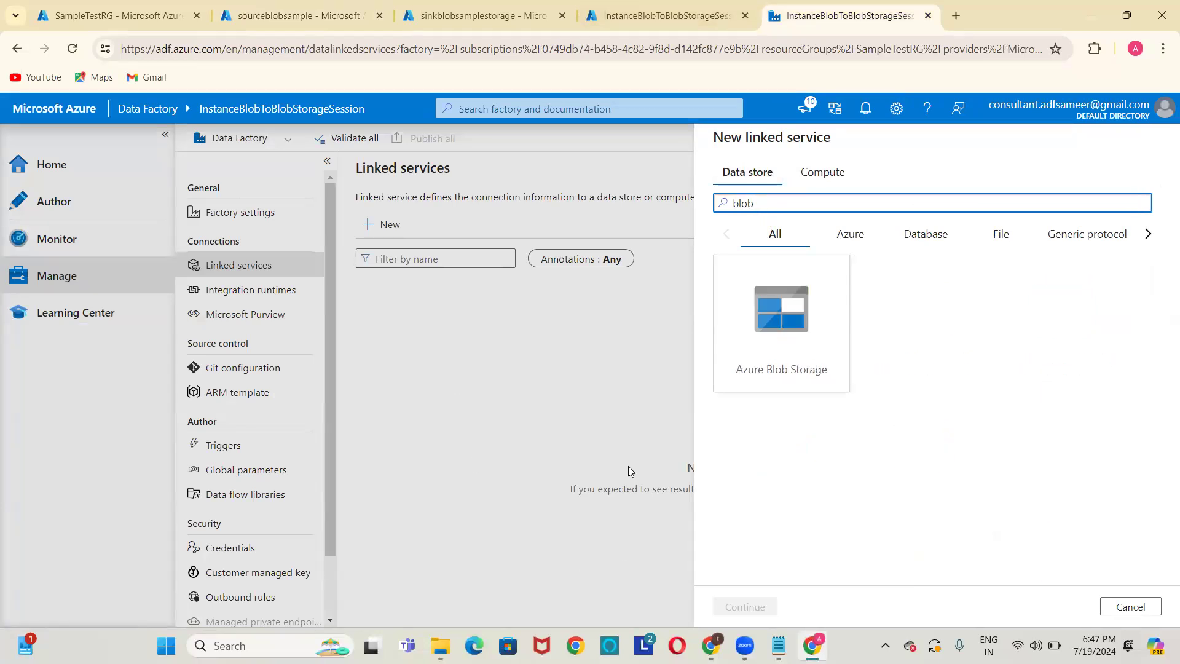
# Choose Azure Blob Storage and name the linked service LS_BLOB_SOURCE.
pyautogui.click(771, 327)
pyautogui.doubleClick(772, 326)
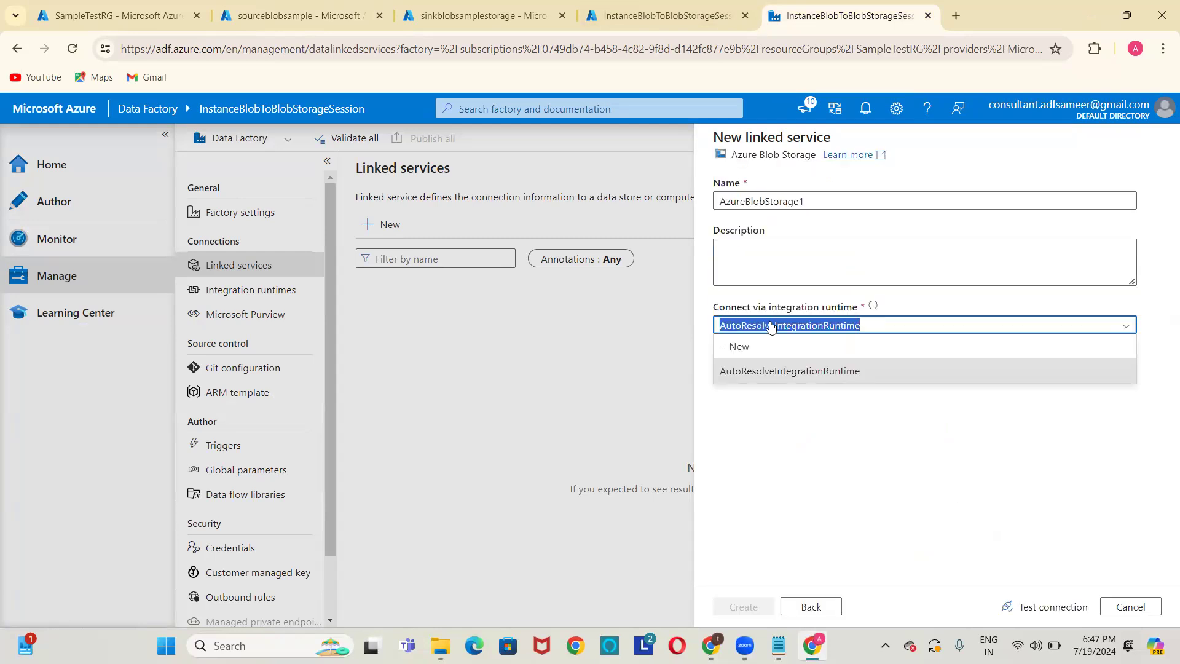
pyautogui.click(854, 196)
pyautogui.hotkey('ctrl', 'a')
pyautogui.press('BackSpace')
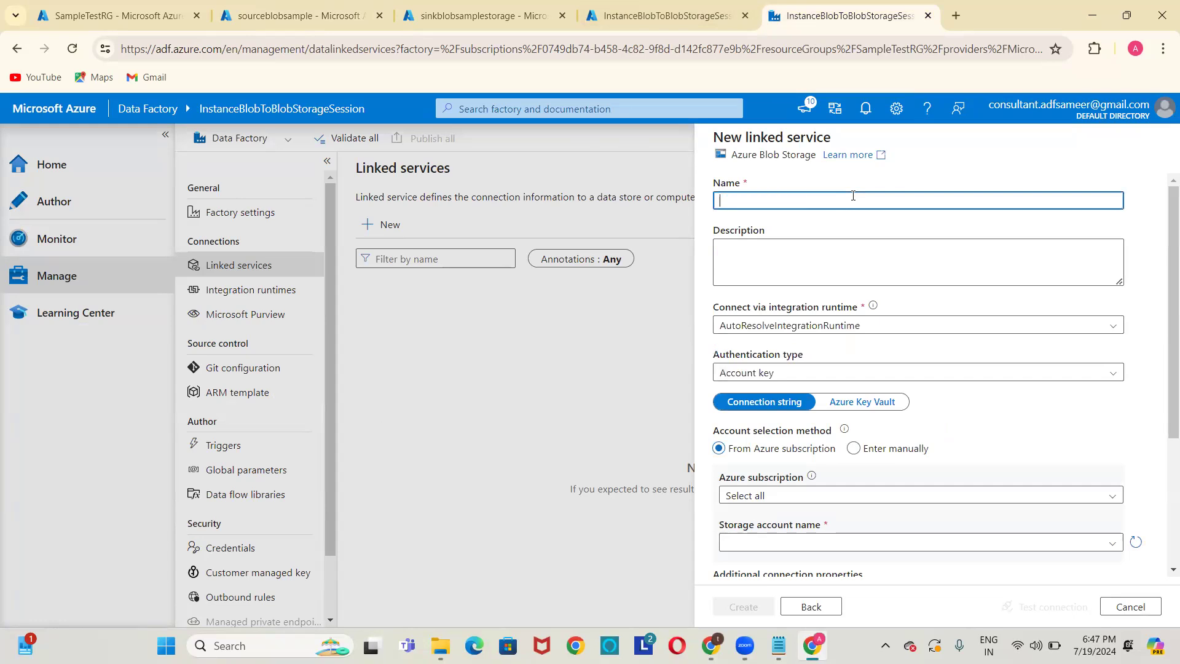
pyautogui.write('LS_')
pyautogui.hotkey('shift', 'Left')
pyautogui.hotkey('shift', 'Left')
pyautogui.hotkey('shift', 'Left')
pyautogui.press('BackSpace')
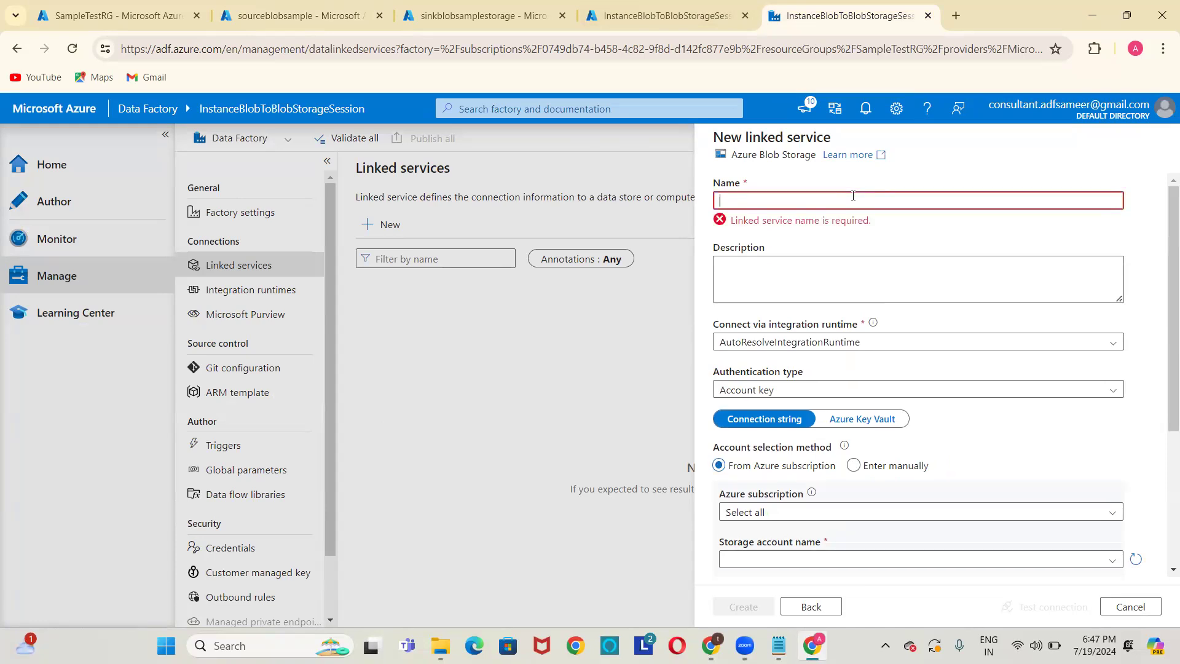
pyautogui.write('LS_BLOB_SOURCE')
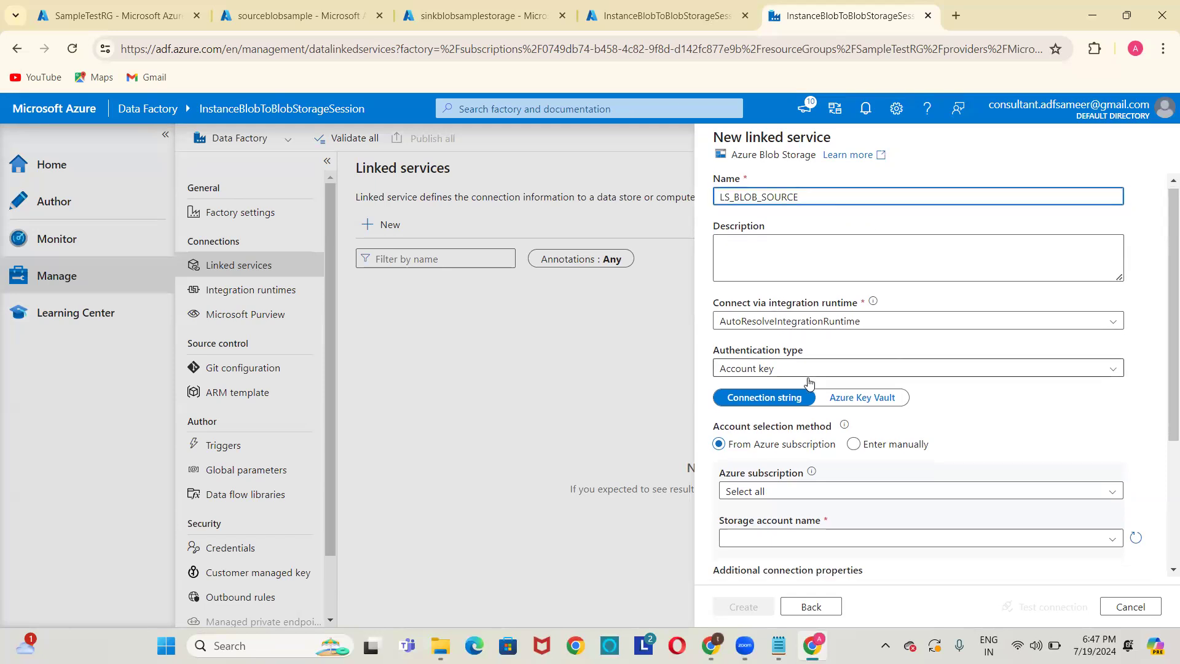
# Review the LS_BLOB_SOURCE name parts and open the Azure subscription list.
pyautogui.scroll(-3, 805, 382)
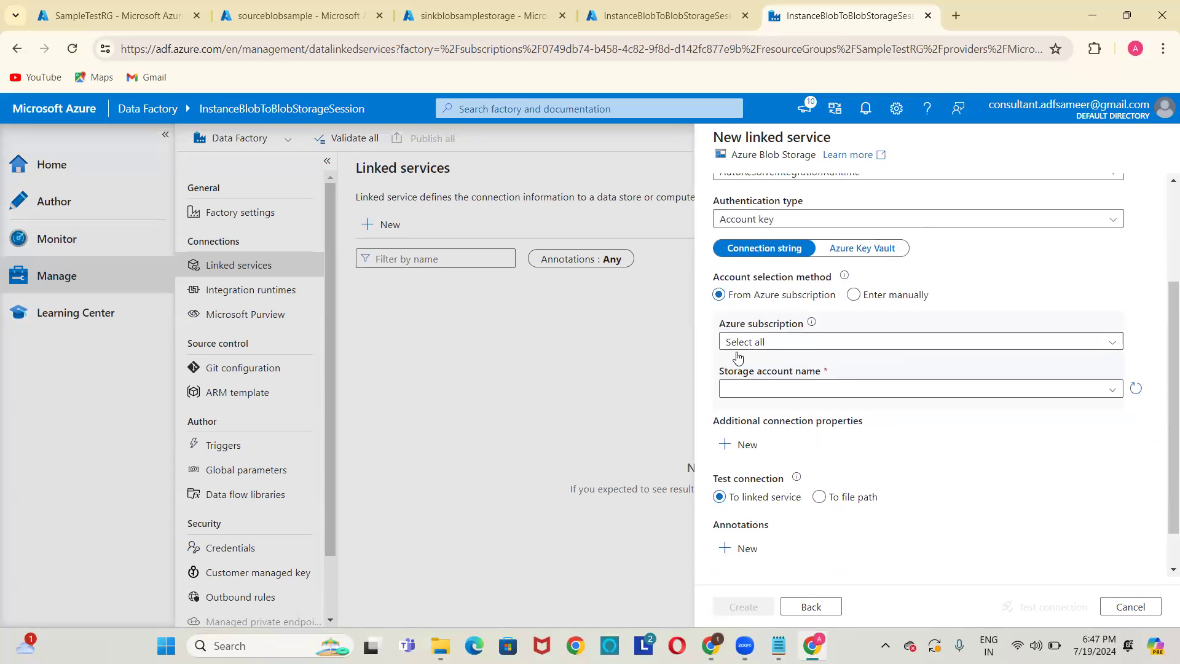
pyautogui.scroll(3, 760, 230)
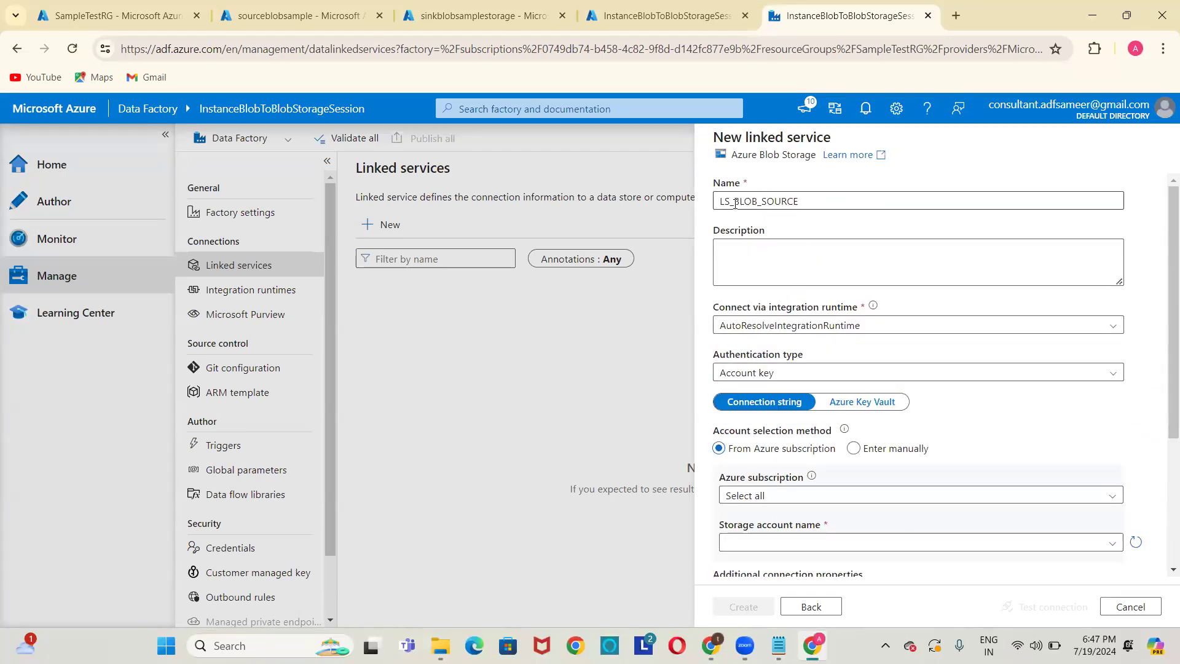
pyautogui.moveTo(719, 203); pyautogui.dragTo(733, 201)
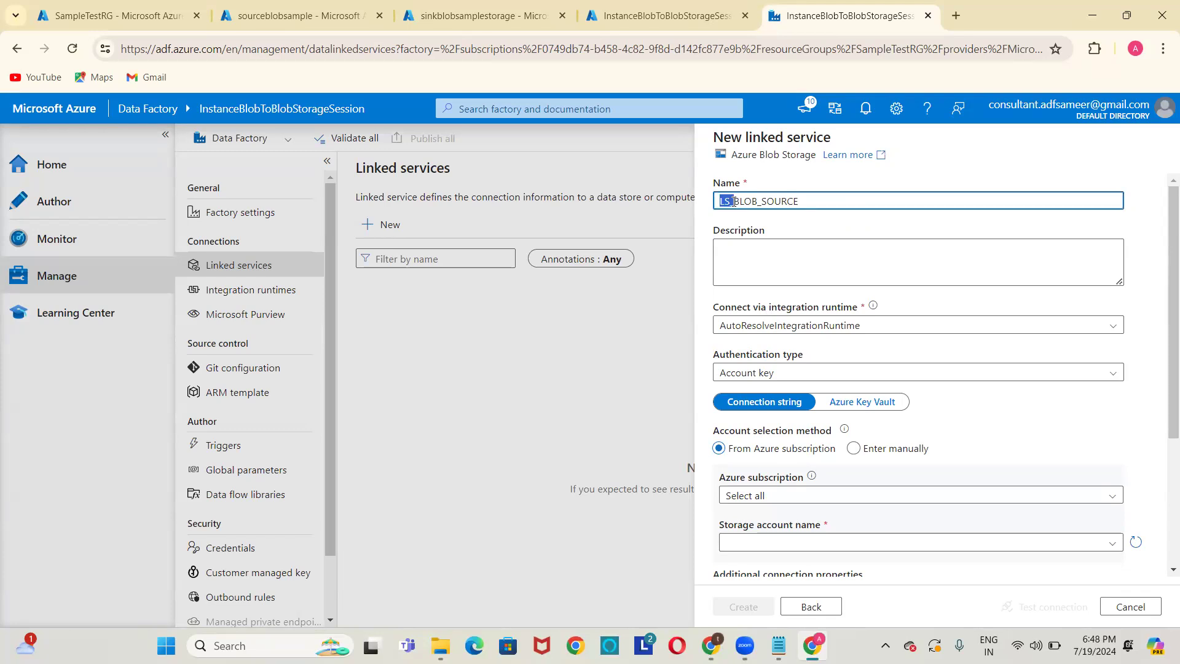
pyautogui.click(736, 201)
pyautogui.moveTo(736, 201); pyautogui.dragTo(762, 201)
pyautogui.click(771, 200)
pyautogui.moveTo(767, 201); pyautogui.dragTo(798, 201)
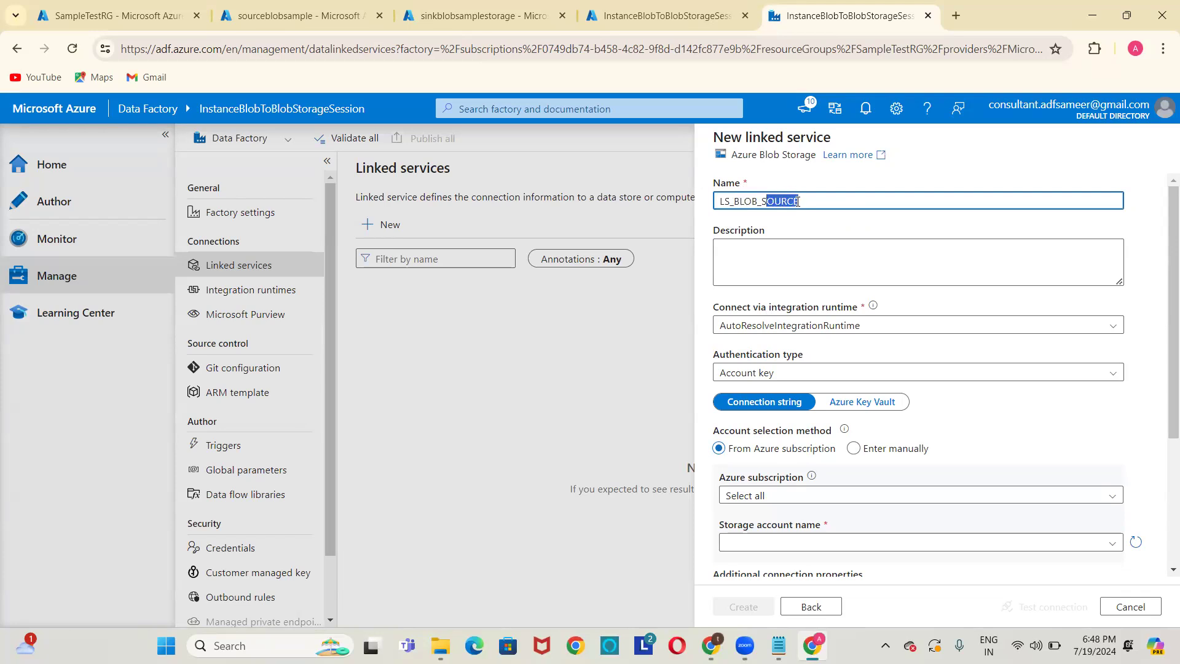
pyautogui.scroll(-2, 787, 381)
pyautogui.click(825, 342)
# Select the available Azure subscription and the sourceblobsample storage account.
pyautogui.click(782, 387)
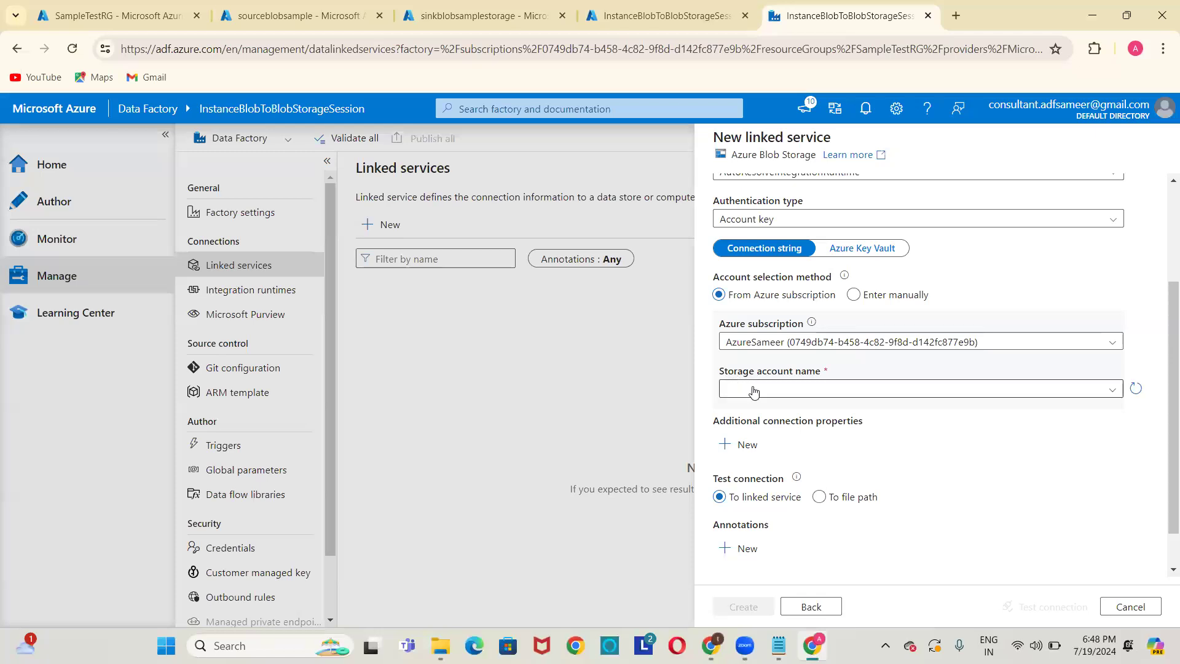
pyautogui.click(800, 397)
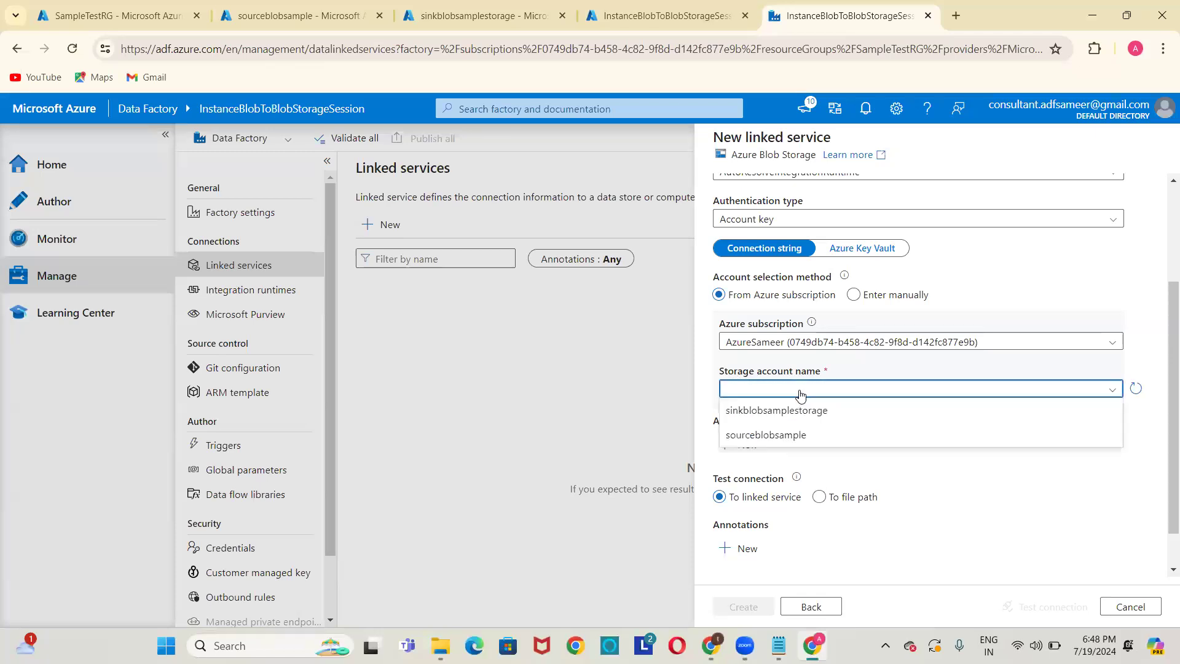
pyautogui.click(262, 17)
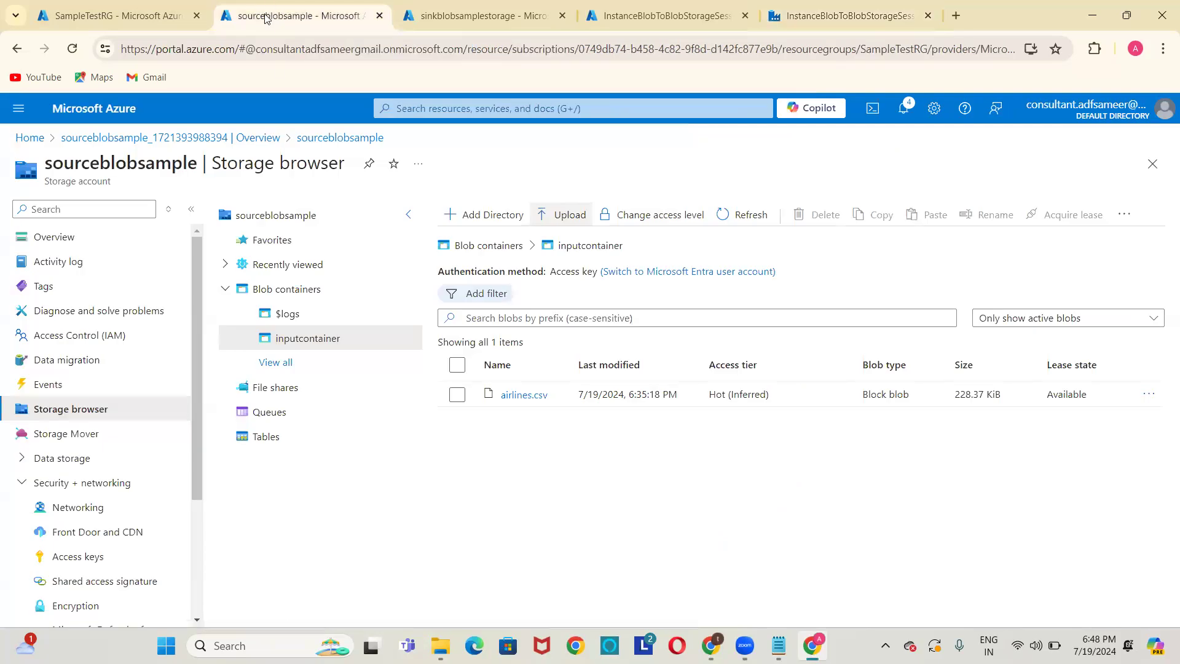
pyautogui.click(861, 16)
pyautogui.click(812, 389)
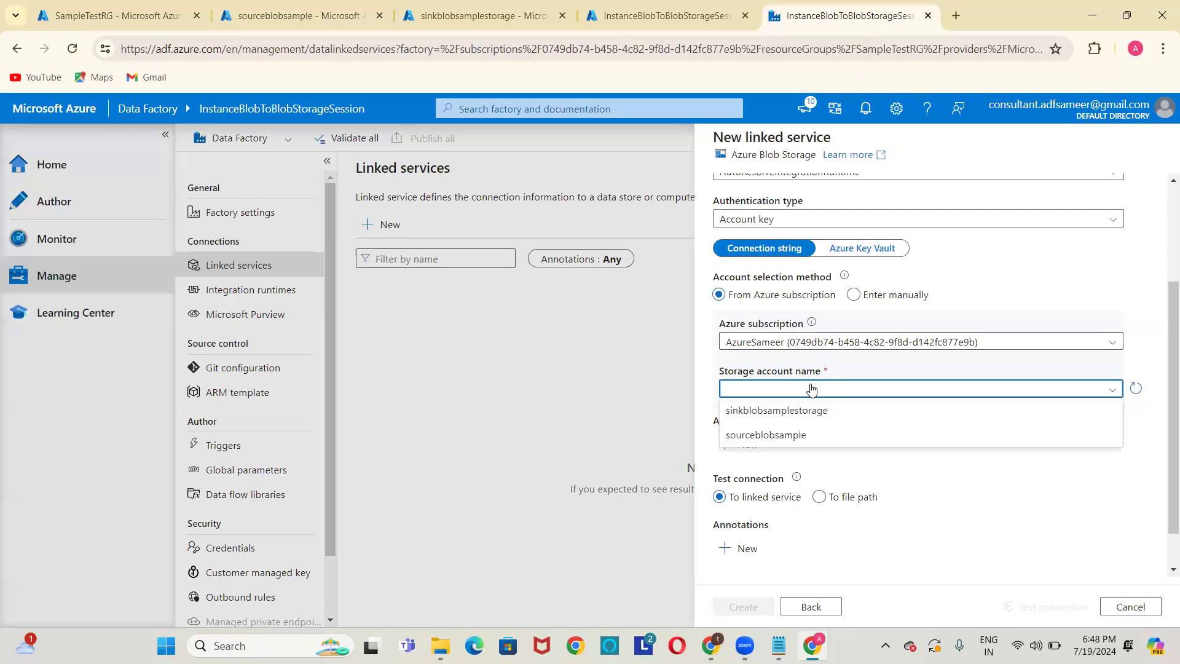
pyautogui.click(785, 434)
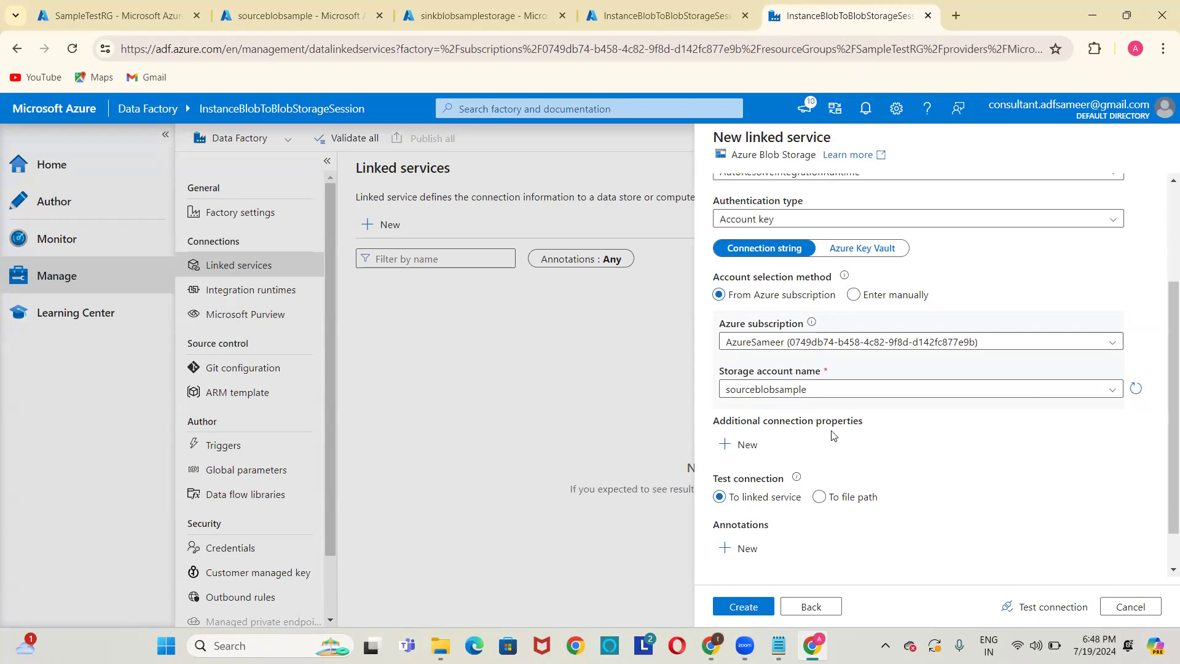
# Test the connection and create the LS_BLOB_SOURCE linked service.
pyautogui.click(1066, 612)
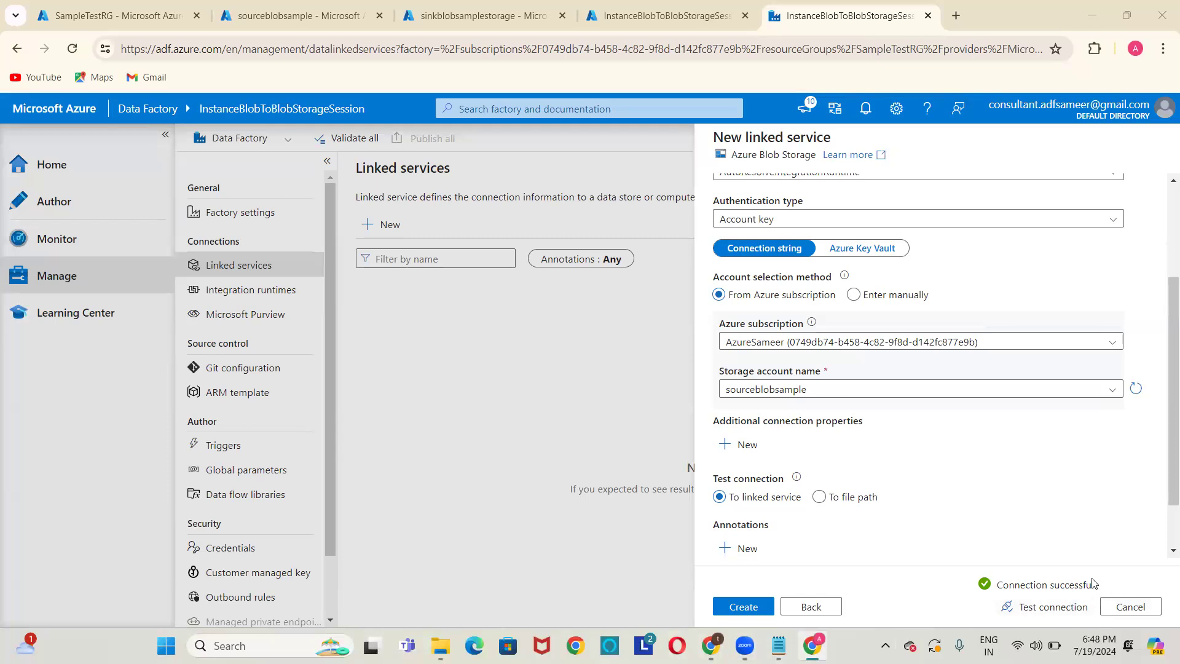
pyautogui.click(770, 606)
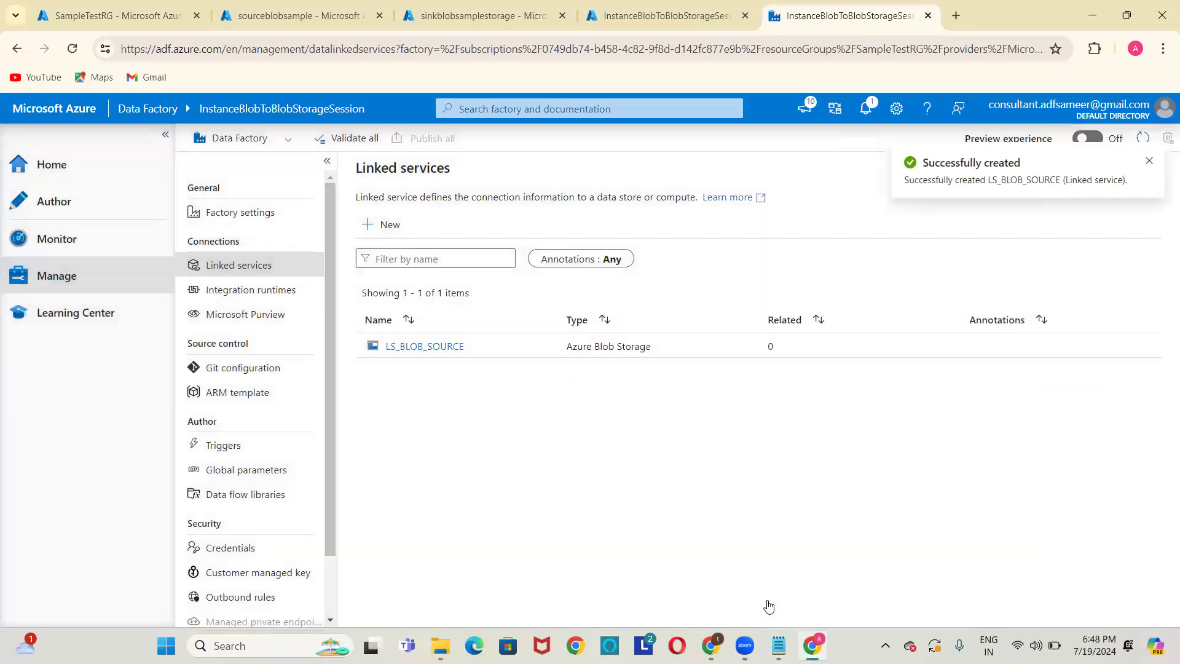
pyautogui.click(381, 237)
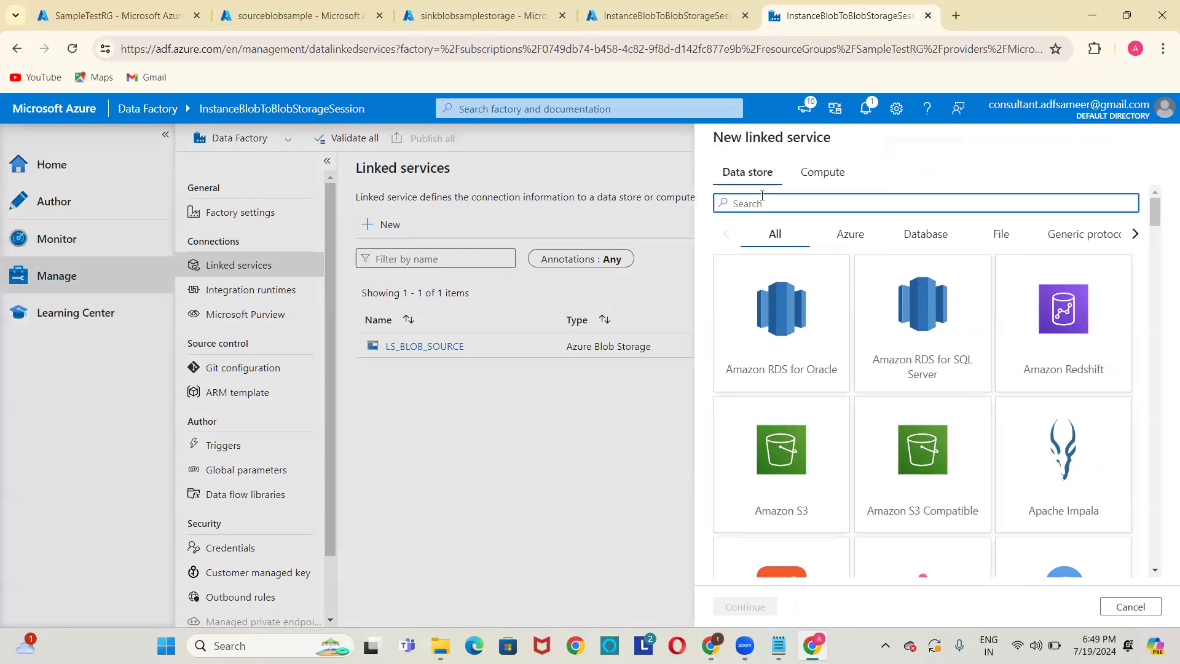
# Start another Azure Blob Storage linked service named LS_BLOB_TARGET.
pyautogui.write('Blob')
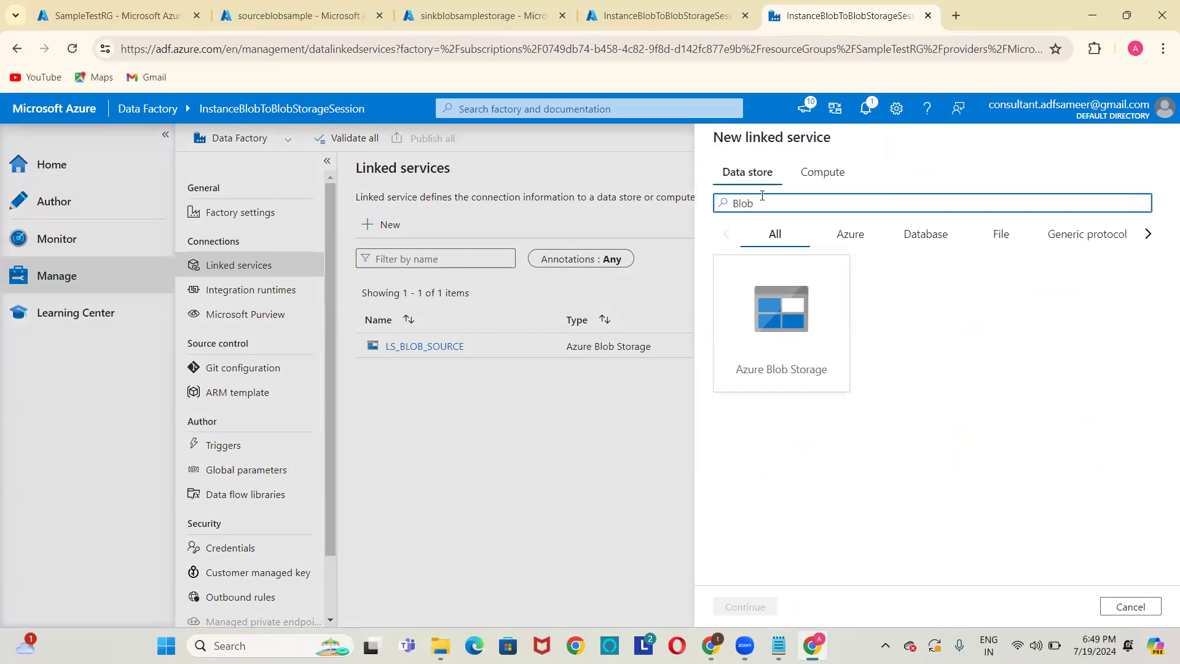
pyautogui.doubleClick(794, 325)
pyautogui.hotkey('ctrl', 'a')
pyautogui.press('BackSpace')
pyautogui.write('LS_BL')
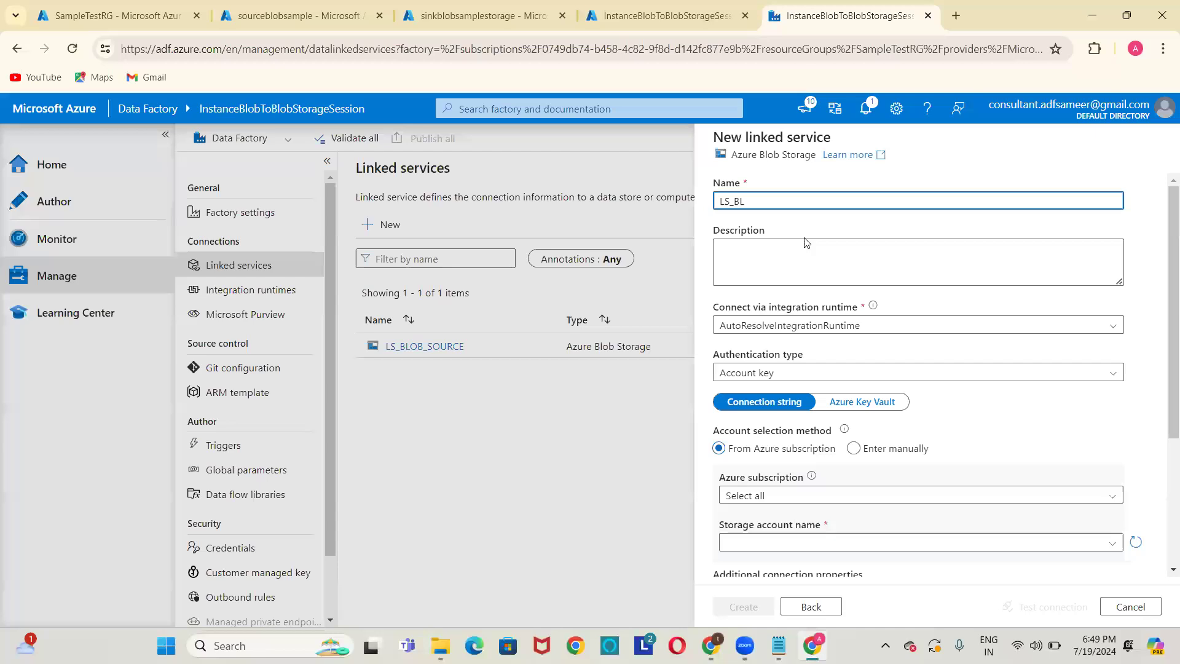
pyautogui.write('OLB_SINK')
pyautogui.press('BackSpace')
pyautogui.press('BackSpace')
pyautogui.press('BackSpace')
pyautogui.press('BackSpace')
pyautogui.write('TARGET')
# Connect LS_BLOB_TARGET to sinkblobsamplestorage, test the connection, and create it.
pyautogui.click(807, 498)
pyautogui.click(803, 540)
pyautogui.scroll(-3, 799, 540)
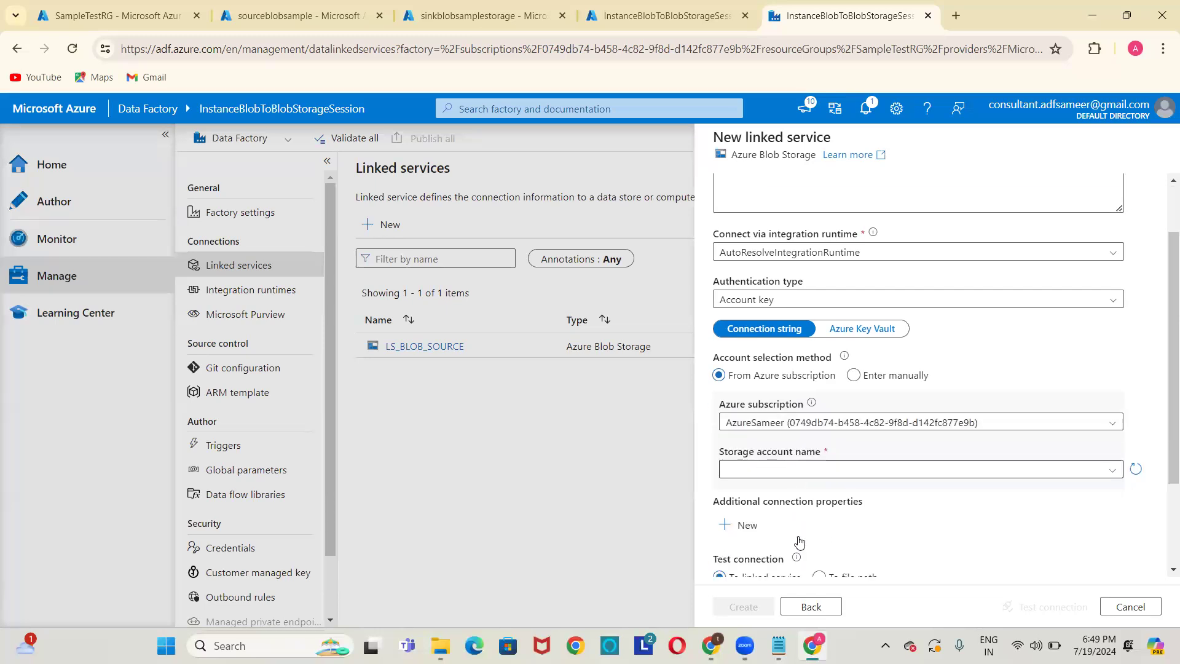
pyautogui.click(780, 389)
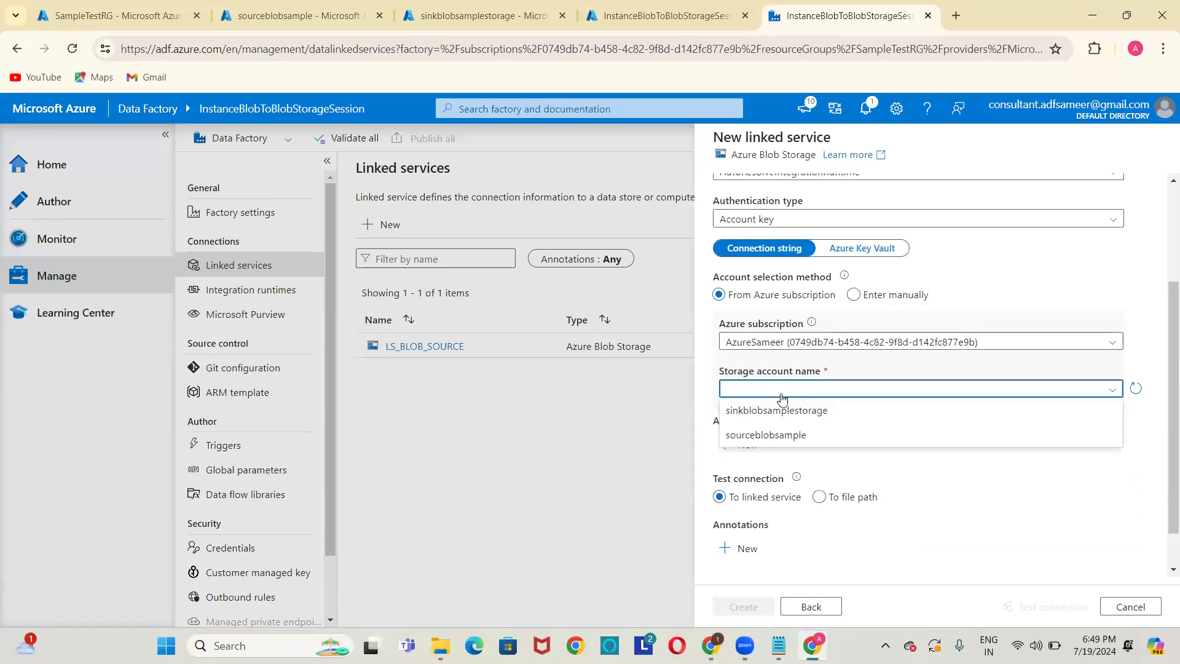
pyautogui.click(747, 413)
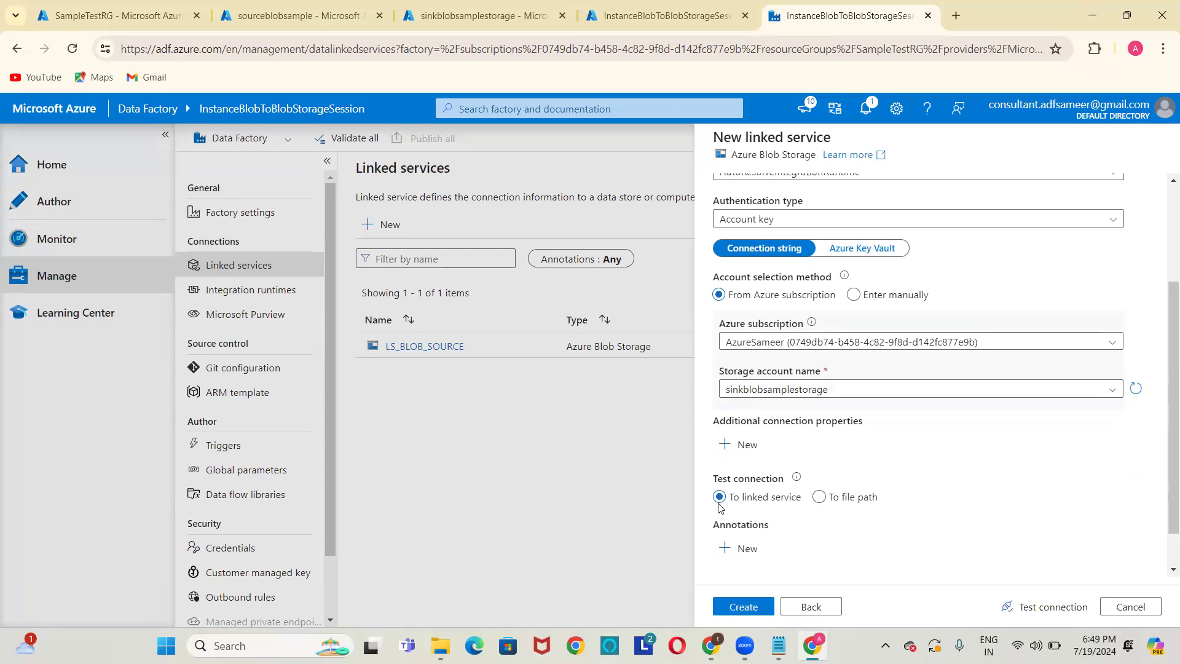
pyautogui.click(1019, 608)
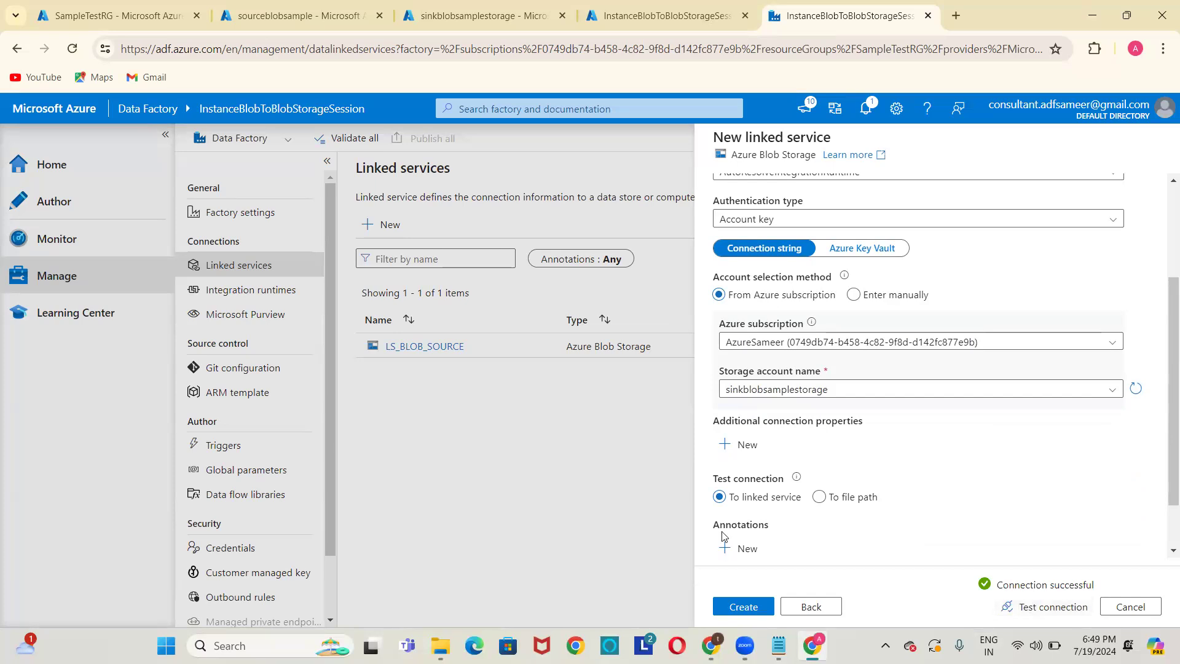
pyautogui.click(756, 607)
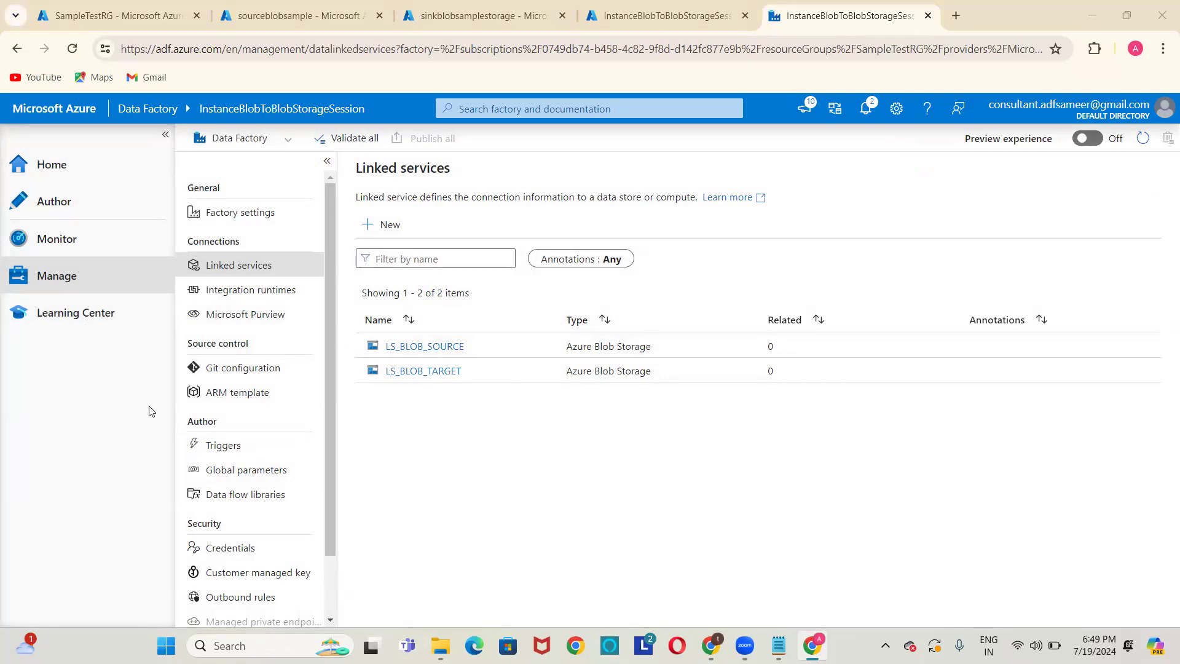
pyautogui.click(54, 209)
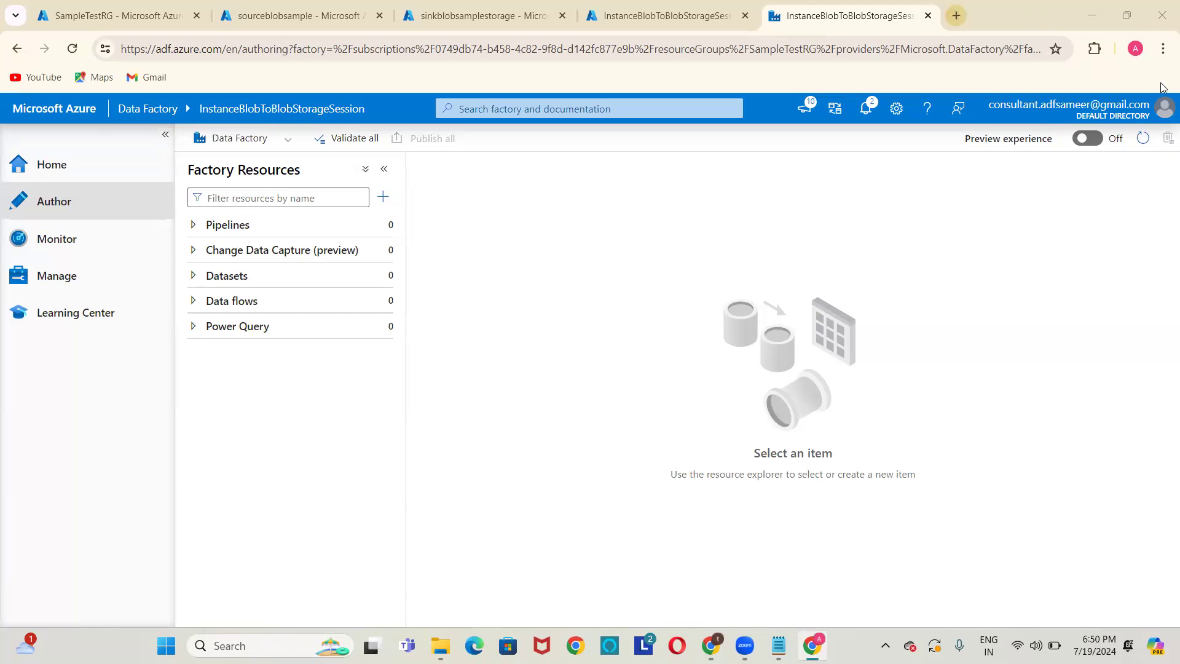
# Open the Pipelines options in Factory Resources to add a pipeline.
pyautogui.click(389, 226)
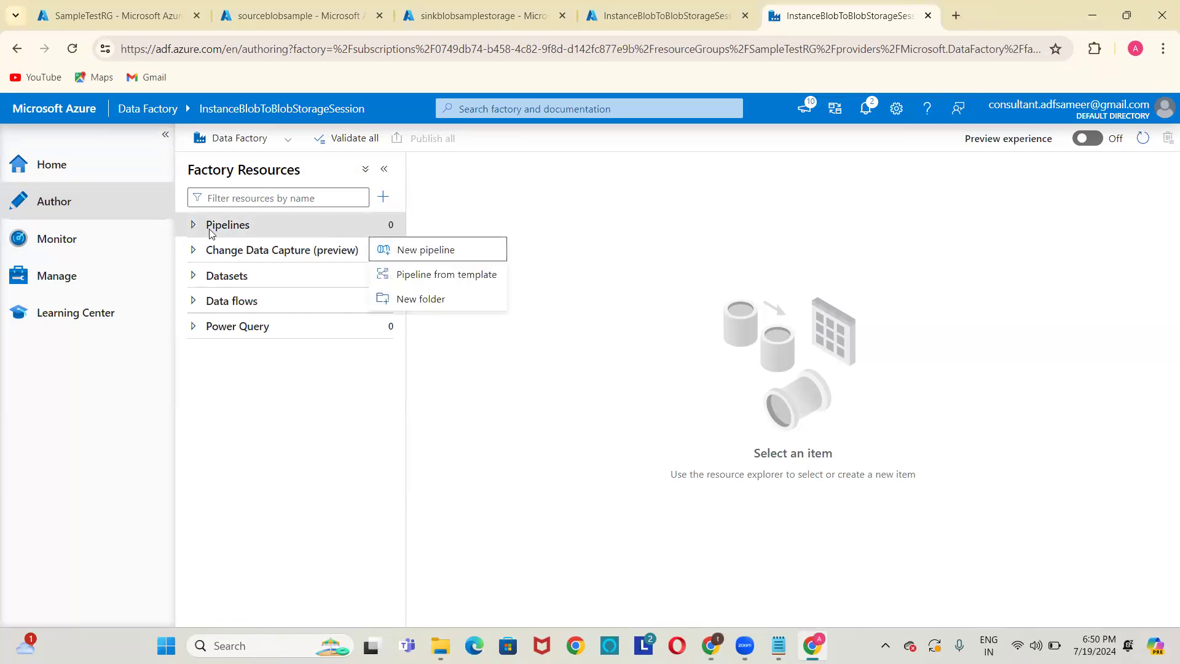
# Create a new pipeline named PL_BLOB_TO_BLOB_COPY.
pyautogui.click(421, 257)
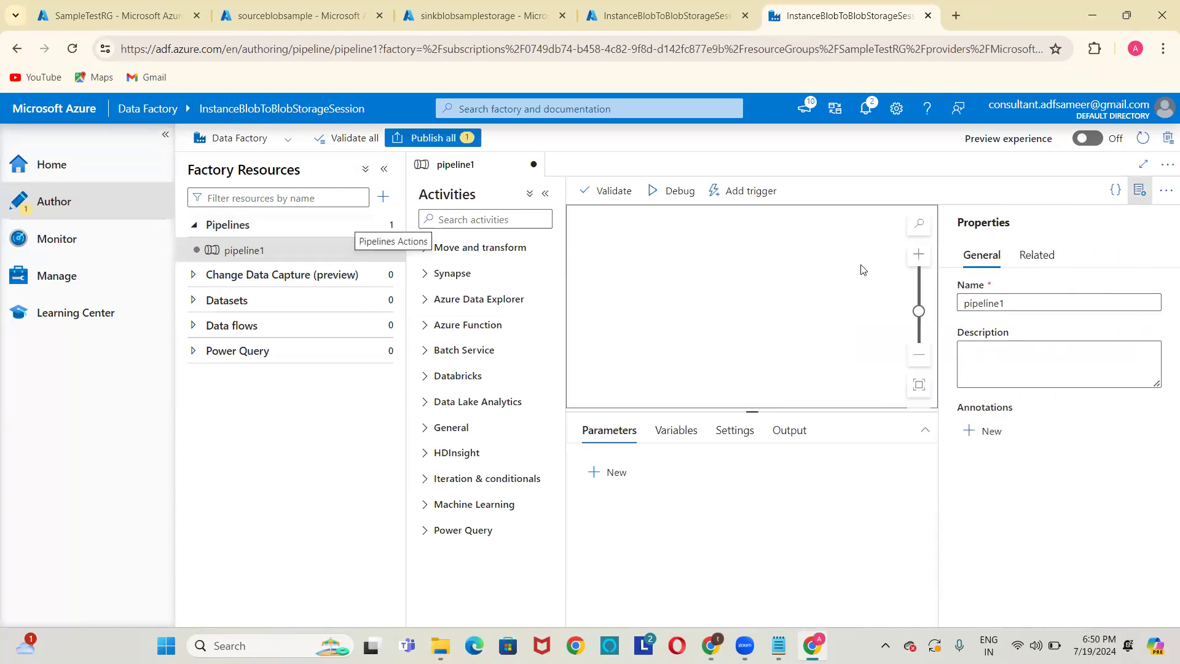
pyautogui.click(1052, 301)
pyautogui.doubleClick(1052, 300)
pyautogui.write('PL_')
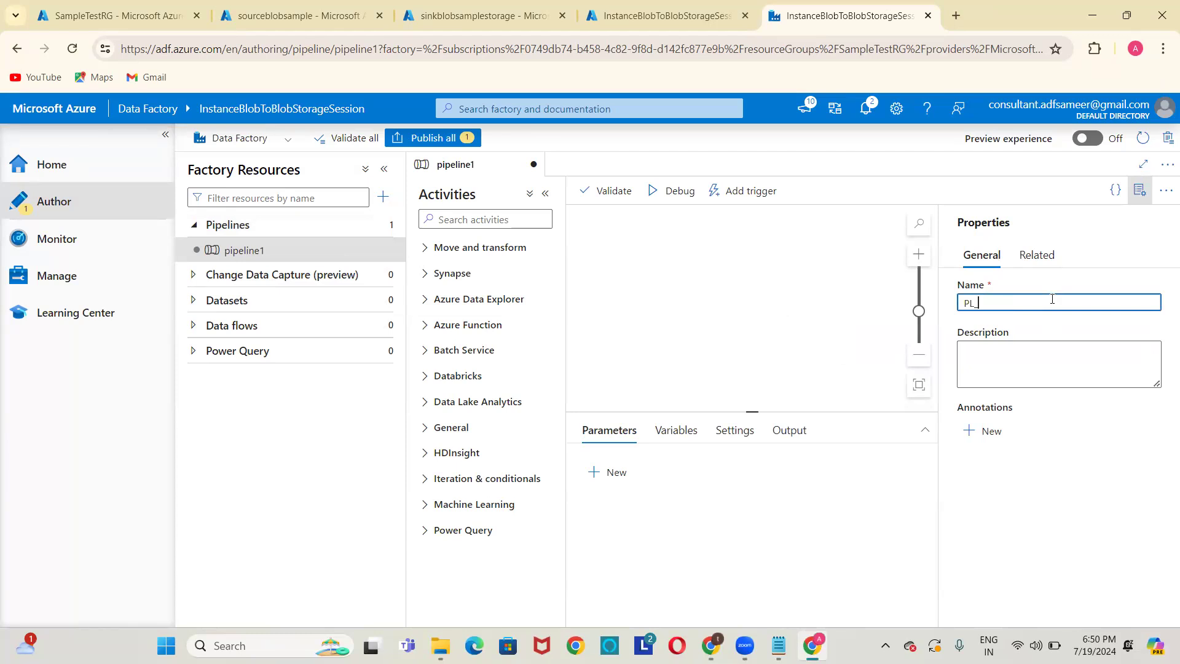
pyautogui.write('BLOB_TO_BLOB')
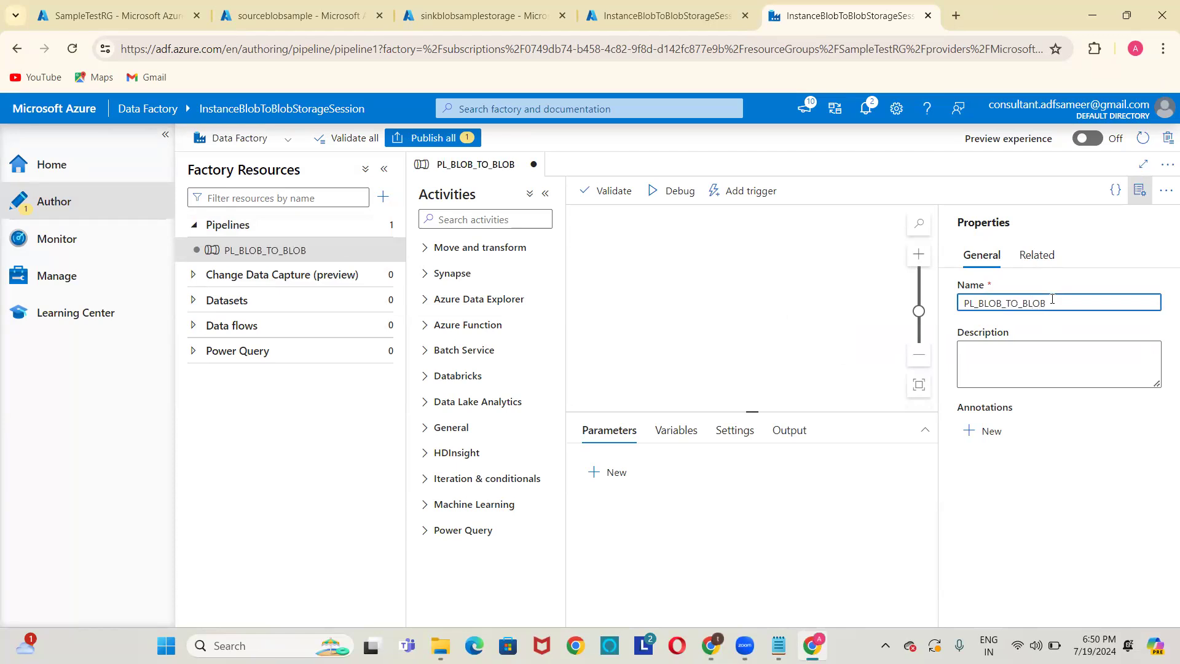
pyautogui.write('_TRANSG')
pyautogui.press('BackSpace')
pyautogui.write('FER')
pyautogui.press('BackSpace')
pyautogui.press('BackSpace')
pyautogui.press('BackSpace')
pyautogui.press('BackSpace')
pyautogui.press('BackSpace')
pyautogui.press('BackSpace')
pyautogui.press('BackSpace')
pyautogui.press('BackSpace')
pyautogui.write('COPY')
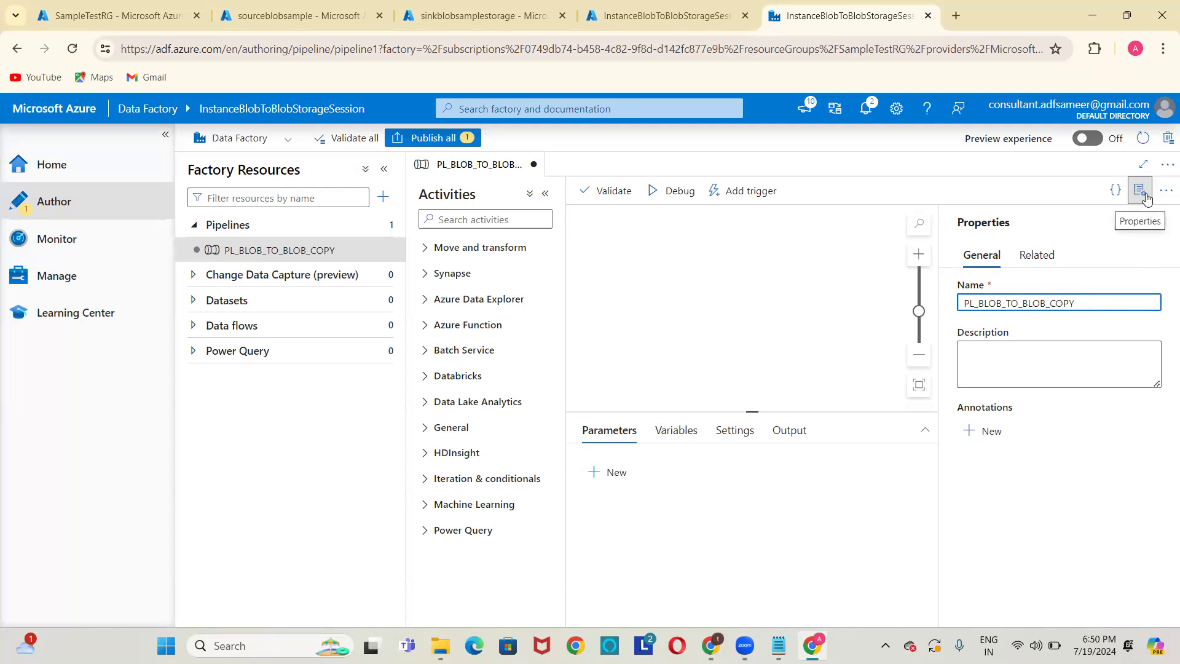
pyautogui.click(1141, 191)
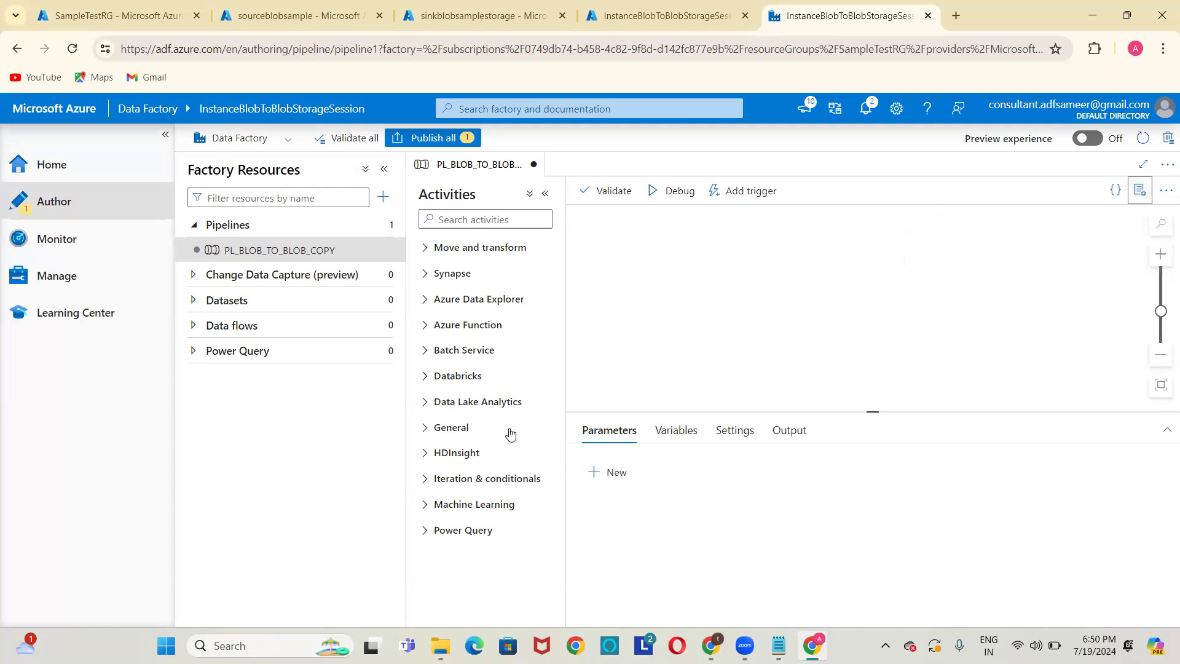
# Compare the source input container and the sink storage page in the portal.
pyautogui.click(294, 7)
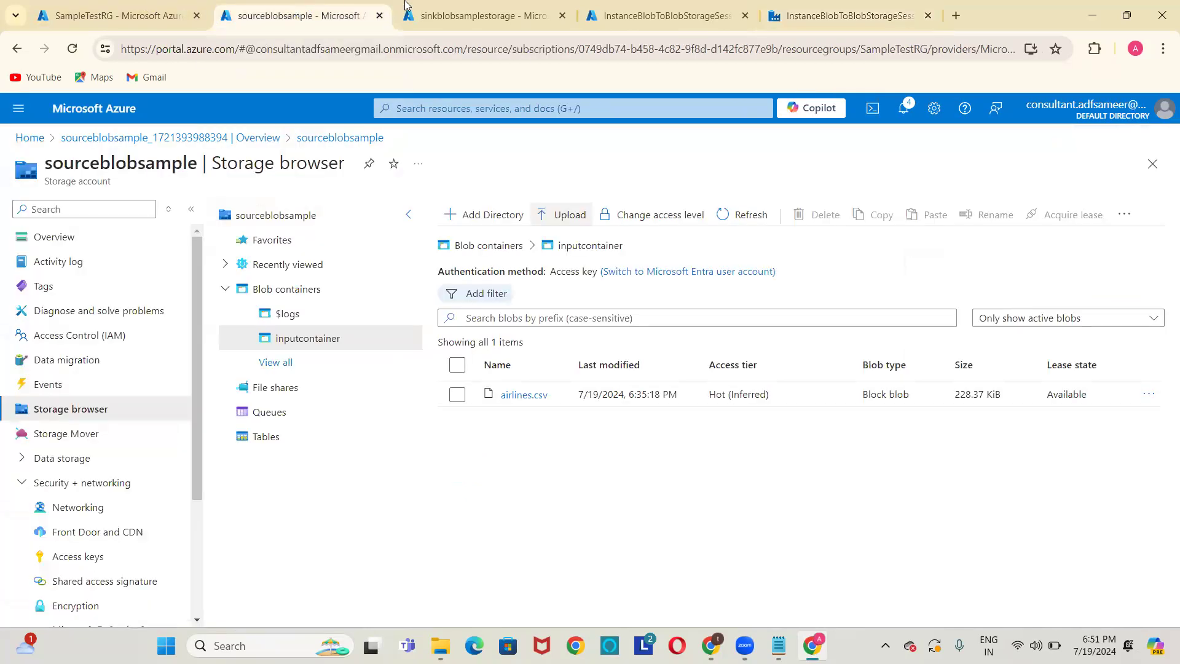
pyautogui.click(467, 6)
pyautogui.click(346, 12)
pyautogui.click(470, 8)
pyautogui.click(345, 11)
# Compare source and sink storage, ending on the empty sink output container.
pyautogui.click(449, 15)
pyautogui.click(284, 19)
pyautogui.click(467, 6)
pyautogui.click(301, 15)
pyautogui.click(479, 14)
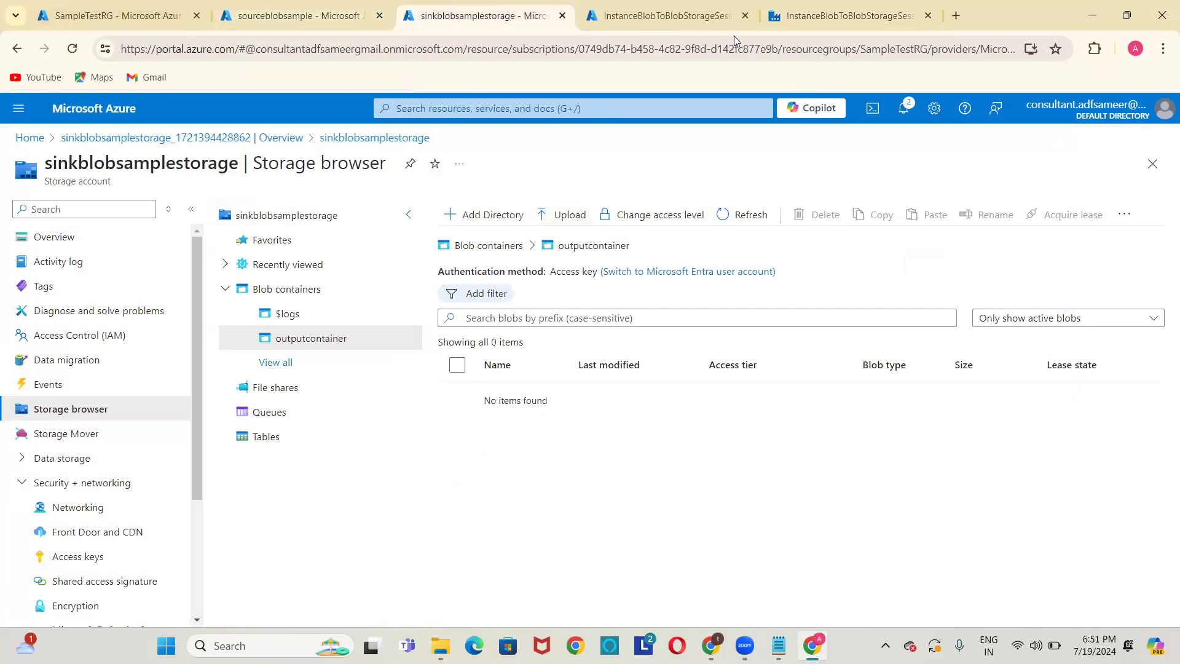
# Add a Copy data activity from Move and transform onto the pipeline canvas.
pyautogui.click(794, 17)
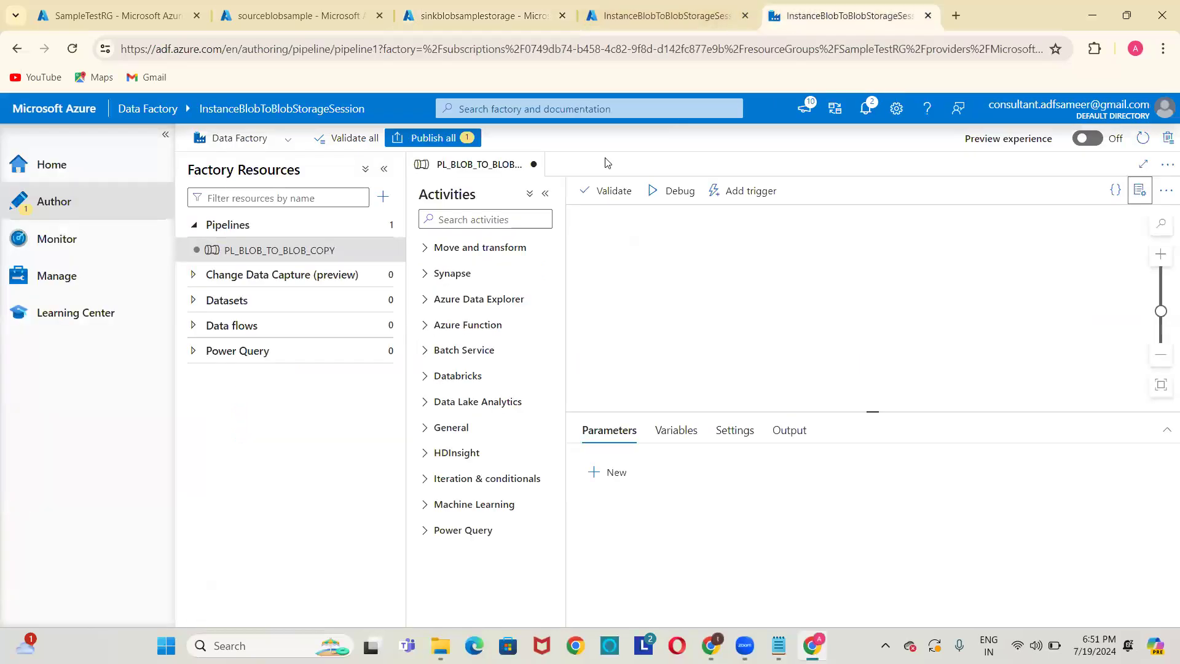
pyautogui.click(424, 252)
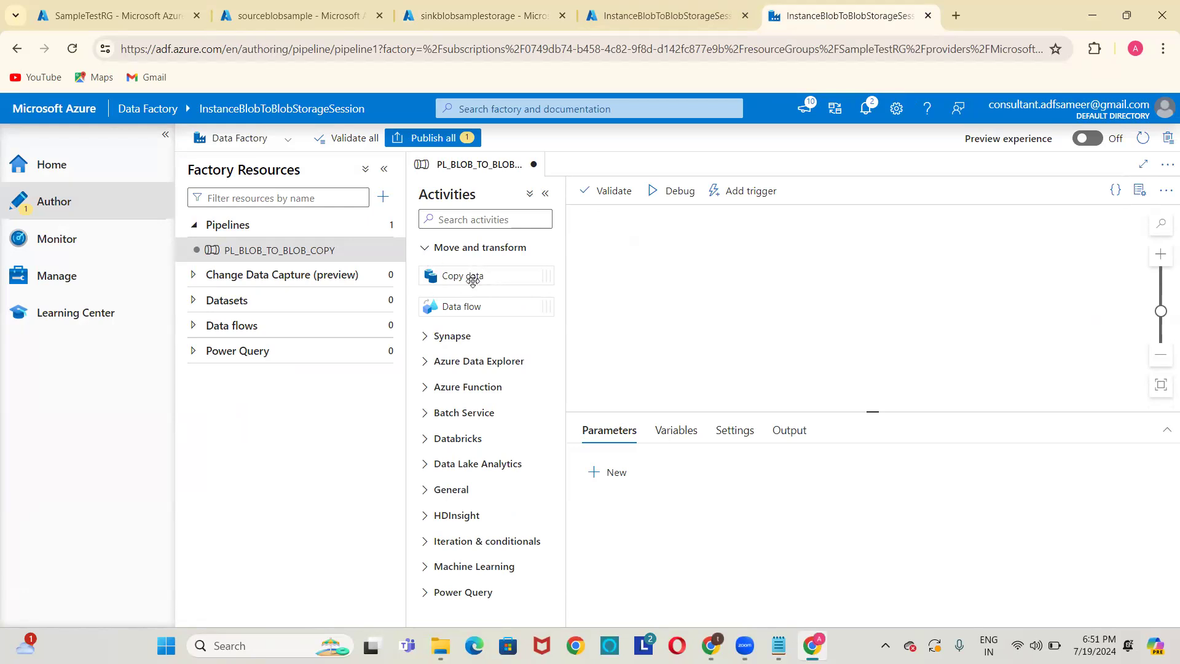
pyautogui.moveTo(472, 281); pyautogui.dragTo(743, 276)
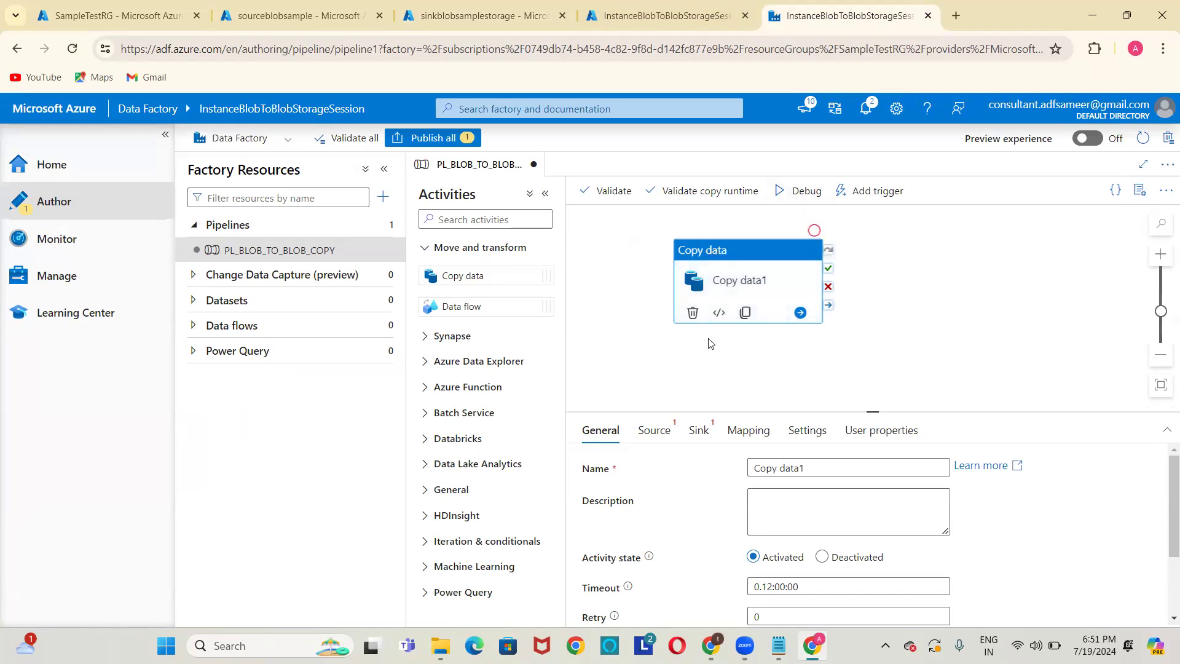
# Rename the copy activity to CopyDataFromBlobToBlob and open its Source settings.
pyautogui.click(839, 469)
pyautogui.hotkey('ctrl', 'a')
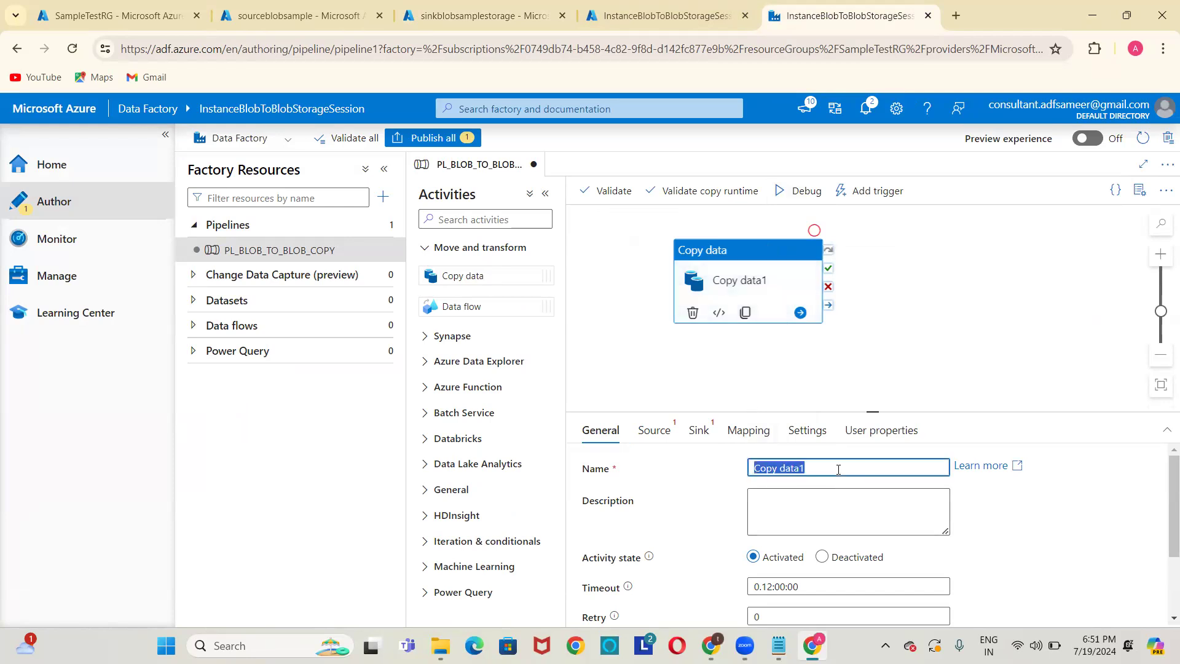
pyautogui.press('BackSpace')
pyautogui.write('CopyData')
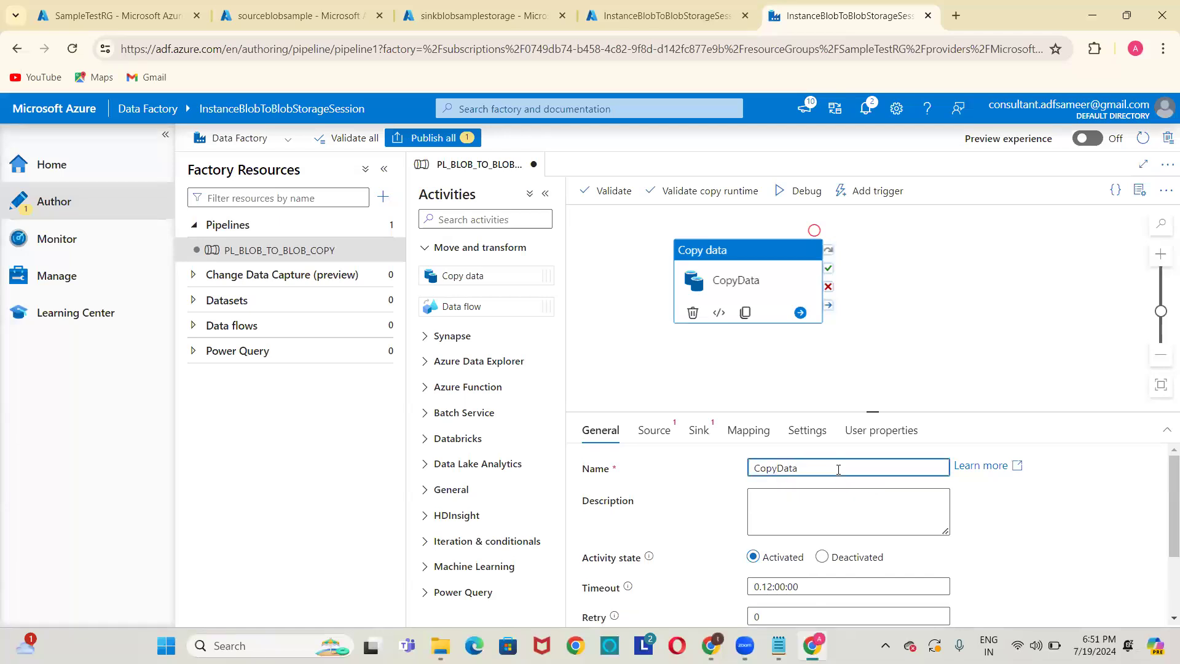
pyautogui.write('FromBlobToBlob')
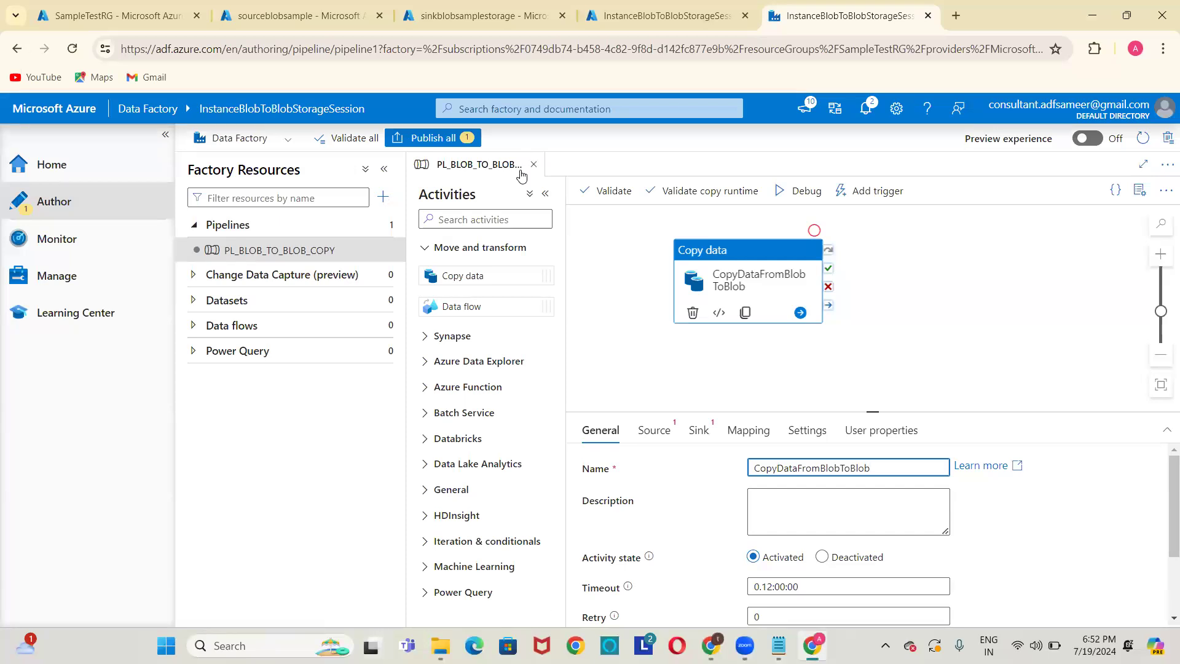
pyautogui.click(727, 252)
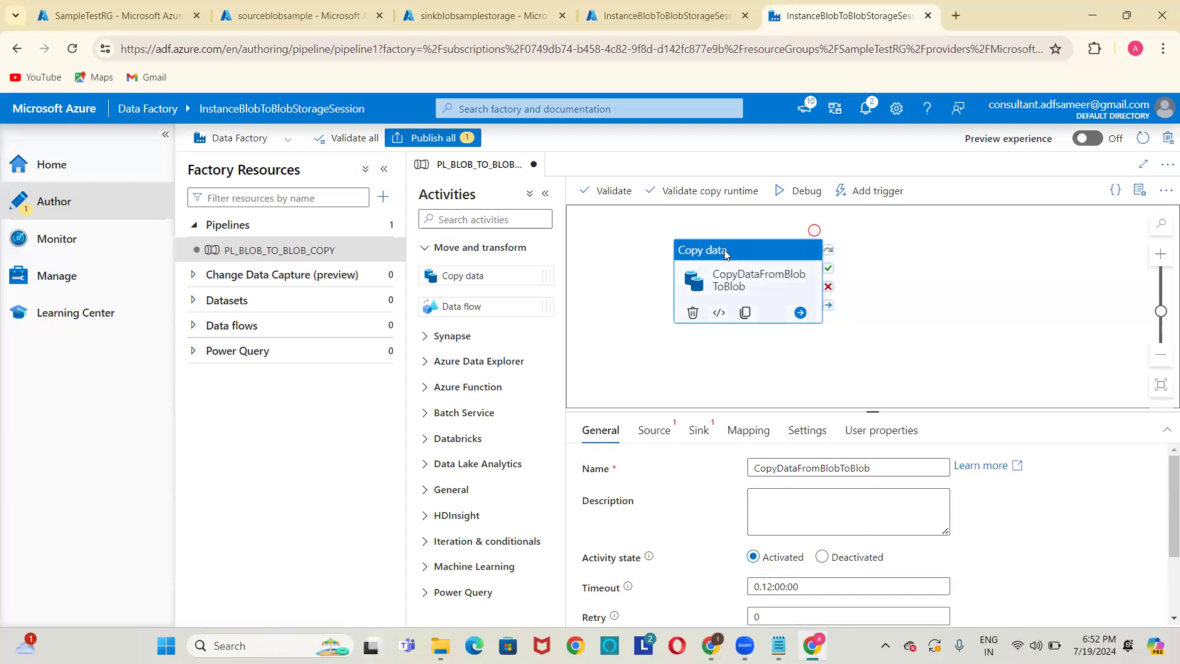
pyautogui.click(655, 430)
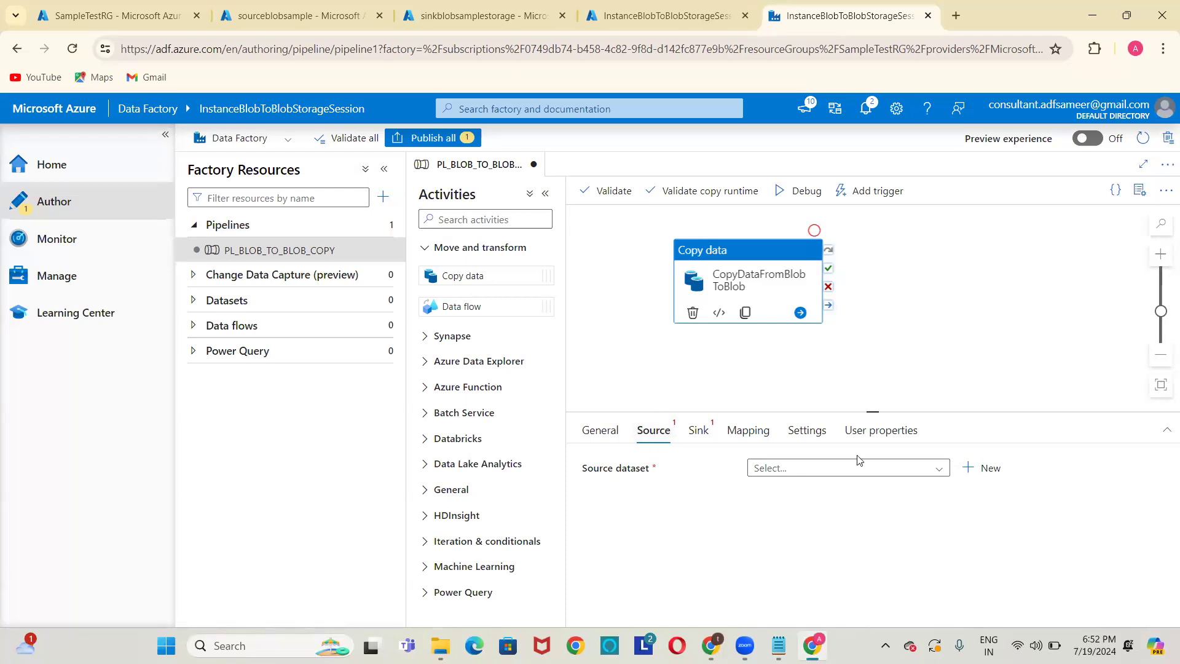
# Start a new source dataset of type Azure Blob Storage with DelimitedText format.
pyautogui.click(795, 475)
pyautogui.click(793, 475)
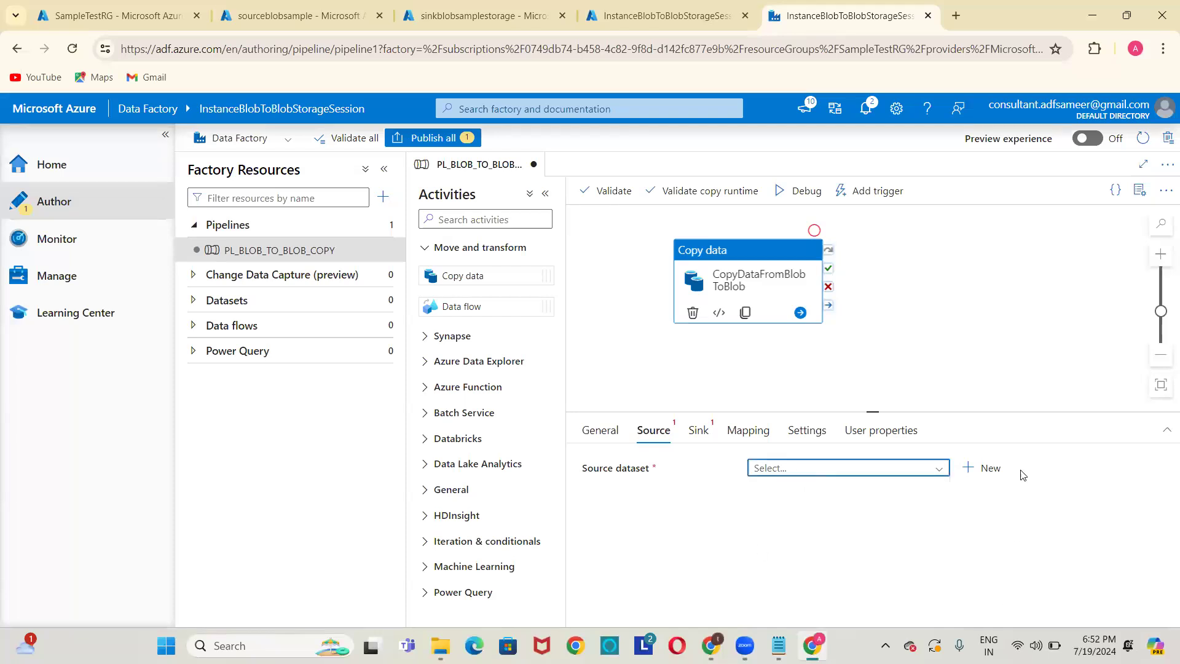
pyautogui.click(972, 469)
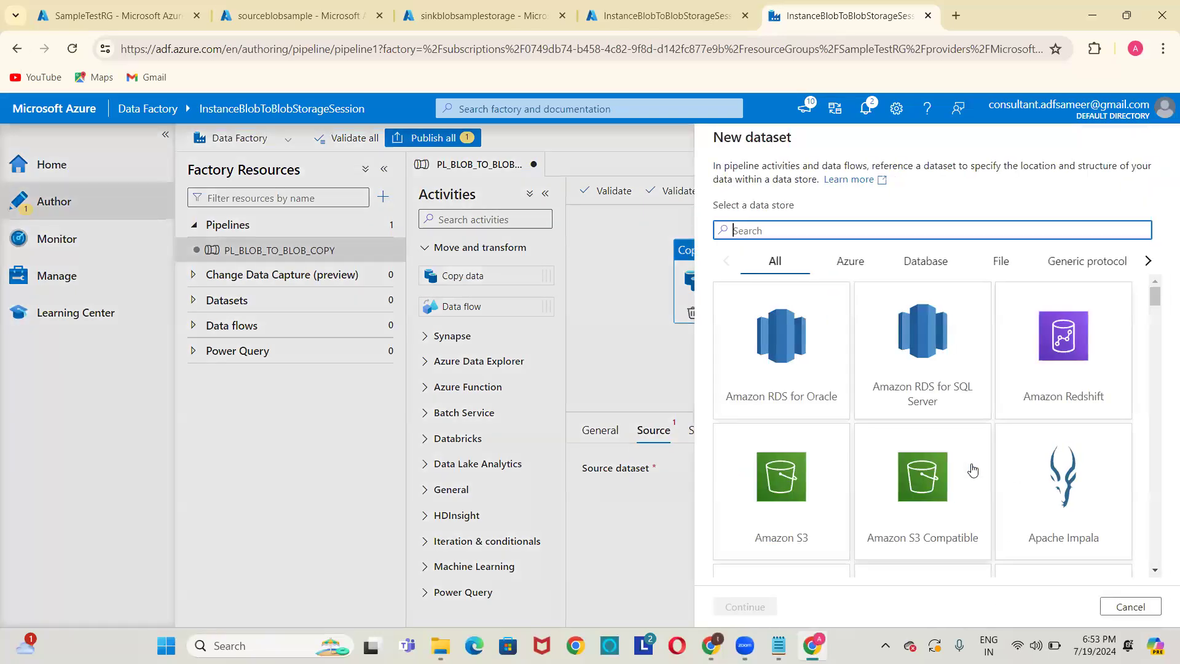
pyautogui.write('Blob')
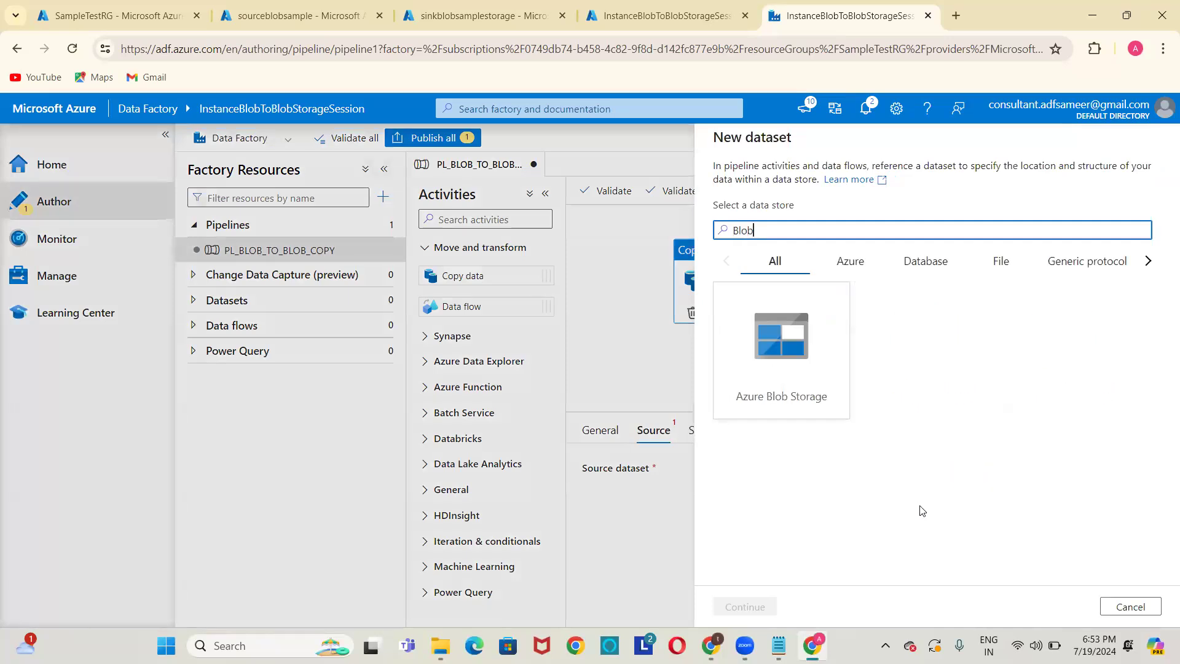
pyautogui.click(797, 349)
pyautogui.doubleClick(797, 349)
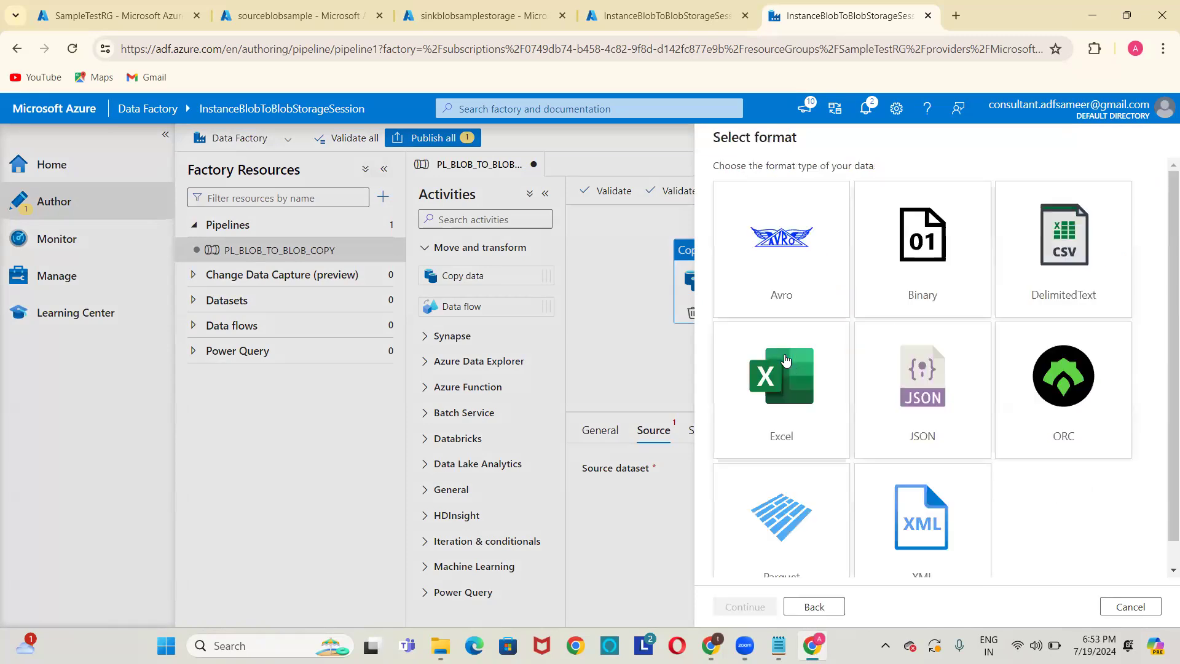
pyautogui.click(284, 20)
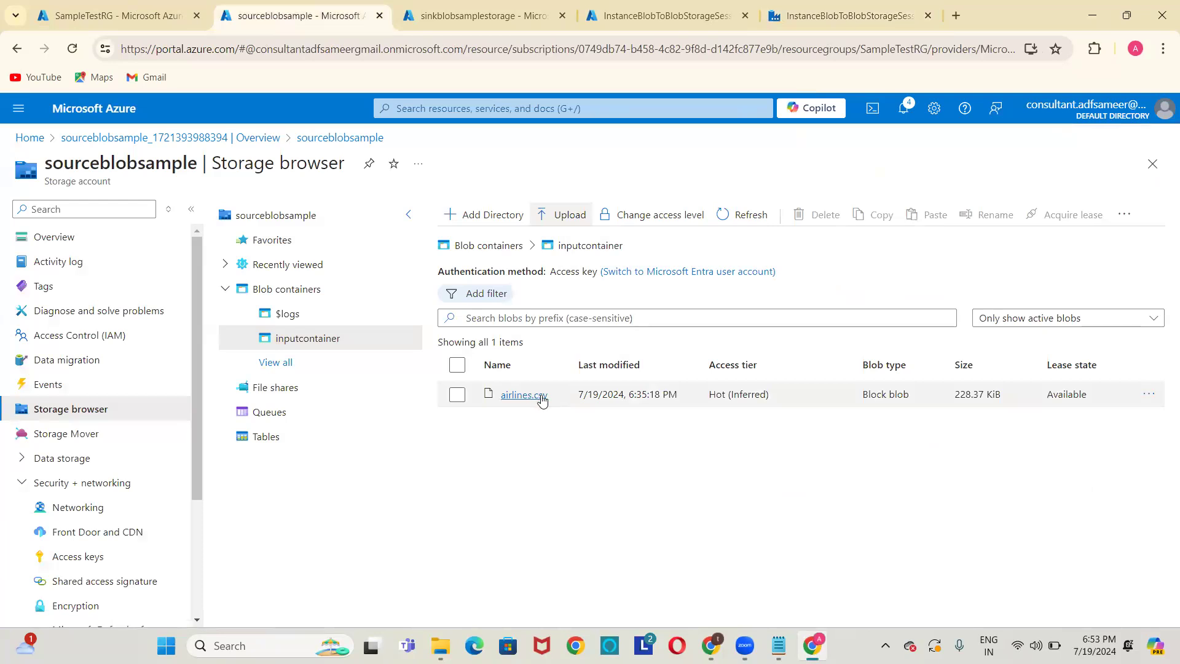
pyautogui.click(869, 9)
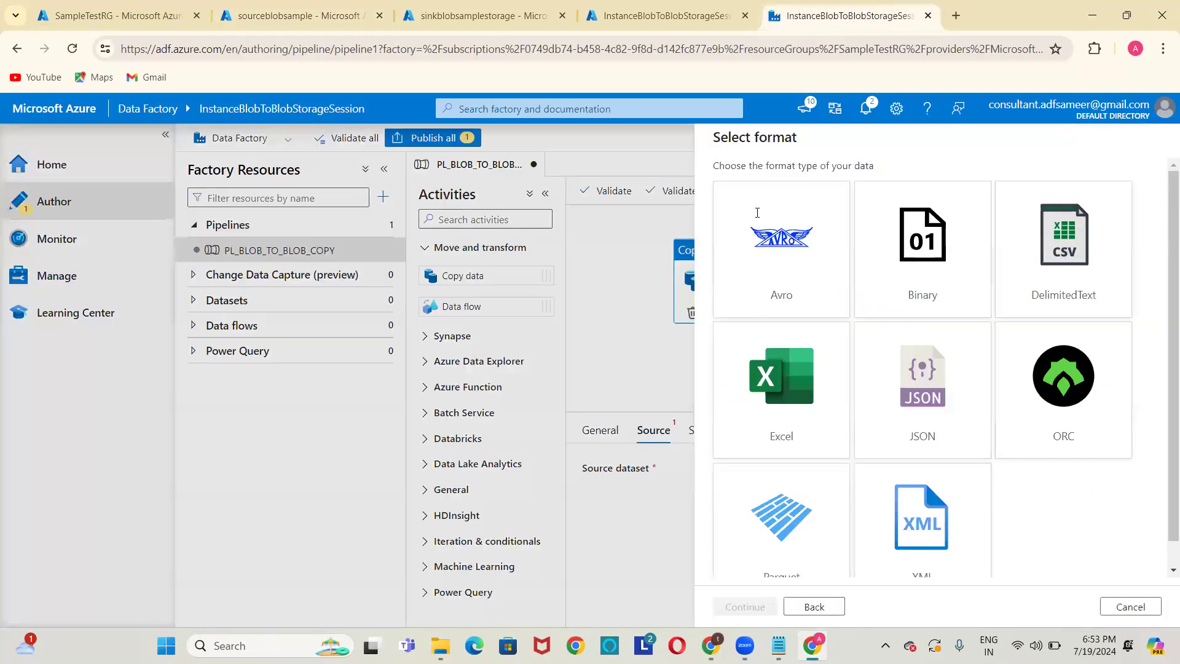
pyautogui.doubleClick(1077, 253)
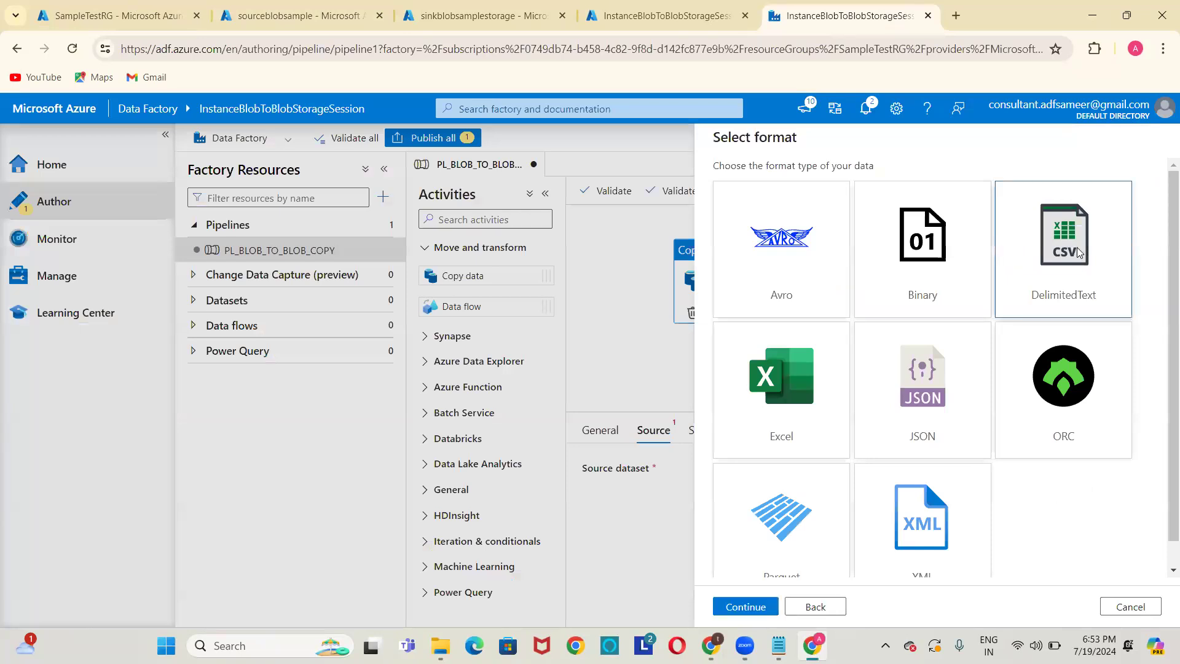
pyautogui.click(832, 184)
# Name it DS_BLOB_SOURCE on LS_BLOB_SOURCE, reading inputcontainer/airlines.csv, and create it.
pyautogui.hotkey('ctrl', 'a')
pyautogui.press('BackSpace')
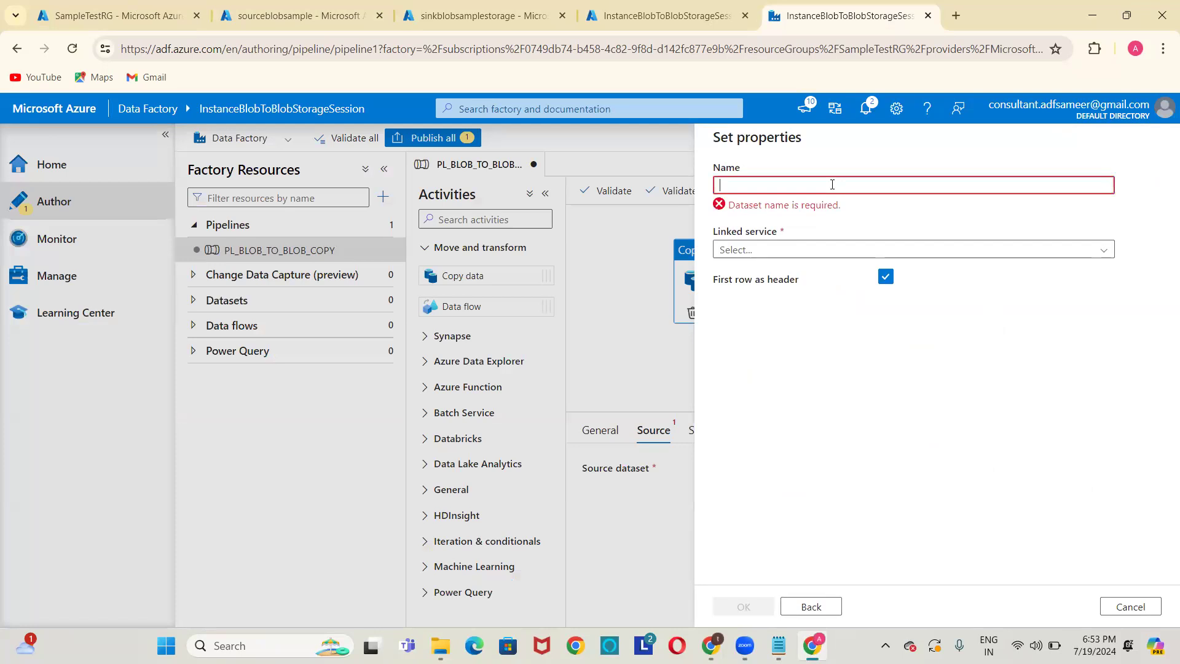
pyautogui.write('DS')
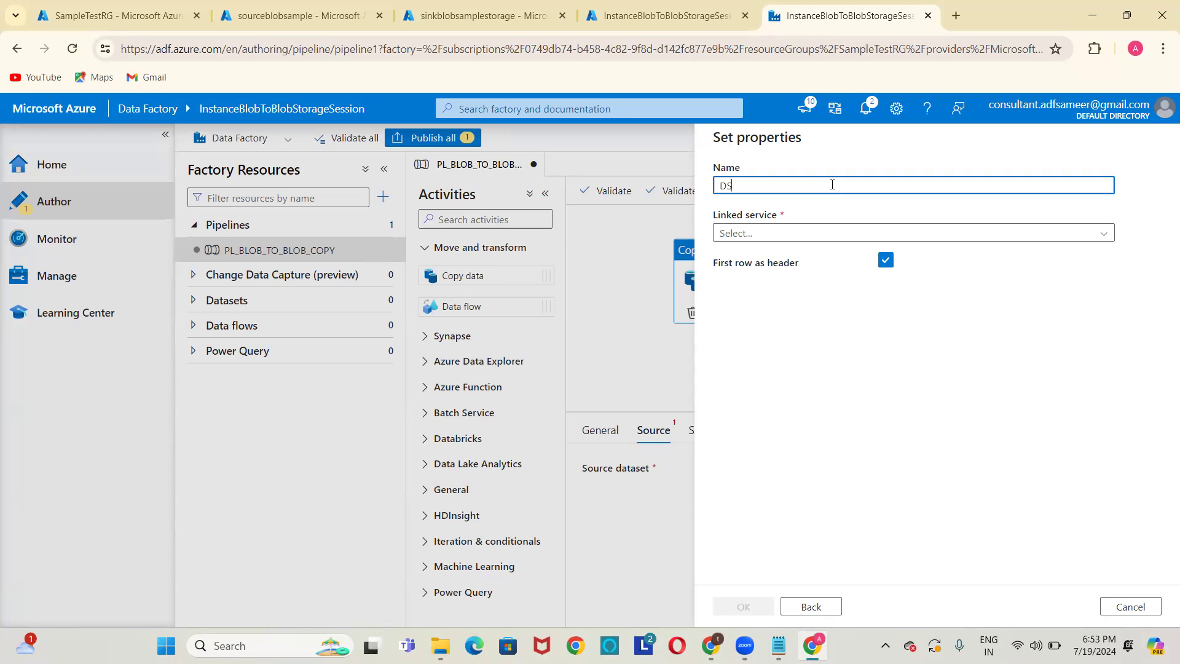
pyautogui.write('_')
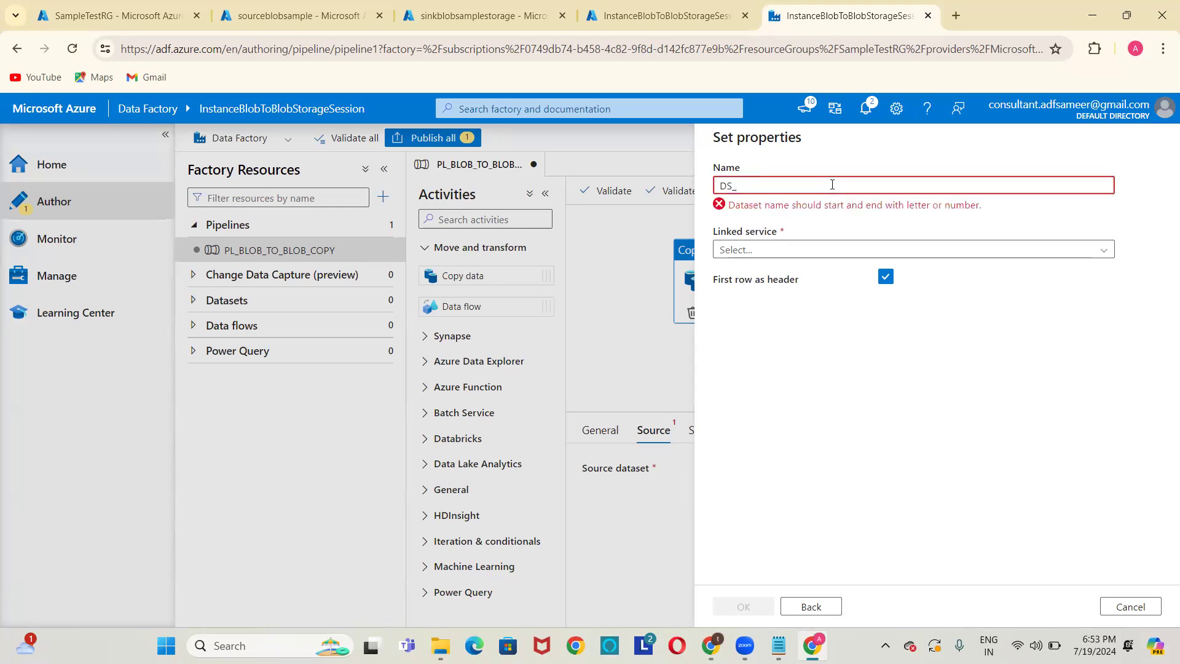
pyautogui.write('BLOB_SOURCE')
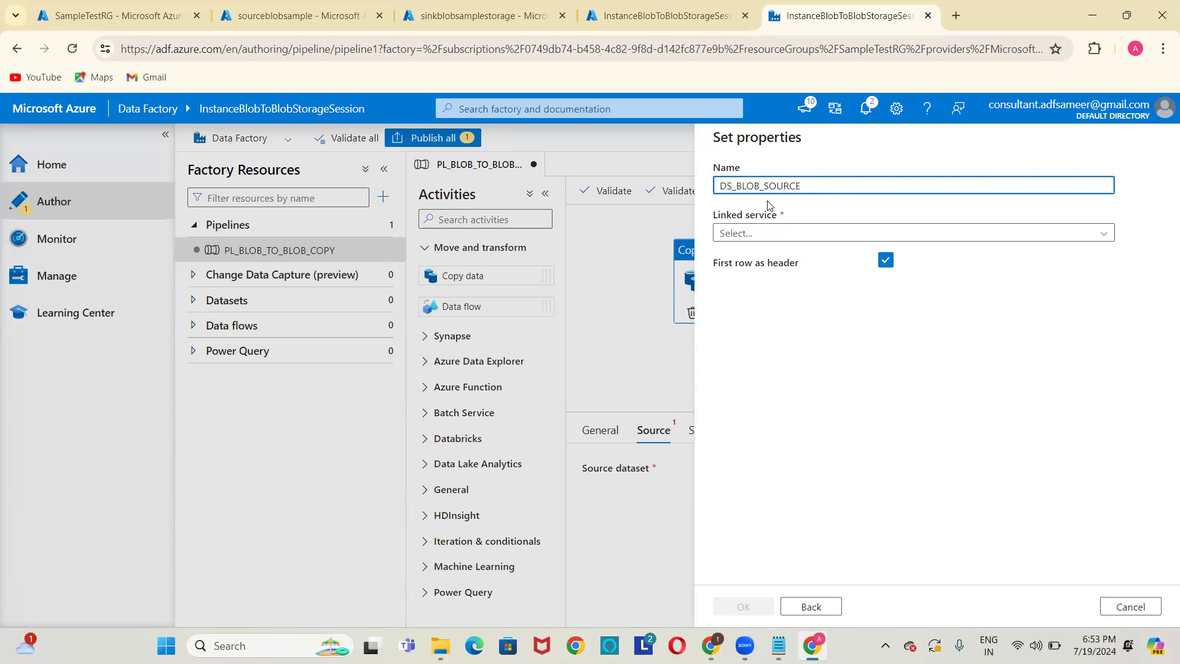
pyautogui.click(738, 234)
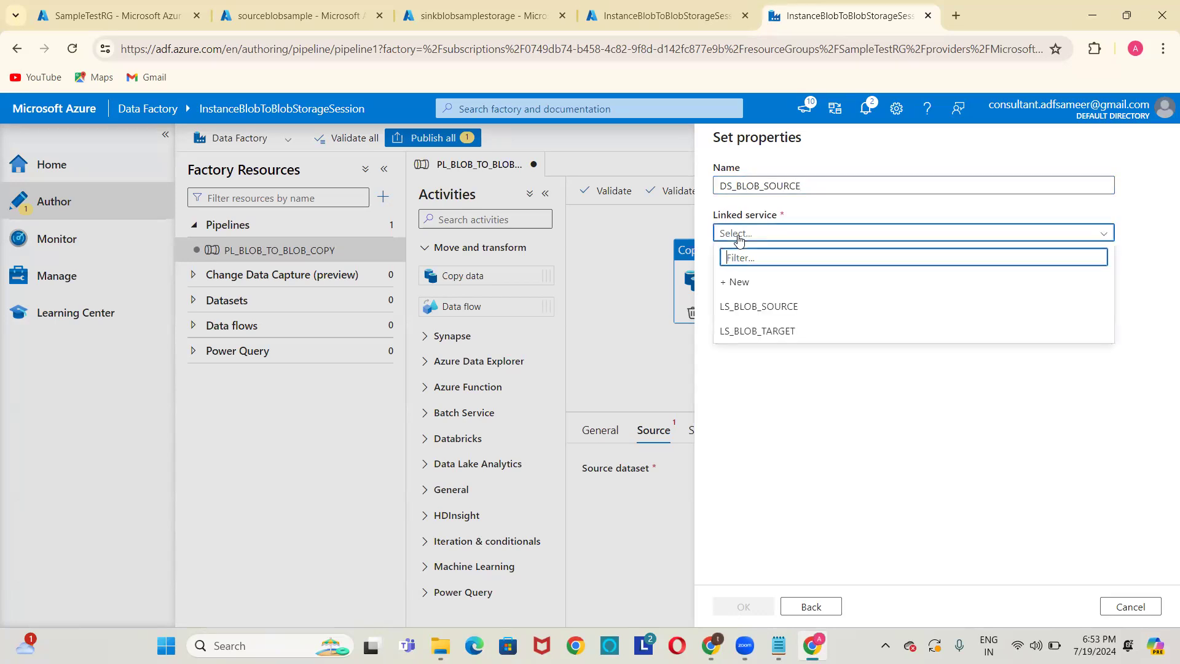
pyautogui.click(753, 307)
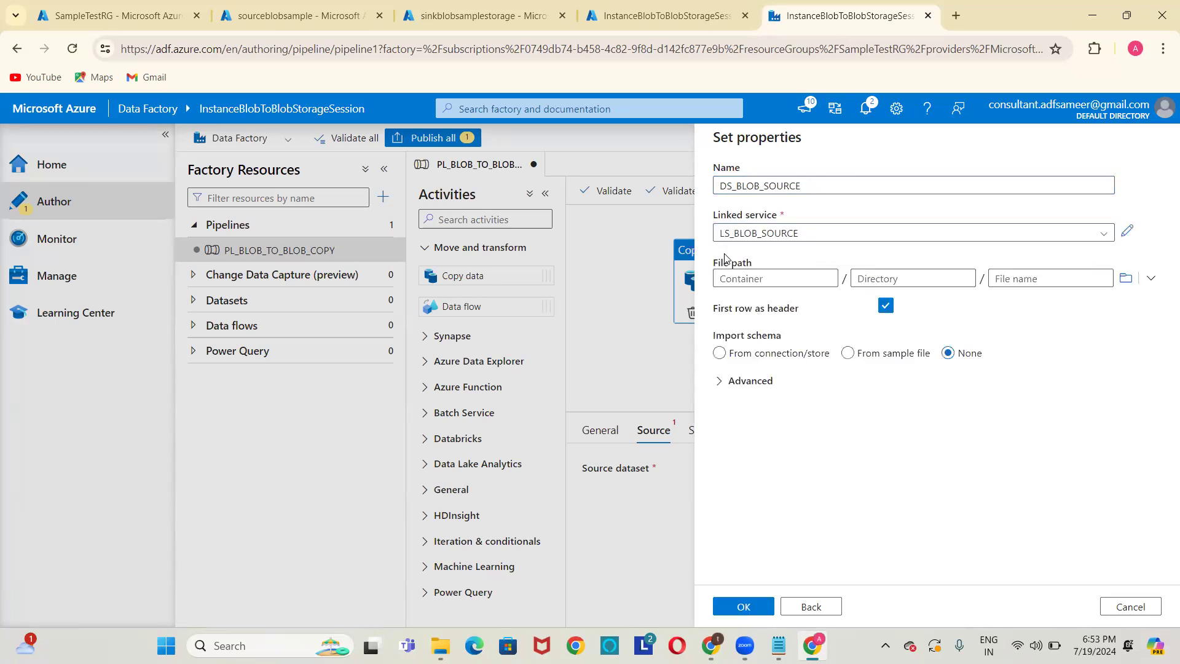
pyautogui.click(1133, 281)
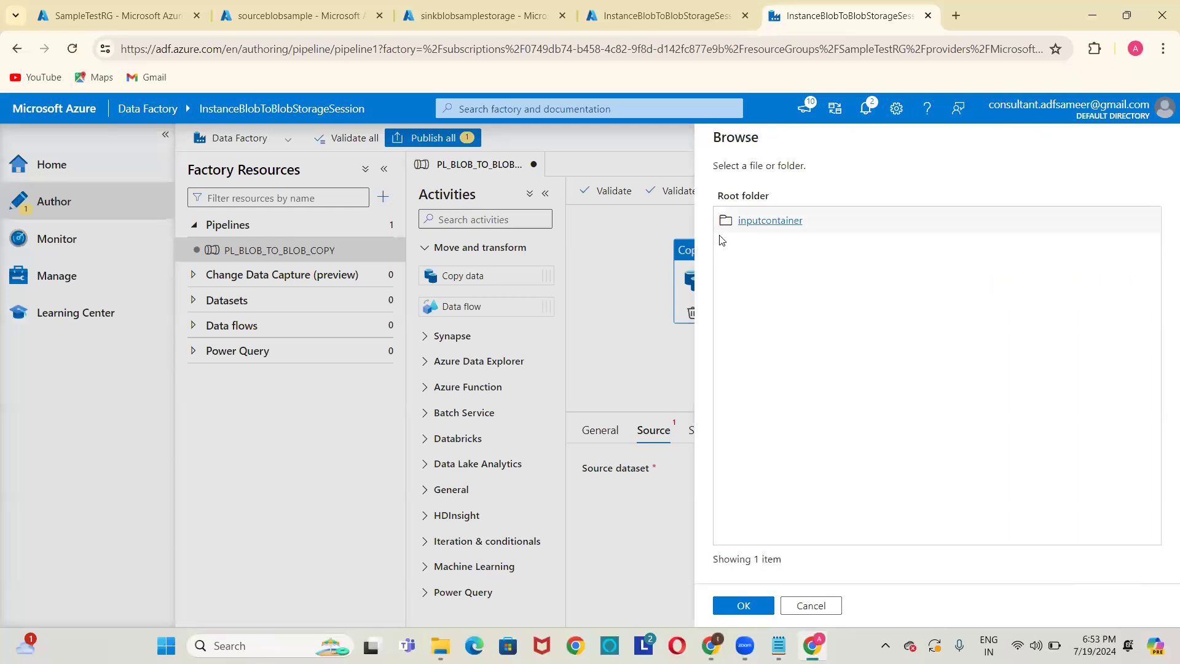
pyautogui.click(776, 221)
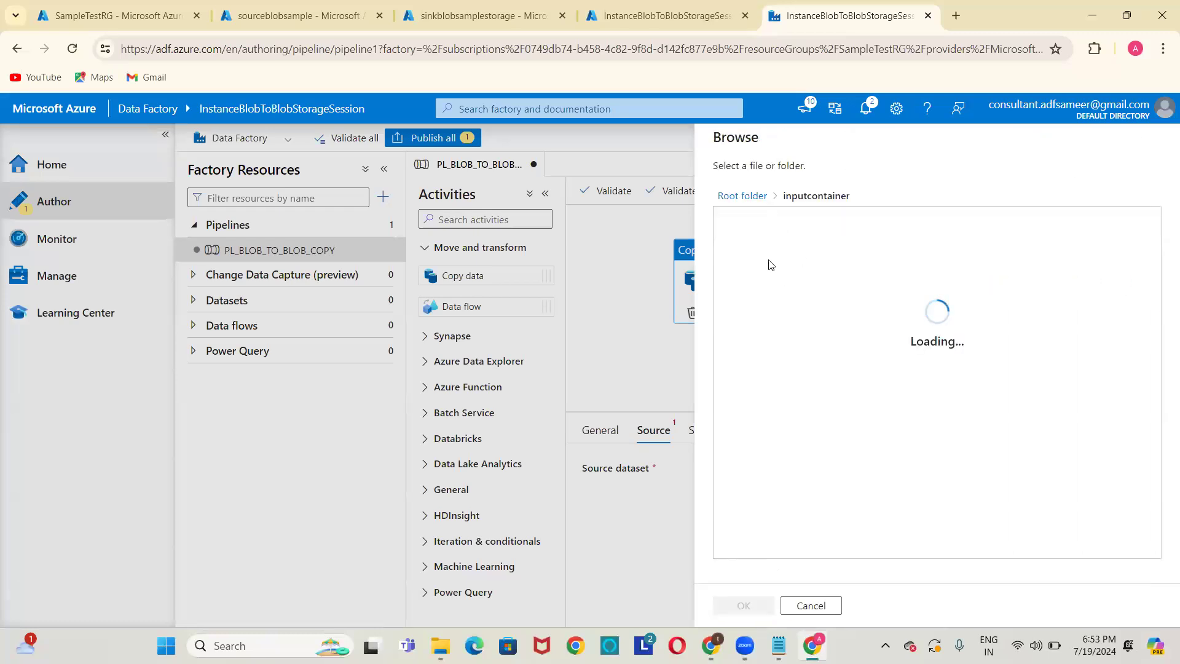
pyautogui.doubleClick(768, 232)
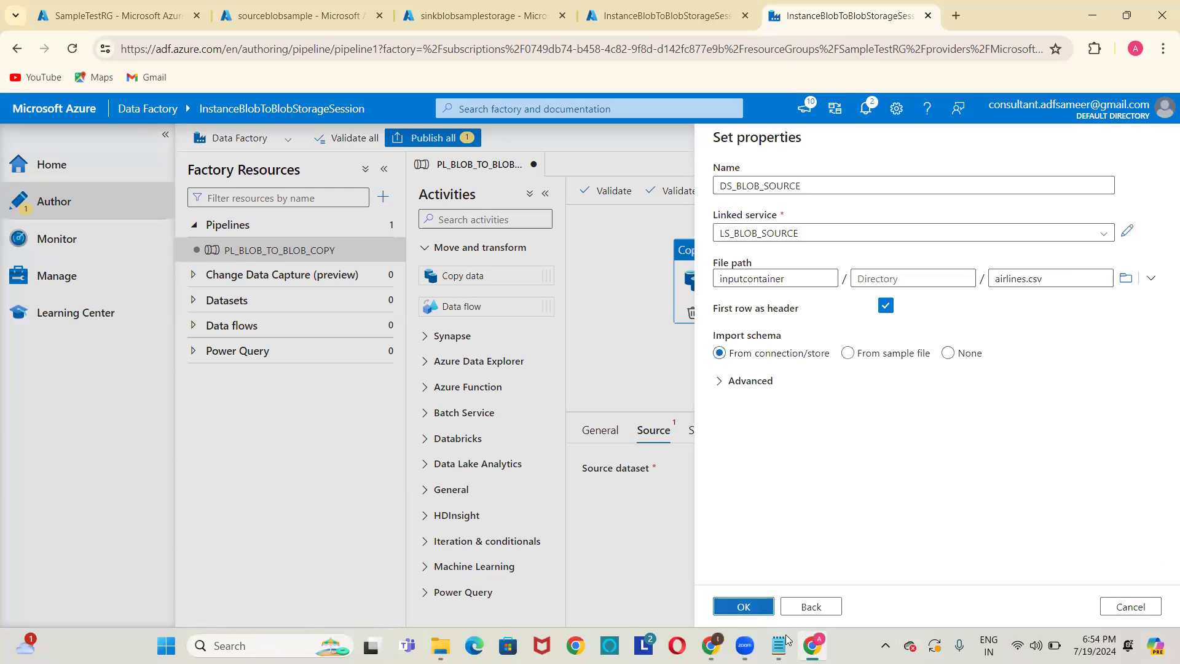
pyautogui.click(744, 607)
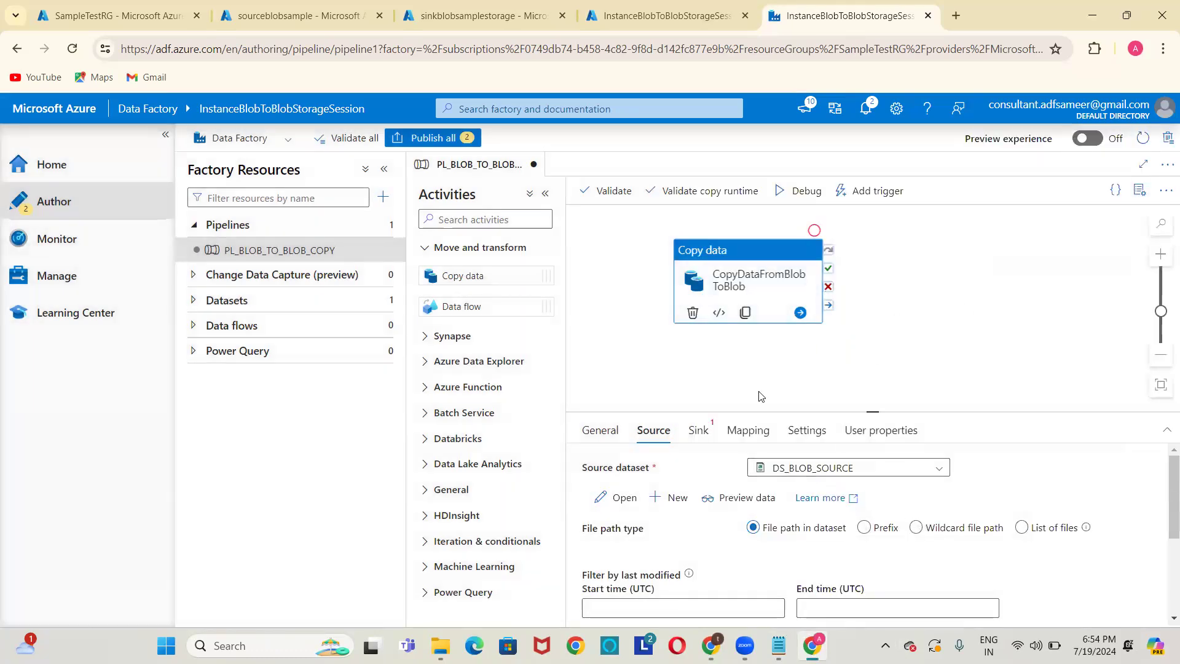
# In the Sink settings, start a new Azure Blob Storage DelimitedText dataset.
pyautogui.click(711, 431)
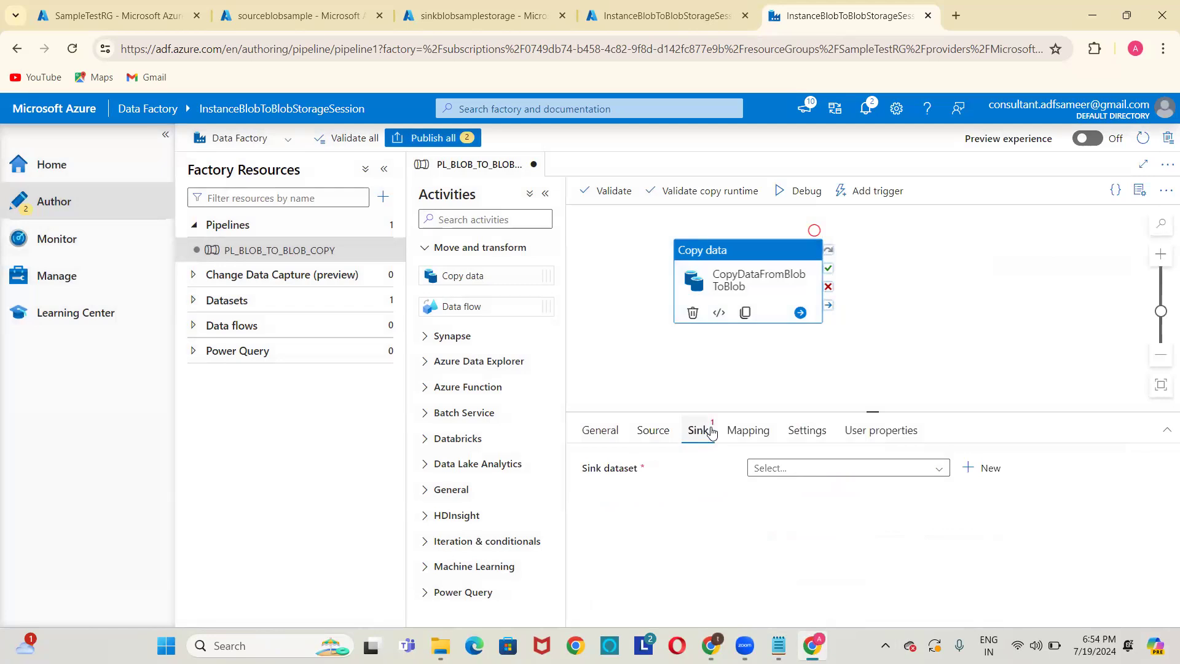
pyautogui.click(983, 468)
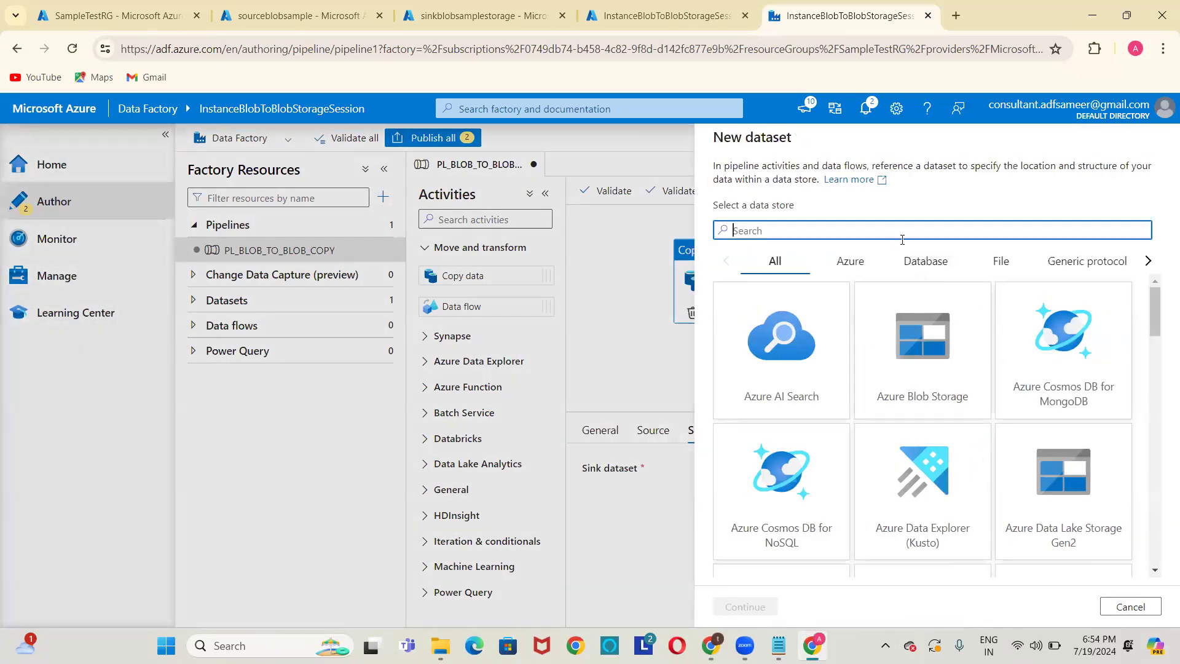
pyautogui.write('lob')
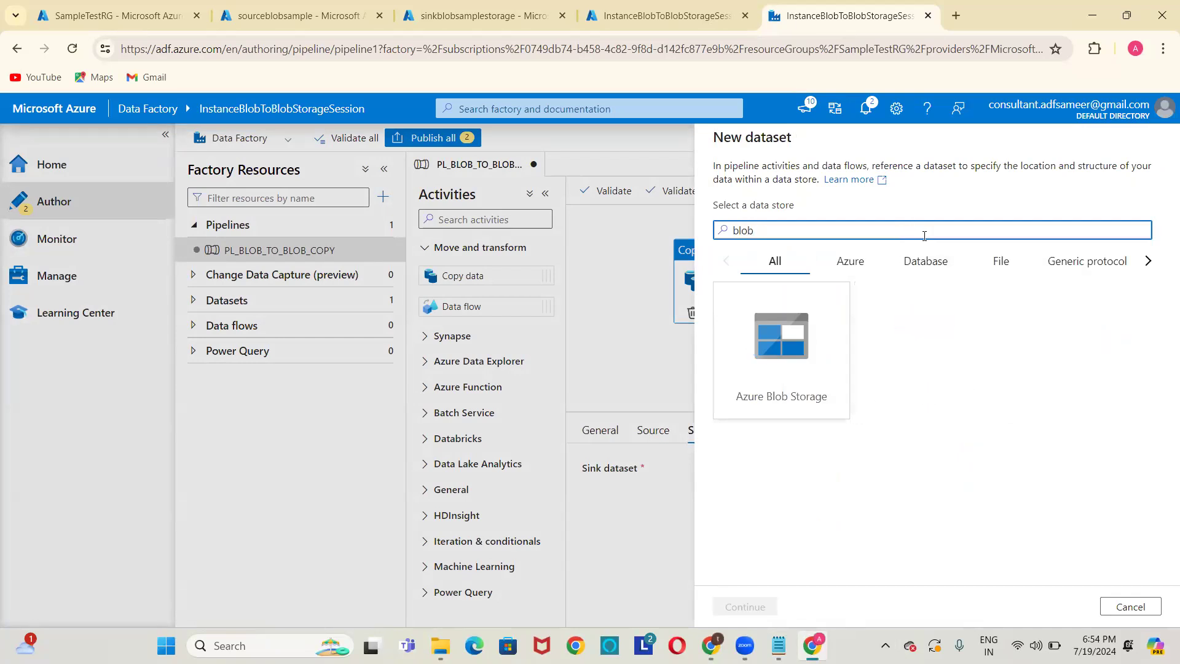
pyautogui.doubleClick(799, 340)
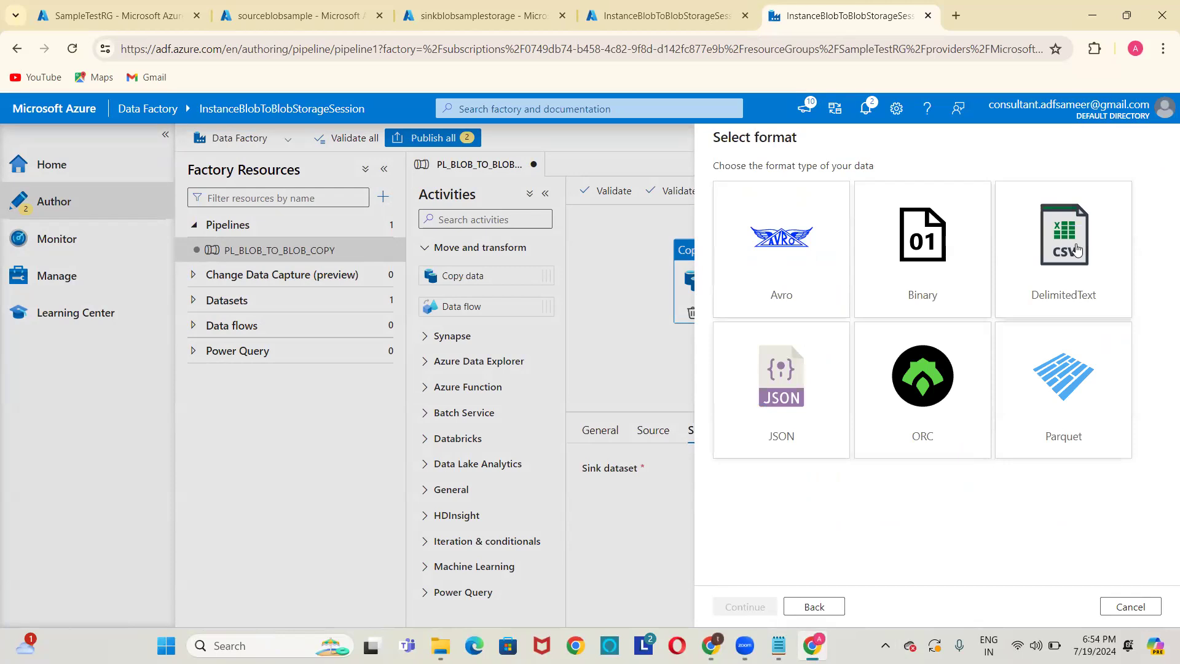
pyautogui.doubleClick(1076, 248)
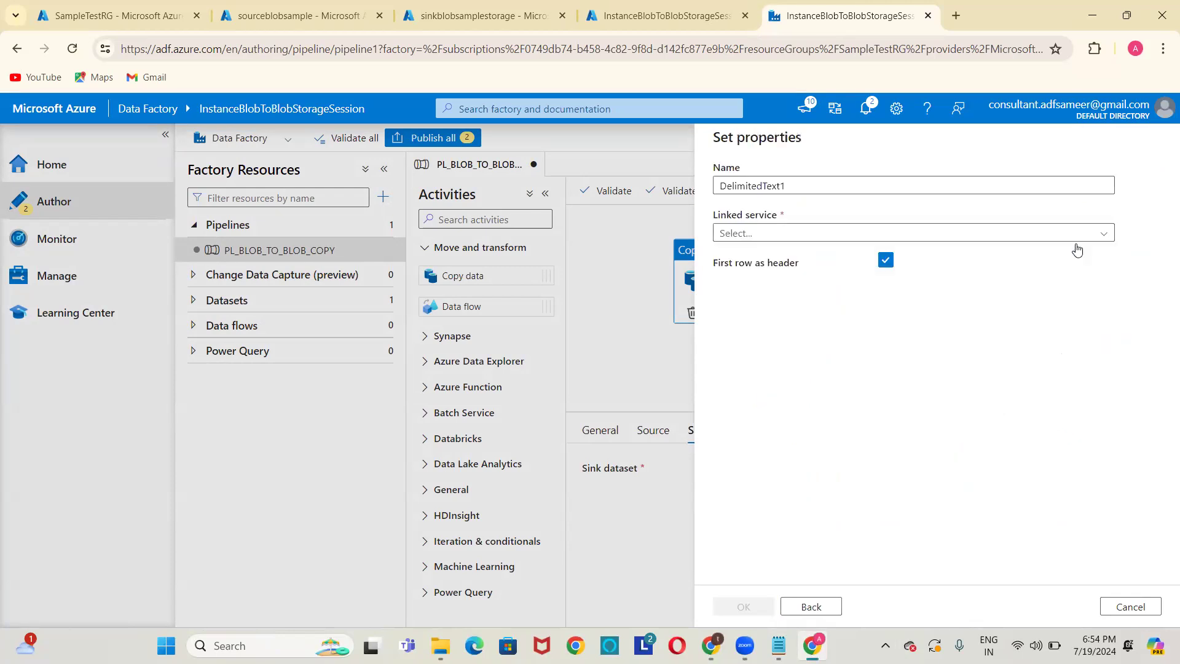
pyautogui.click(863, 189)
# Name it DS_BLOB_TARGET on LS_BLOB_TARGET with file path outputcontainer, and create it.
pyautogui.hotkey('ctrl', 'a')
pyautogui.press('BackSpace')
pyautogui.write('DS_')
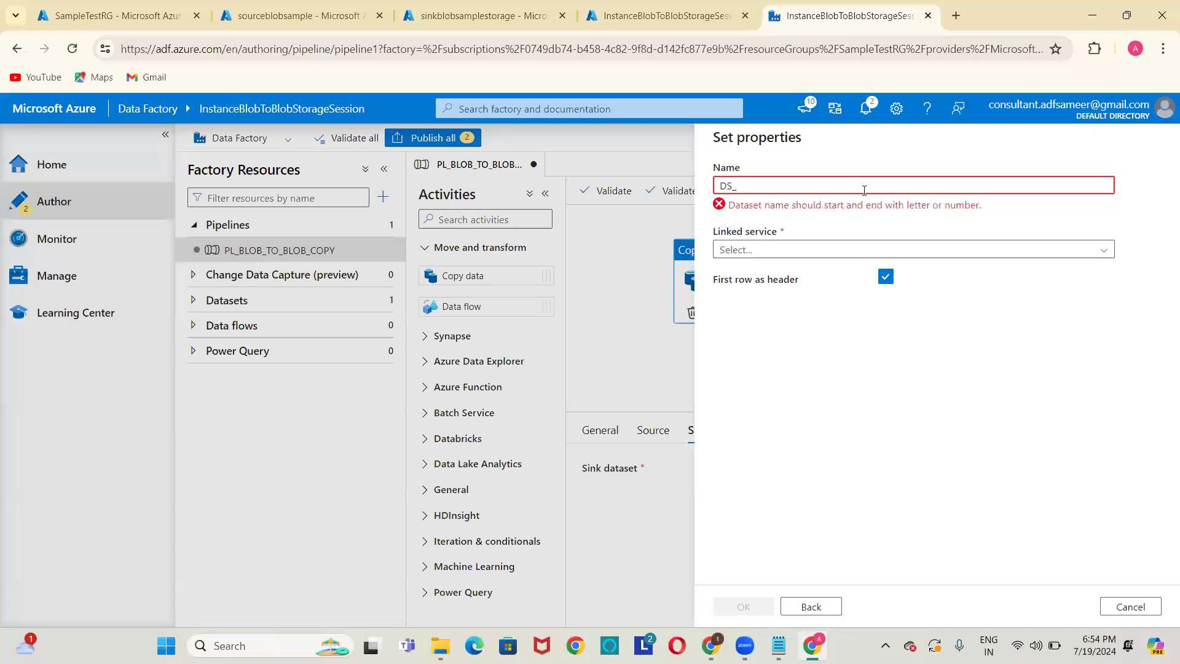
pyautogui.write('BLOB_')
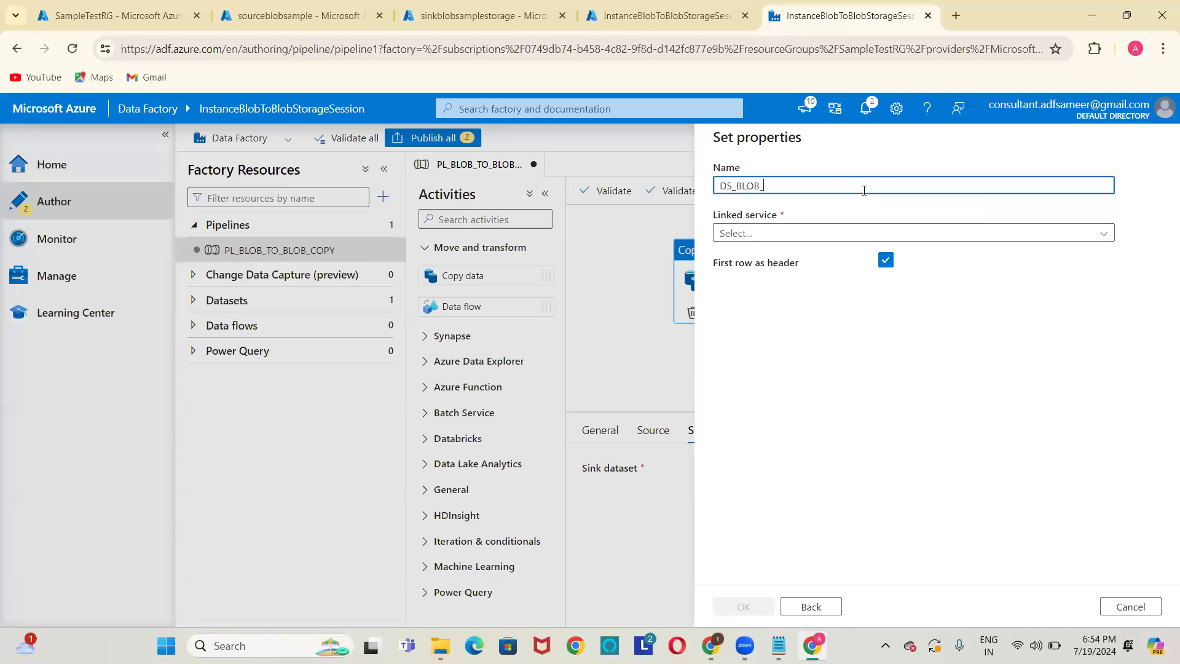
pyautogui.write('TARGET')
pyautogui.click(858, 235)
pyautogui.click(778, 331)
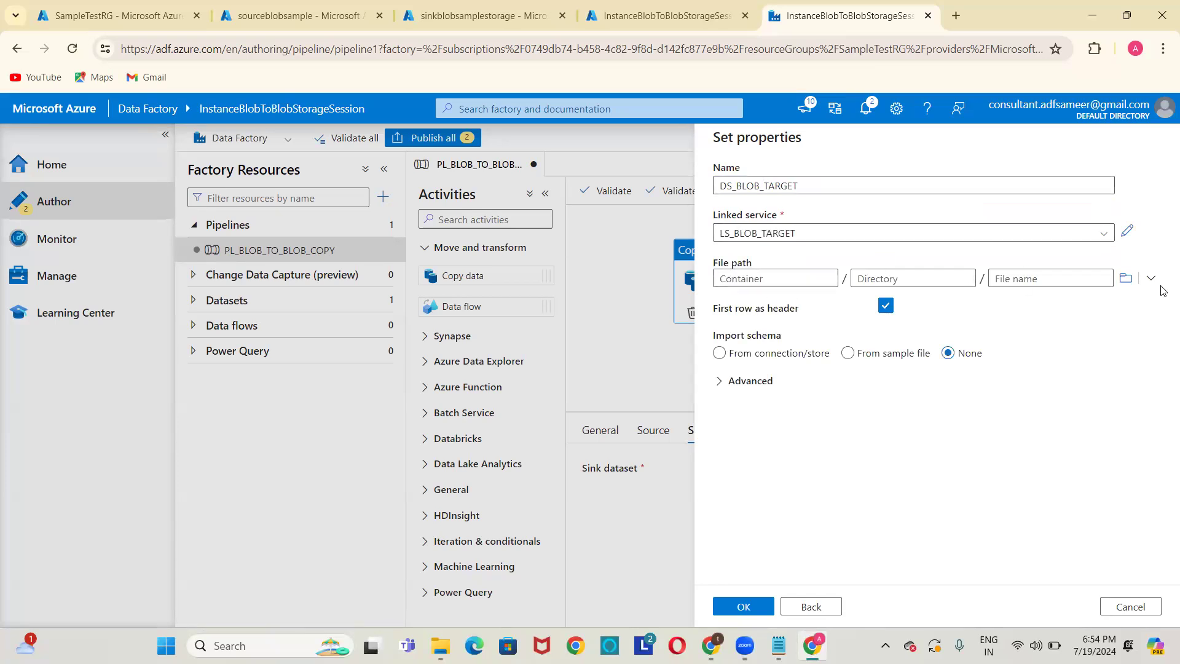
pyautogui.click(1127, 282)
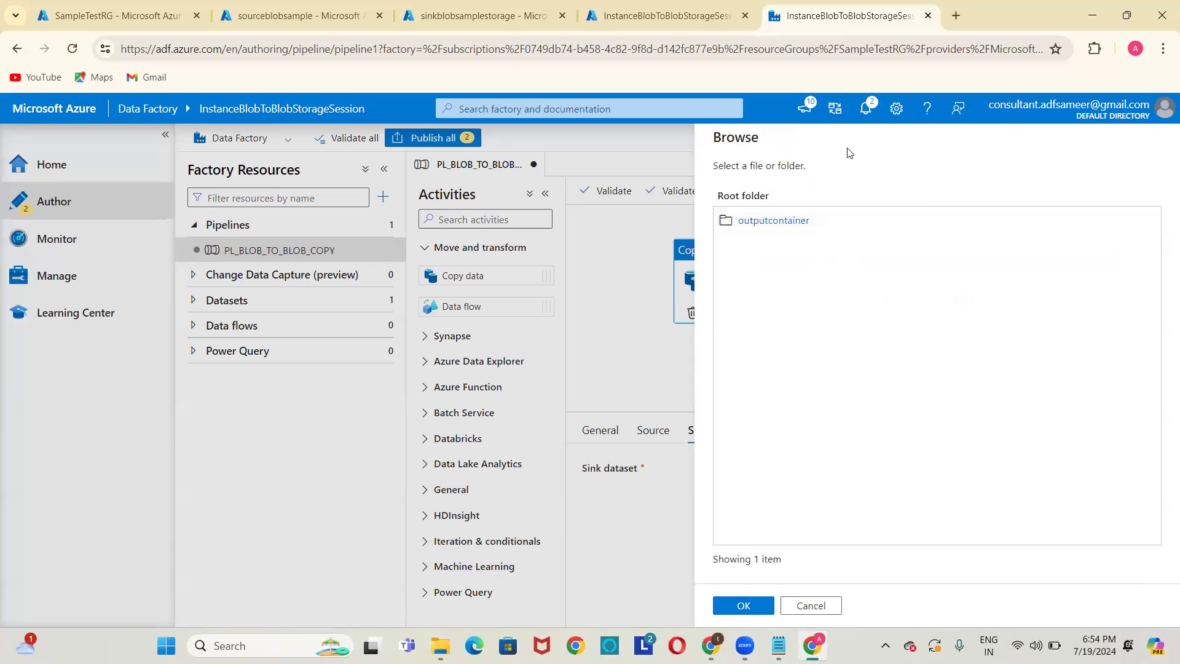
pyautogui.click(795, 219)
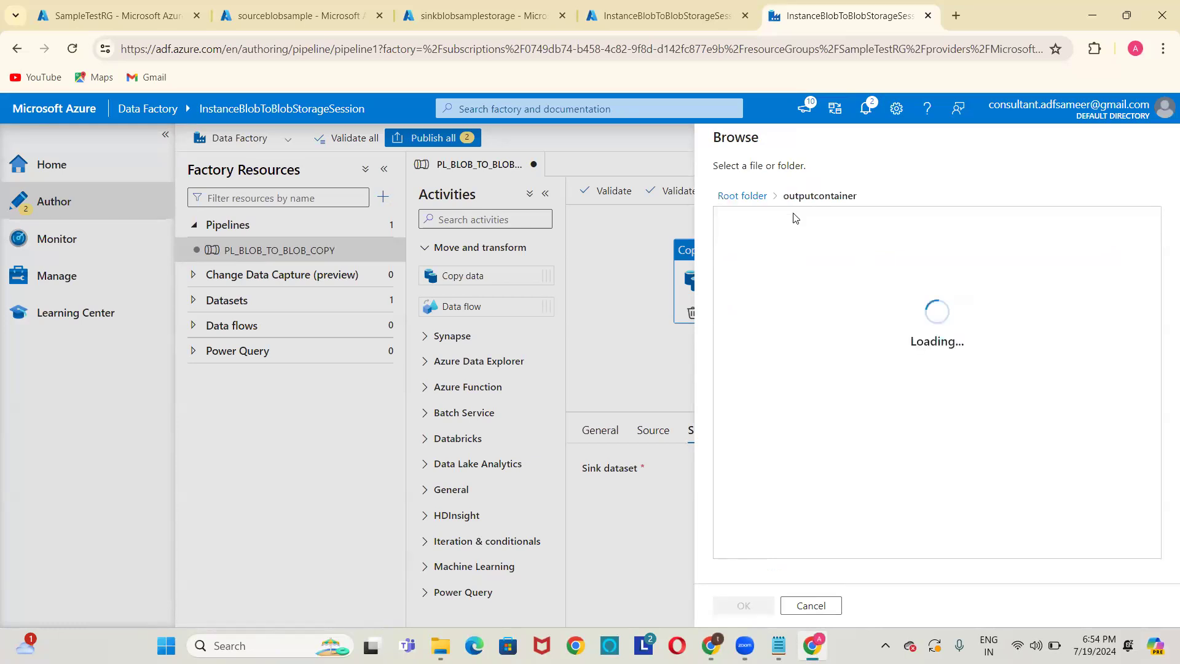
pyautogui.click(447, 13)
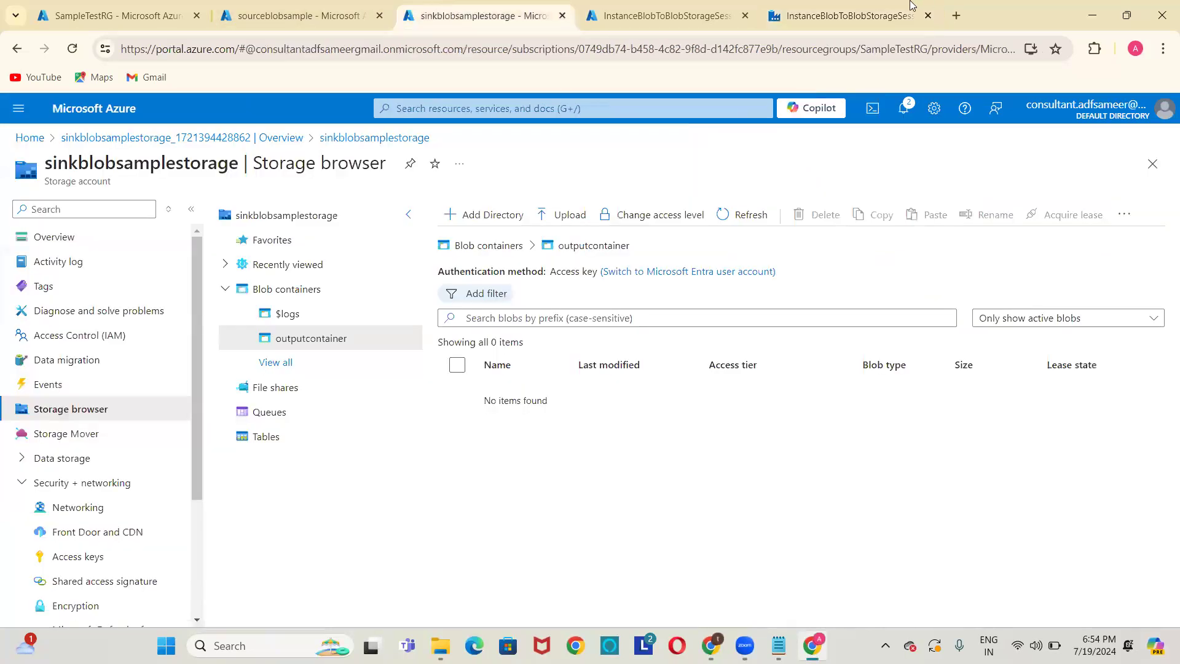
pyautogui.click(846, 13)
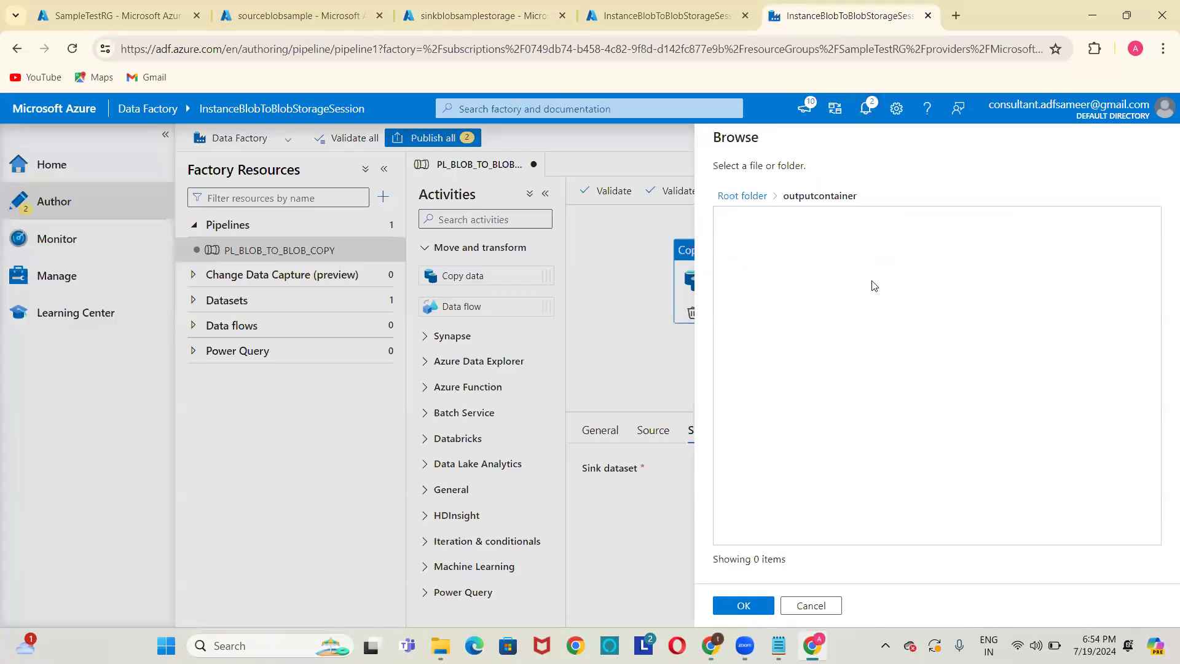
pyautogui.click(744, 606)
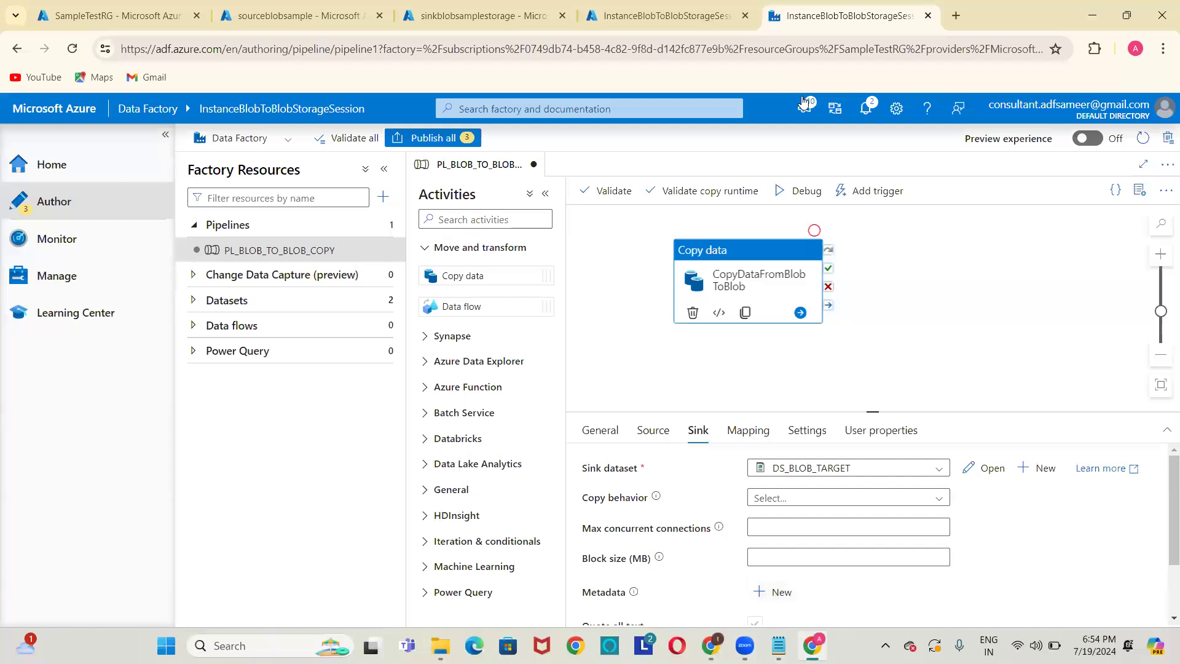
pyautogui.click(873, 191)
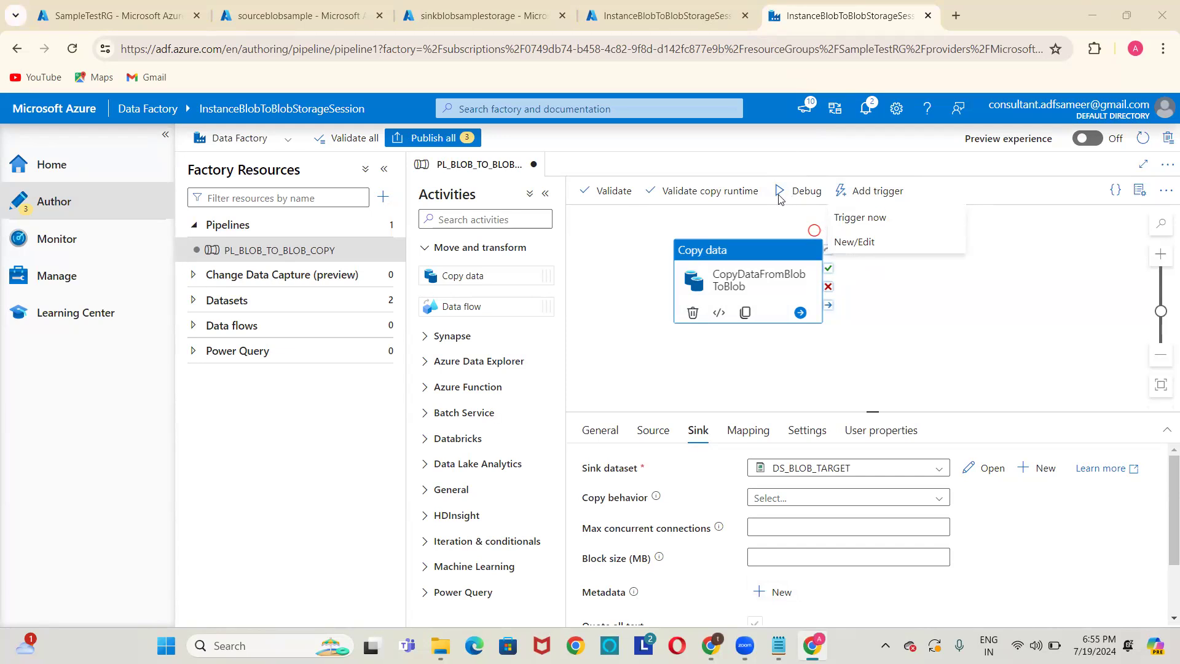
pyautogui.press('Escape')
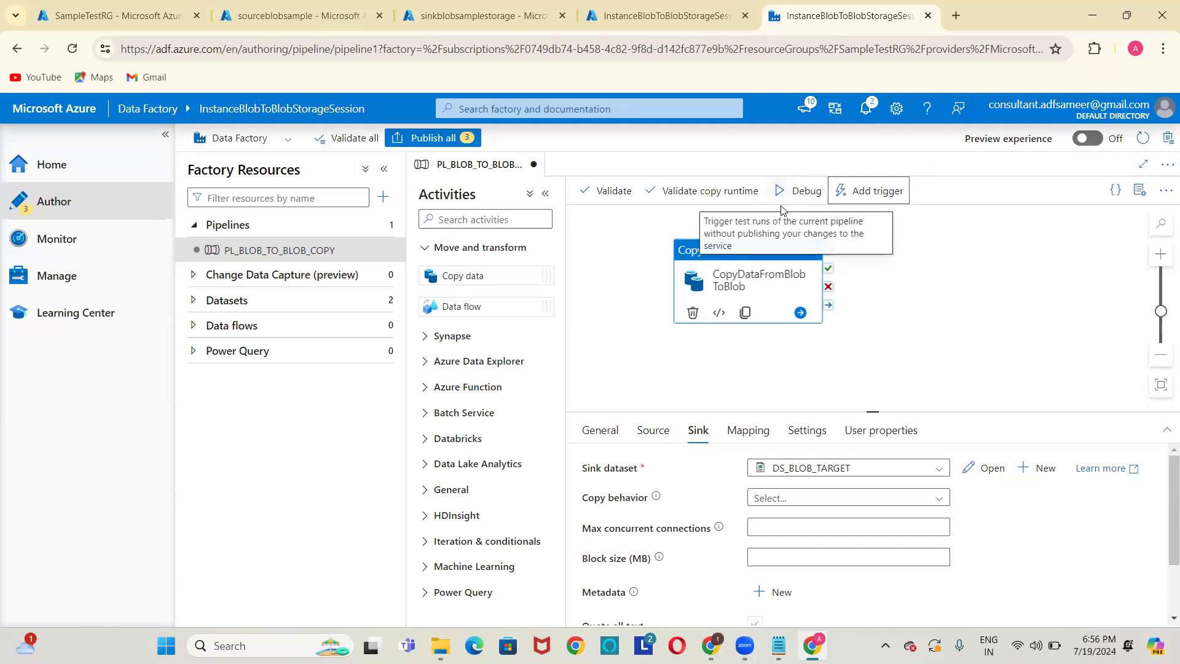
# Start a debug run of PL_BLOB_TO_BLOB_COPY from the pipeline toolbar.
pyautogui.click(783, 193)
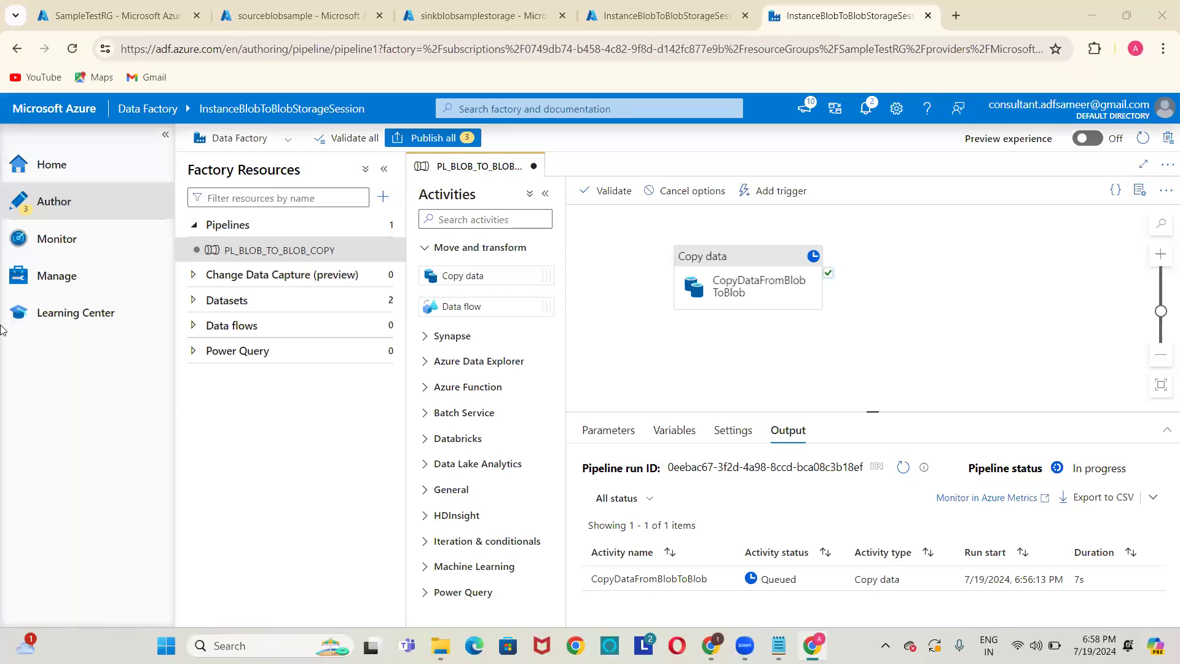
# Cancel a page reload to keep unsaved changes and check the run shows Succeeded.
pyautogui.click(69, 51)
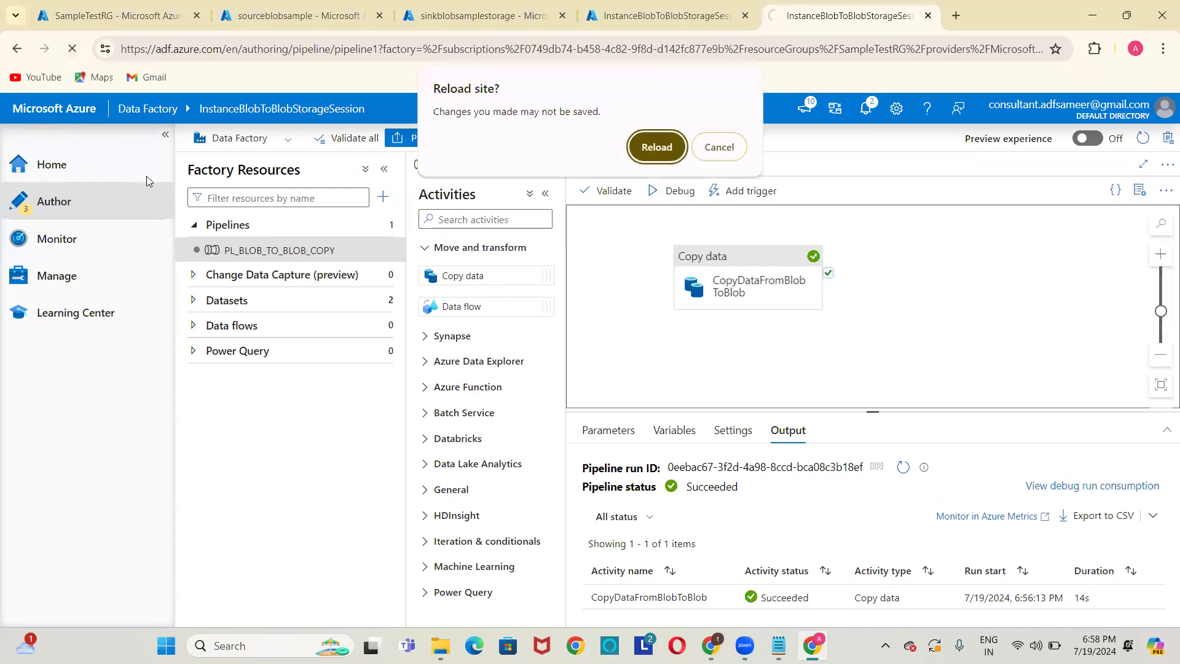
pyautogui.click(719, 148)
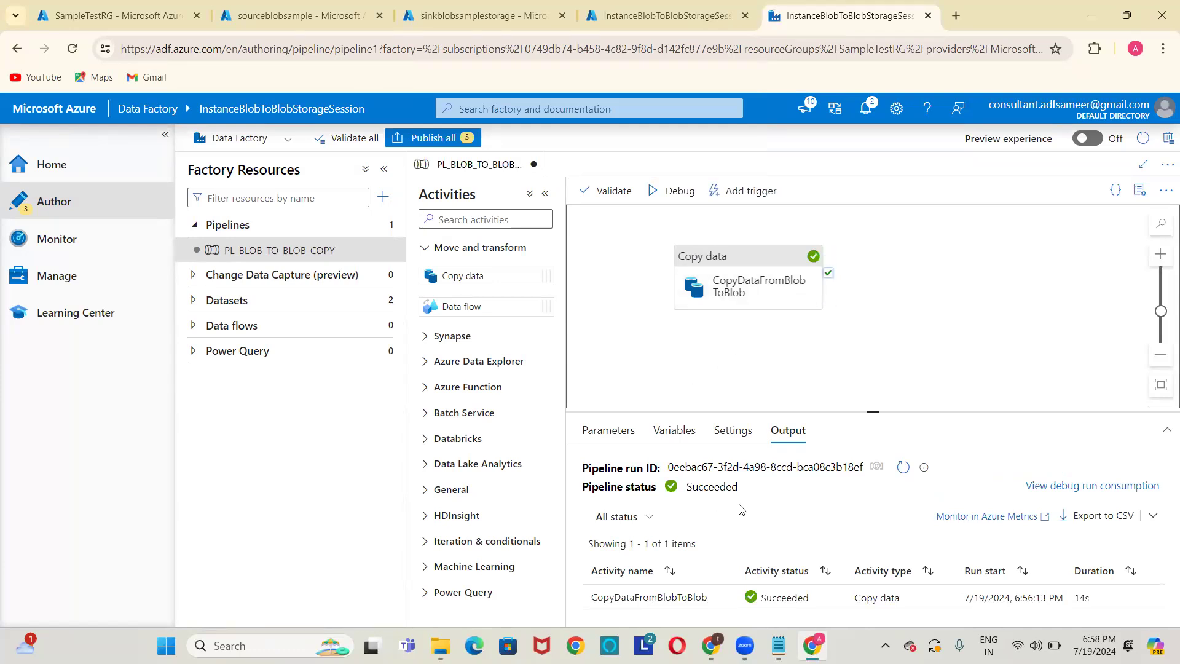
pyautogui.moveTo(679, 604)
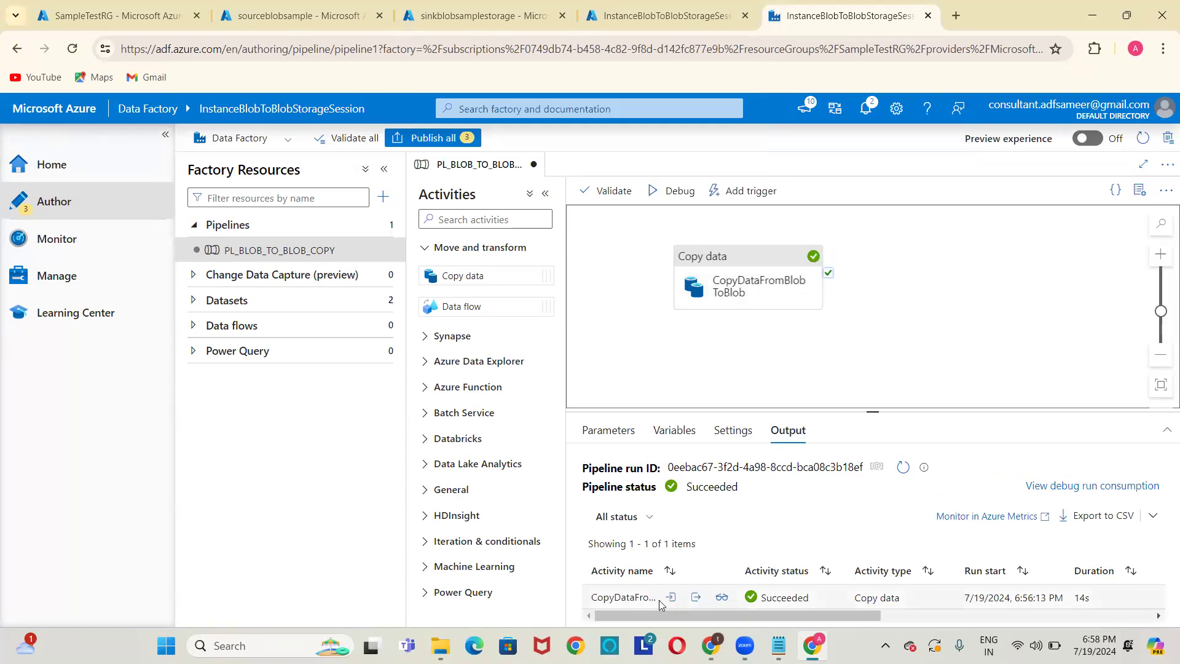
pyautogui.click(903, 469)
pyautogui.click(901, 469)
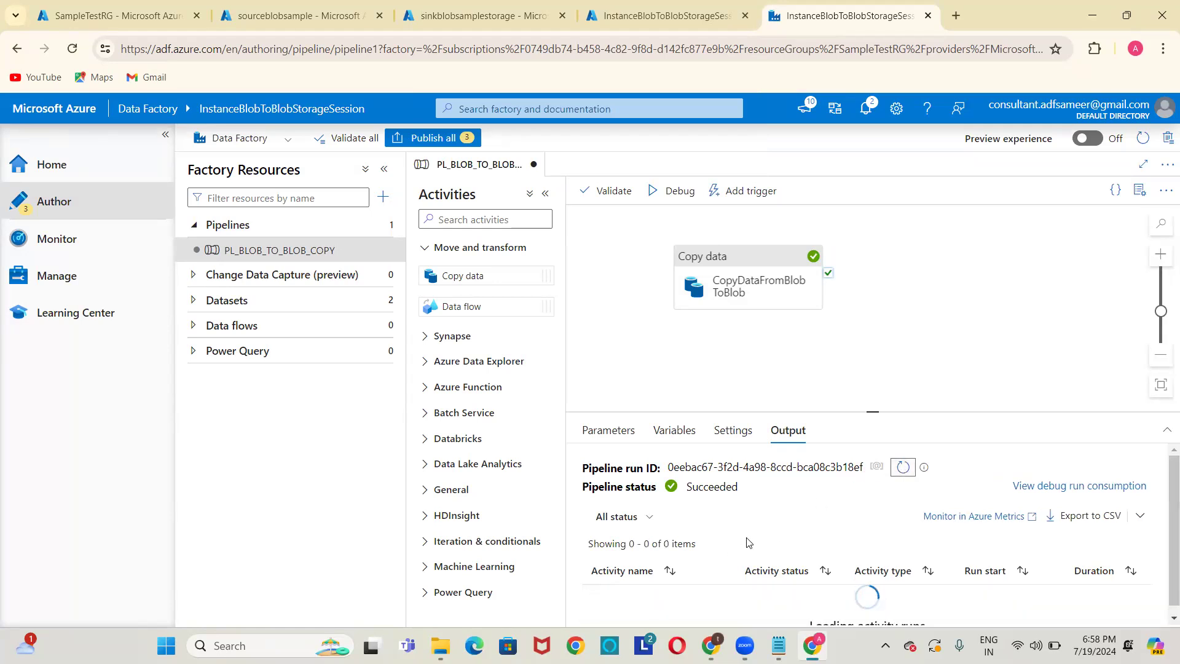
pyautogui.moveTo(701, 601)
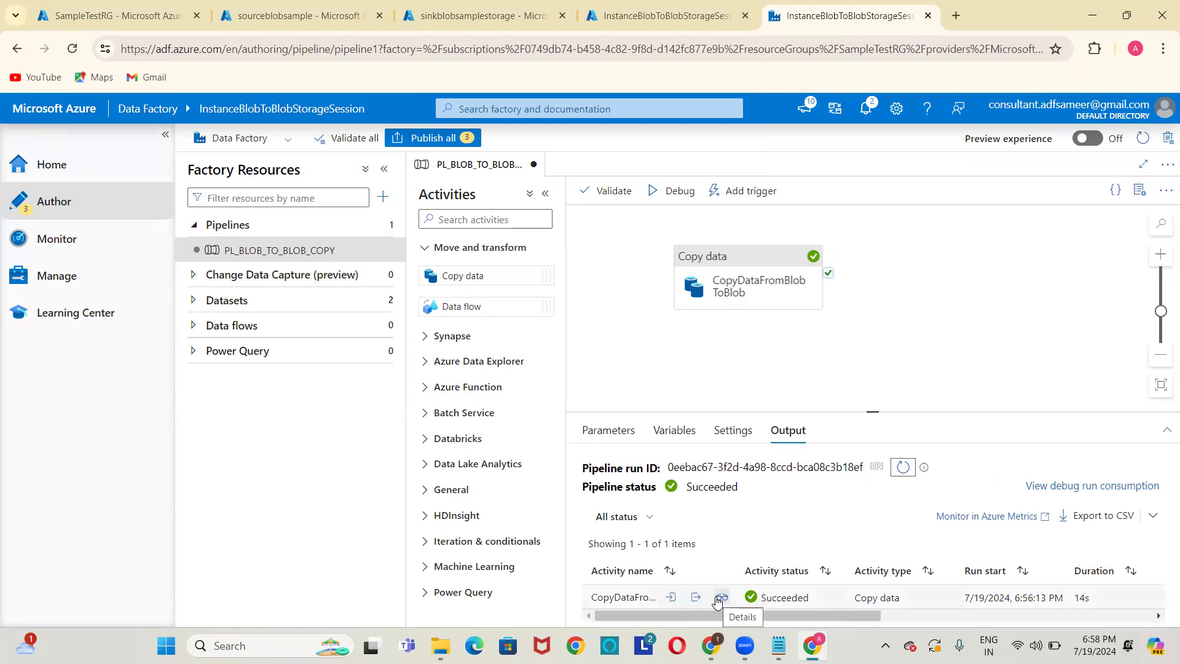
pyautogui.click(716, 599)
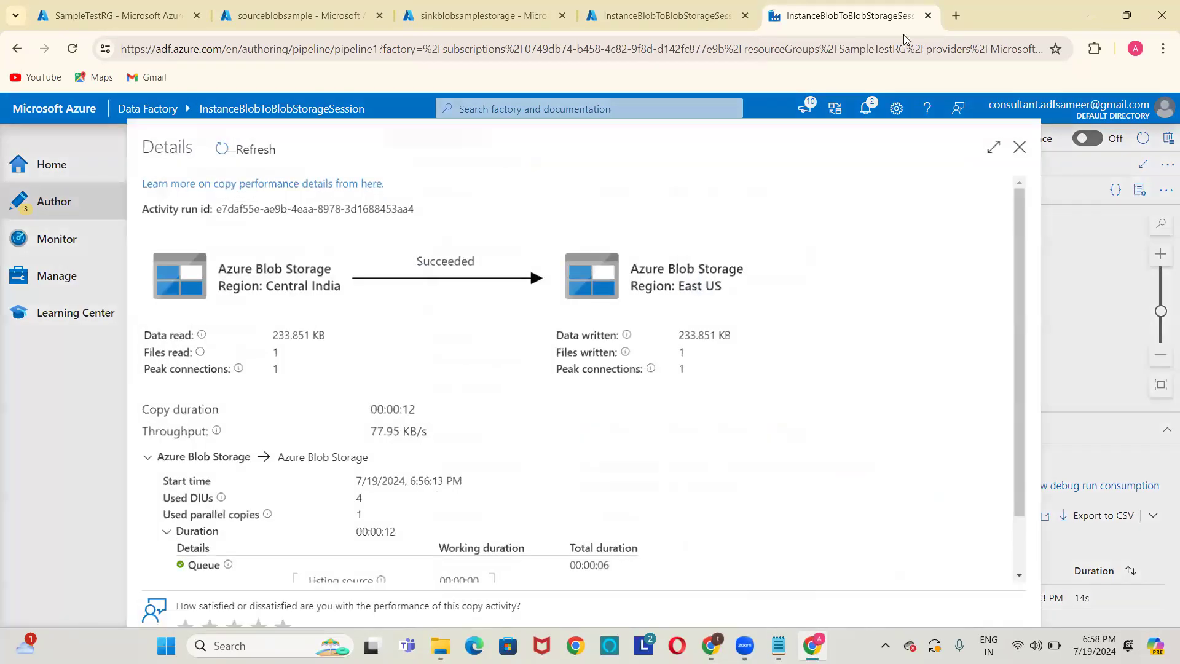
pyautogui.click(996, 146)
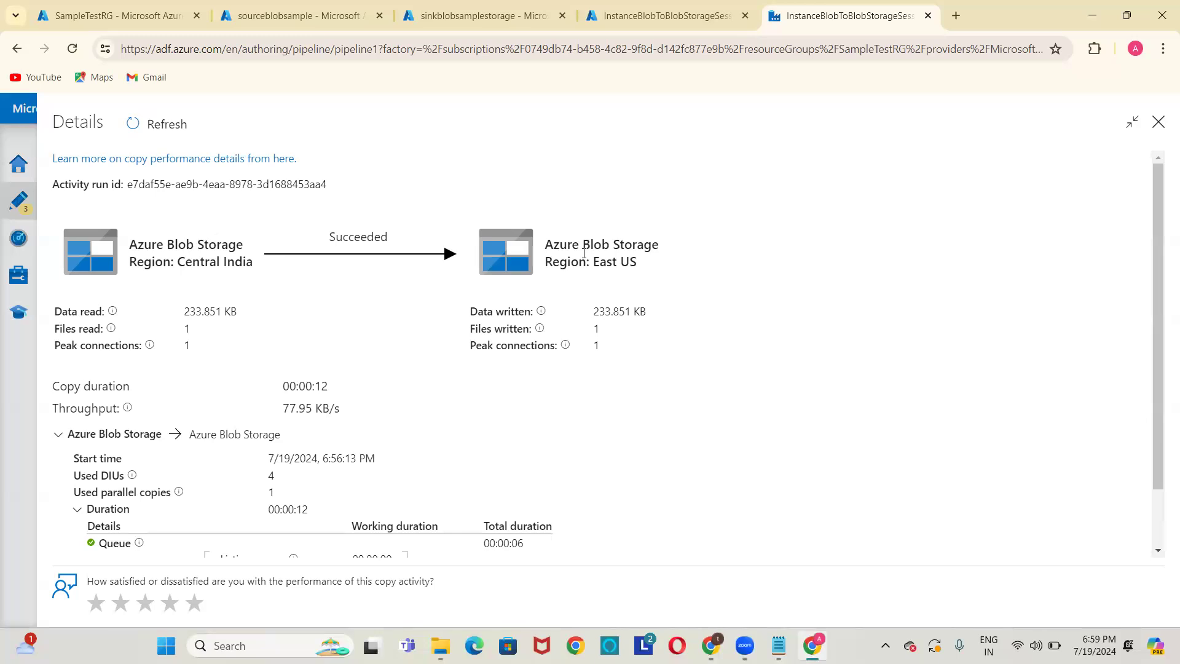
pyautogui.scroll(-1, 200, 456)
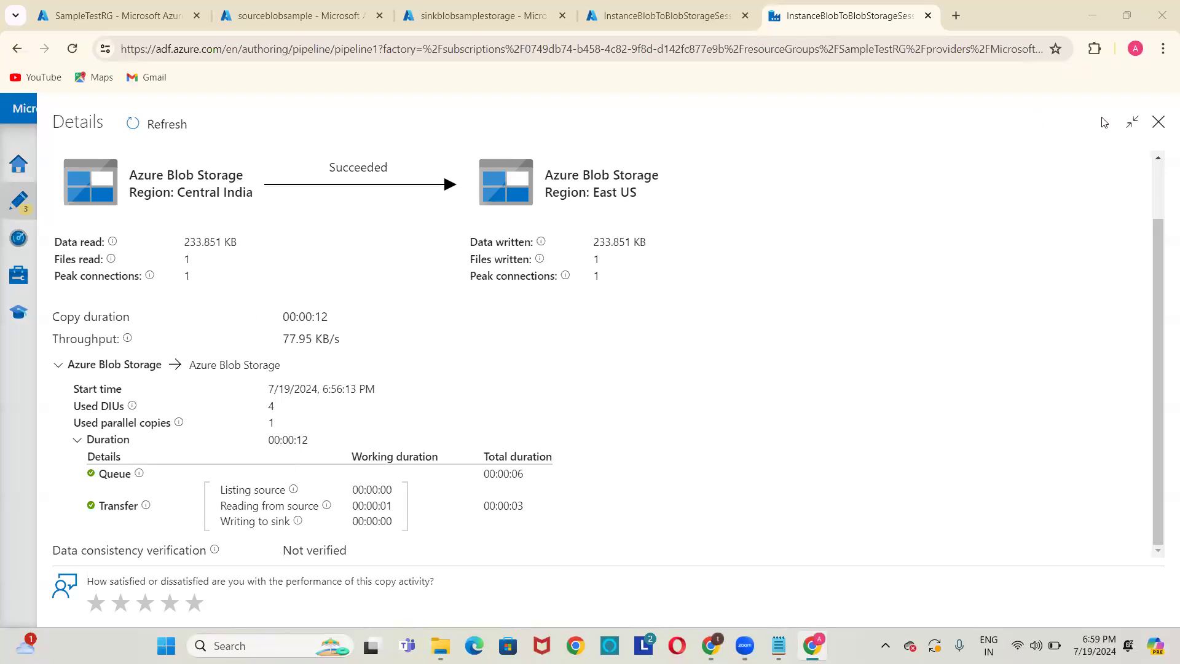
pyautogui.click(1157, 126)
pyautogui.moveTo(725, 599)
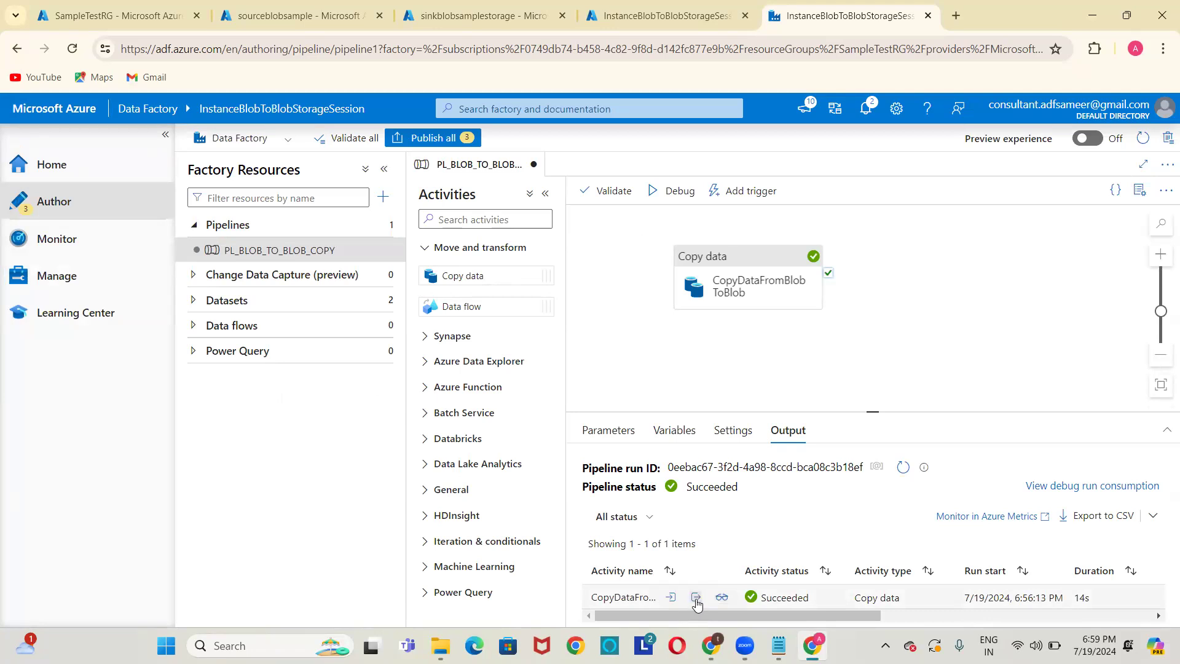
pyautogui.click(696, 598)
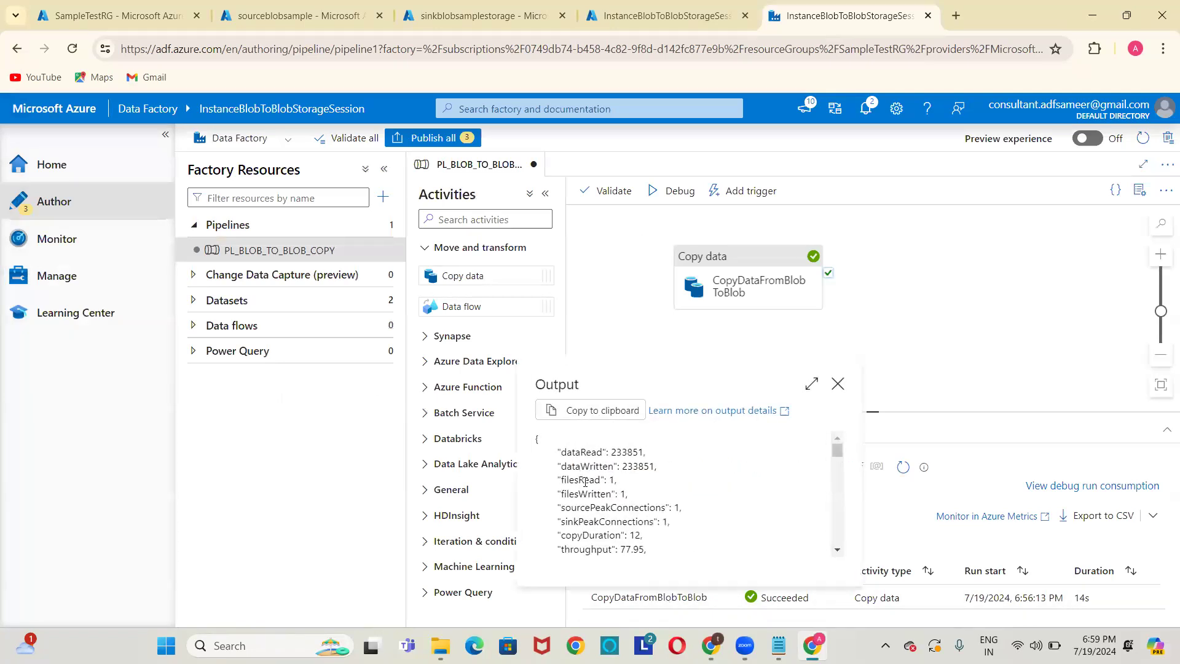
pyautogui.click(813, 386)
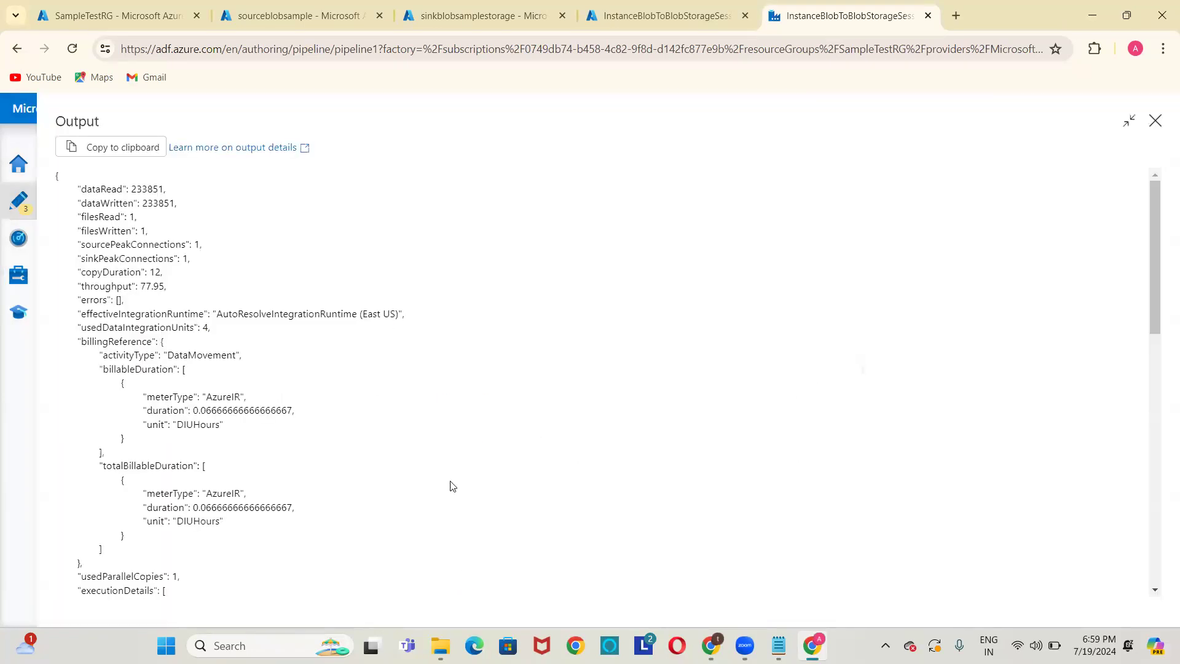
pyautogui.scroll(-10, 167, 333)
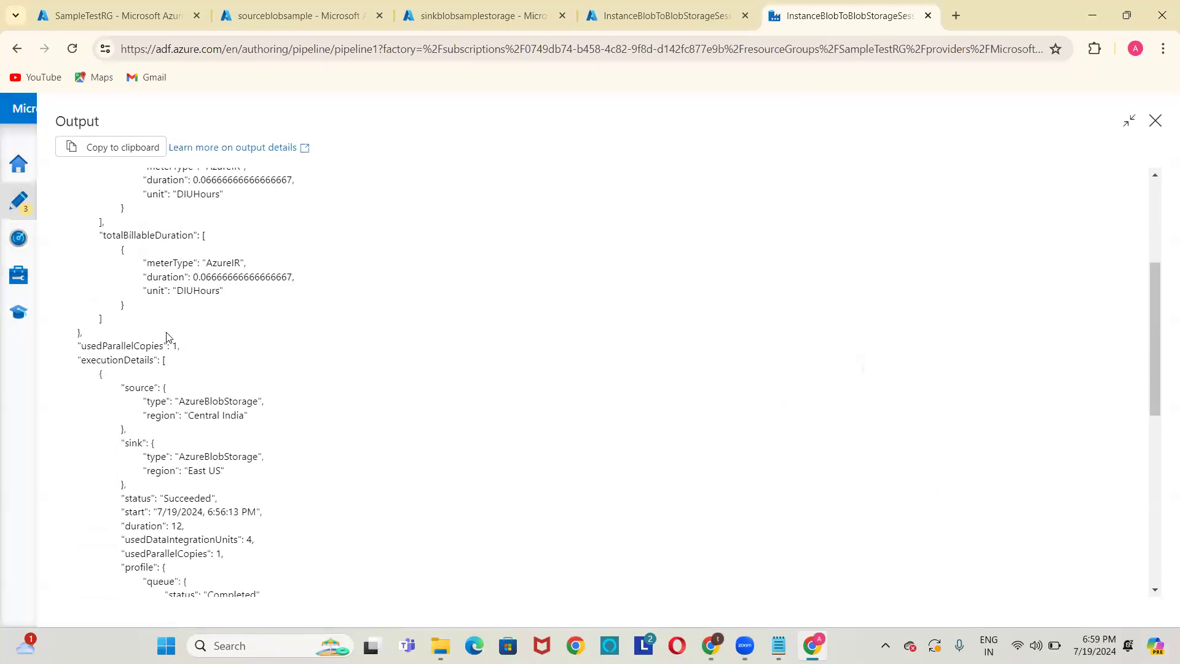
pyautogui.scroll(-3, 167, 340)
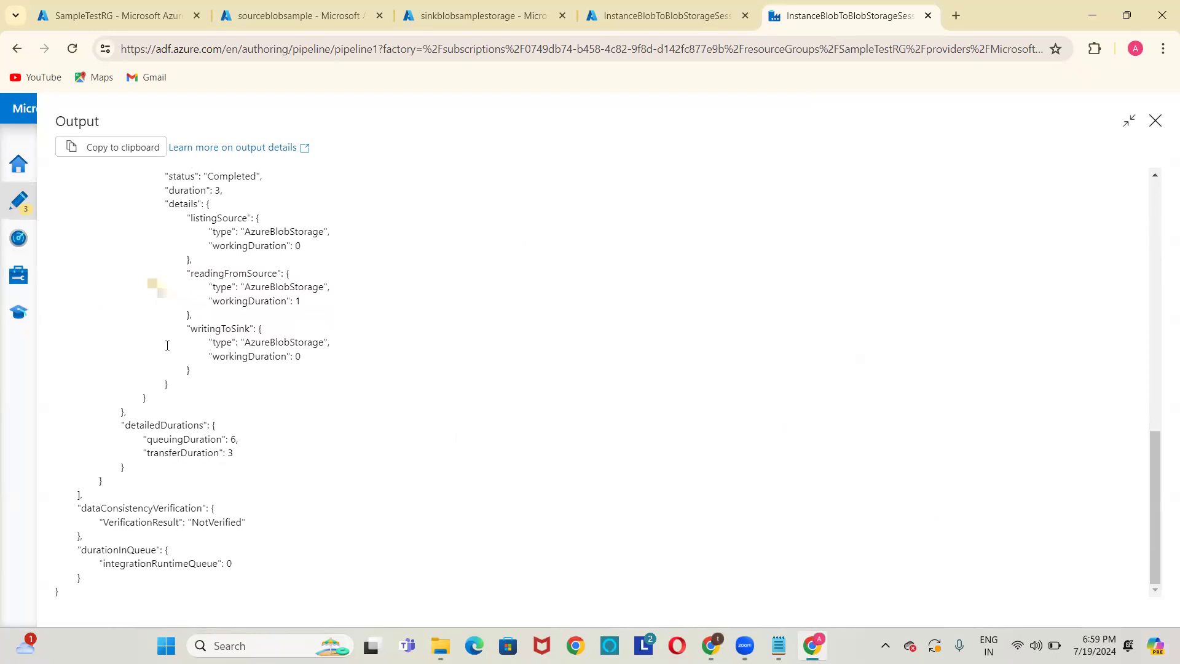
pyautogui.scroll(12, 167, 346)
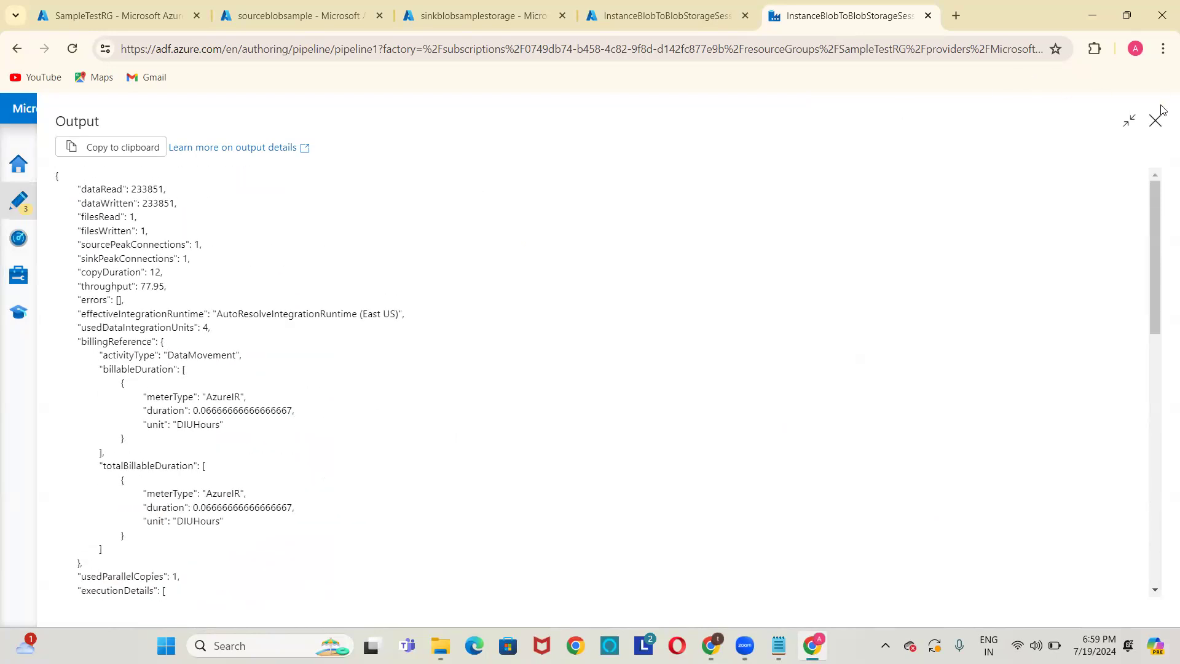
pyautogui.click(1156, 123)
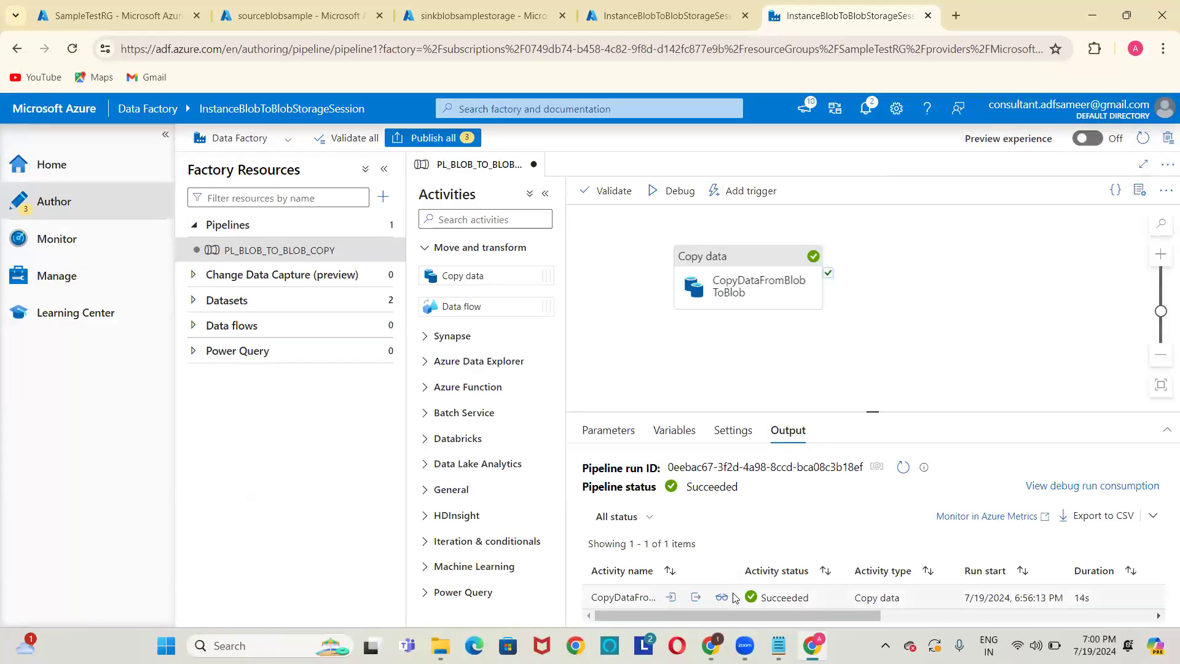
pyautogui.click(671, 598)
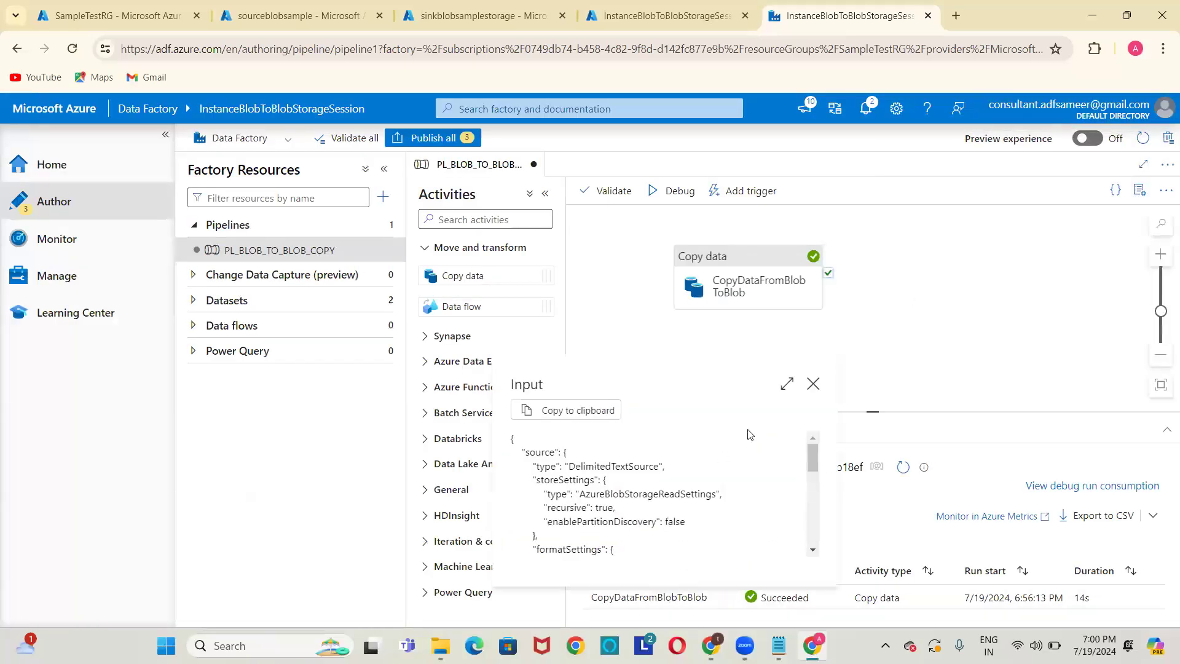
pyautogui.click(786, 384)
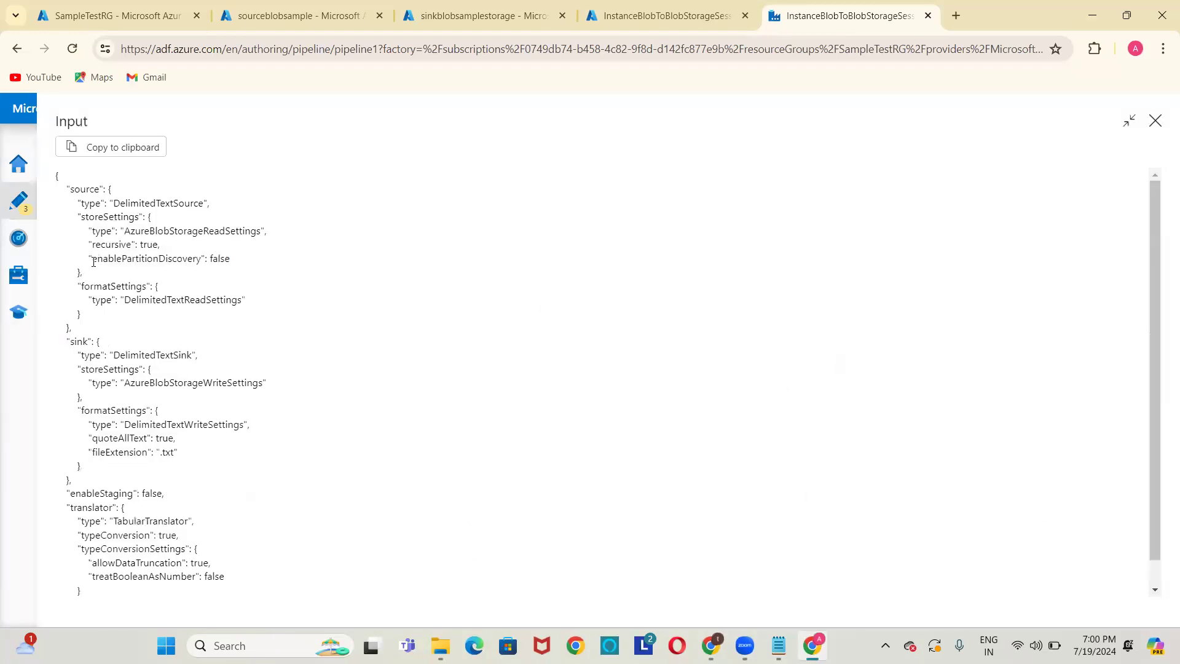
pyautogui.scroll(-1, 115, 352)
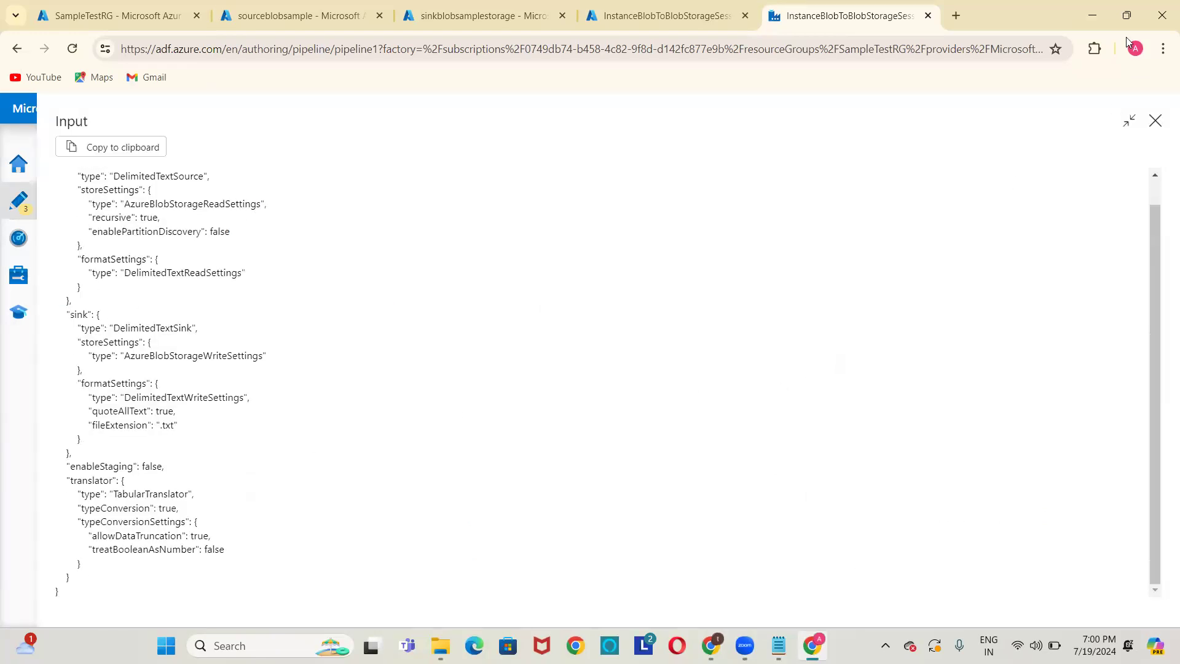
pyautogui.click(1156, 123)
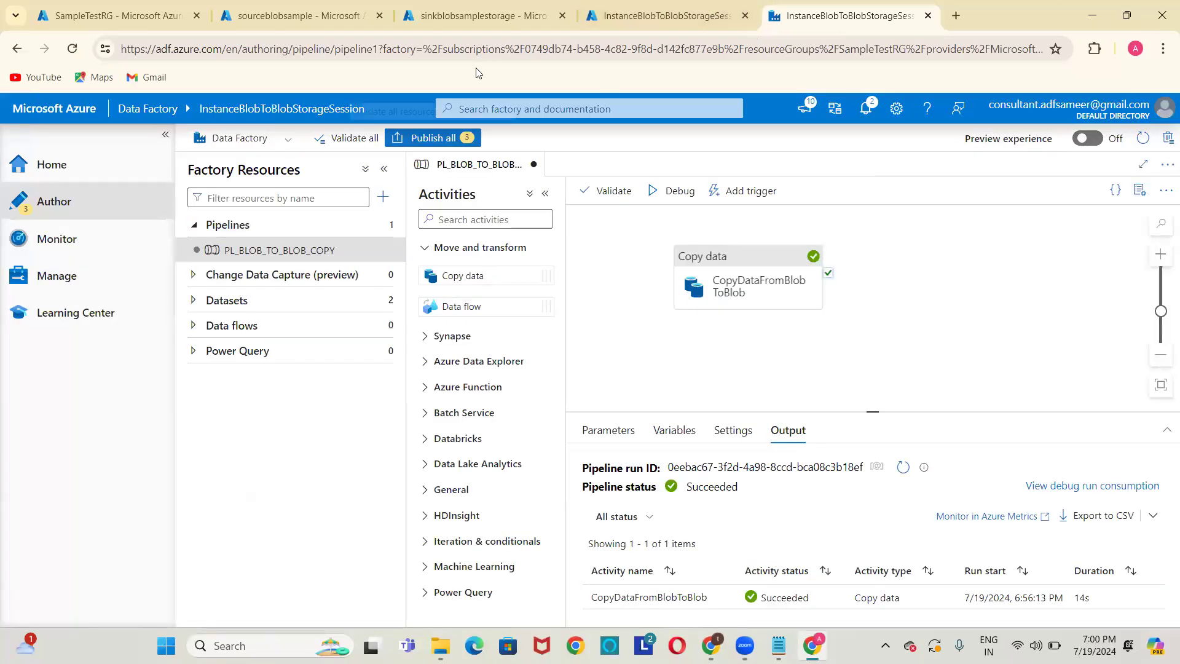
# Refresh outputcontainer, download the copied airlines.csv, and open airlines (7).csv in Excel.
pyautogui.click(516, 8)
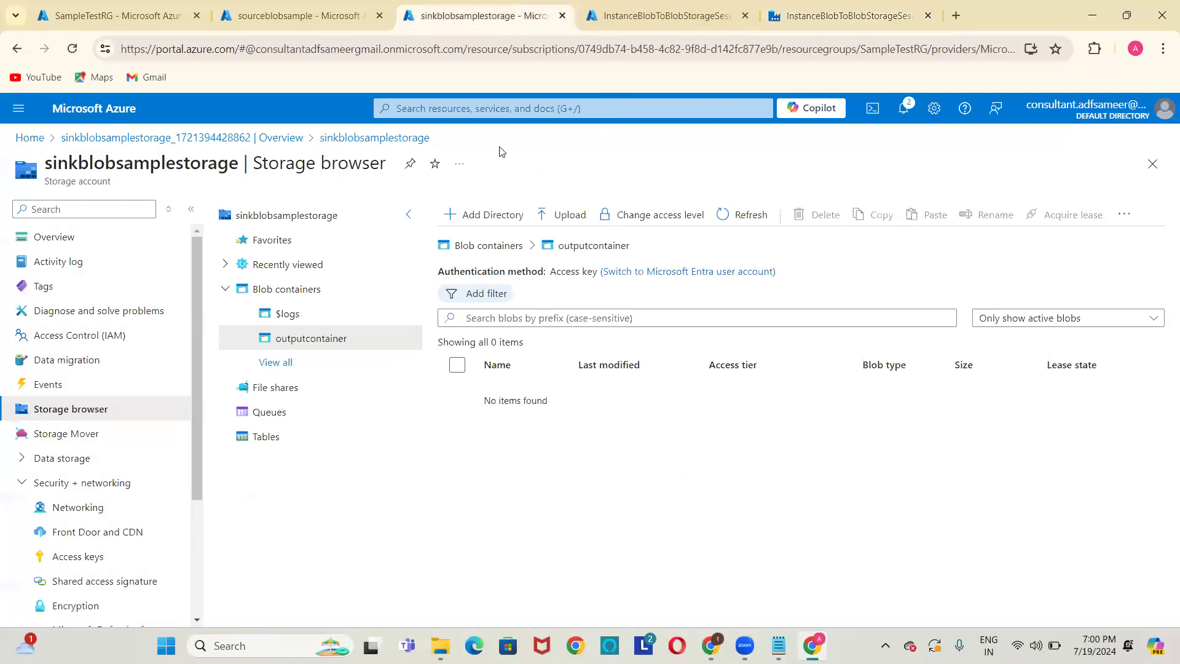
pyautogui.click(741, 215)
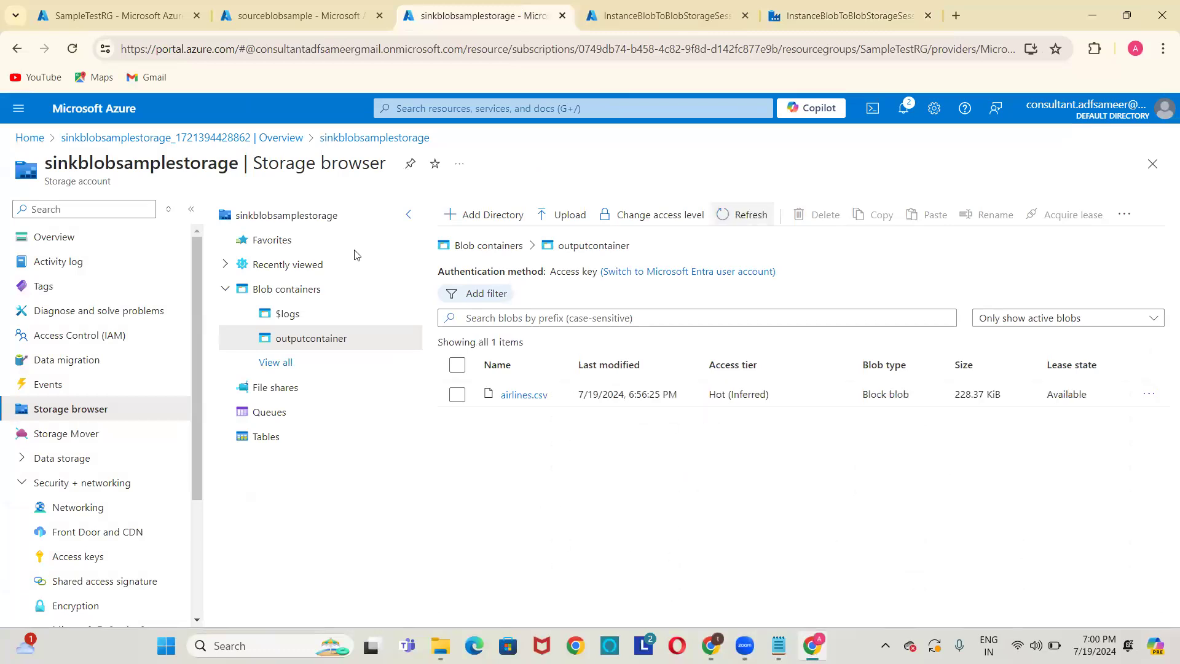
pyautogui.hotkey('ctrl', 'shift', 'Tab')
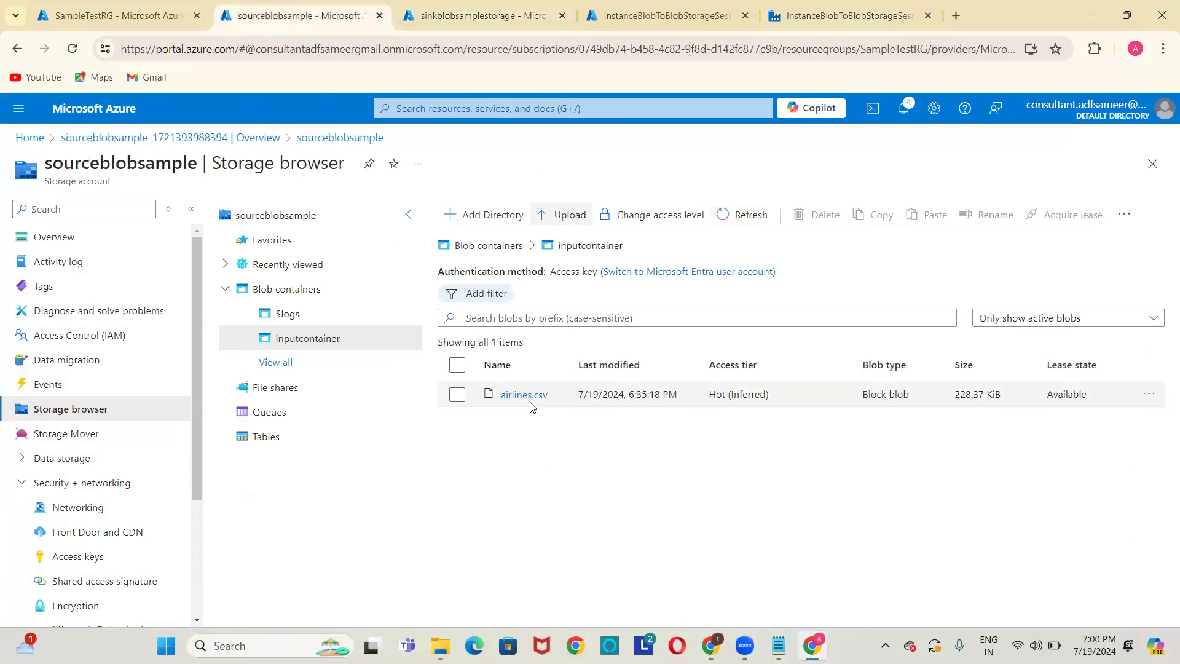
pyautogui.click(471, 5)
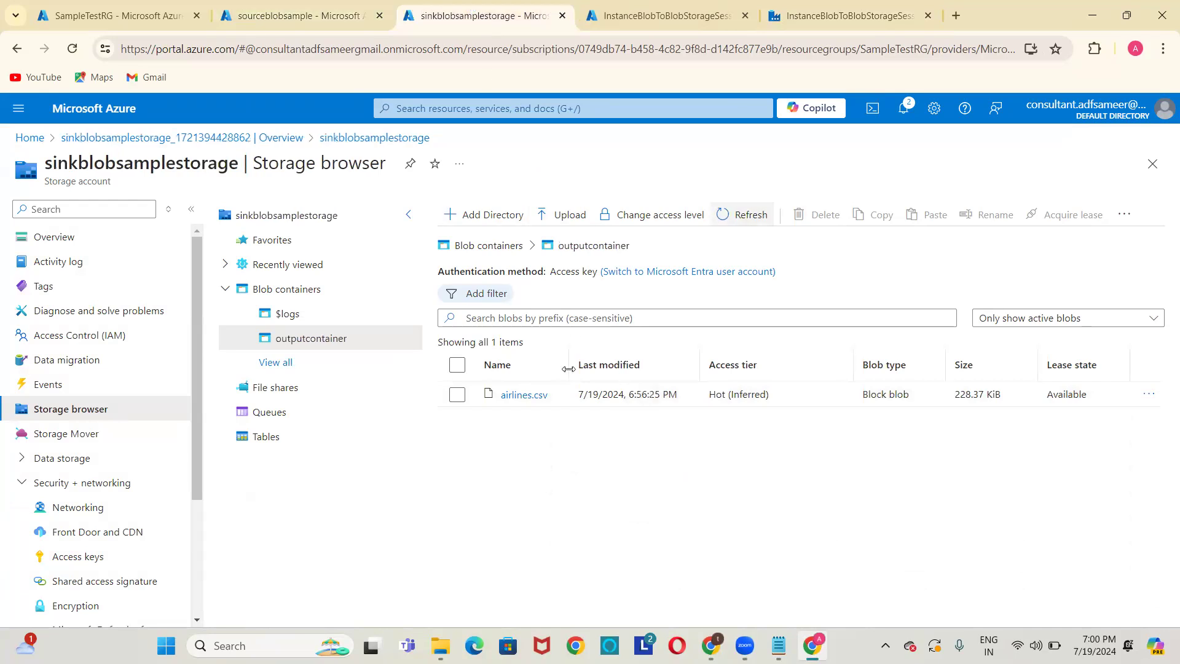
pyautogui.click(541, 398)
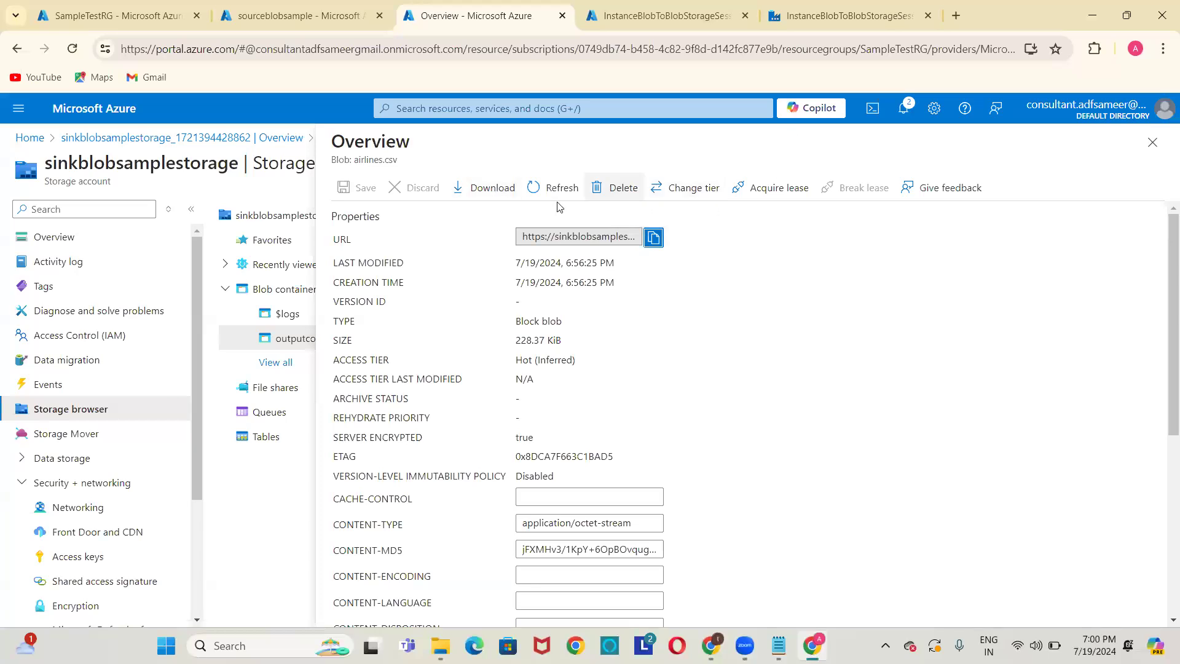
pyautogui.click(502, 190)
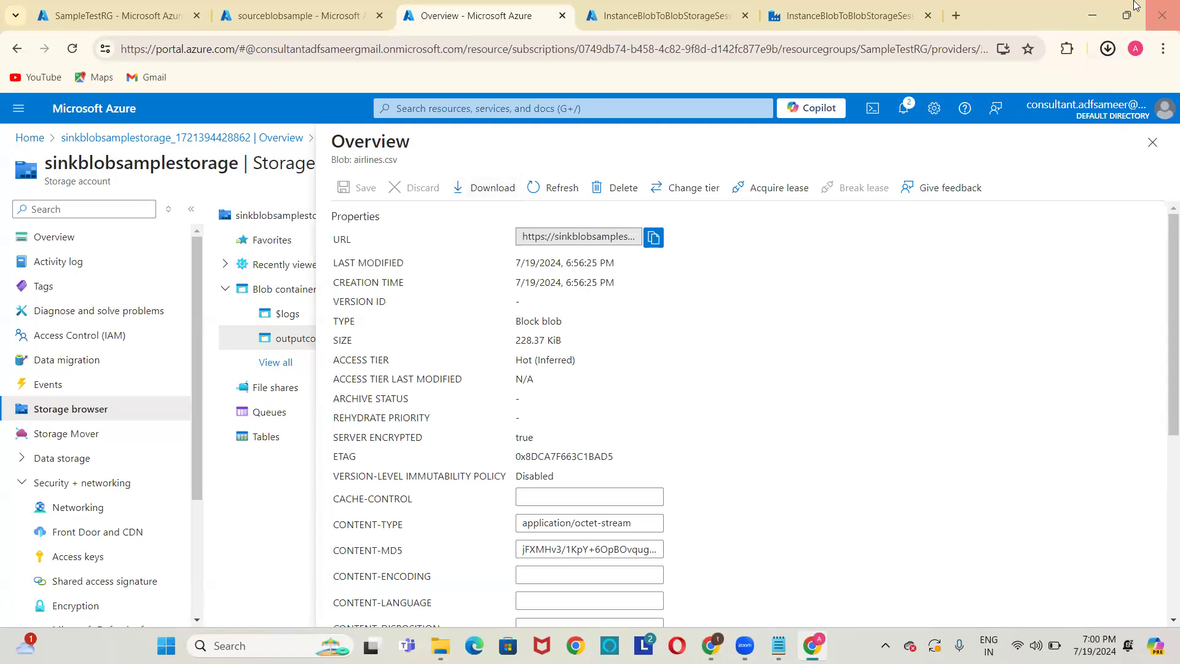
pyautogui.click(1107, 50)
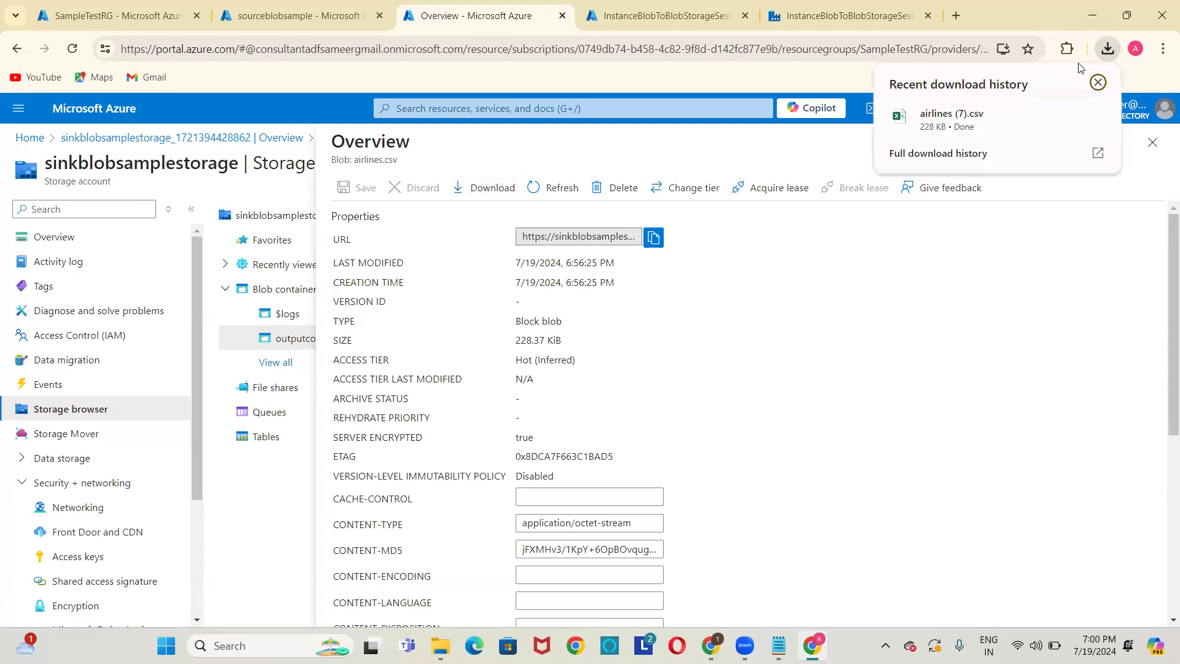
pyautogui.click(963, 127)
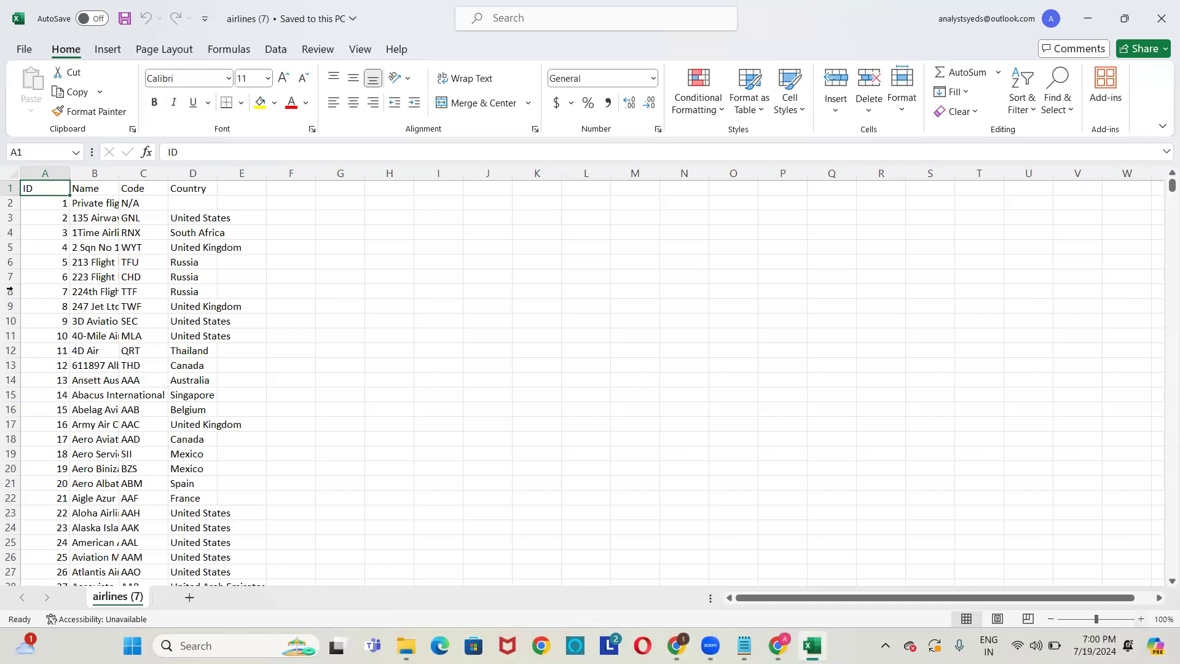
# Scroll through the ID, Name, Code and Country rows of airlines (7).csv, then close Excel.
pyautogui.scroll(-10, 72, 261)
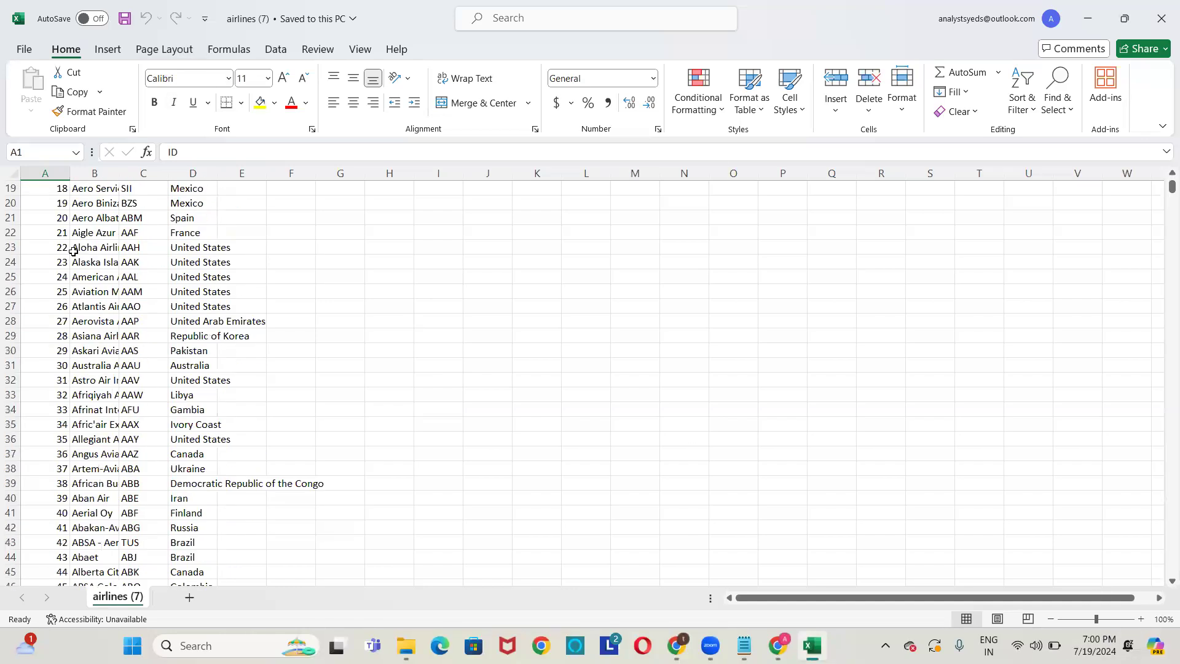
pyautogui.scroll(-4, 73, 251)
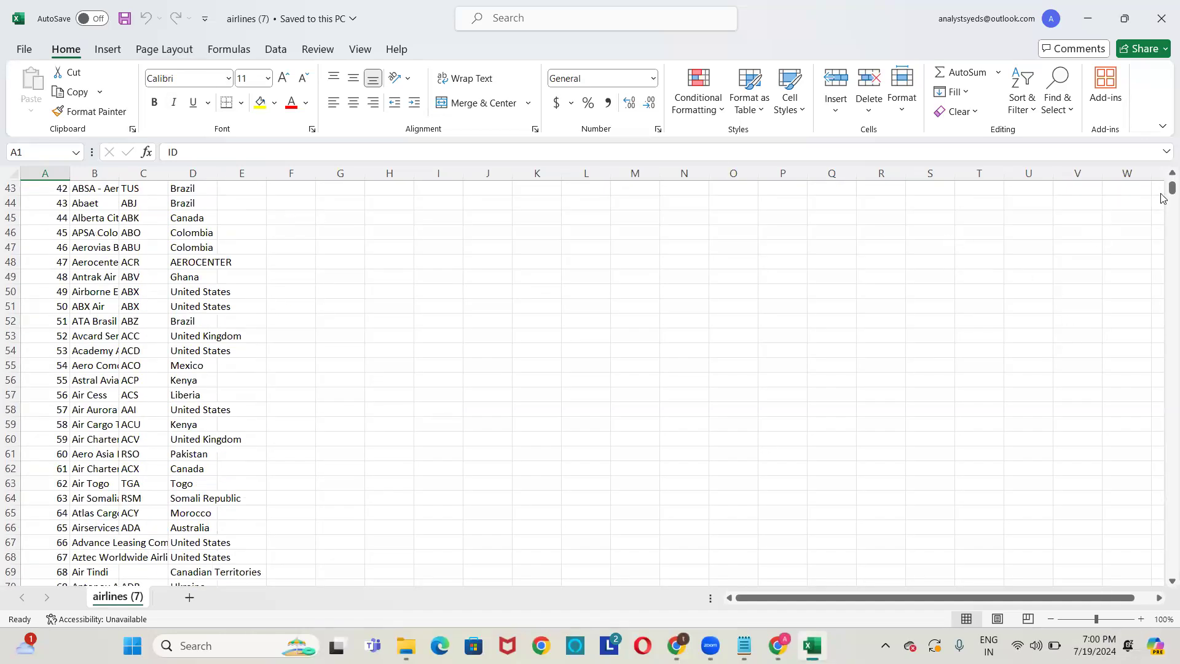
pyautogui.moveTo(1171, 191)
pyautogui.mouseDown()
pyautogui.moveTo(1162, 601)
pyautogui.moveTo(1162, 174)
pyautogui.mouseUp()
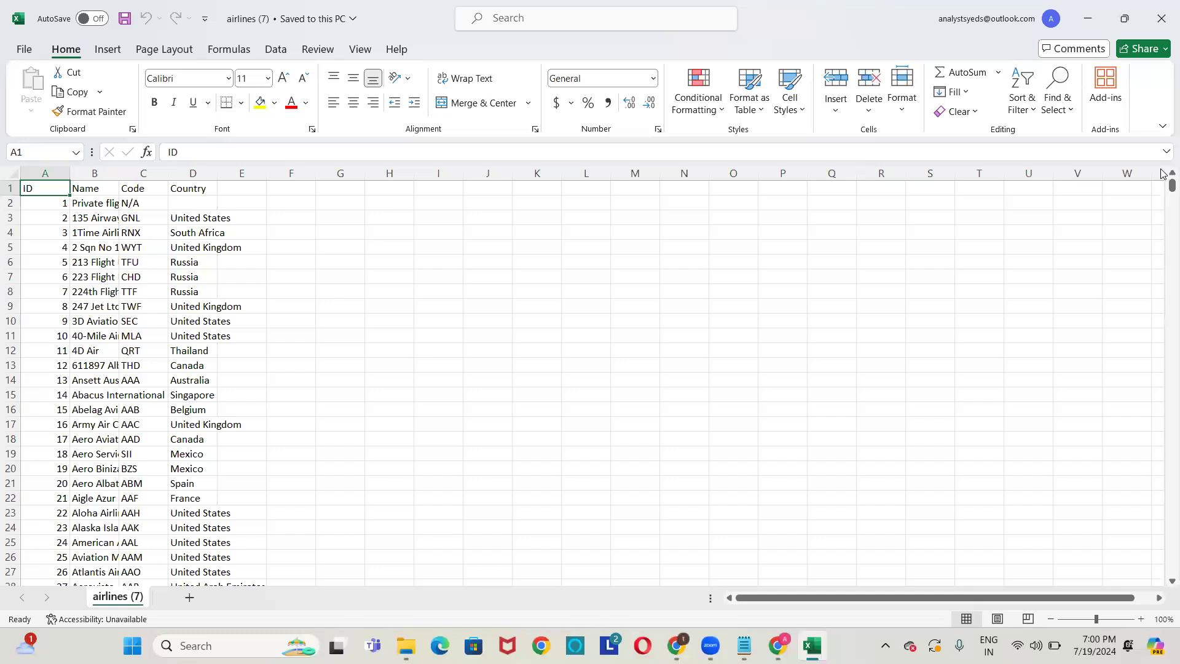
pyautogui.click(1162, 11)
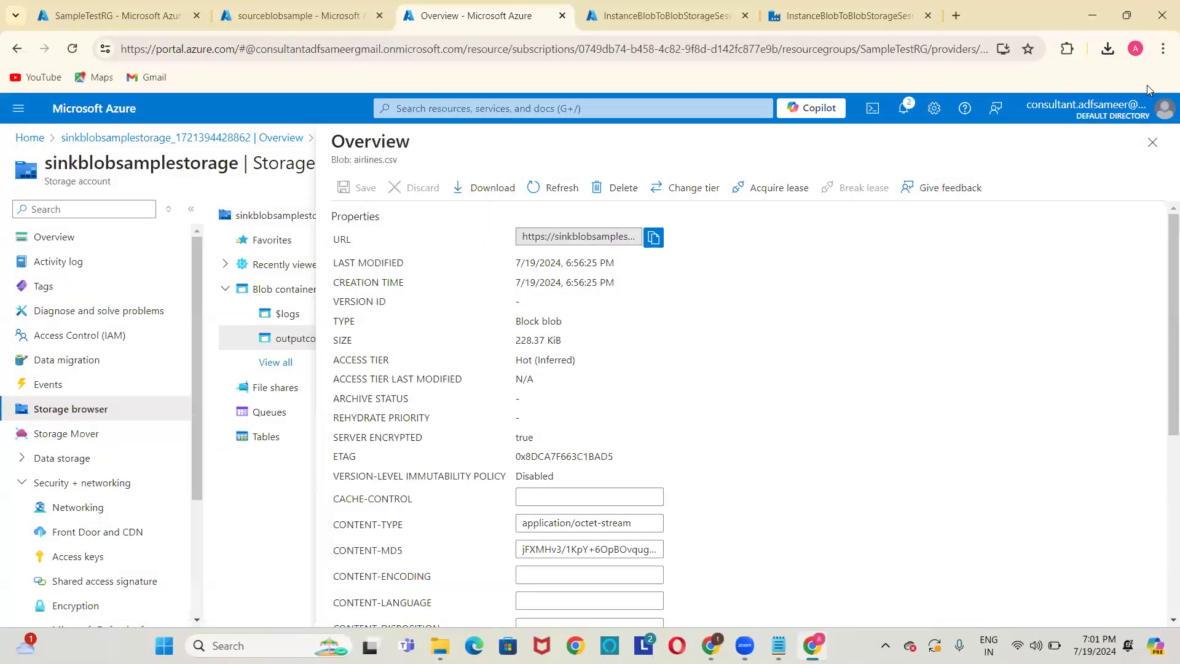
# Close the airlines.csv Overview blade to return to the outputcontainer listing.
pyautogui.click(1150, 143)
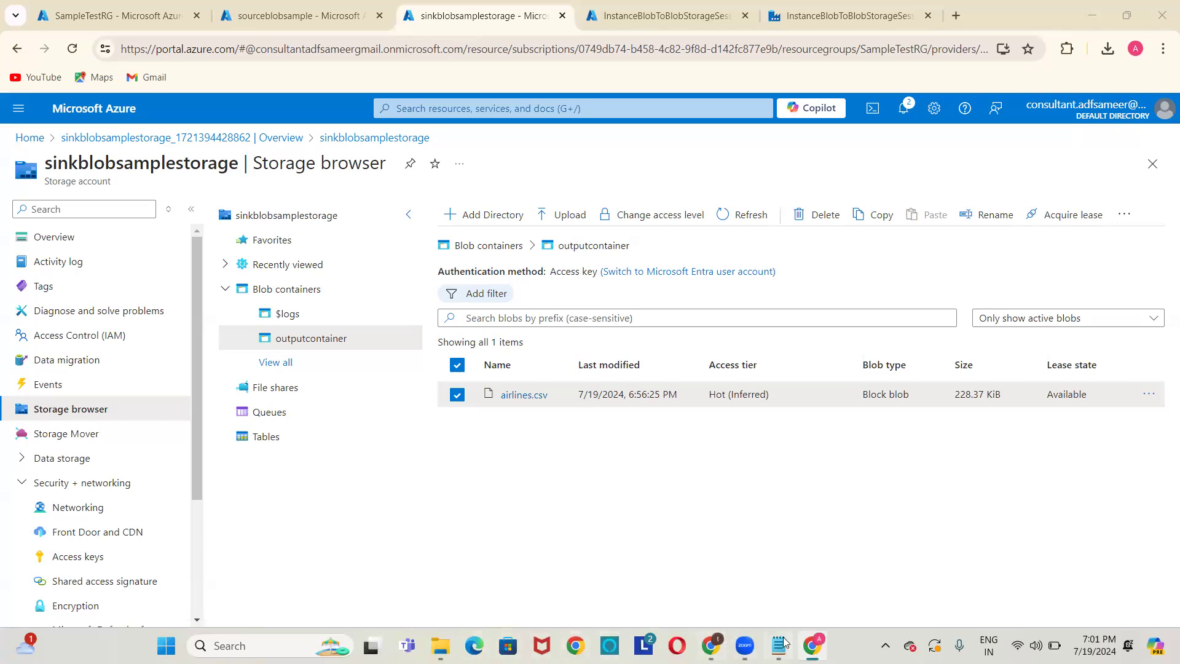
# Add a dashed divider line under Step4 in the Resource Group notes.
pyautogui.hotkey('alt', 'Tab')
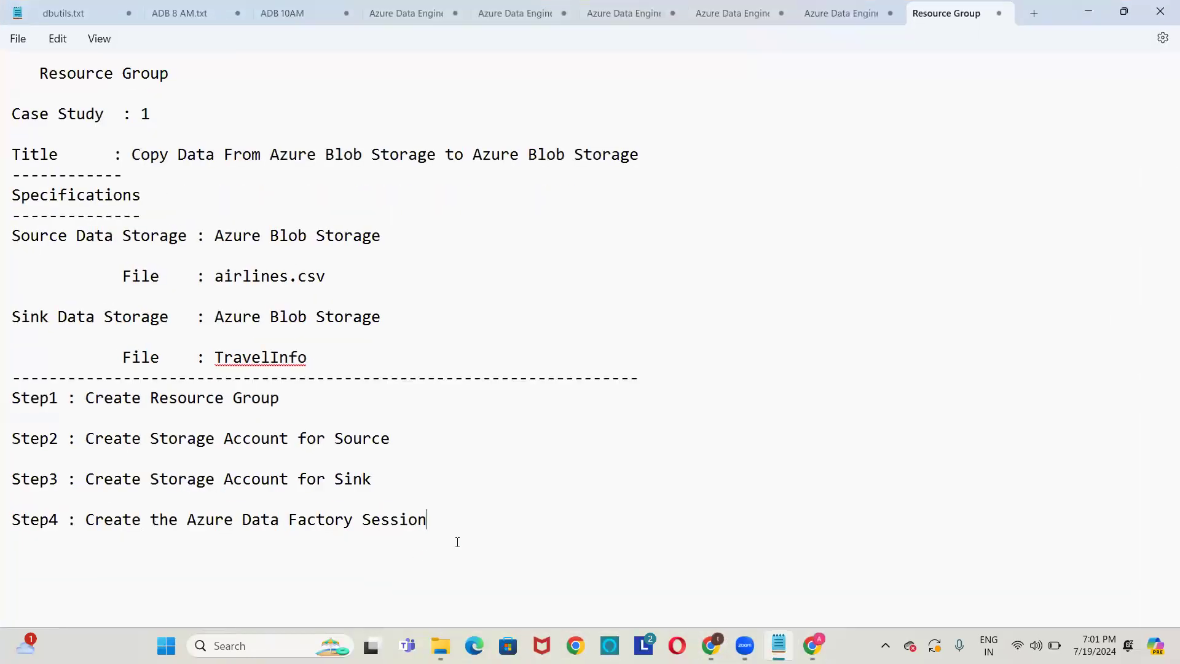
pyautogui.scroll(-1, 457, 540)
pyautogui.write('---')
pyautogui.press('BackSpace')
pyautogui.press('BackSpace')
pyautogui.press('BackSpace')
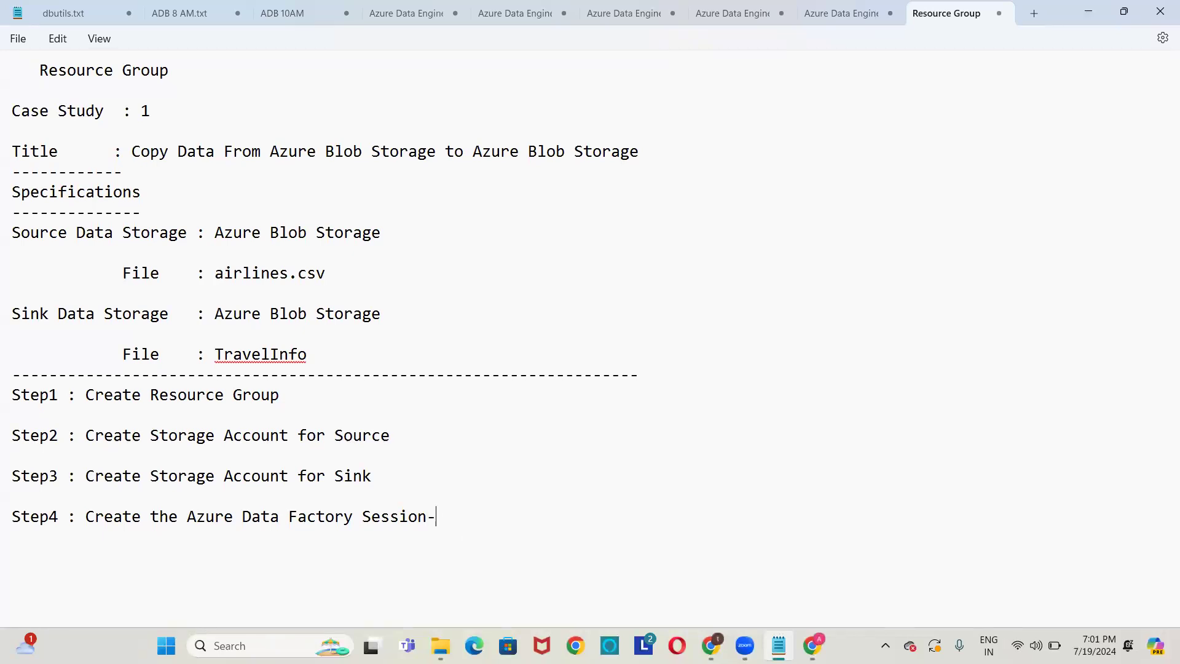
pyautogui.write('-----------------------------------------------------------------------')
pyautogui.press('BackSpace')
pyautogui.press('BackSpace')
pyautogui.press('BackSpace')
pyautogui.press('Return')
pyautogui.press('Return')
pyautogui.press('Return')
pyautogui.press('Return')
pyautogui.press('Return')
pyautogui.press('Return')
pyautogui.press('Return')
pyautogui.press('Return')
pyautogui.press('Return')
pyautogui.press('Return')
pyautogui.press('Return')
pyautogui.press('Return')
pyautogui.press('Return')
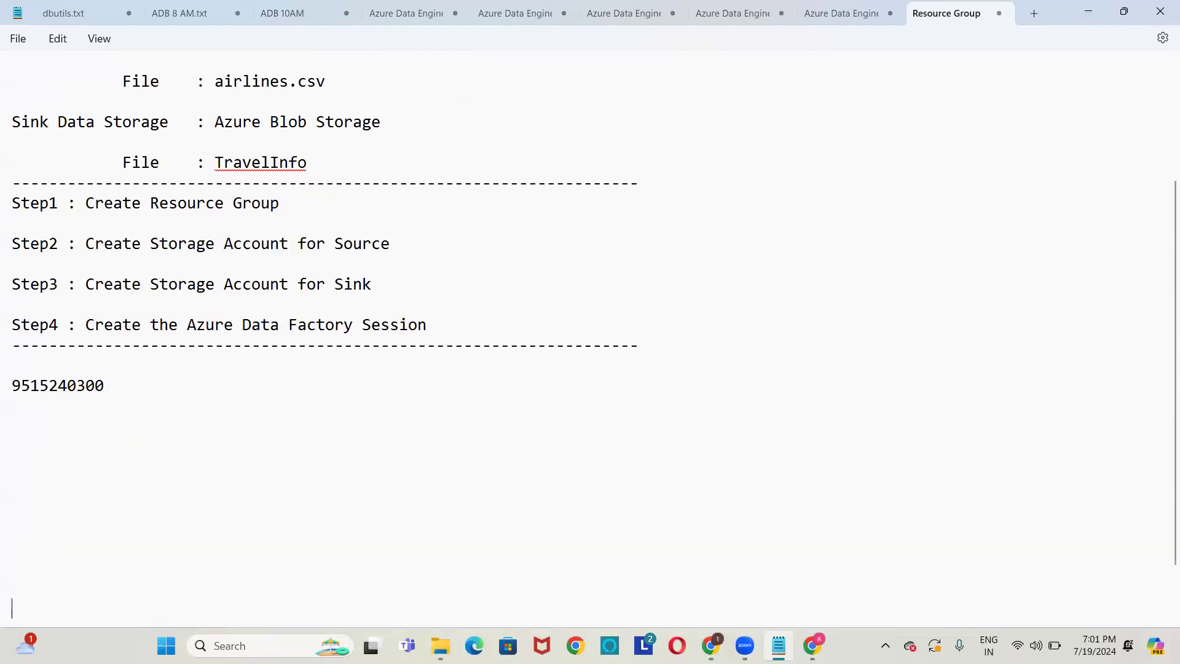
pyautogui.press('Return')
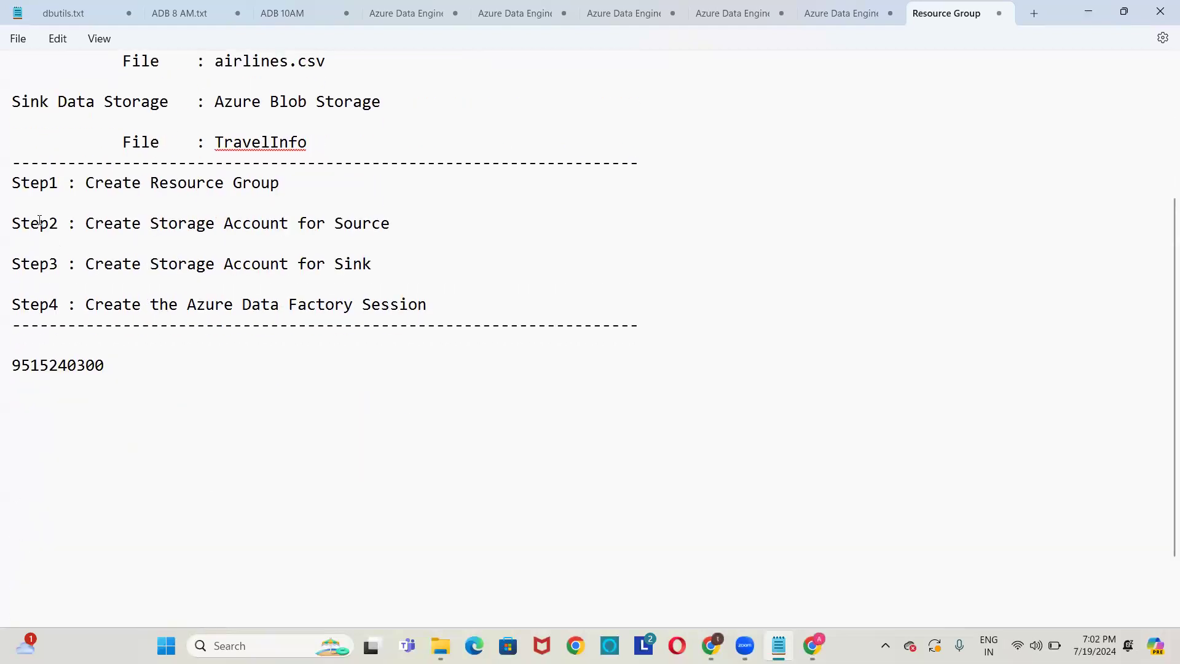
pyautogui.moveTo(13, 364); pyautogui.dragTo(112, 359)
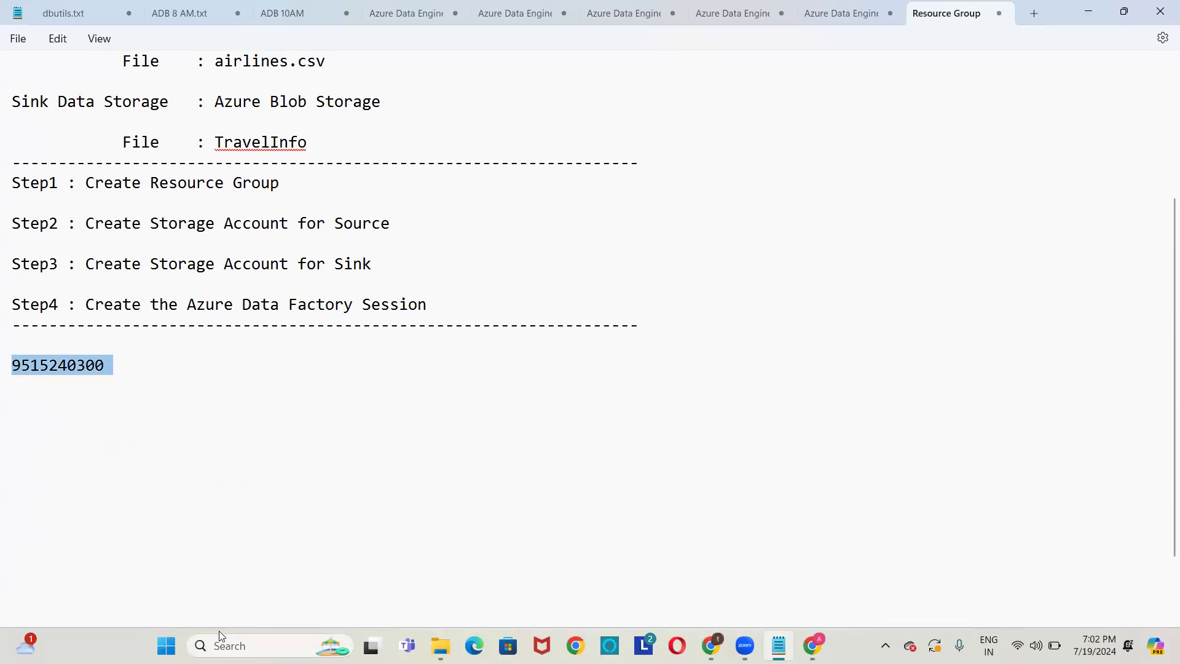
# Set the Notepad notes aside and bring Chrome with the storage browser back to the front.
pyautogui.click(387, 630)
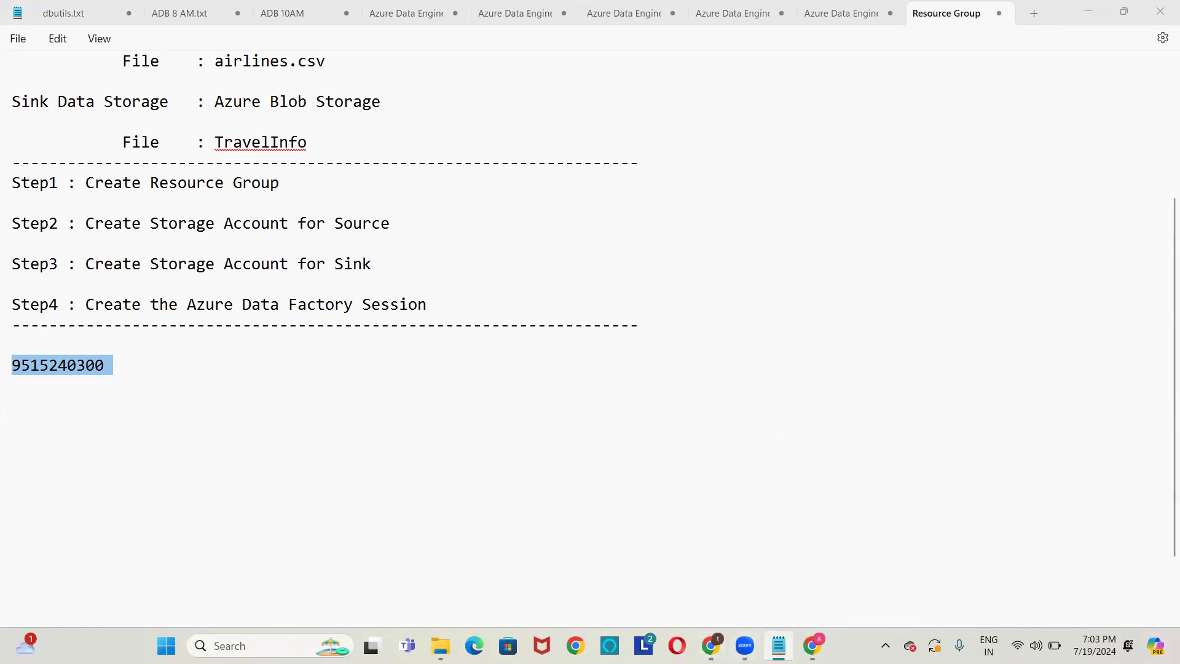
pyautogui.click(812, 645)
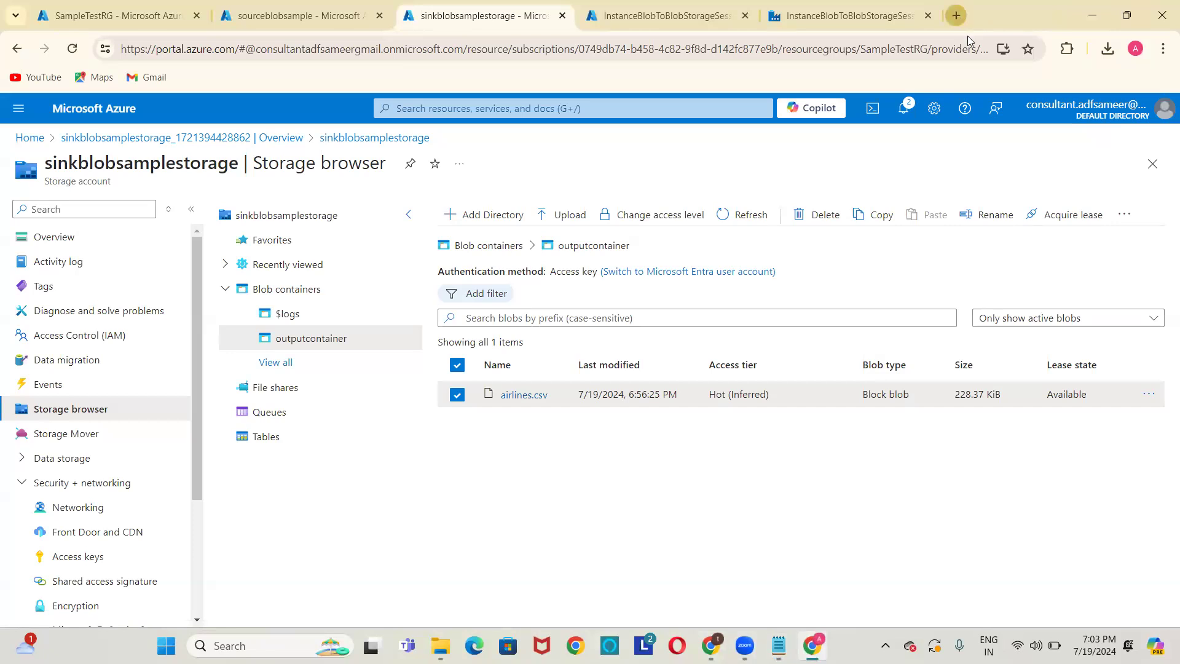
# Open azure.com in a new browser tab.
pyautogui.click(957, 16)
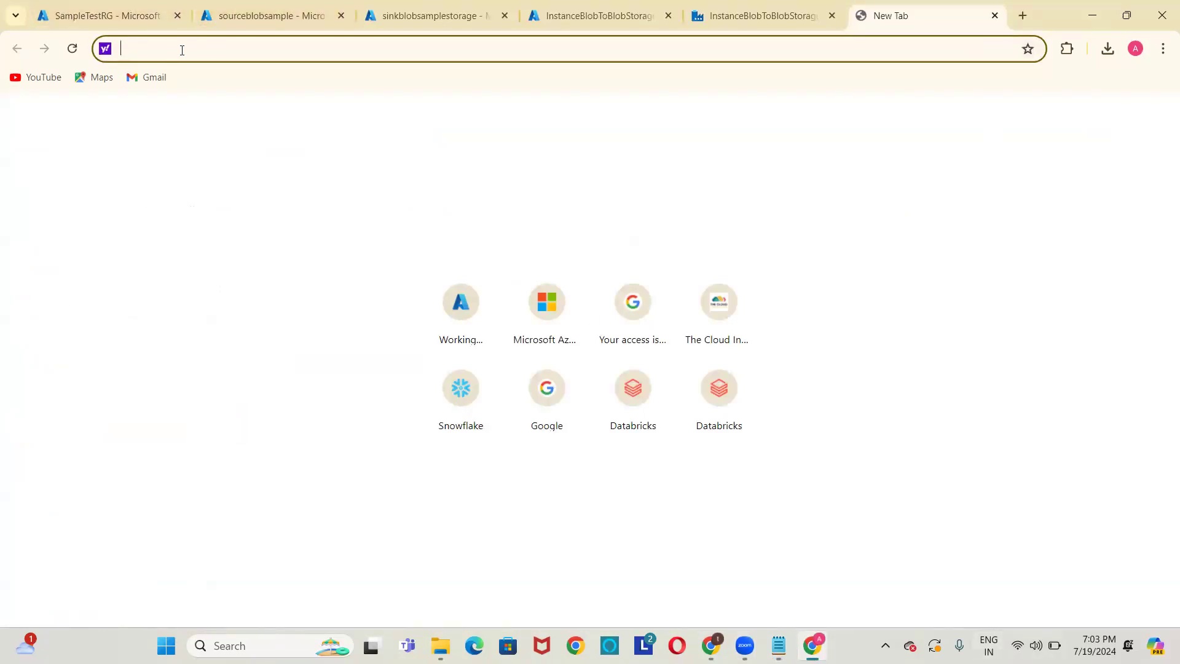
pyautogui.write('azure')
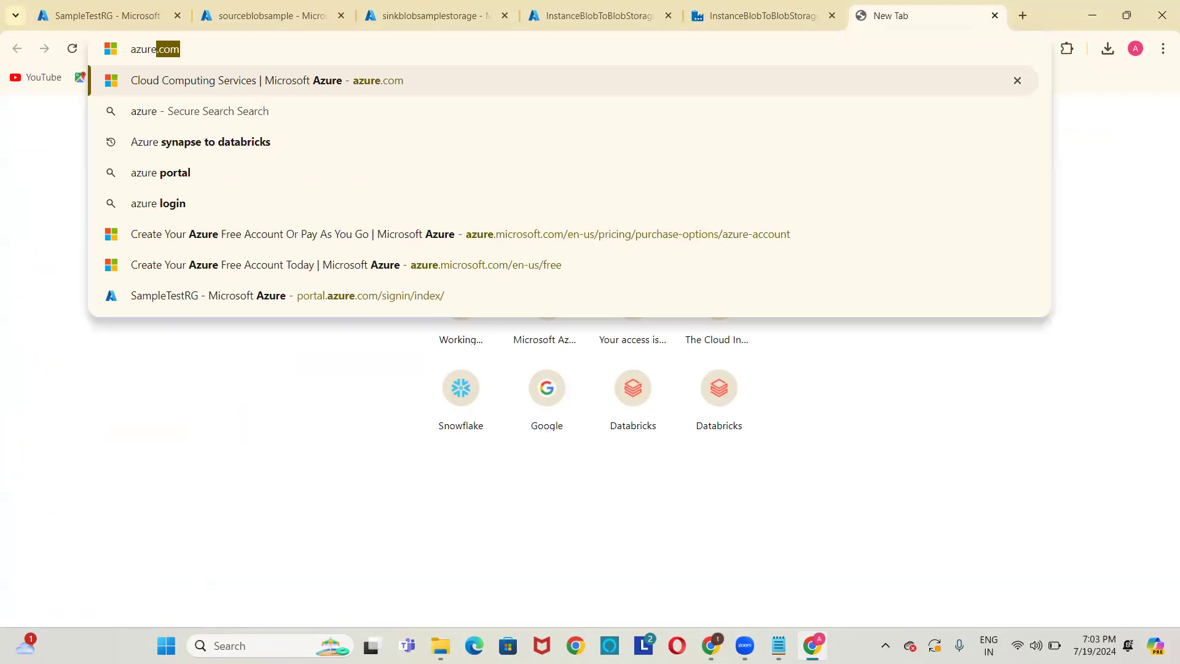
pyautogui.click(614, 559)
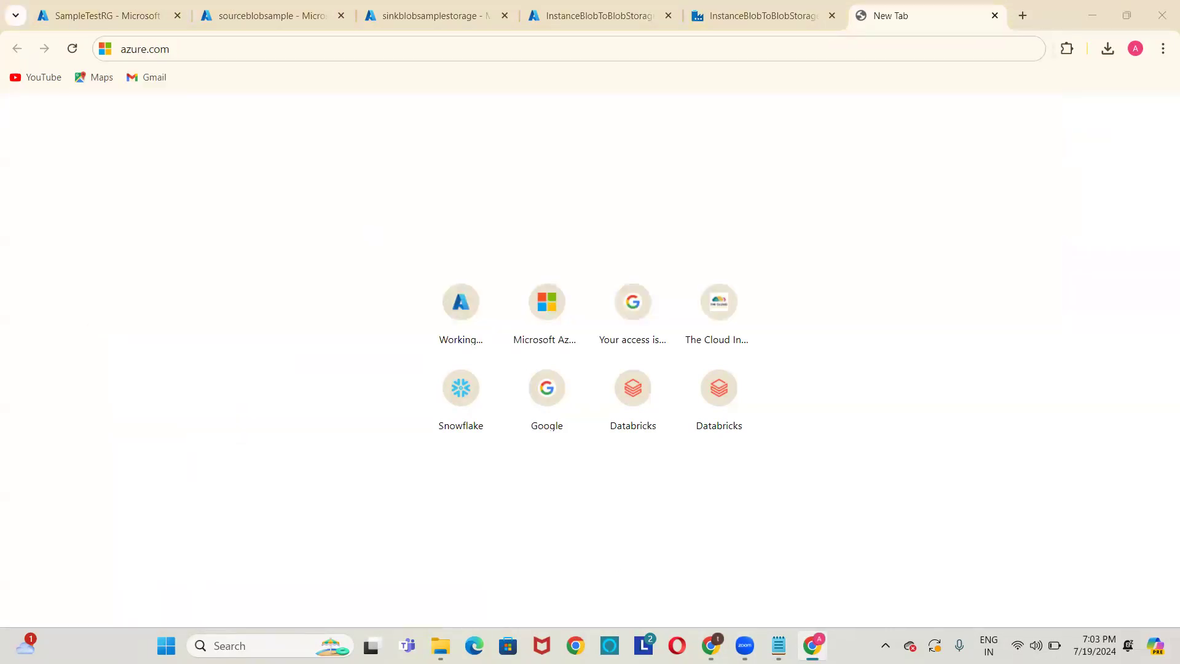
pyautogui.click(283, 53)
pyautogui.press('Return')
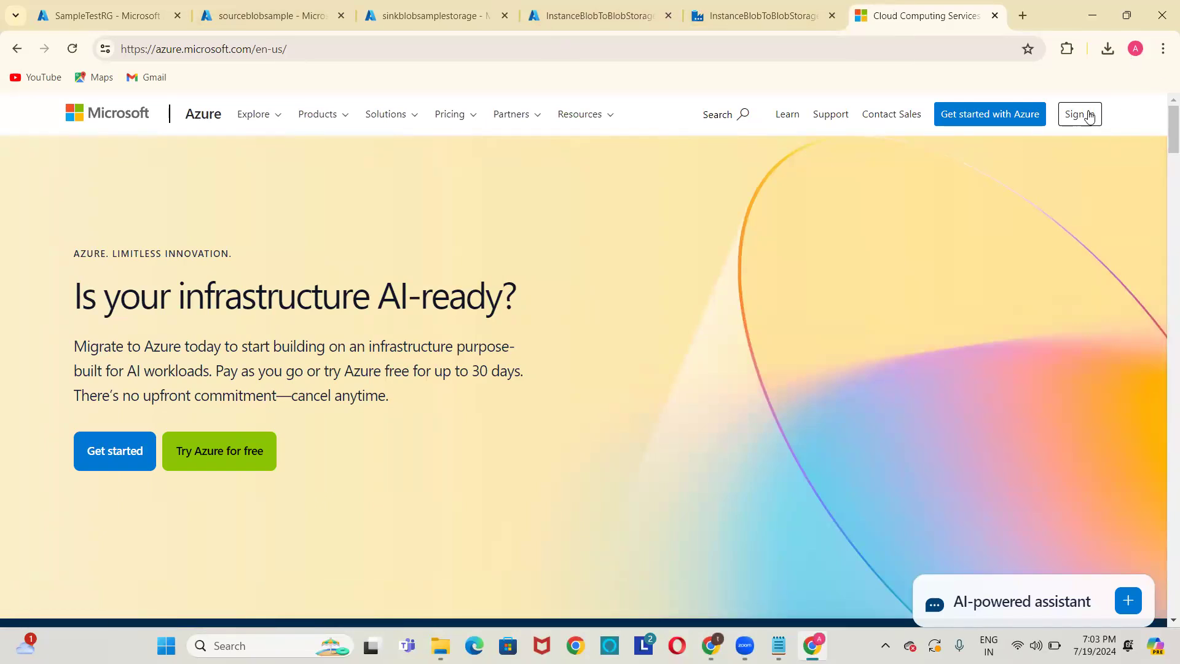
# Open the Azure free-account sign-up page, then return to the sourceblobsample tab.
pyautogui.click(980, 116)
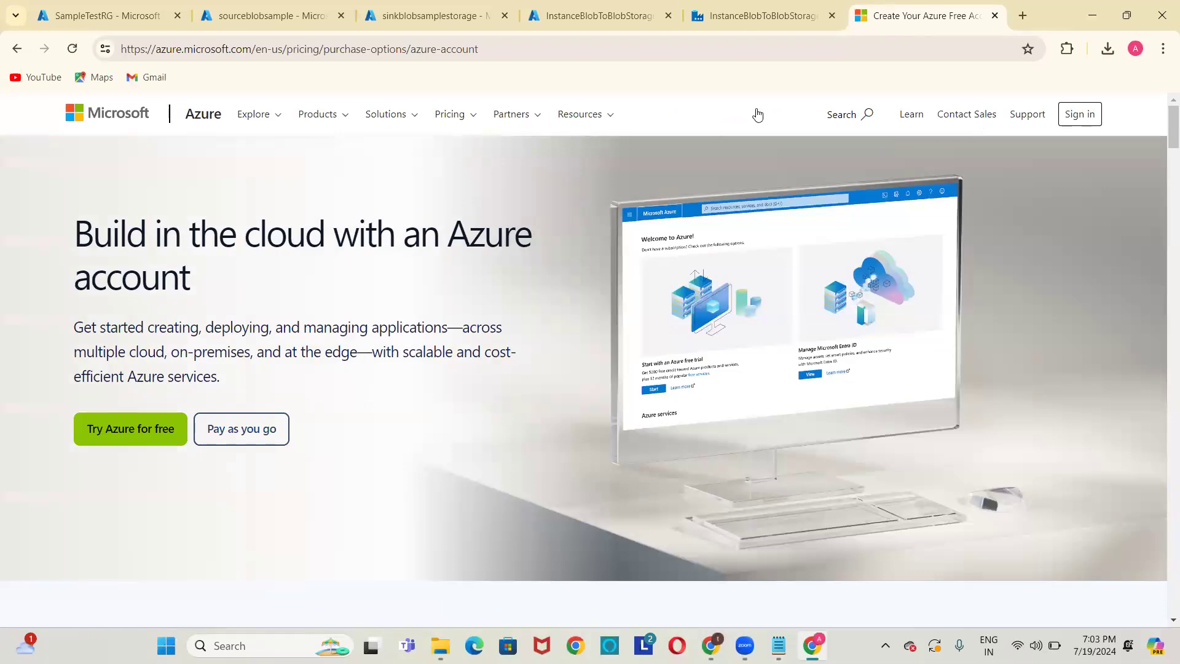
pyautogui.click(104, 443)
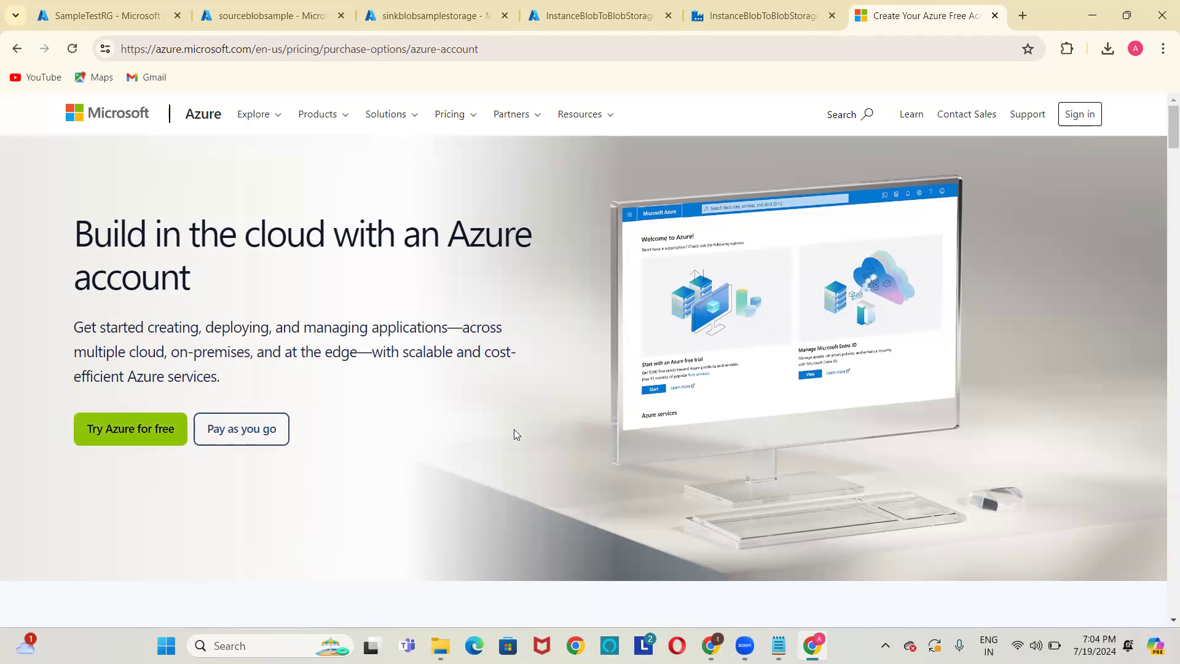
pyautogui.click(211, 12)
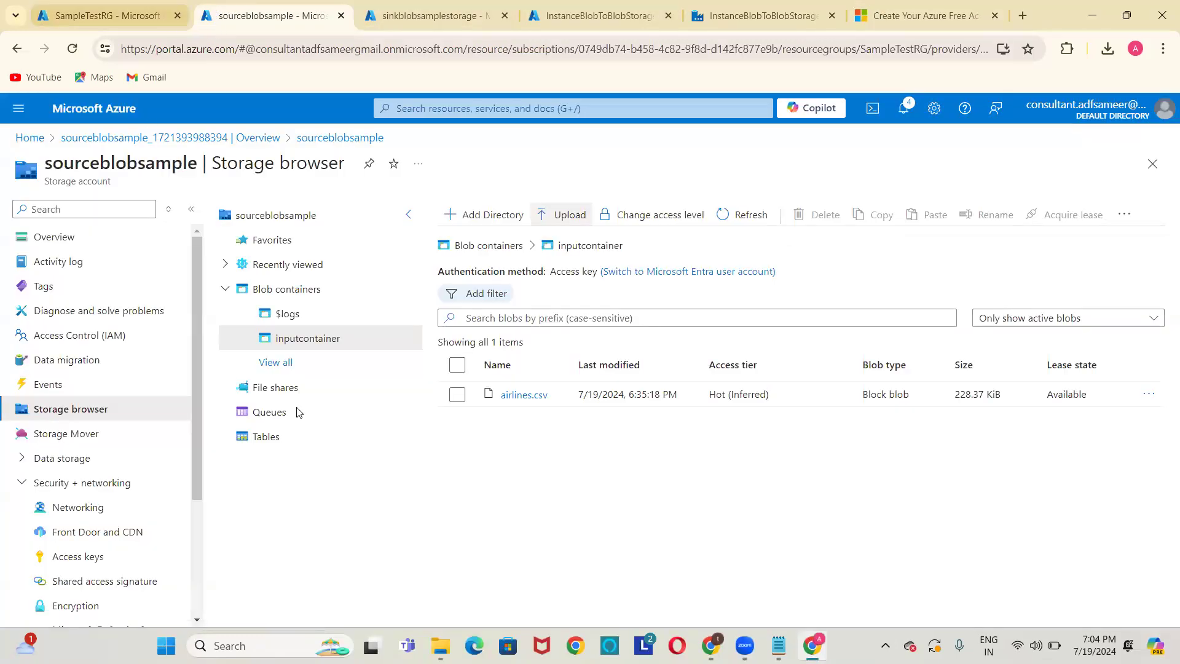